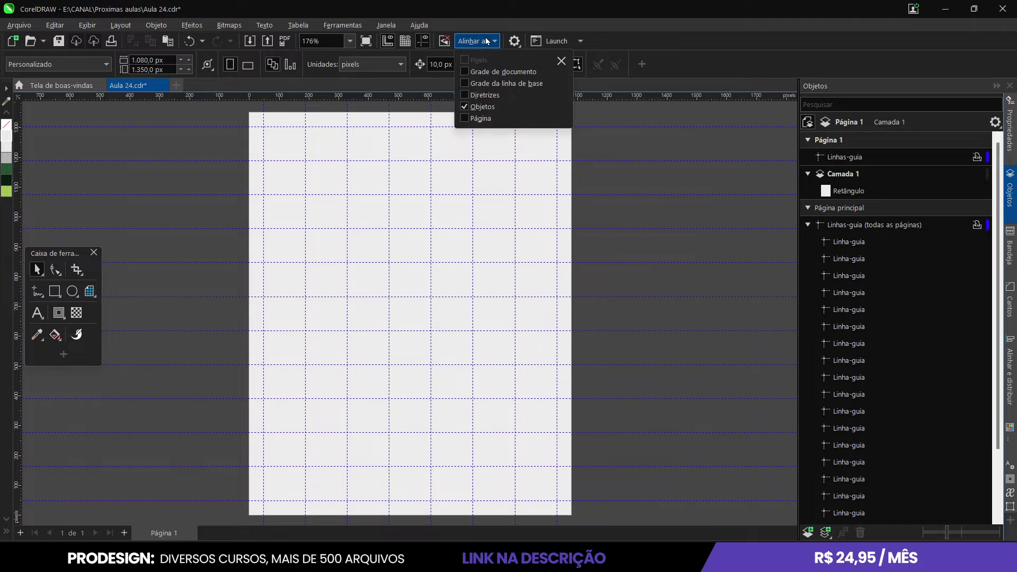
Enable snapping to guidelines (Diretrizes) in addition to objects and activate the Pen tool
left_click(465, 95)
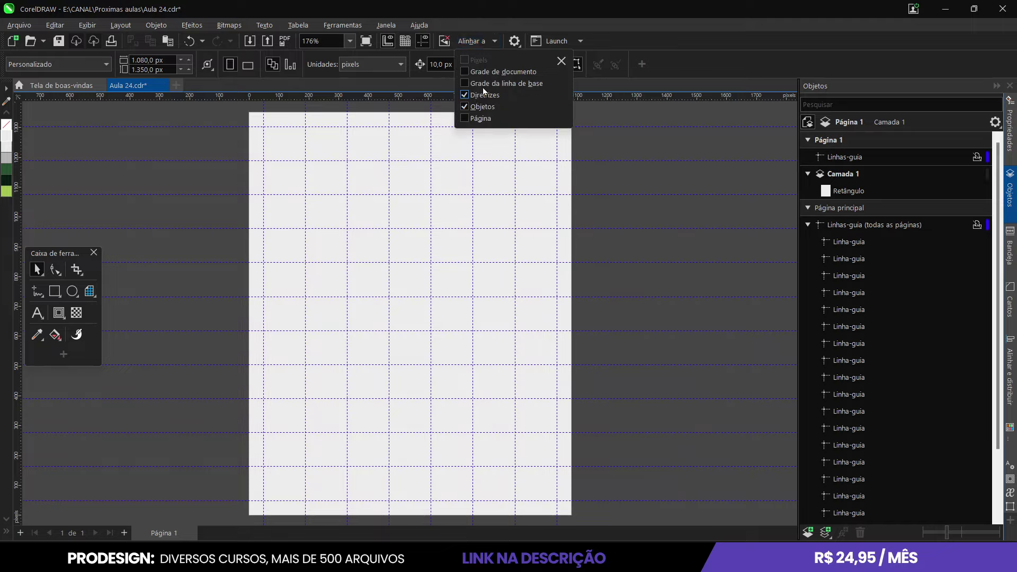
left_click(615, 38)
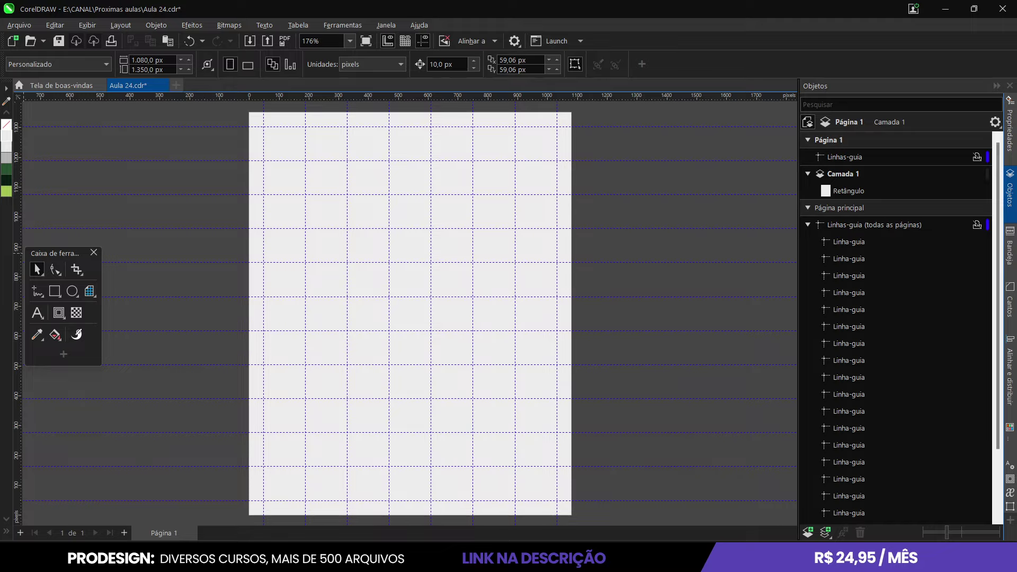
left_click(174, 285)
left_click(59, 291)
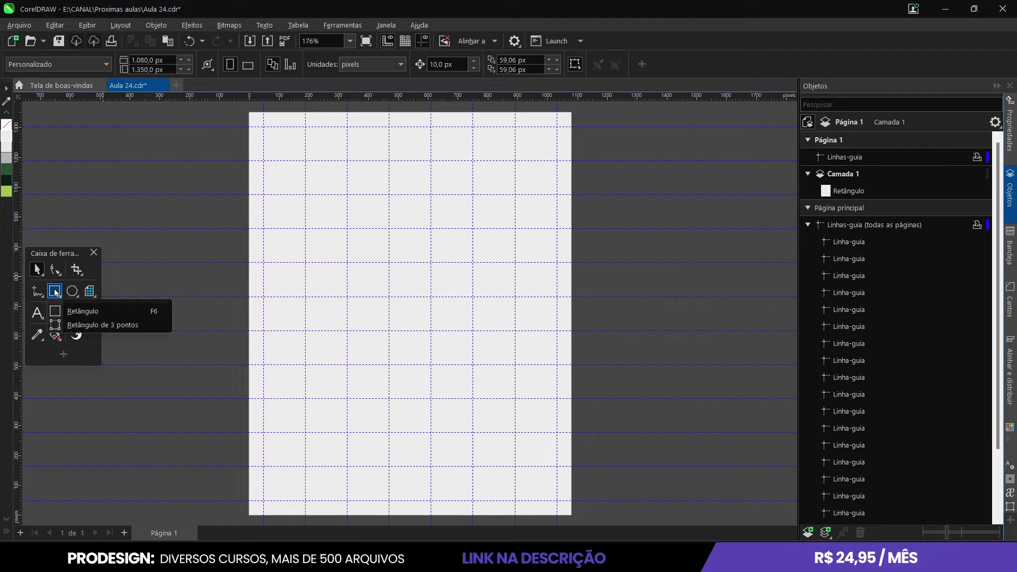
left_click(42, 295)
left_click(50, 352)
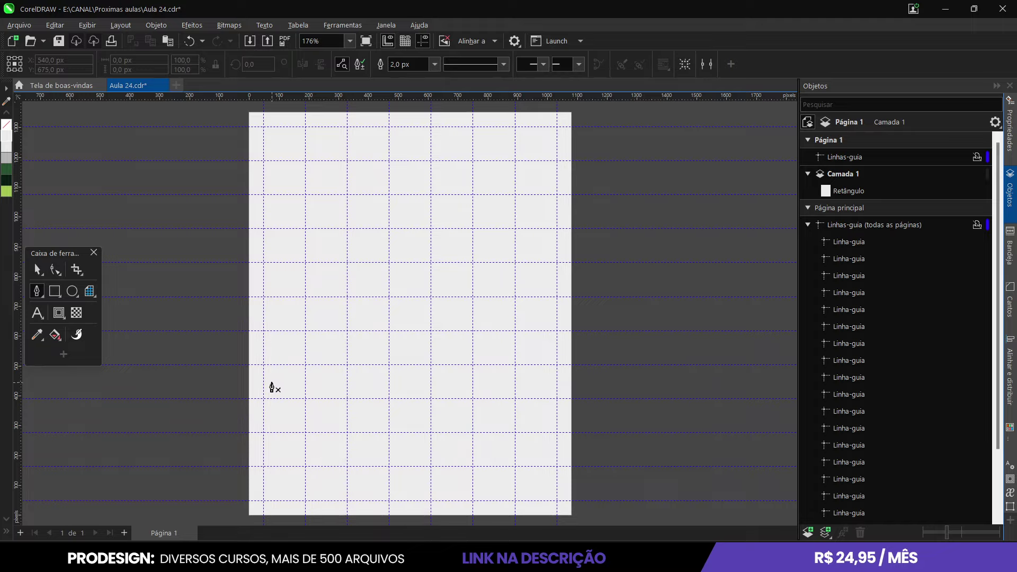
left_click(249, 365)
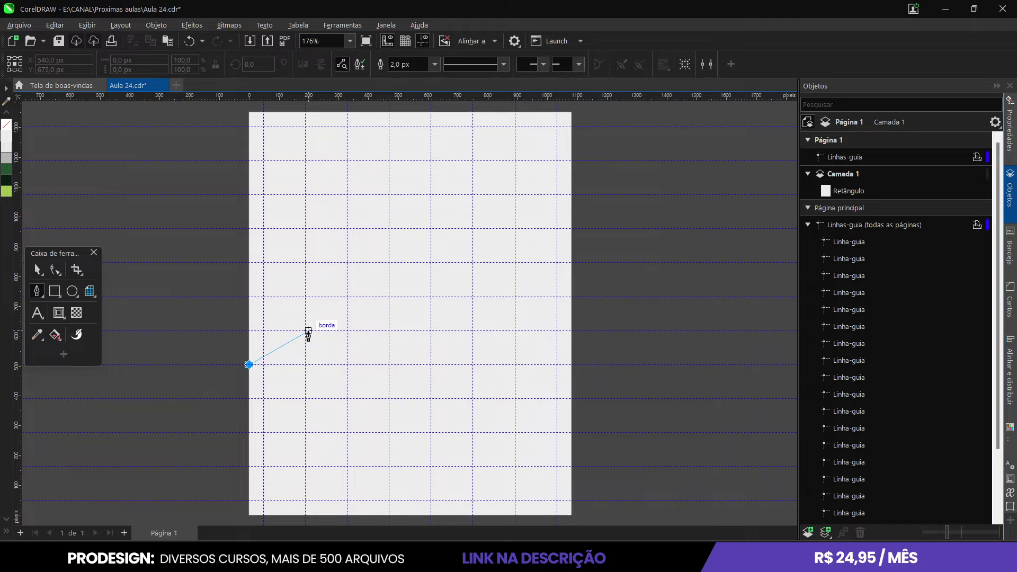
left_click_drag(306, 331, 343, 332)
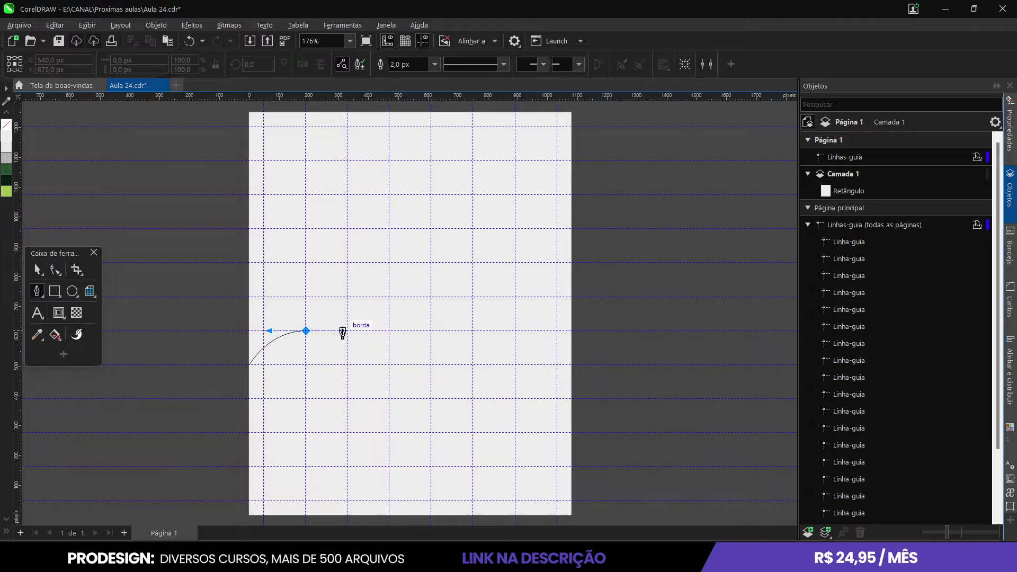
key("Return")
key("ctrl+z")
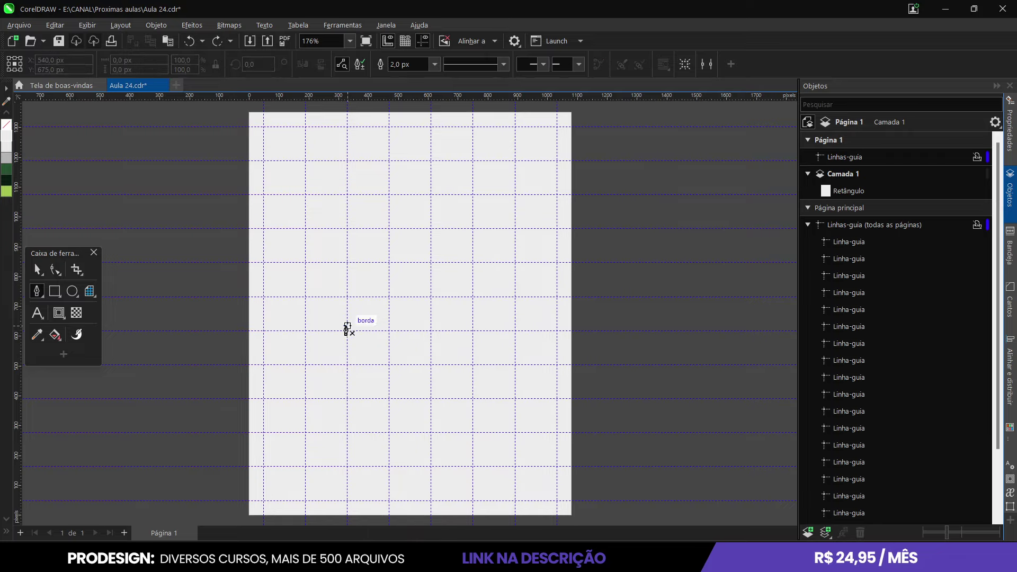
Draw an open wave with the Pen tool from the page's left edge through guideline intersections past its right edge, about 1156 × 161 px
left_click(248, 364)
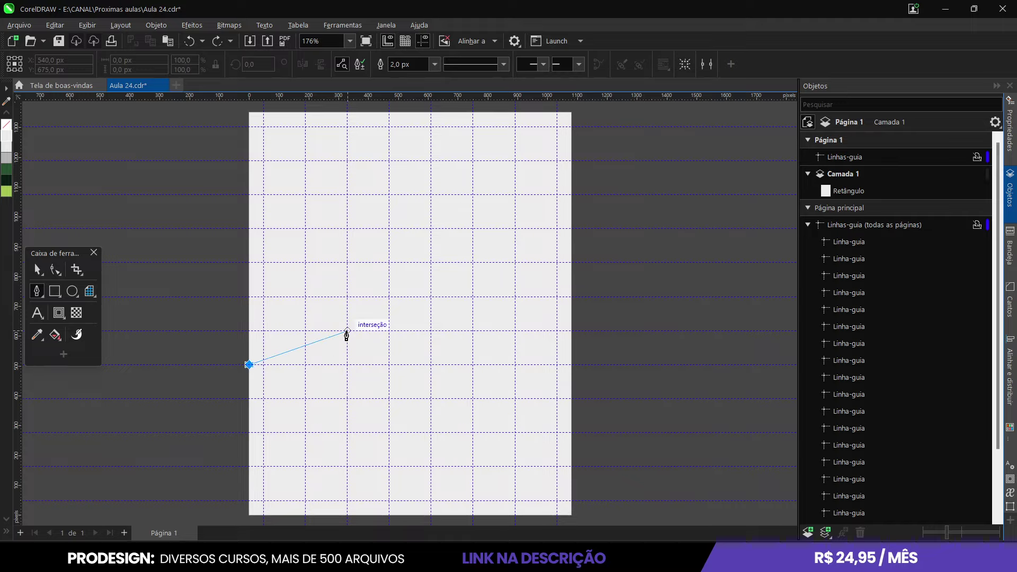
left_click_drag(348, 331, 418, 331)
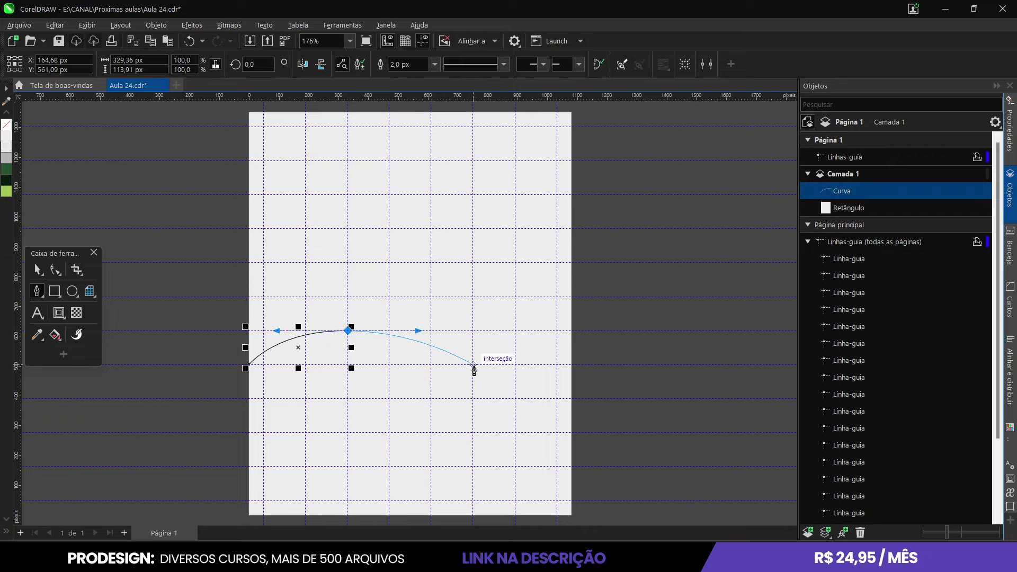
left_click_drag(473, 364, 515, 365)
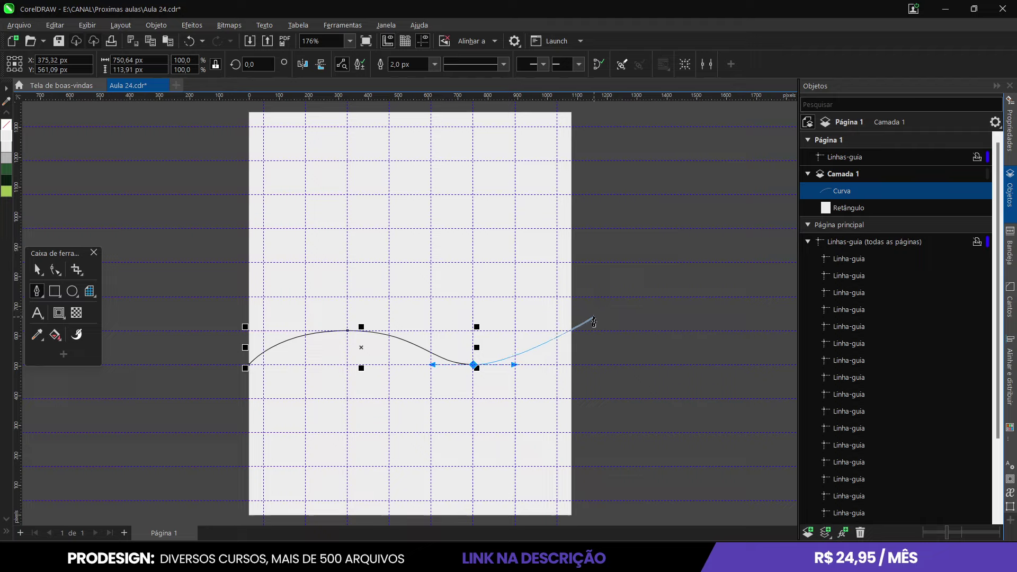
double_click(597, 313)
key("space")
Delete the wave's valley node and adjust the control handles of the crest and end nodes to smooth the curve
left_click(55, 269)
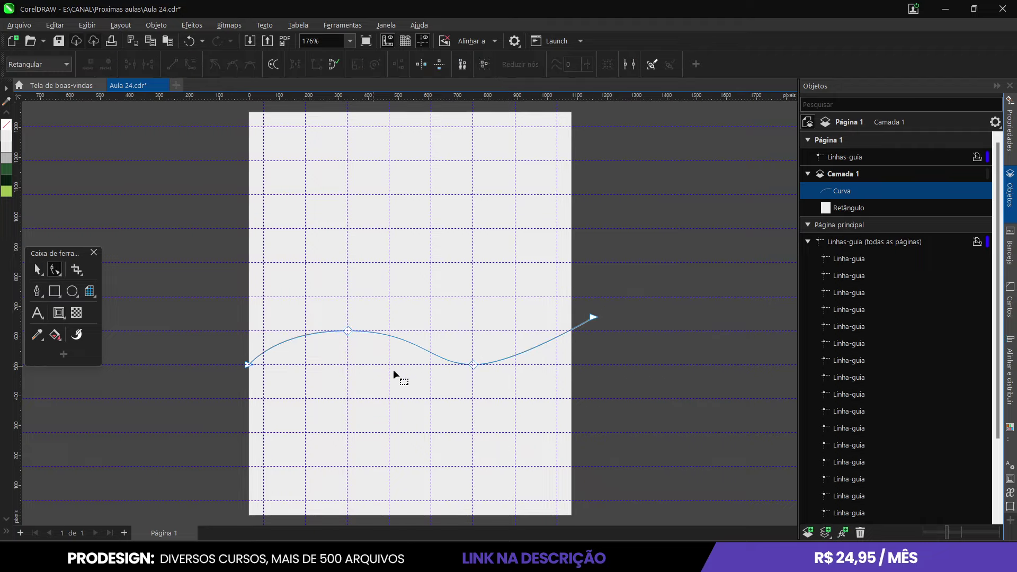
left_click(473, 364)
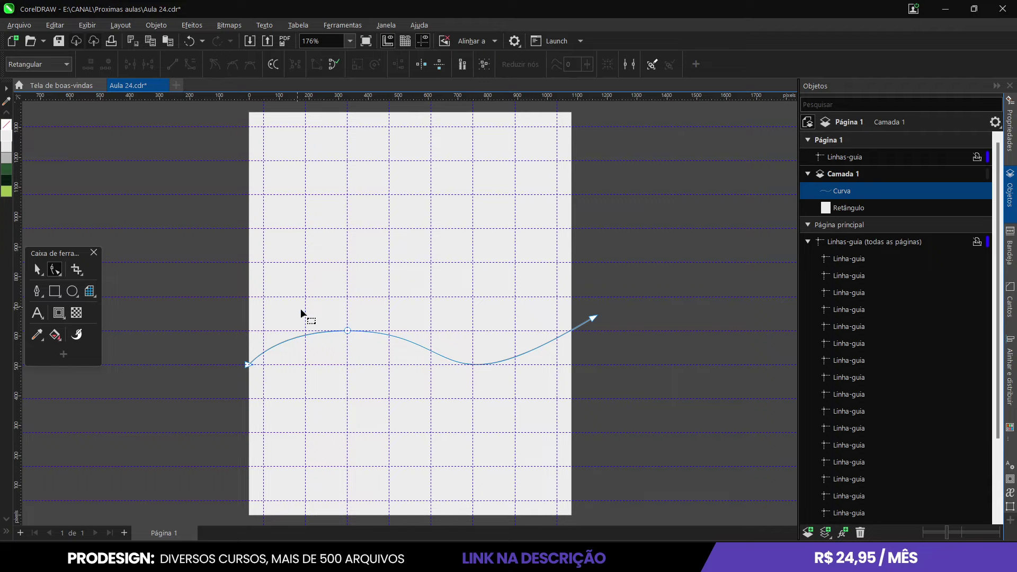
left_click_drag(302, 316, 356, 342)
left_click_drag(463, 333, 438, 332)
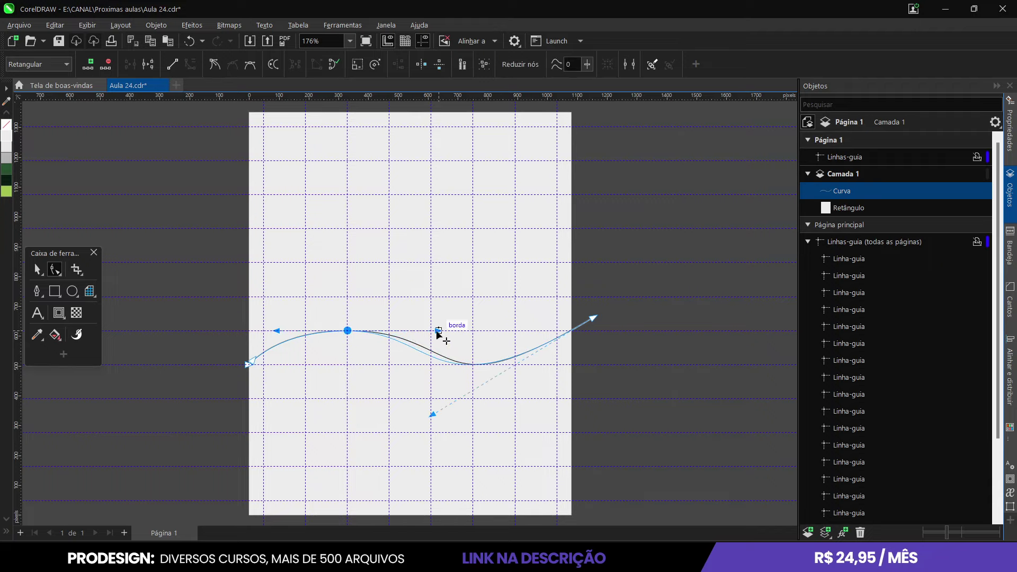
left_click_drag(432, 416, 461, 414)
key("space")
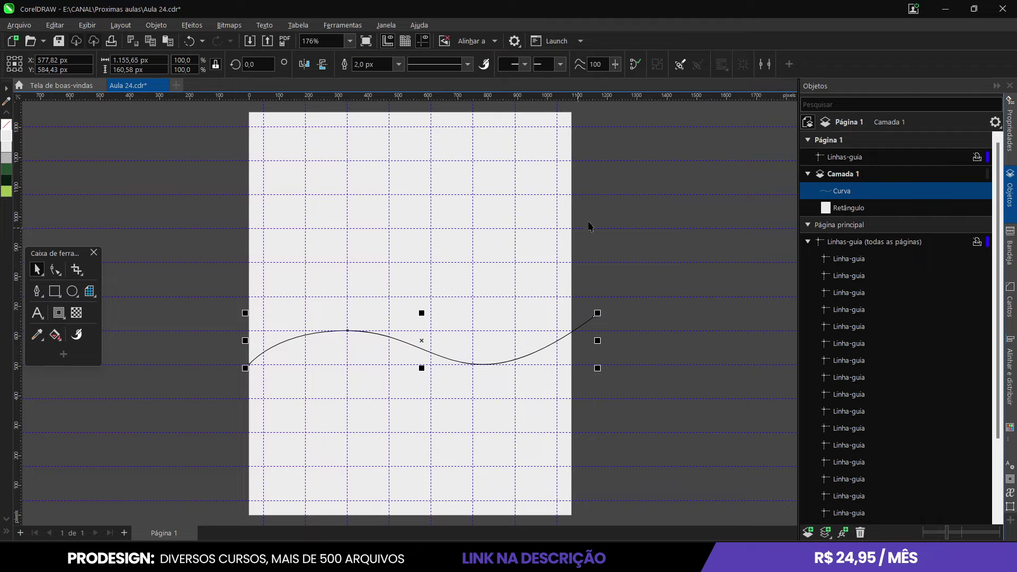
Hide the guidelines and use Smart Fill (Preenchimento inteligente) to create orange shapes from the page areas below and above the wave
left_click(622, 210)
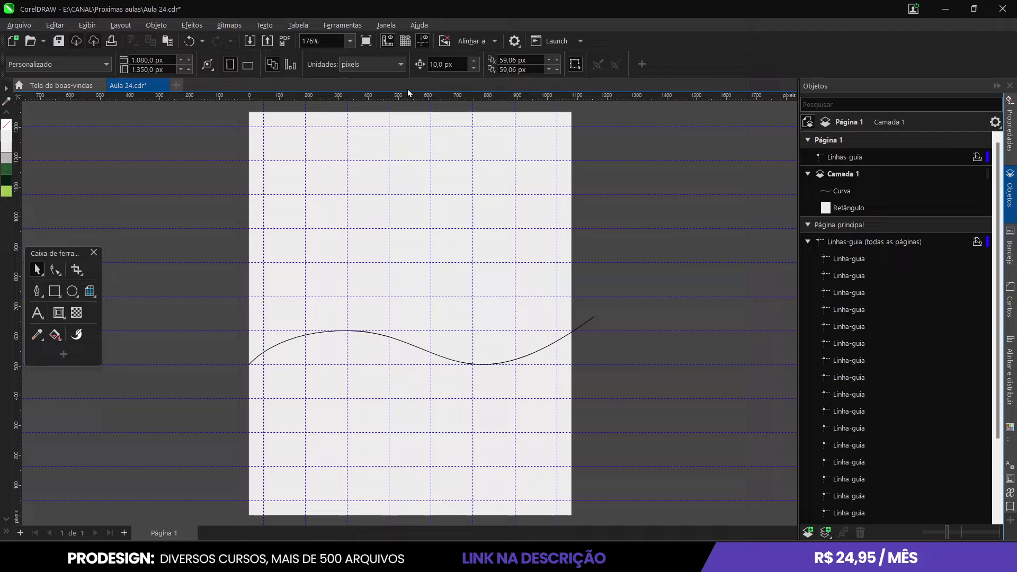
left_click(422, 42)
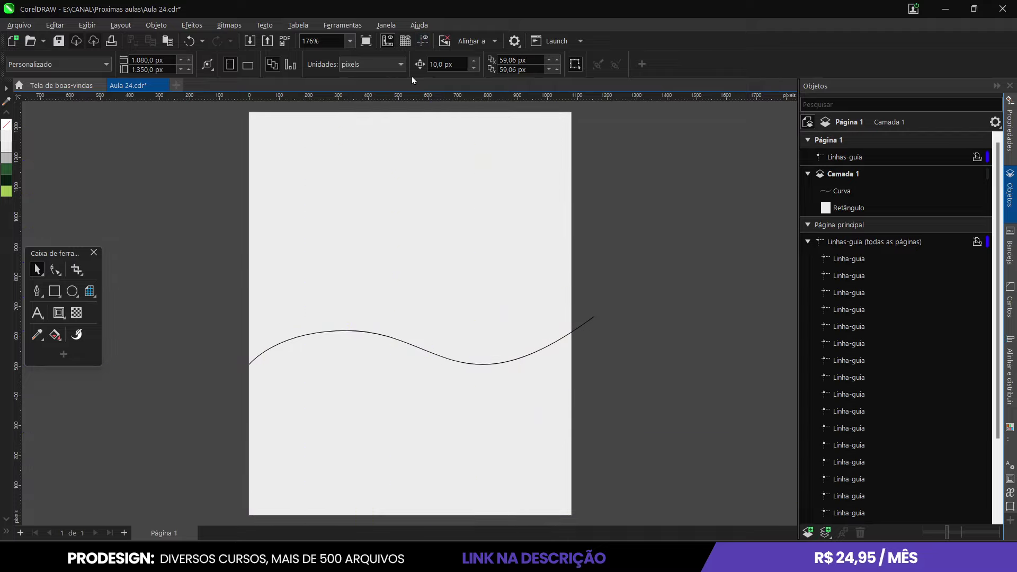
left_click(58, 342)
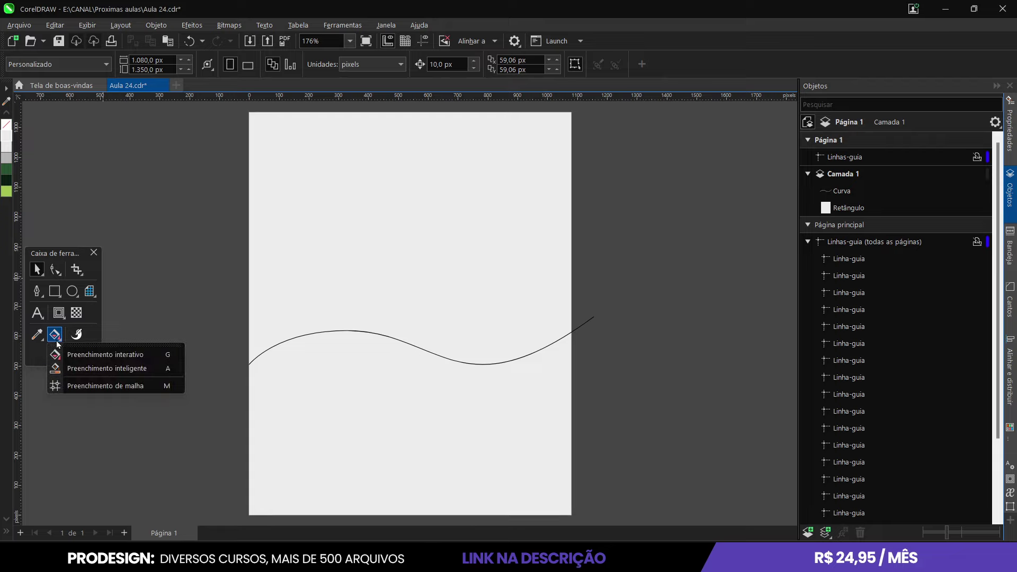
left_click(96, 369)
left_click(330, 394)
left_click(360, 254)
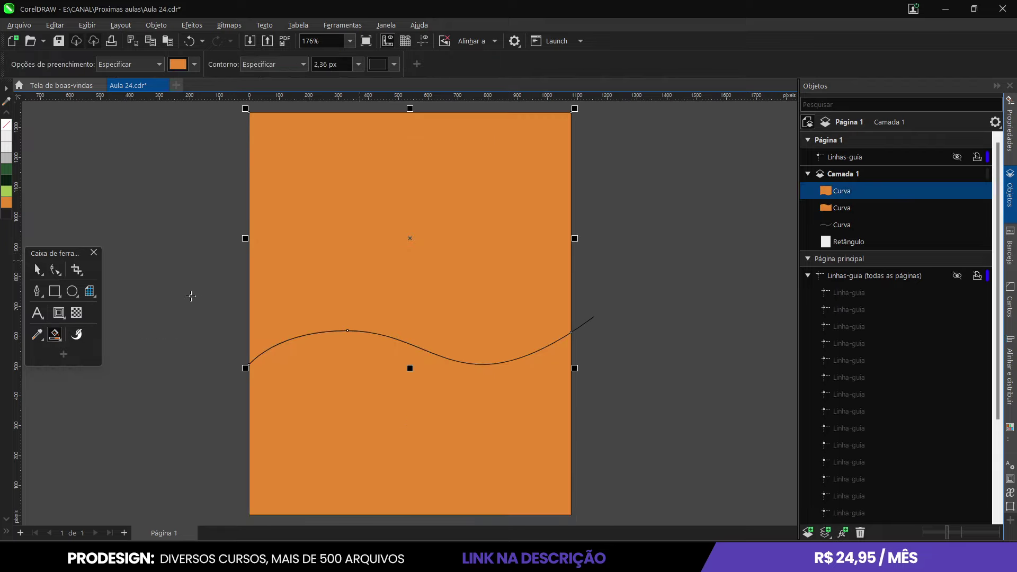
Delete the original wave line, keeping the two filled shapes
left_click(37, 269)
left_click_drag(165, 268, 604, 397)
key("Delete")
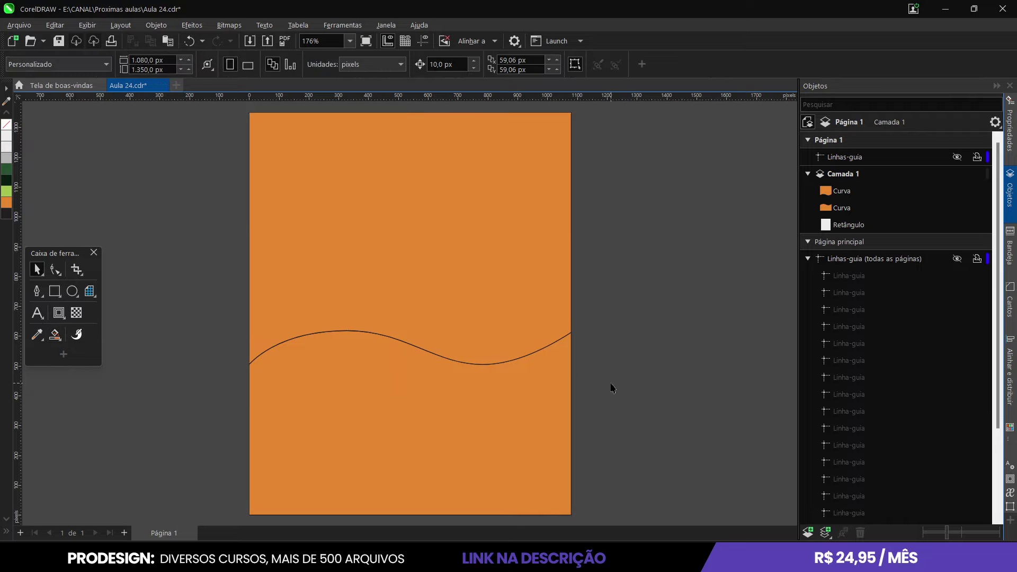
Fill the lower wave shape with light gray and the upper one with dark green, removing both outlines
left_click(364, 400)
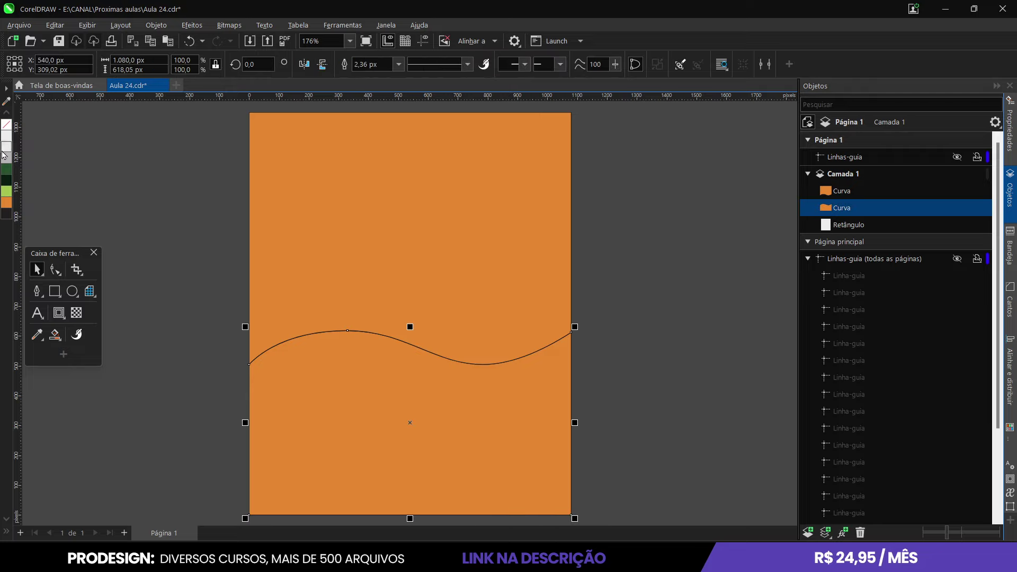
left_click(6, 147)
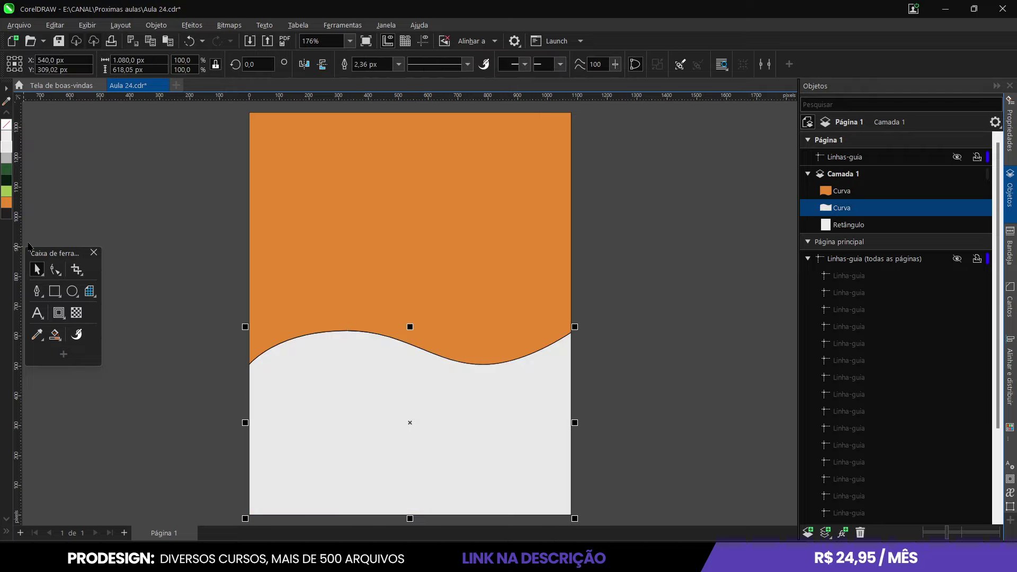
left_click(289, 181)
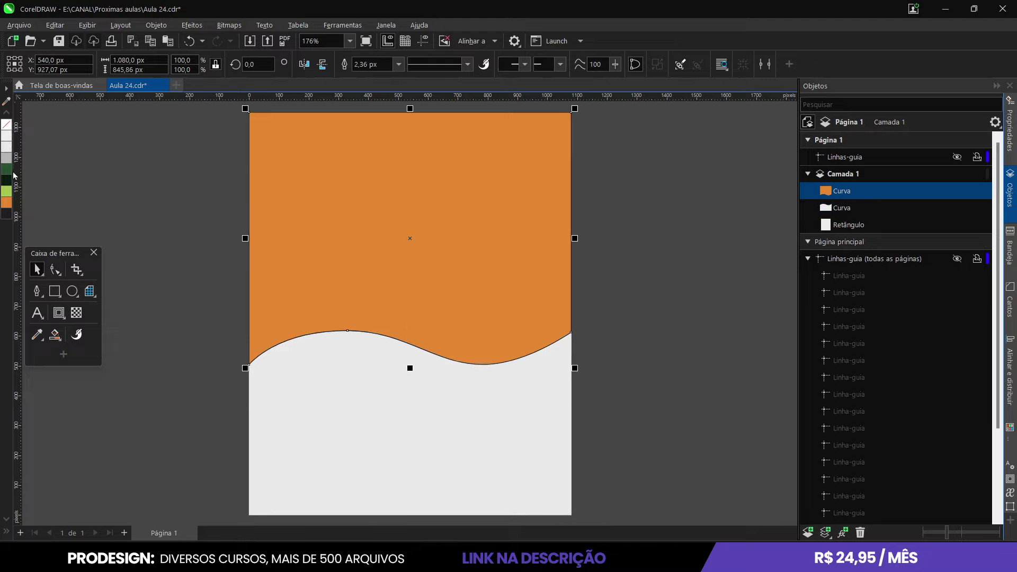
left_click(6, 169)
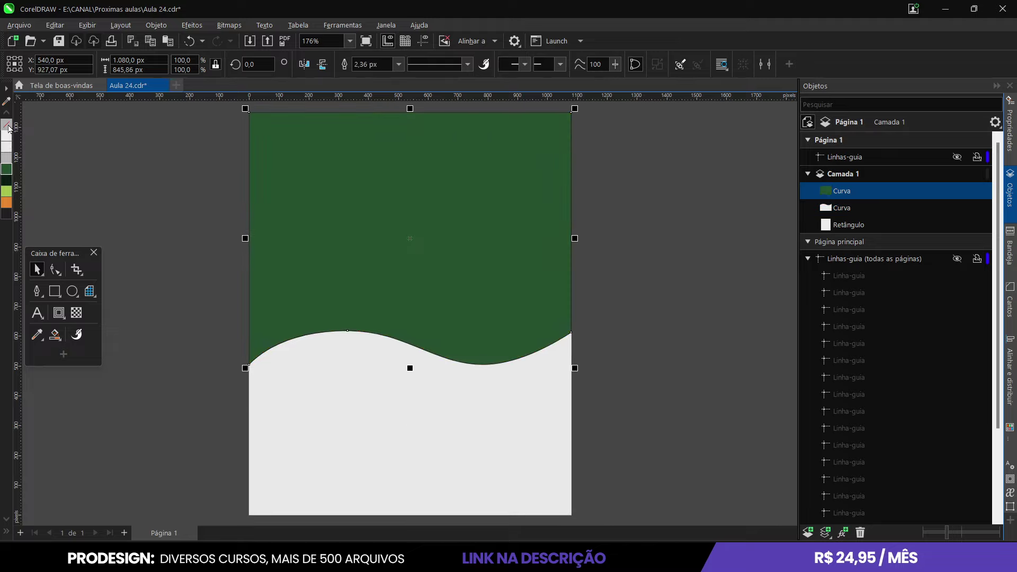
left_click(127, 172)
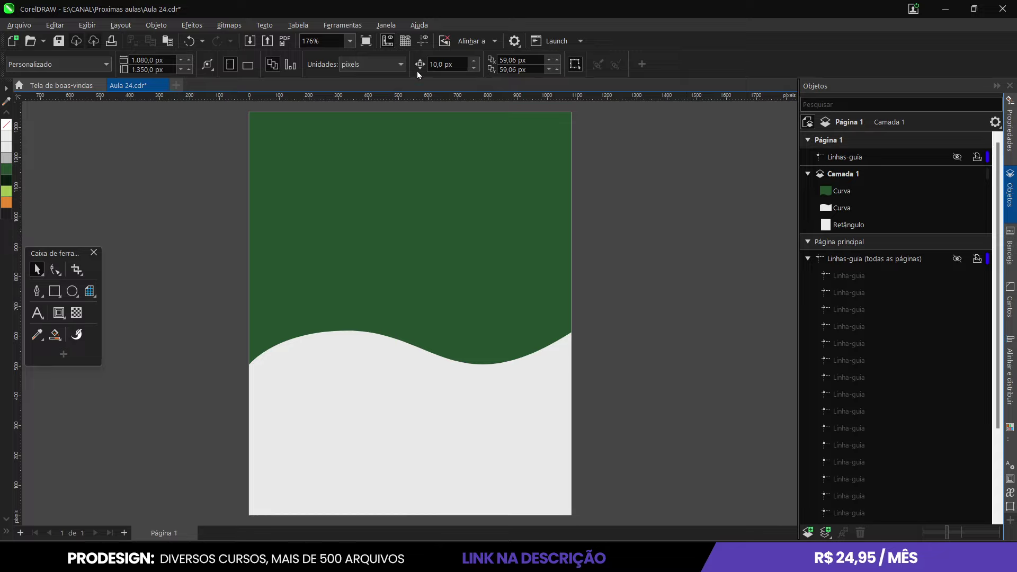
Show the guidelines and draw a lime-green rectangle without outline at the page's bottom edge, about 702 × 48.5 px, between the guides
left_click(422, 42)
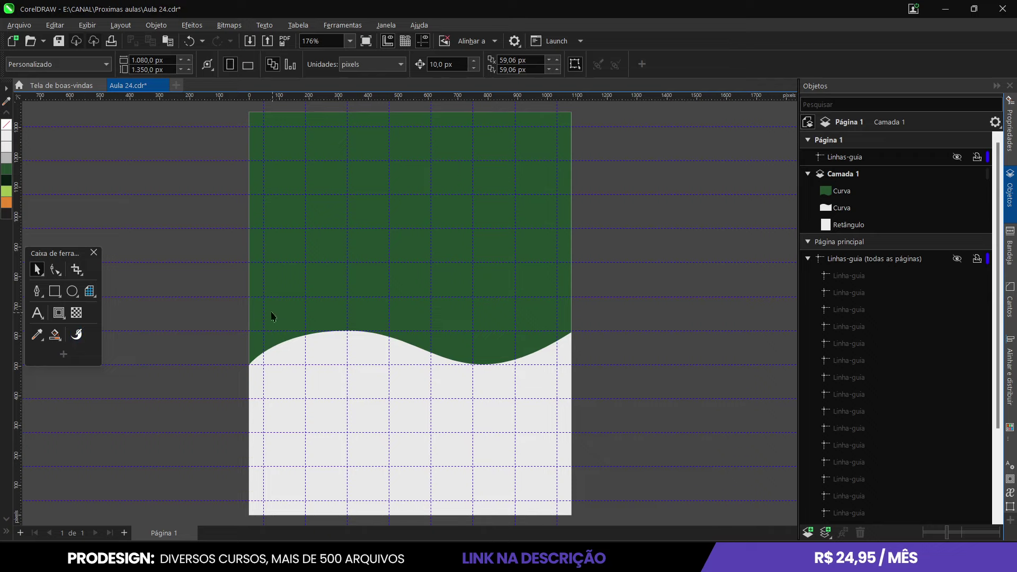
left_click(54, 291)
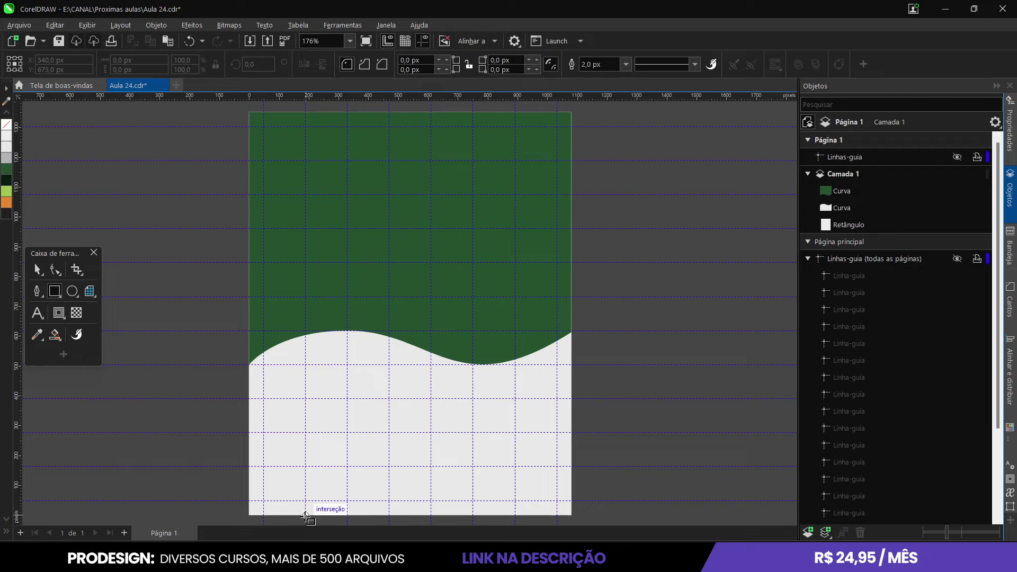
left_click_drag(305, 514, 515, 500)
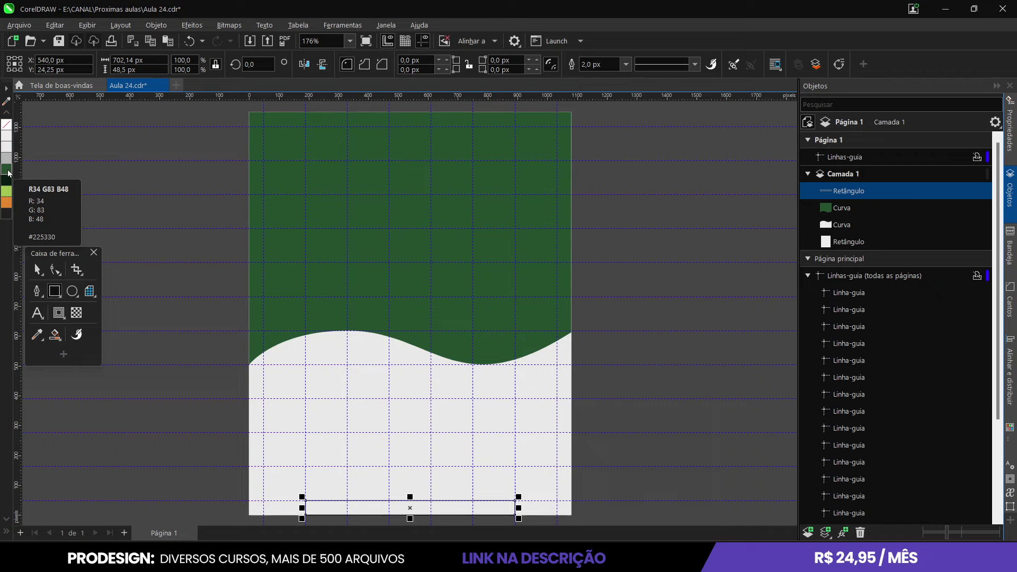
left_click(6, 186)
right_click(6, 125)
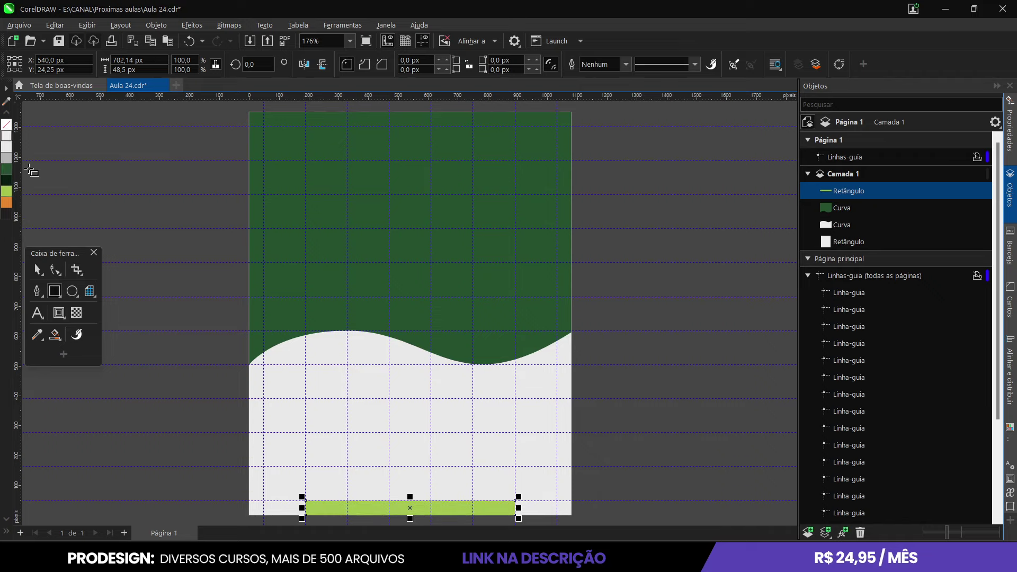
Try widening the lime-green bottom rectangle to the full 1080 px page width, and restore its width of about 702 px between the guides
left_click(37, 269)
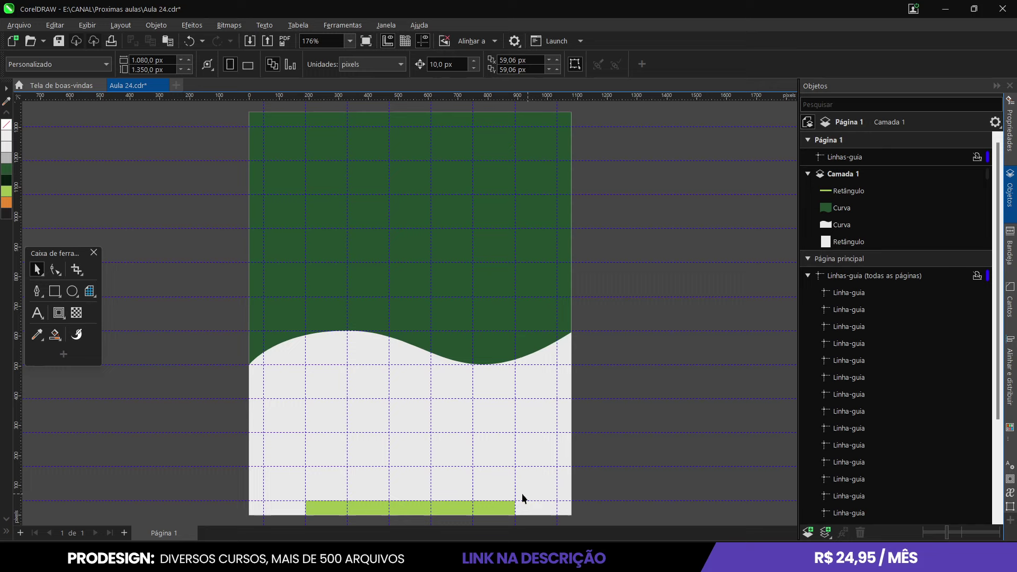
left_click_drag(519, 508, 574, 507)
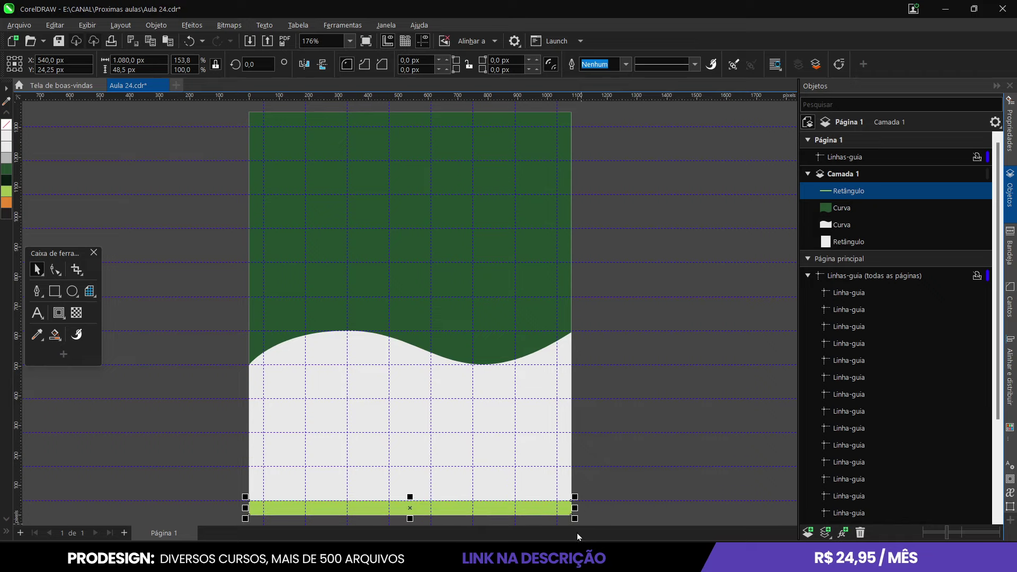
key("ctrl+z")
key("ctrl+z")
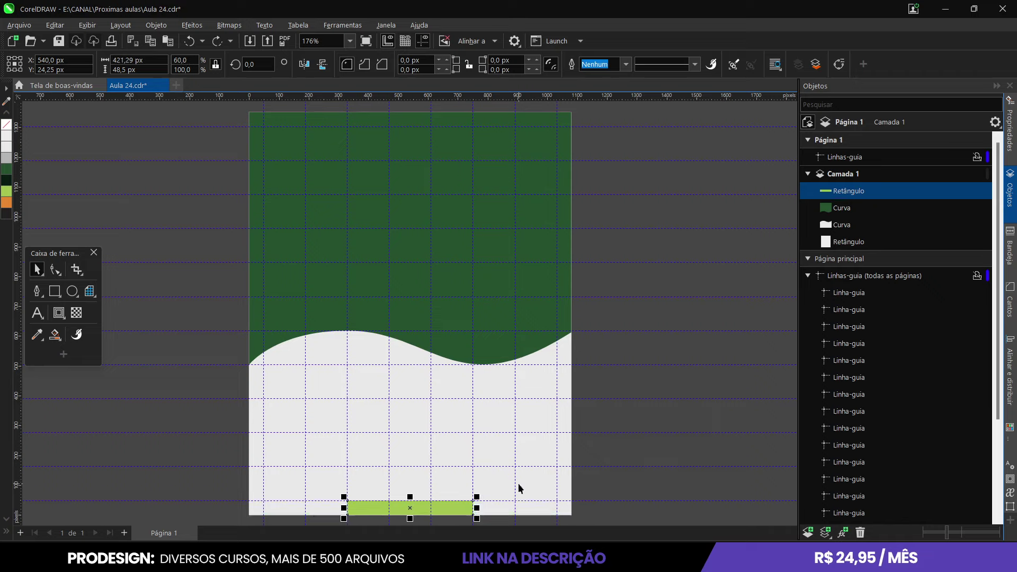
left_click_drag(347, 507, 304, 507)
left_click(625, 455)
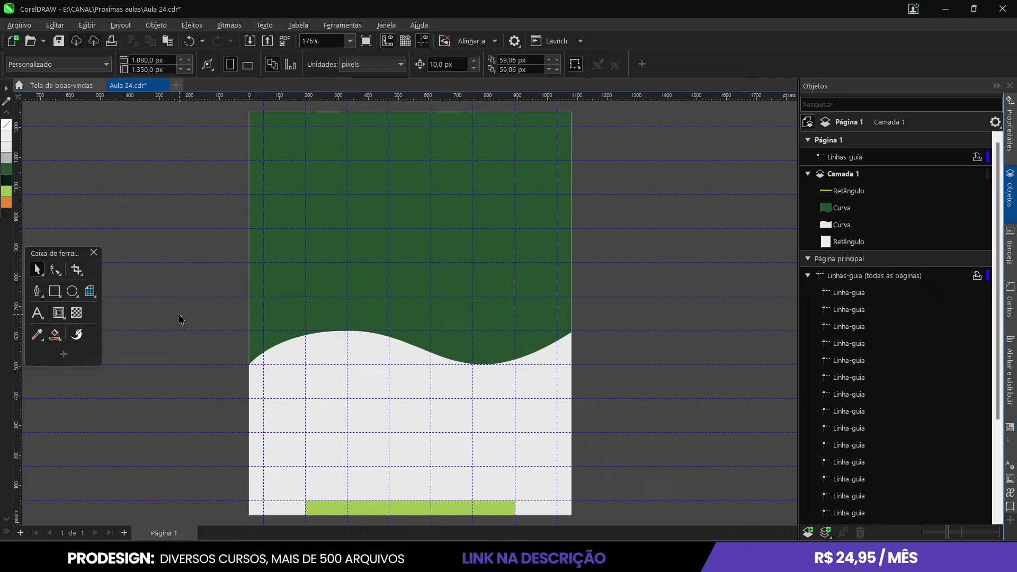
Draw a circle about 456 px in diameter and move it over the wave, horizontally near the page's center
left_click(73, 291)
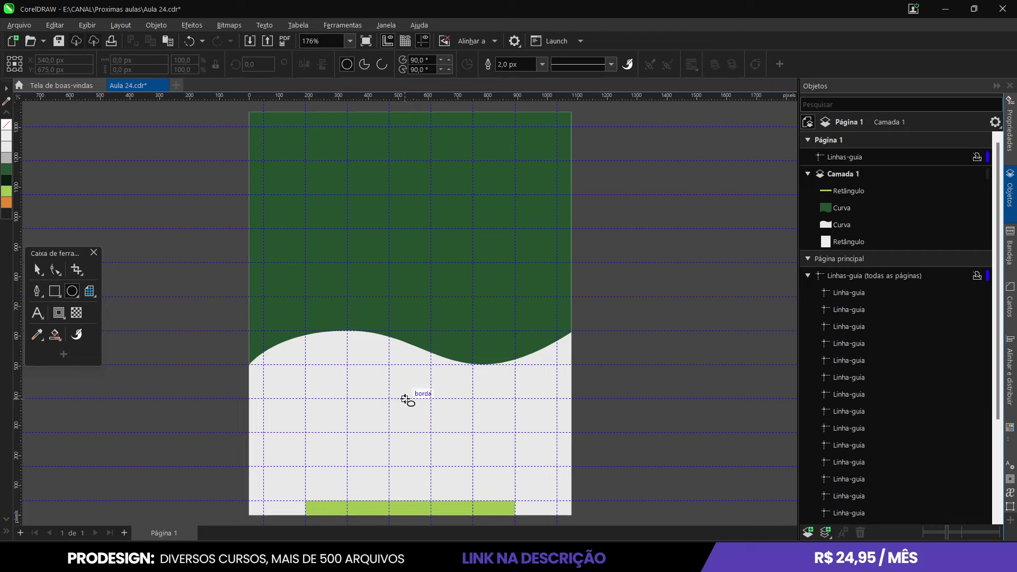
left_click_drag(406, 398, 363, 260)
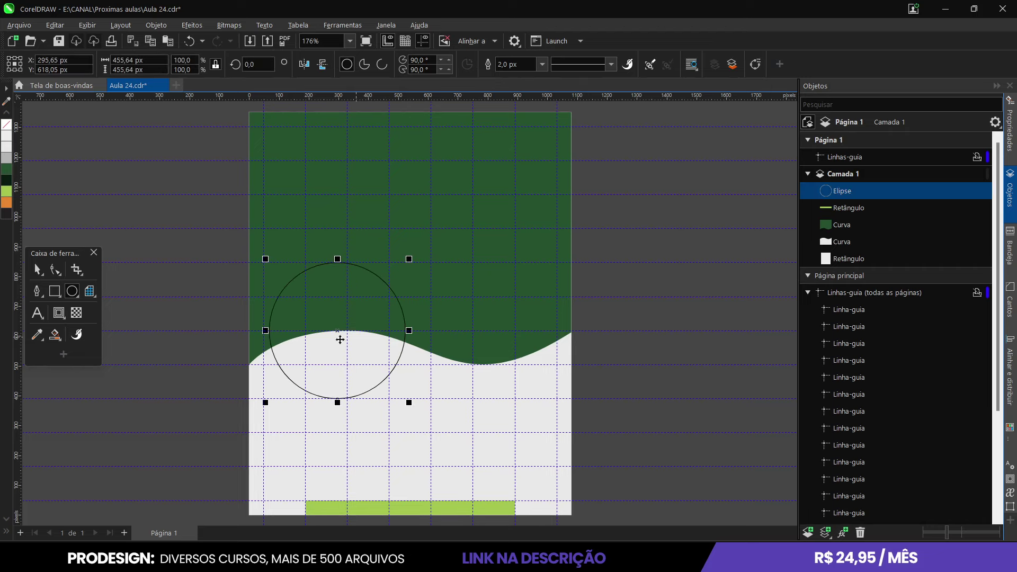
key("space")
left_click_drag(337, 330, 410, 343)
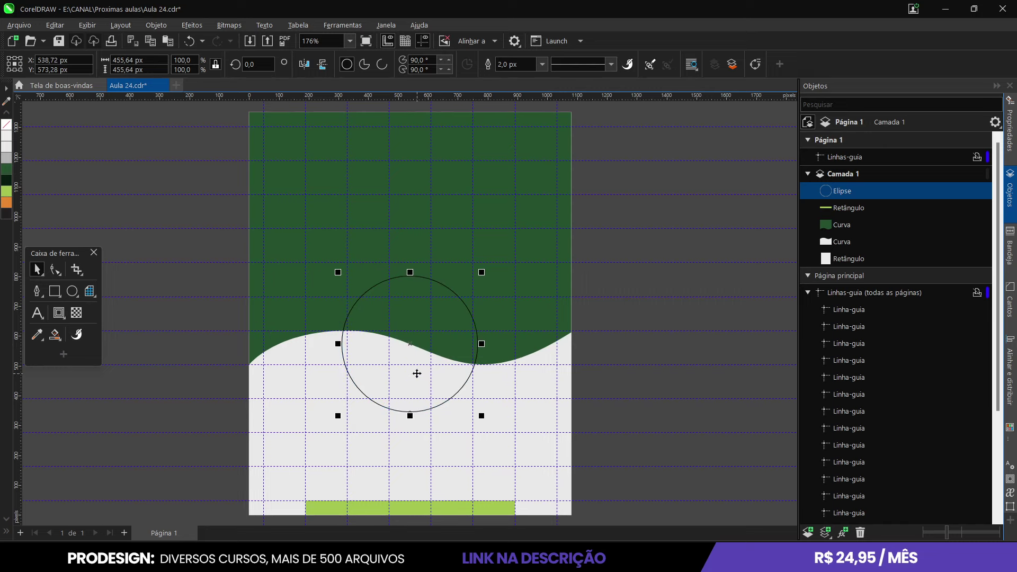
Fill the circle with orange, remove its outline, and center it horizontally on the light gray wave shape
left_click(7, 138)
left_click(7, 202)
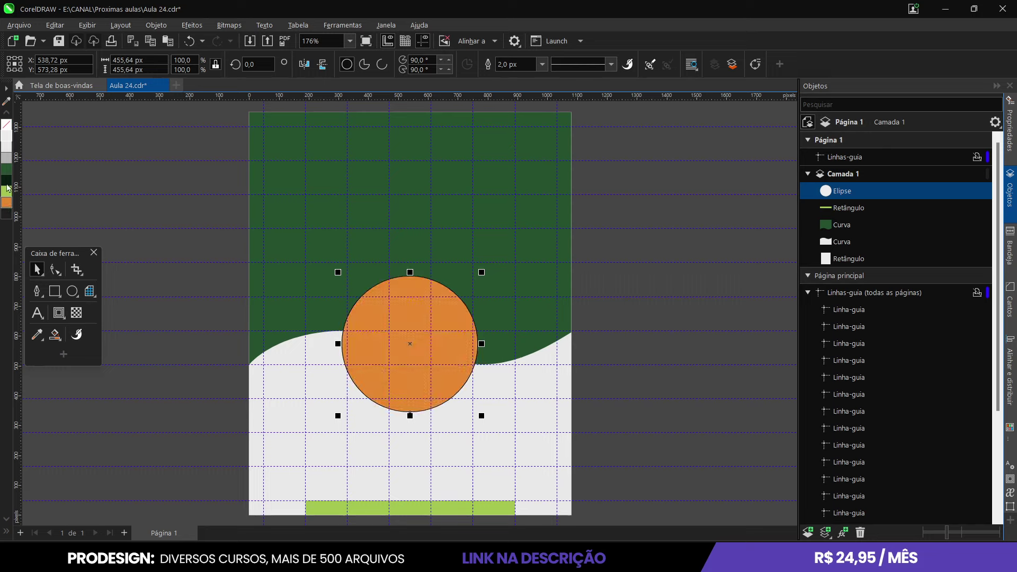
right_click(7, 126)
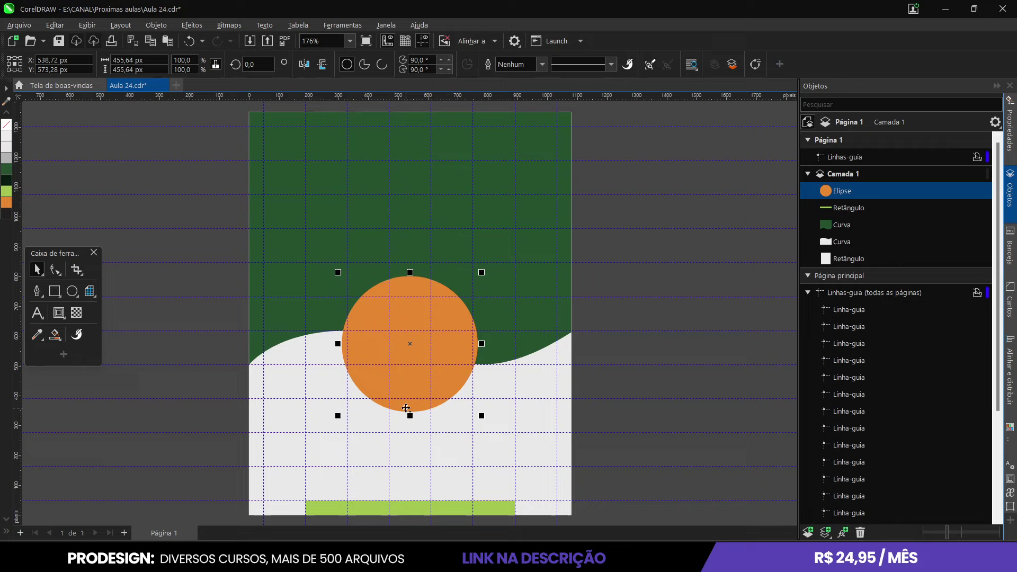
left_click(507, 453, "shift")
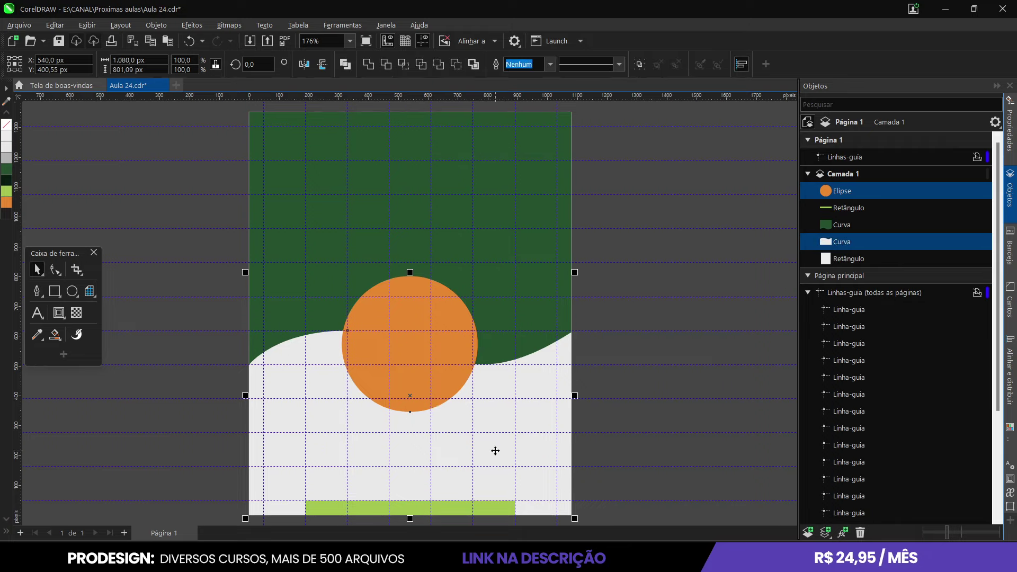
left_click(625, 426)
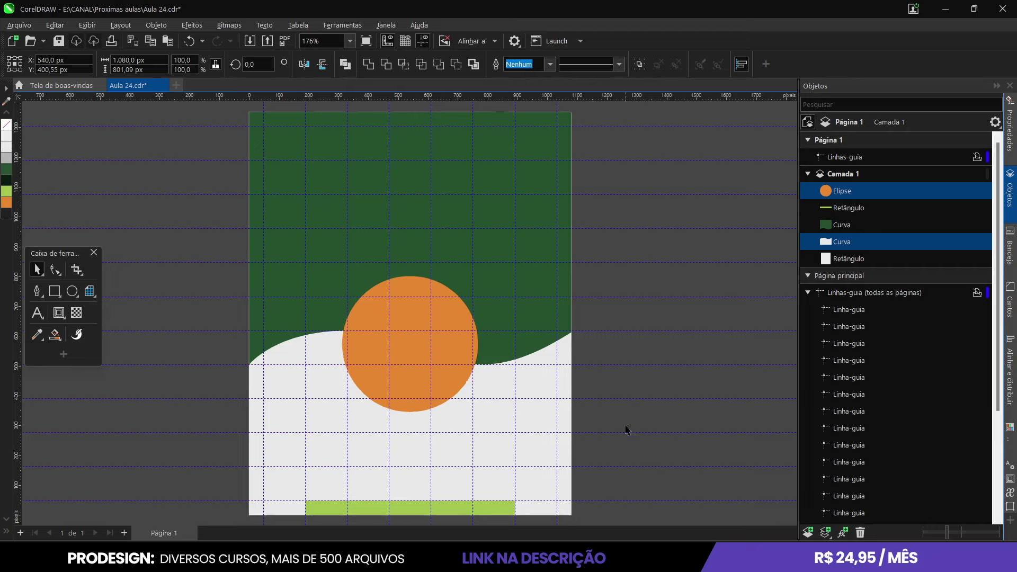
left_click(405, 341)
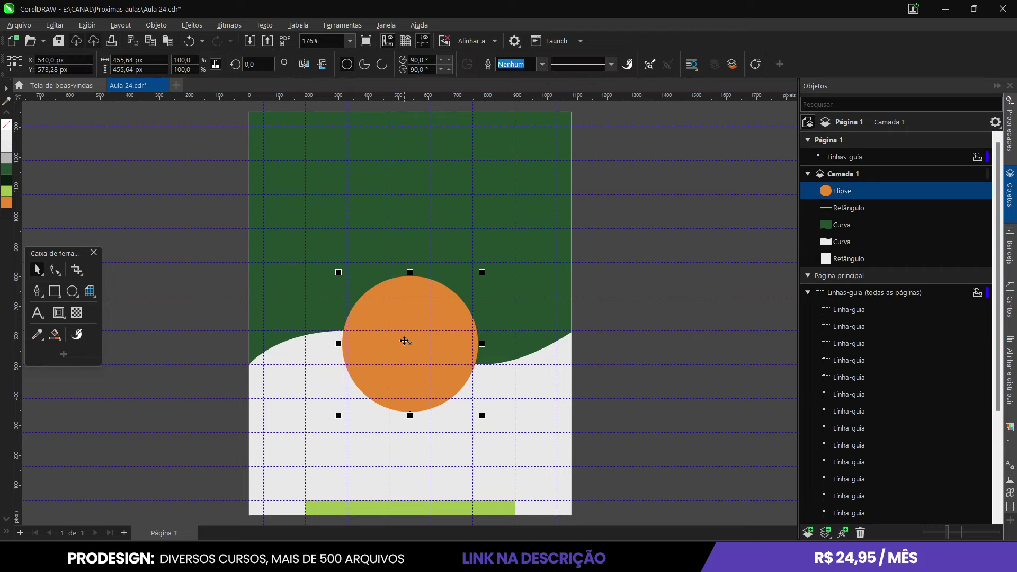
left_click_drag(413, 343, 332, 348)
key("ctrl+z")
left_click(154, 277)
Draw a second circle about 456 px in diameter overlapping the first one's left side, filled orange without outline
left_click(80, 291)
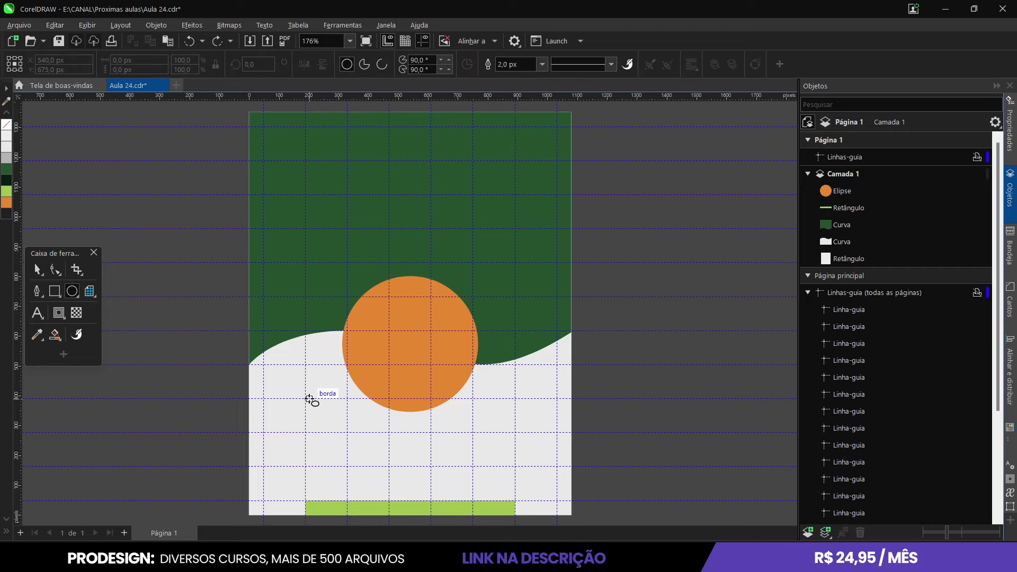
left_click_drag(310, 399, 331, 286)
key("space")
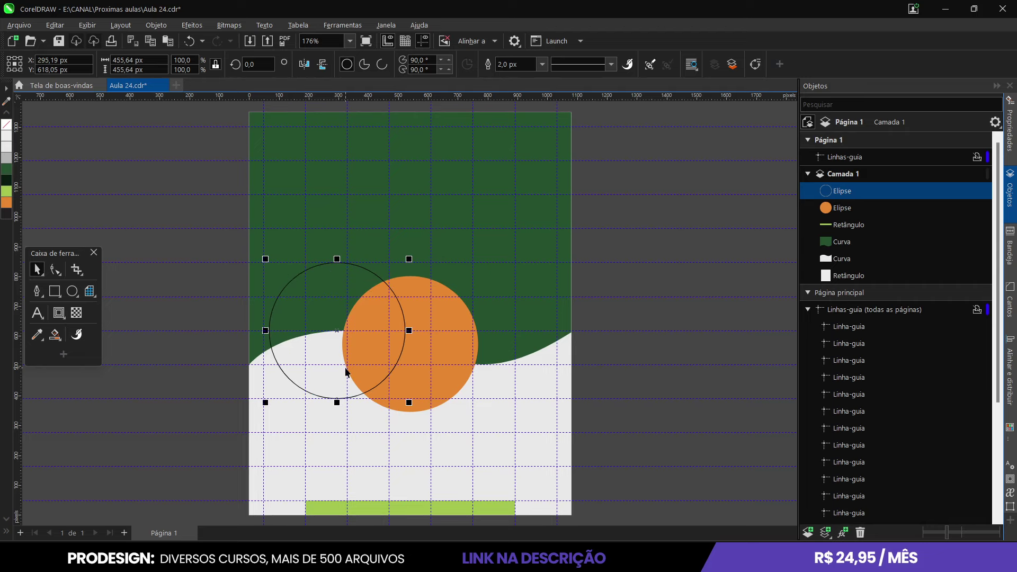
left_click(8, 204)
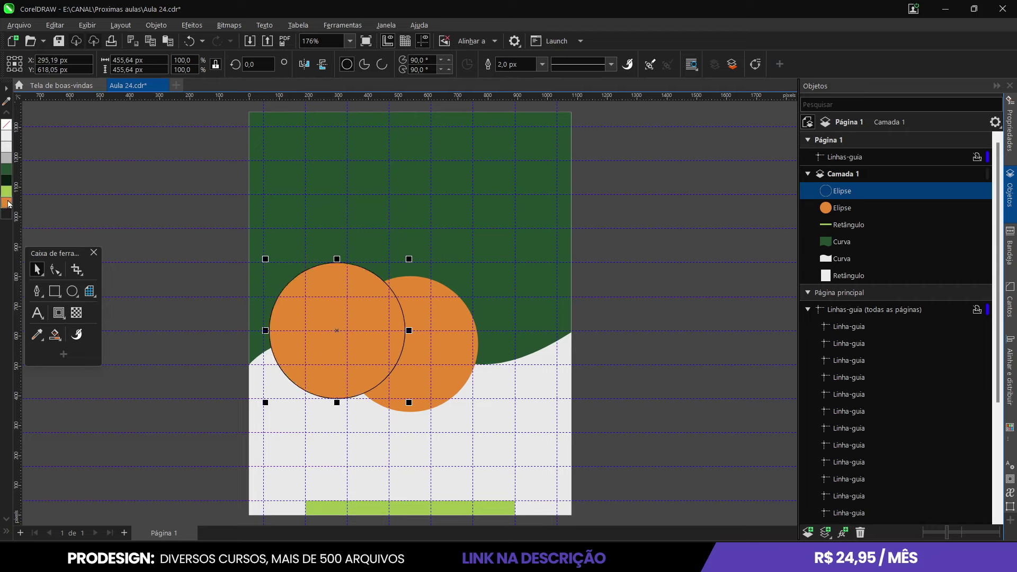
right_click(7, 127)
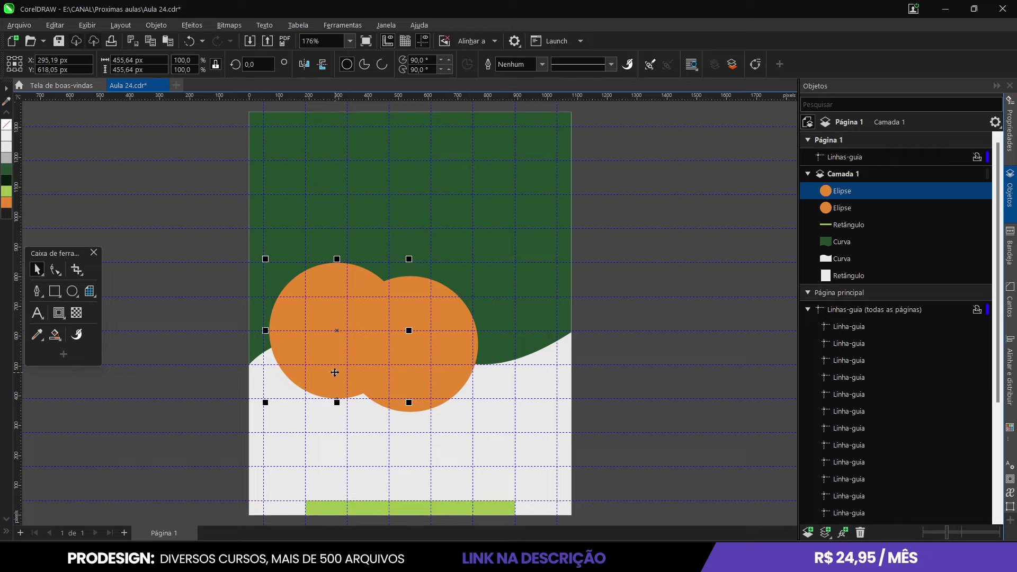
Scale the left orange circle down to about 342 px and enlarge the center one to about 461 px
left_click_drag(409, 257, 388, 295)
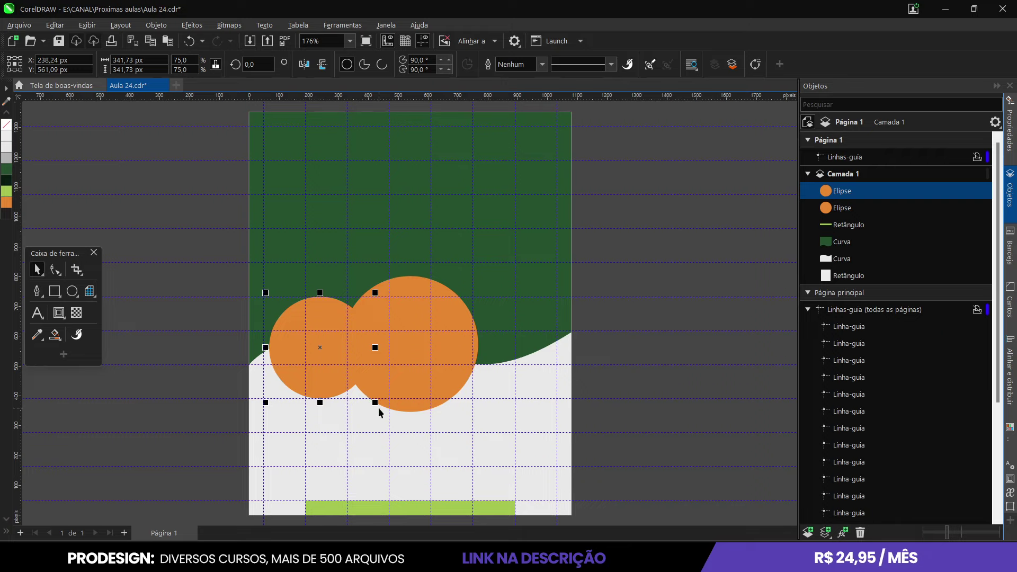
left_click(412, 391)
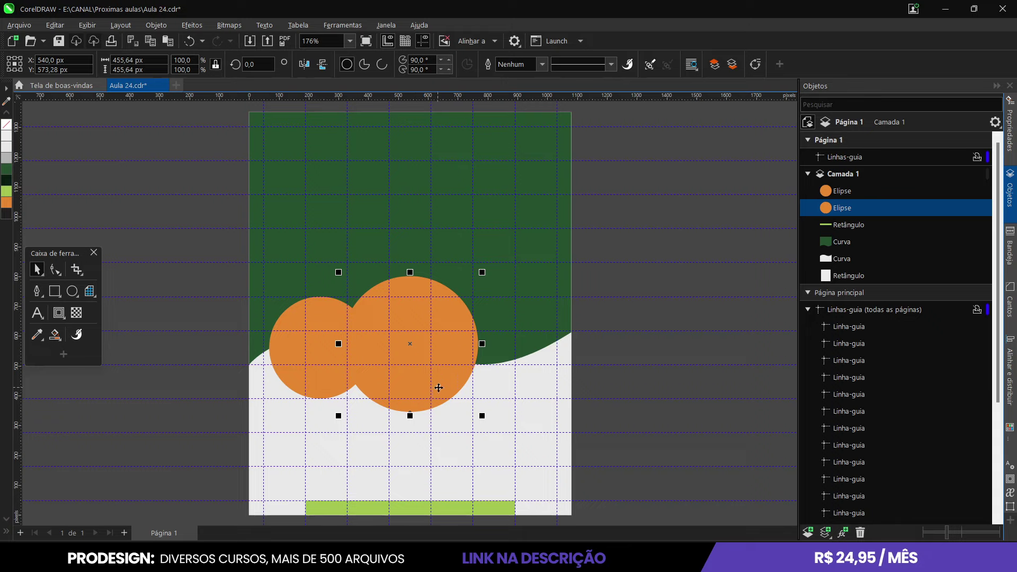
mouse_move(482, 416)
left_mouse_down()
mouse_move(470, 395)
mouse_move(483, 418)
left_mouse_up()
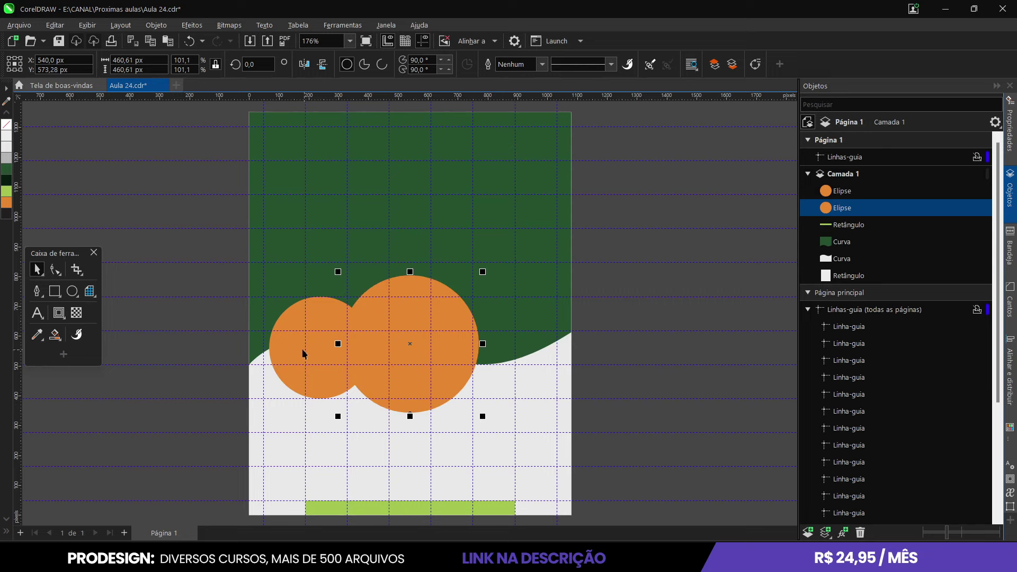
Move the small orange circle against the left margin guide and place a copy of it against the right margin guide
left_click_drag(285, 344, 285, 351)
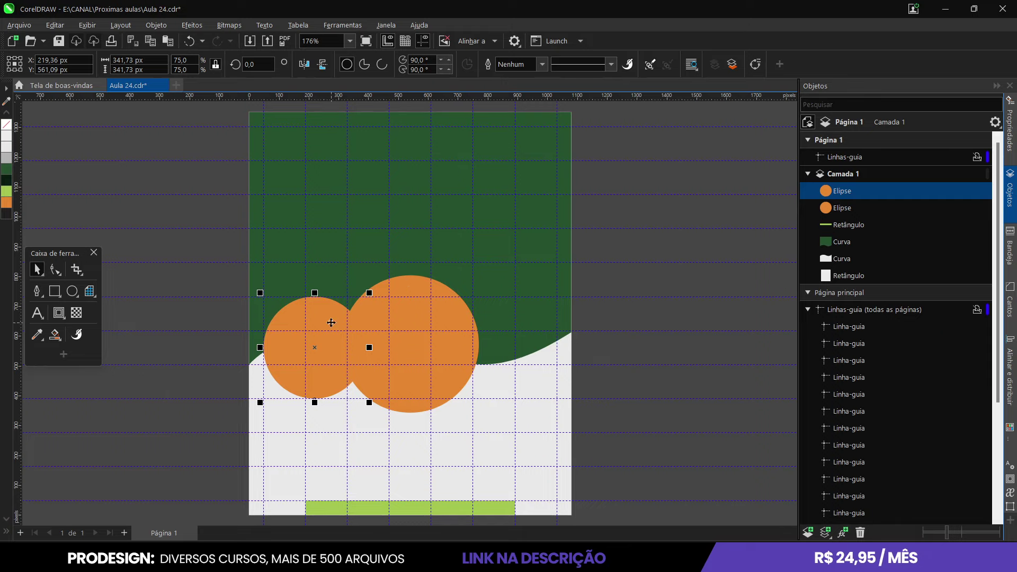
left_click_drag(314, 322, 502, 340)
scroll(376, 331, "down", 2)
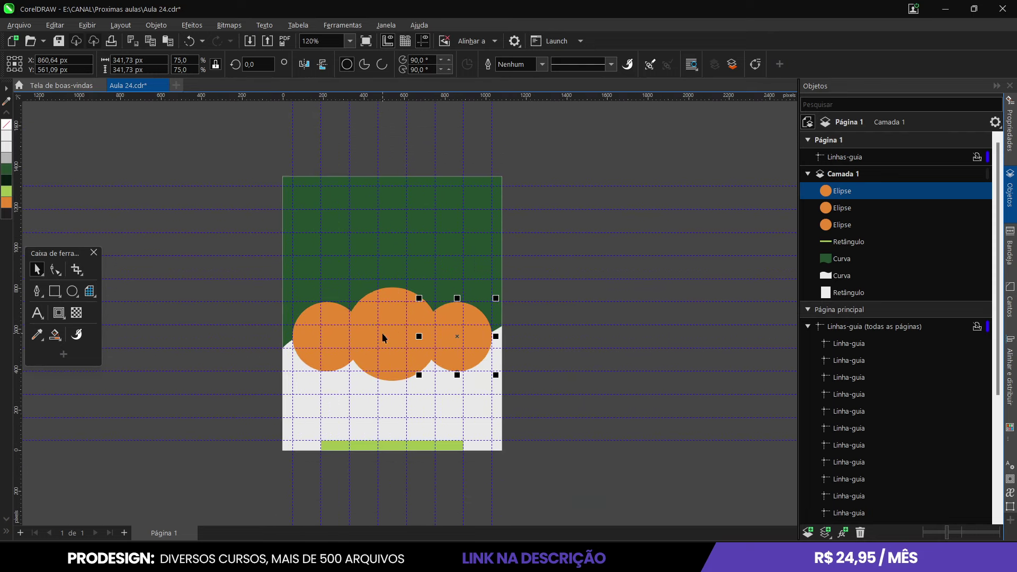
Fill the large center circle with lime green, without outline, and bring it in front of the orange circles
left_click(385, 315)
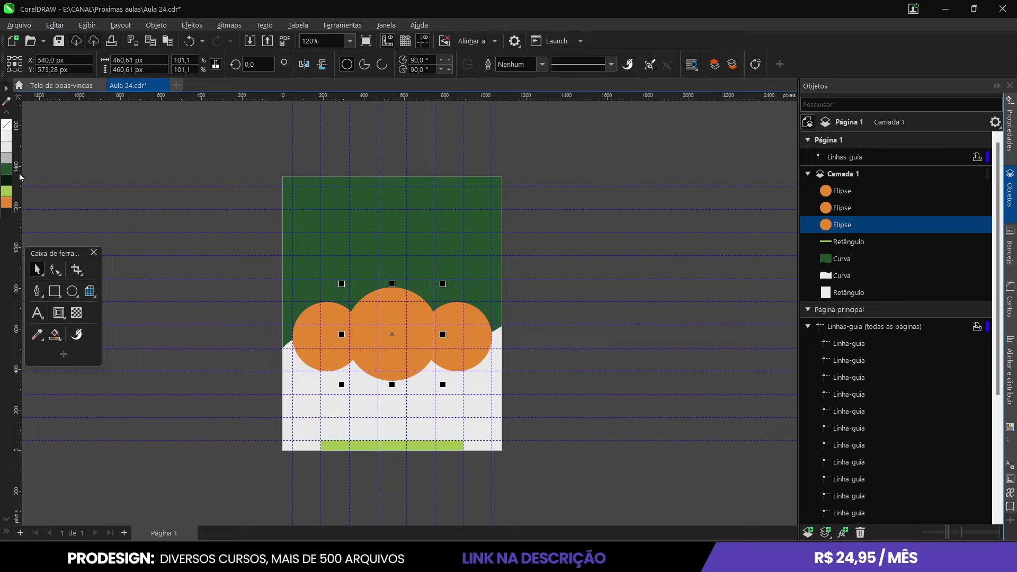
left_click(6, 190)
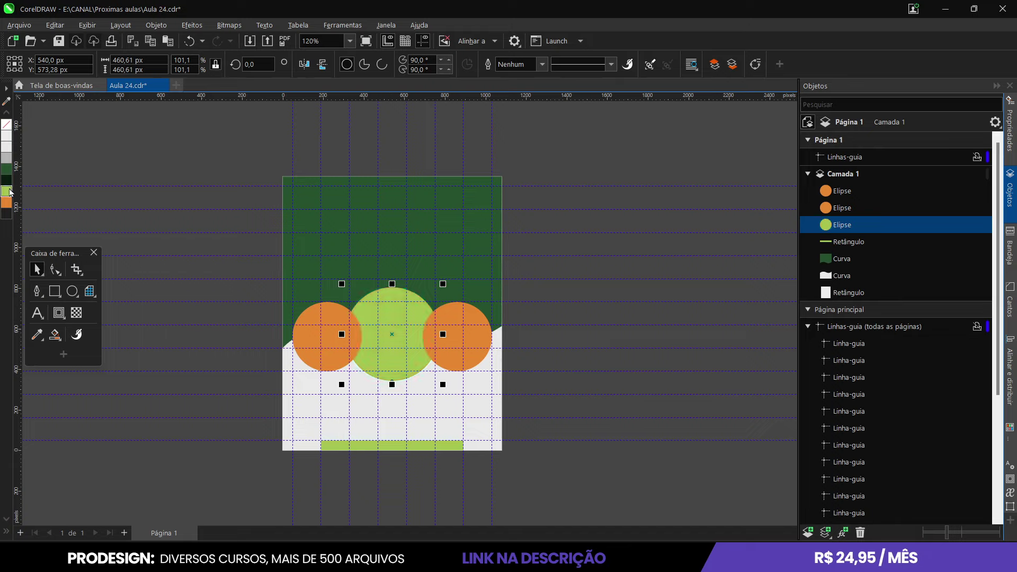
right_click(8, 129)
key("shift+Page_Up")
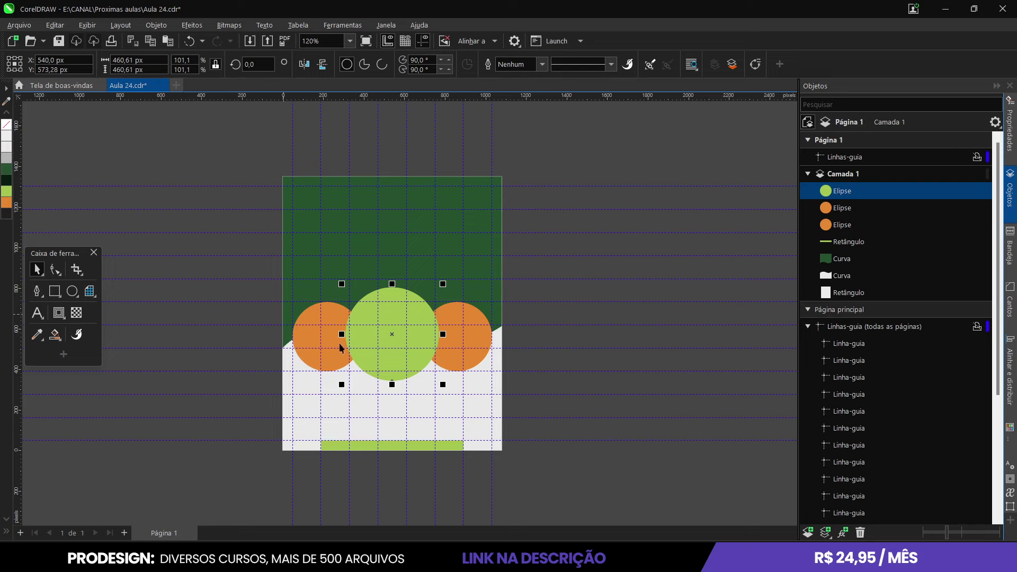
Shrink the green center circle and center it horizontally with the light gray wave shape
scroll(408, 354, "up", 2)
scroll(408, 354, "down", 2)
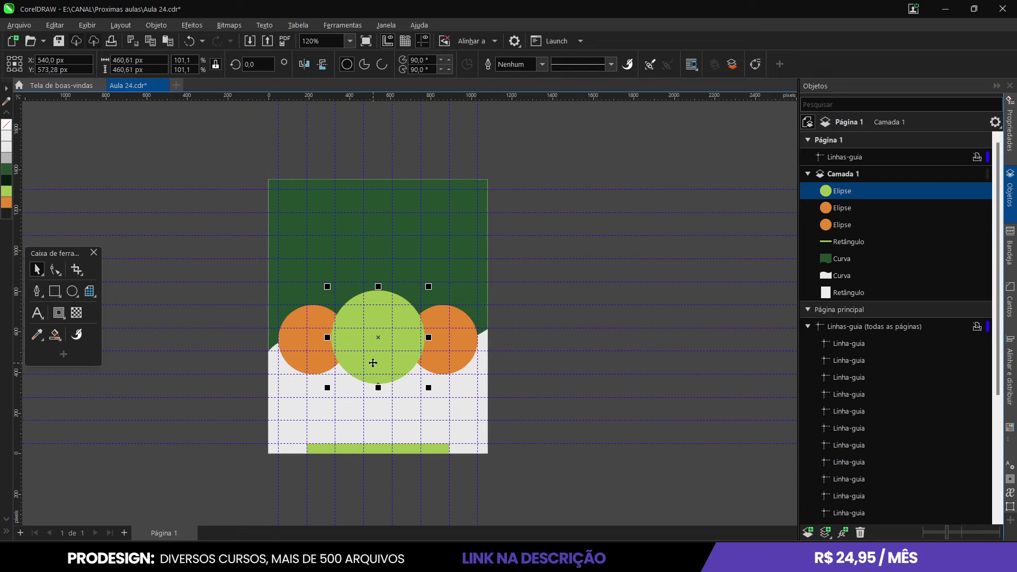
scroll(372, 363, "up", 2)
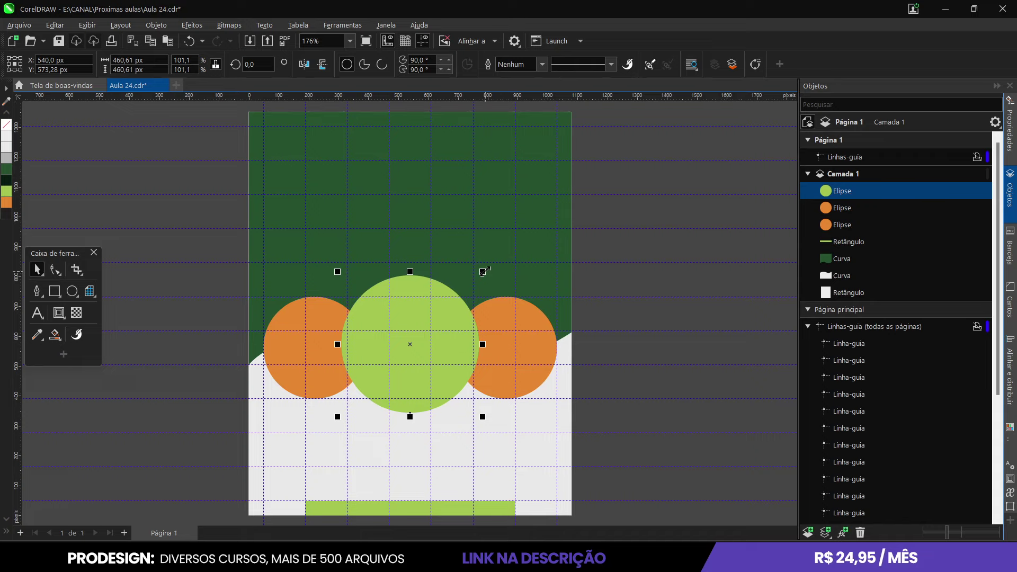
left_click_drag(483, 272, 453, 303)
left_click_drag(397, 357, 420, 366)
left_click(452, 453, "shift")
key("c")
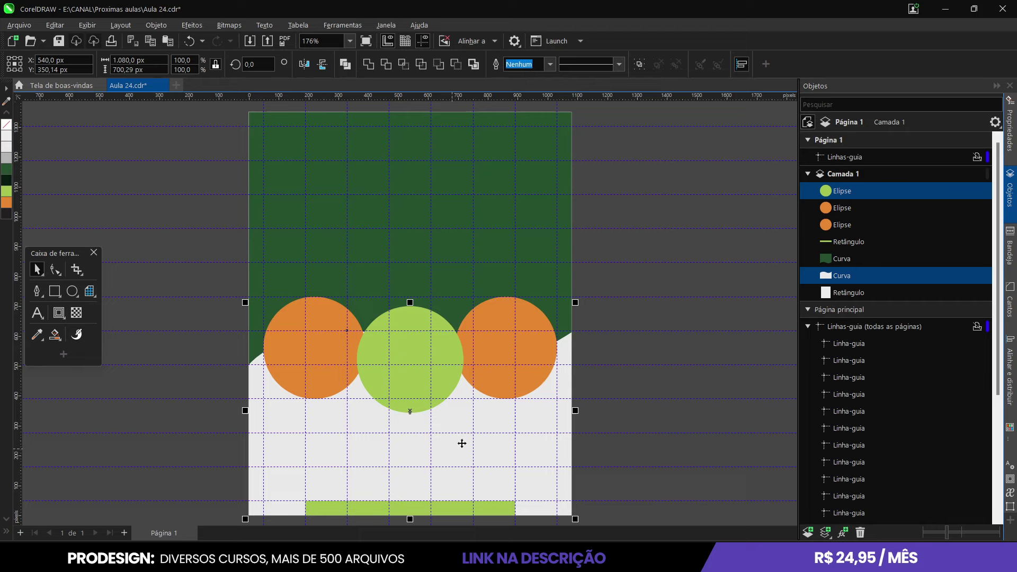
left_click(670, 436)
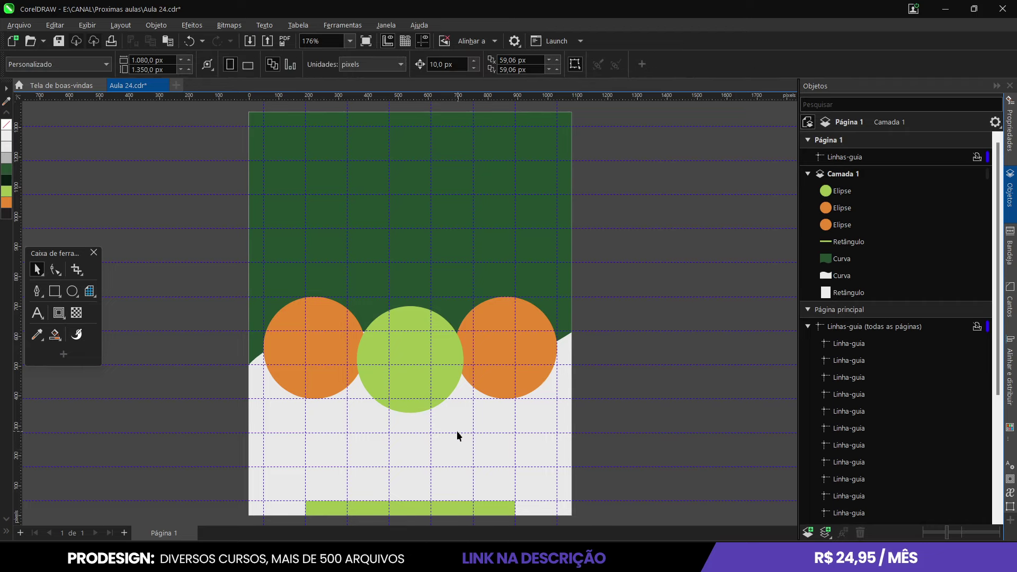
Enlarge the green circle to about 381 px and shift it slightly down and to the left
left_click(415, 413)
left_click_drag(465, 417, 474, 423)
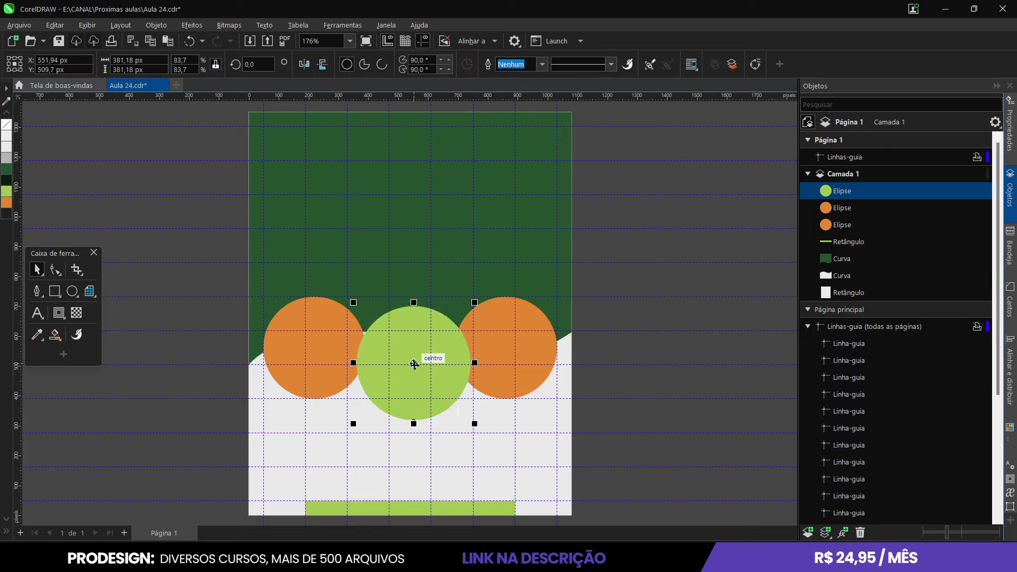
mouse_move(415, 362)
left_mouse_down()
mouse_move(418, 372)
mouse_move(405, 366)
left_mouse_up()
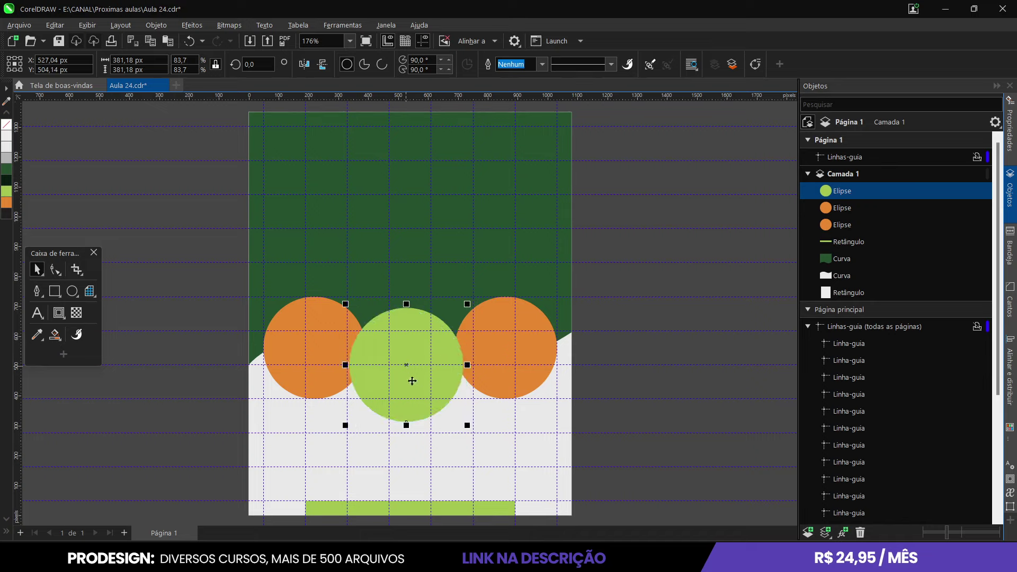
Move the two orange circles inward toward the green one, to about X 832 px and X 248 px
left_click(314, 349)
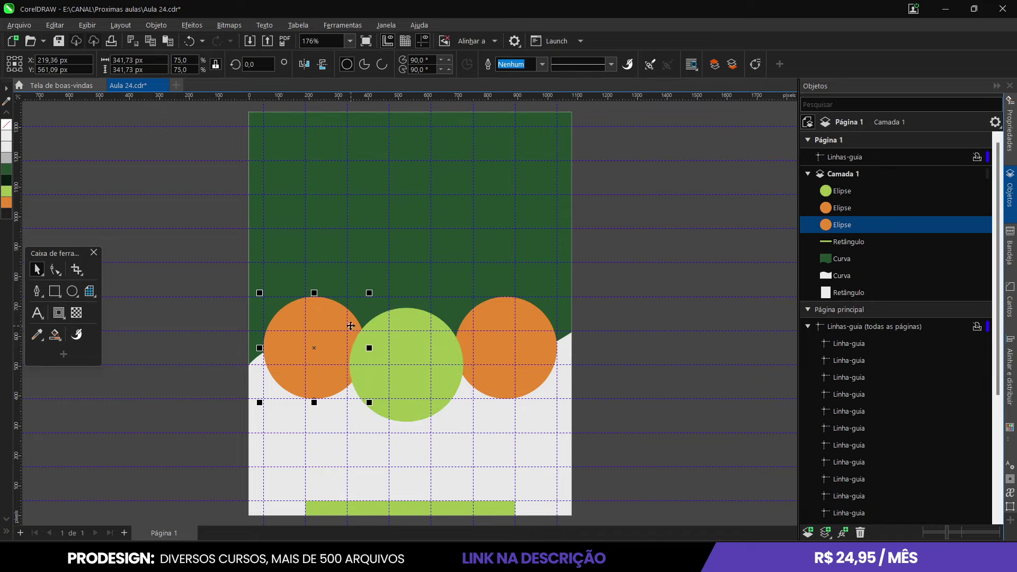
left_click(490, 349)
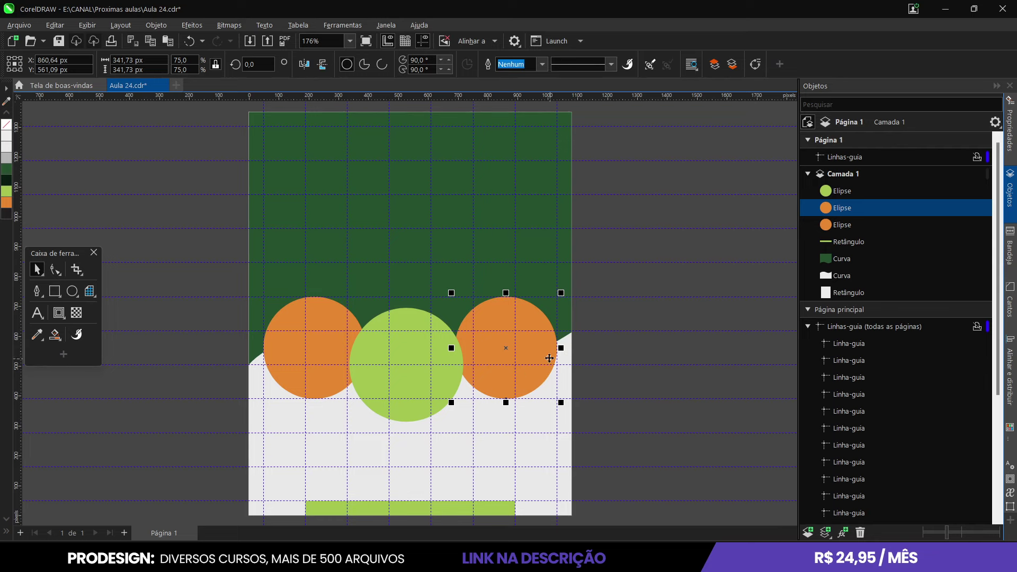
scroll(572, 350, "up", 3)
scroll(559, 347, "down", 2)
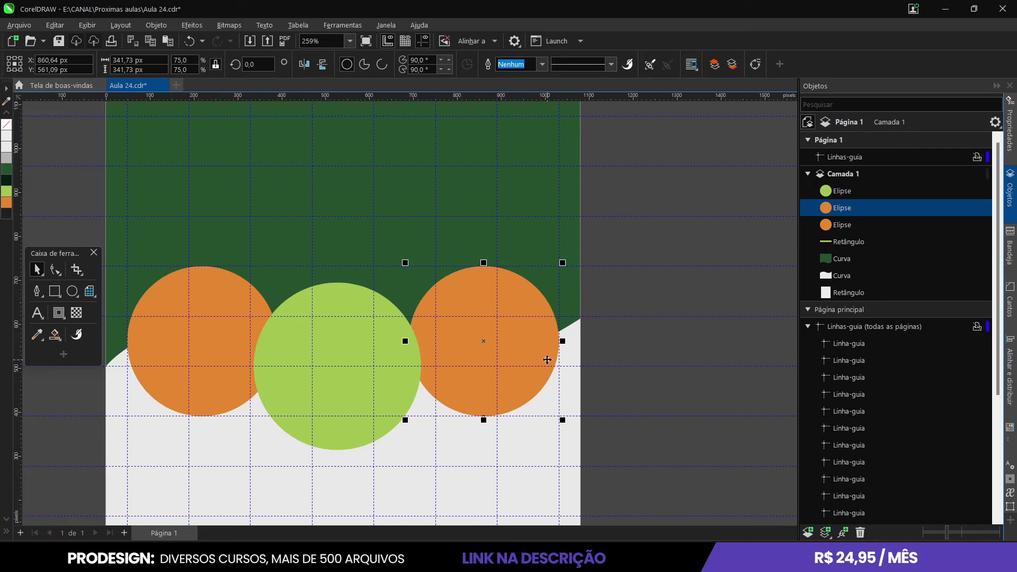
left_click_drag(516, 356, 503, 356)
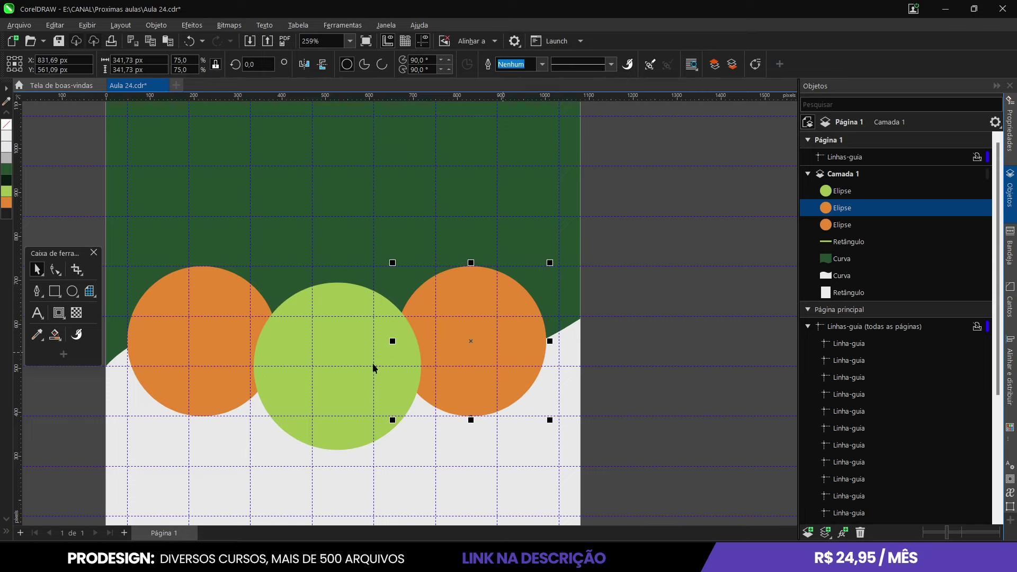
left_click_drag(208, 342, 220, 338)
scroll(466, 404, "down", 2)
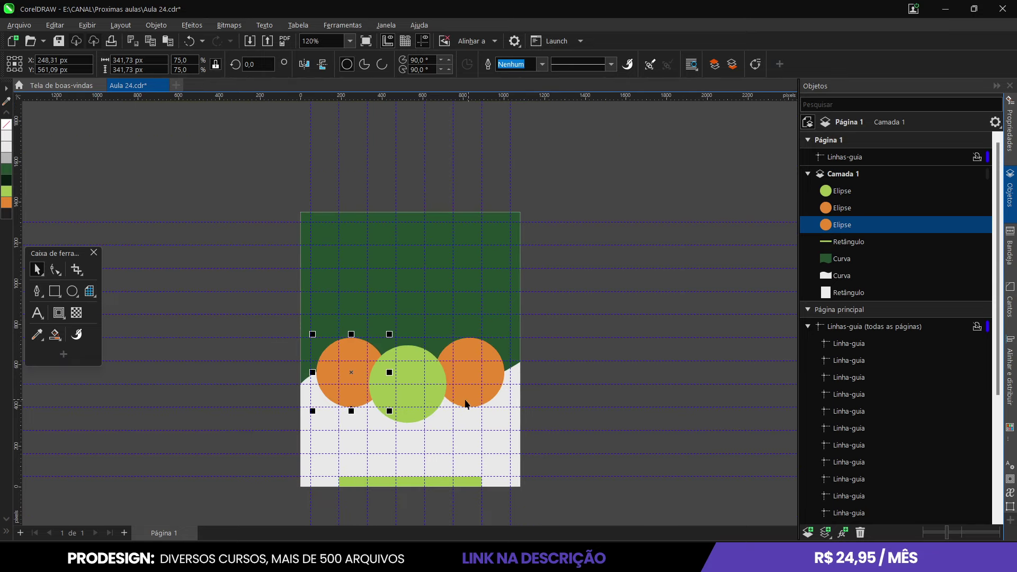
Center the green circle horizontally on the lime-green bottom rectangle
scroll(417, 413, "up", 1)
left_click(409, 382)
scroll(399, 344, "down", 2)
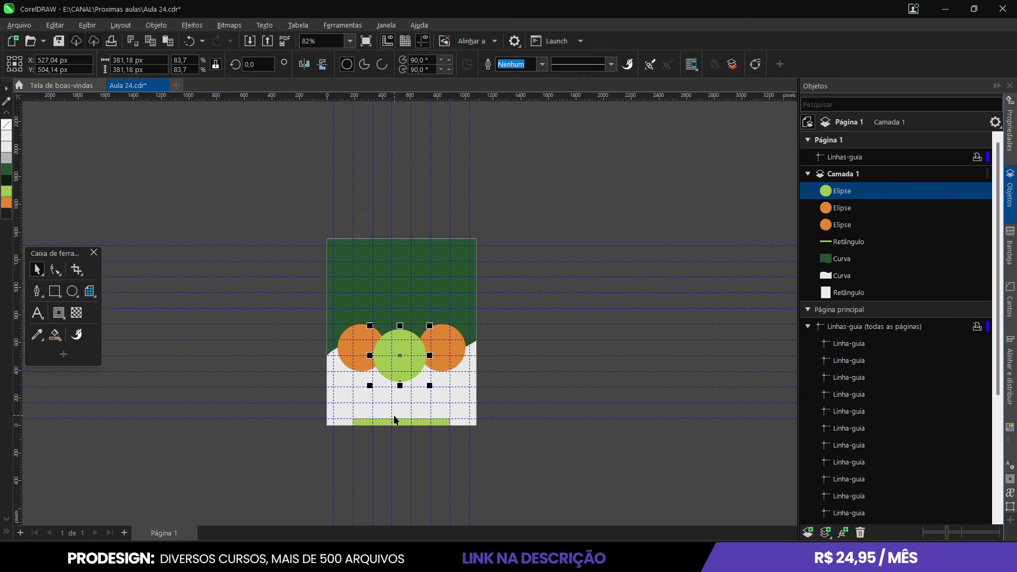
scroll(395, 420, "up", 1)
left_click(405, 424, "shift")
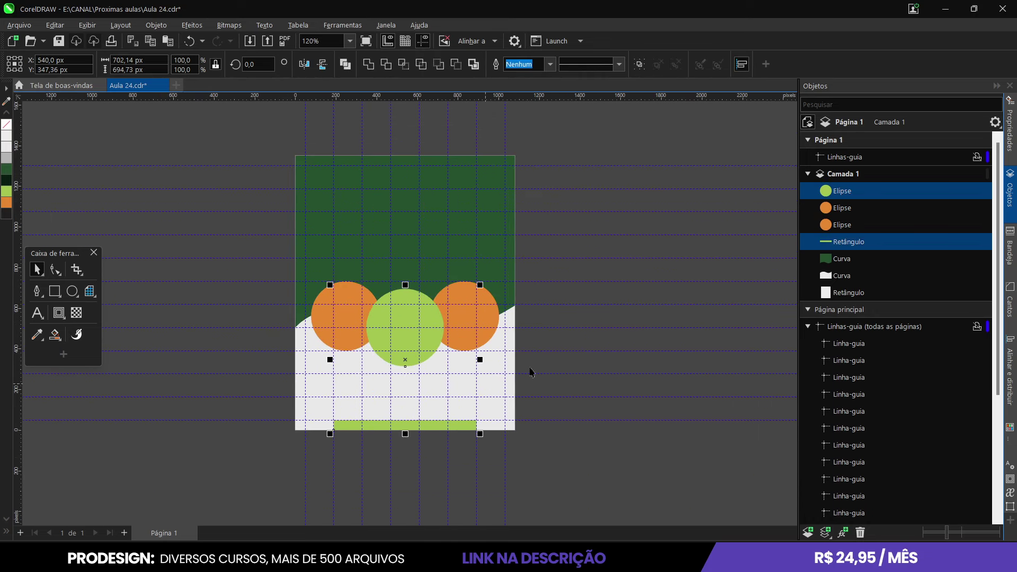
left_click(604, 338)
Group the two orange circles and center the group horizontally on the lime-green bottom rectangle
left_click(466, 316)
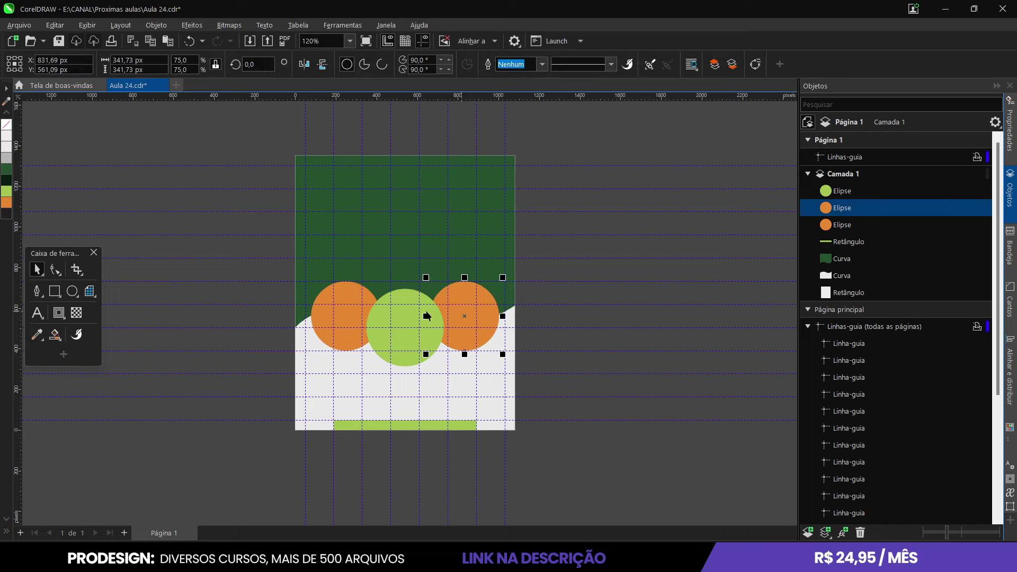
left_click(353, 320, "shift")
key("ctrl+g")
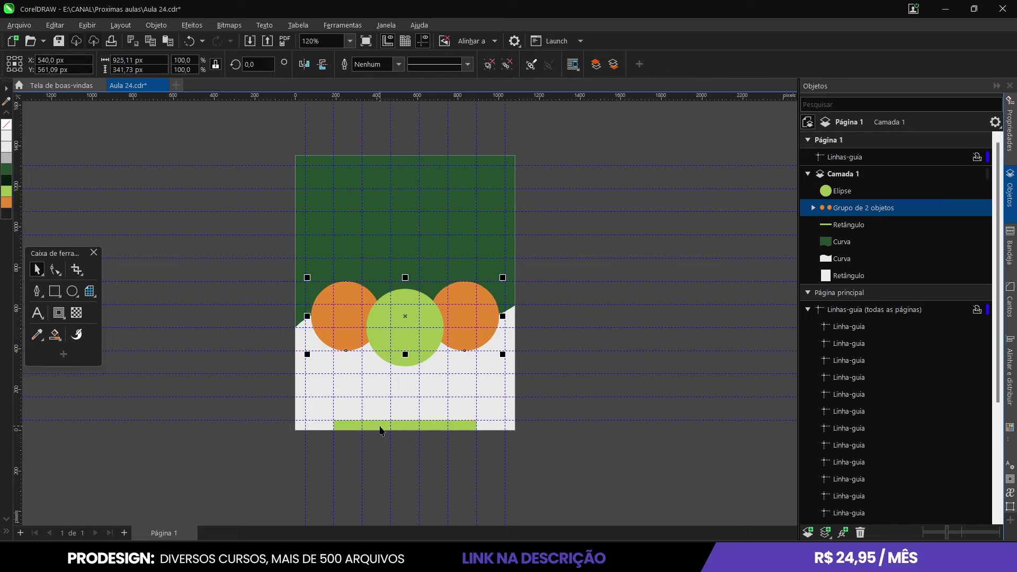
left_click(380, 426, "shift")
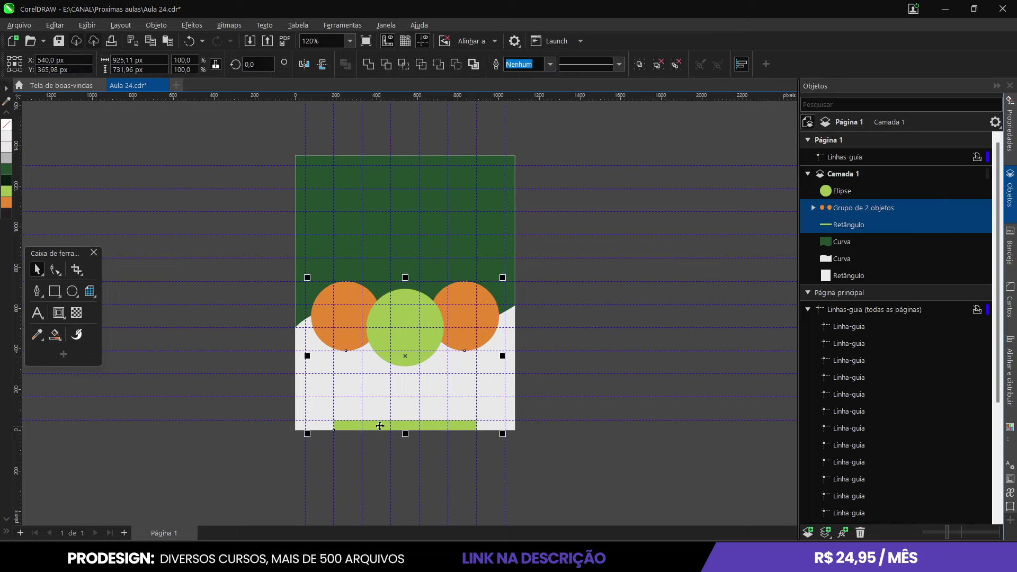
left_click(532, 322)
Ungroup the two orange circles
scroll(451, 336, "up", 2)
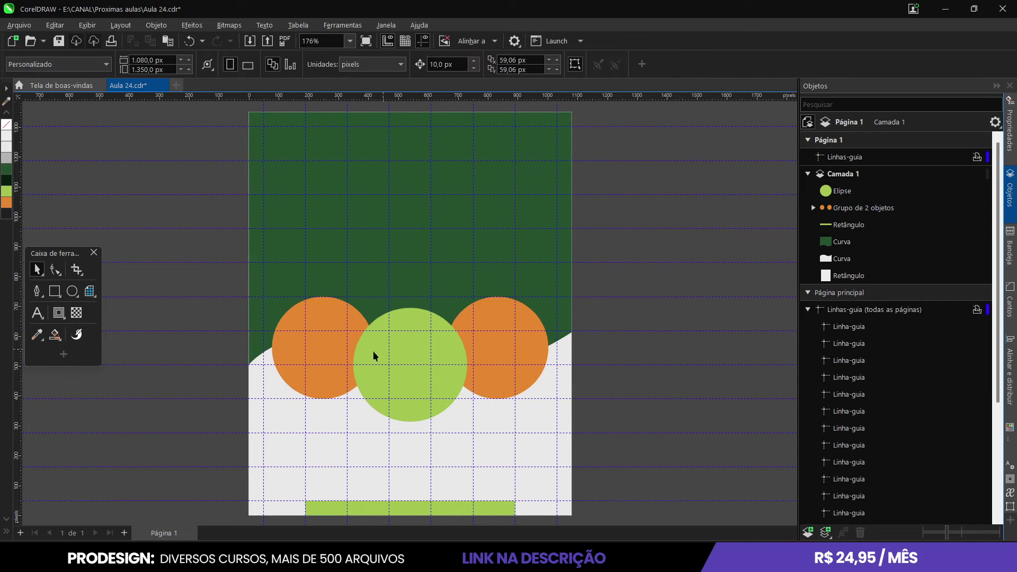
left_click(295, 349)
key("ctrl+u")
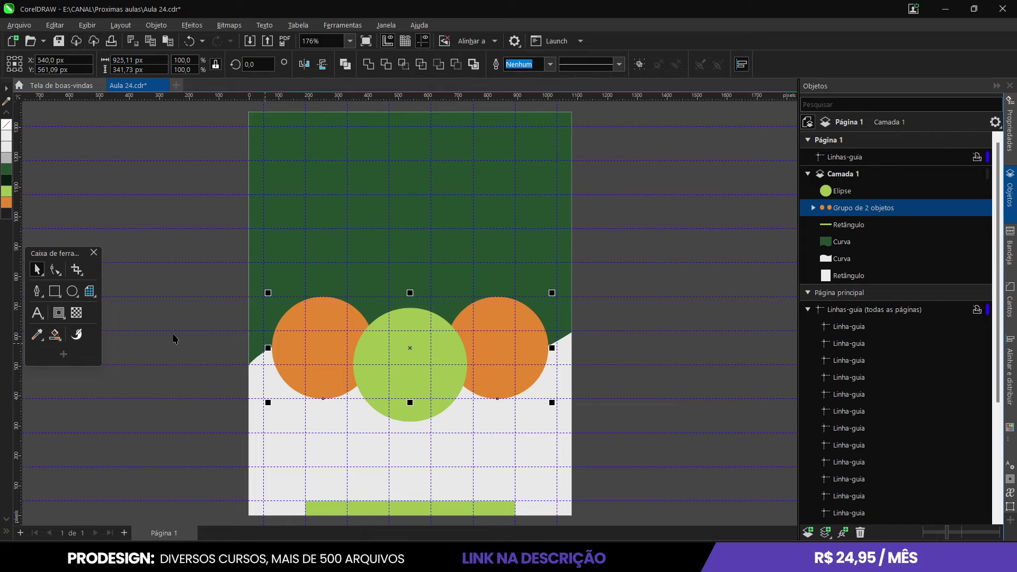
Add a one-step white outer contour with an offset of about 18 px to the left orange circle
left_click(174, 337)
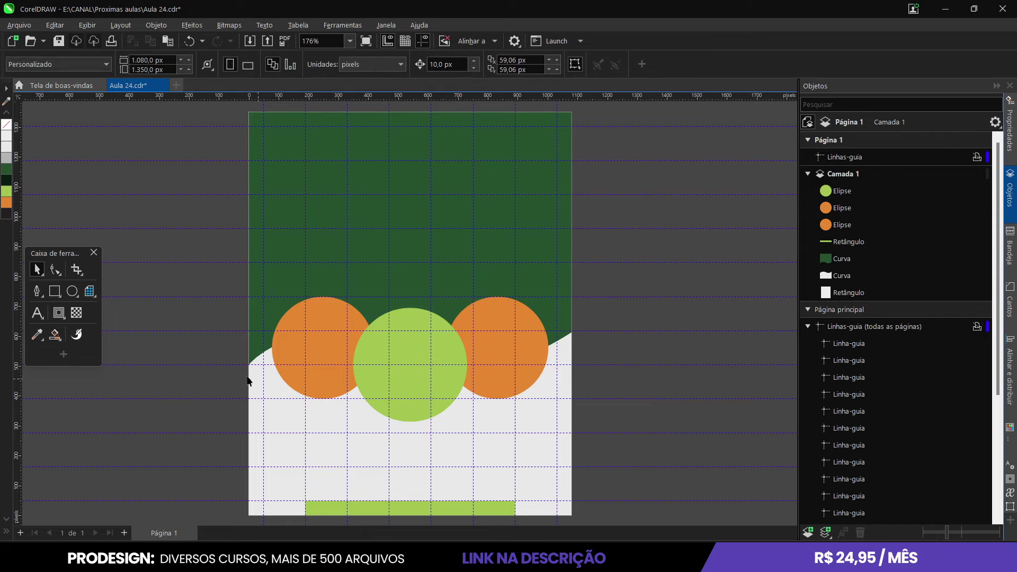
left_click(272, 351)
scroll(275, 352, "up", 4)
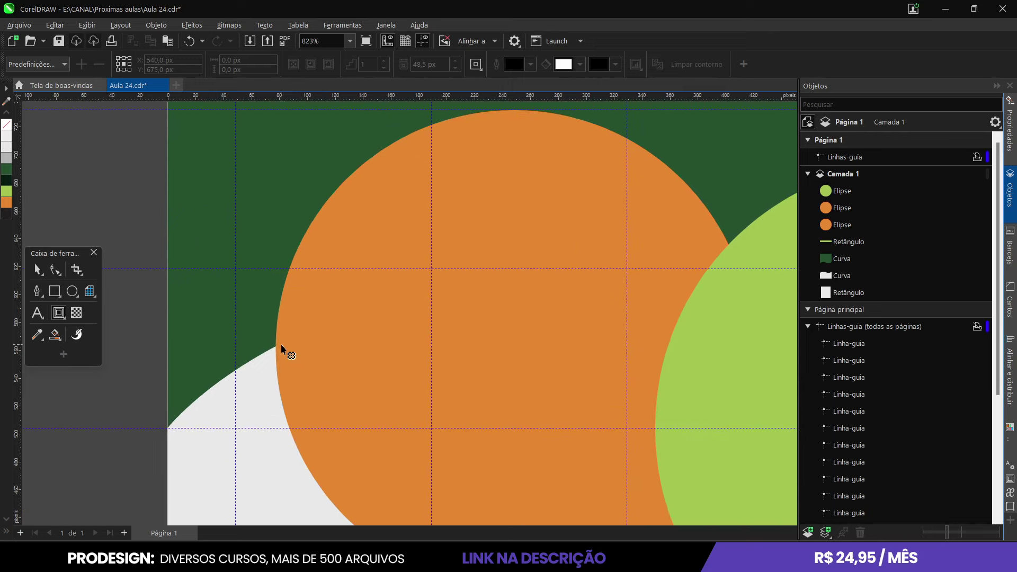
left_click_drag(291, 352, 260, 351)
scroll(307, 351, "down", 3)
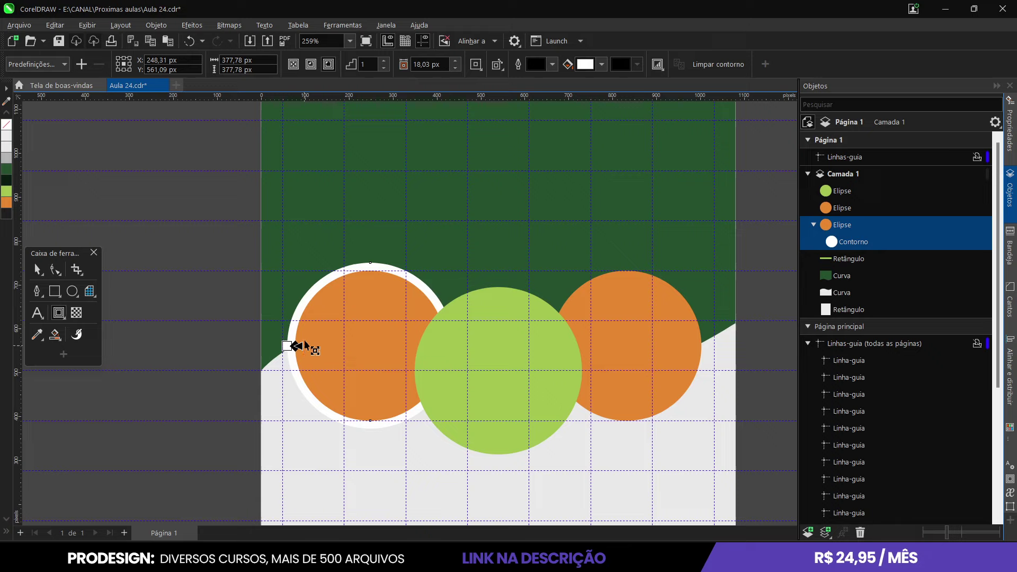
left_click(443, 64)
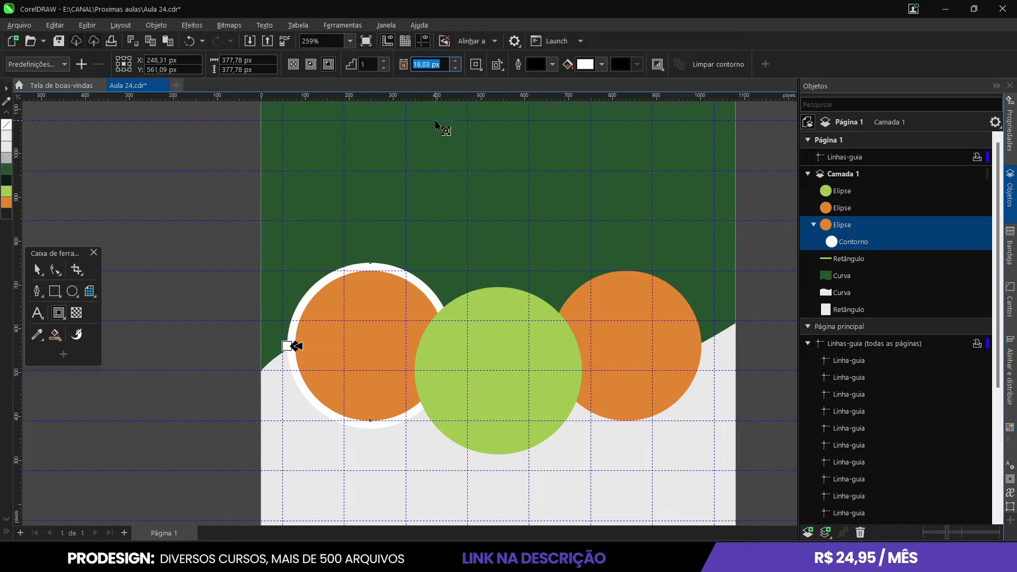
Add a white outer contour to the green circle and set its offset to 18.03 px
left_click(453, 309)
left_click_drag(498, 287, 499, 275)
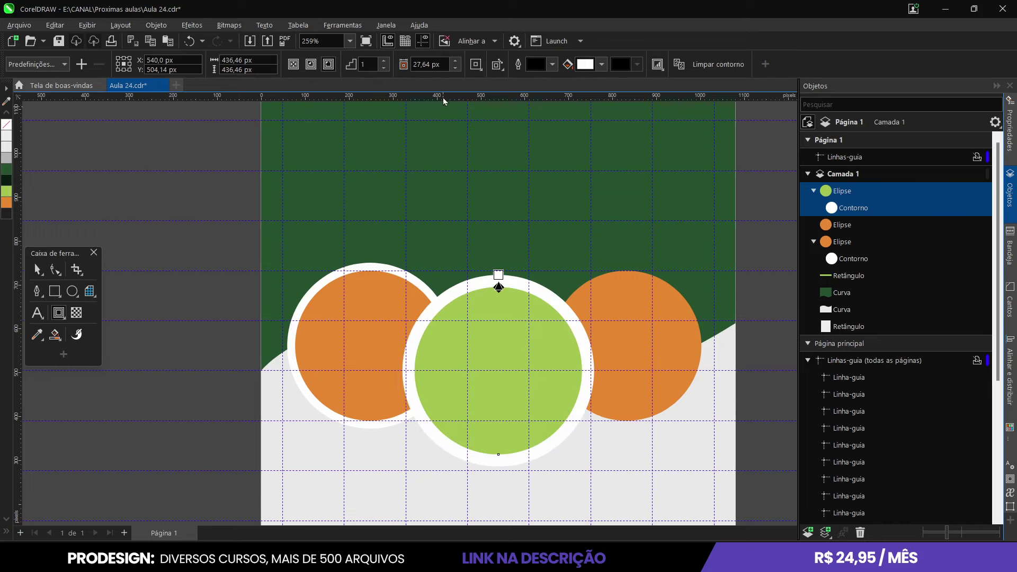
left_click(383, 67)
Add a white outer contour to the right orange circle and set its offset to 18.03 px
left_click(594, 301)
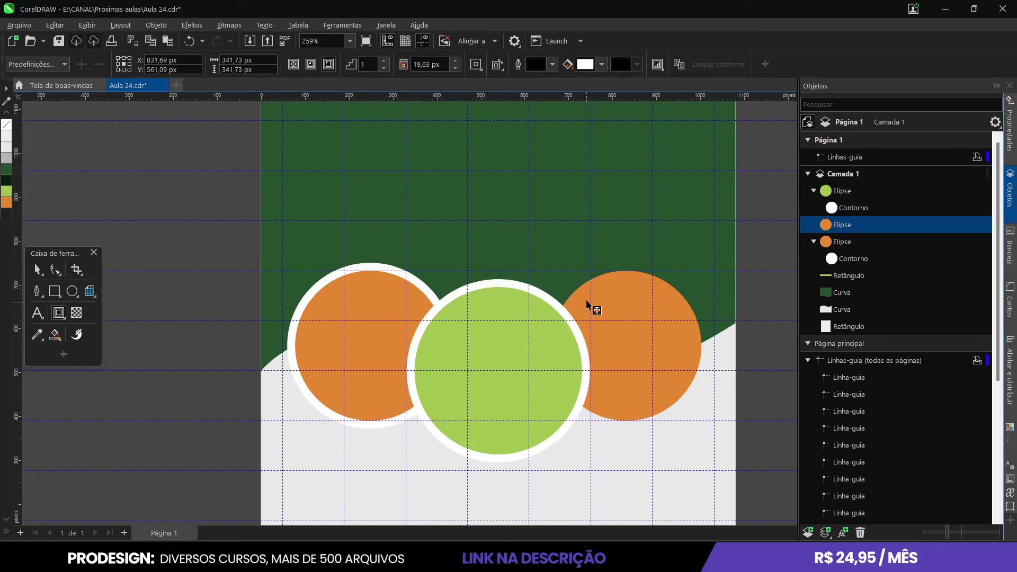
left_click_drag(626, 273, 627, 259)
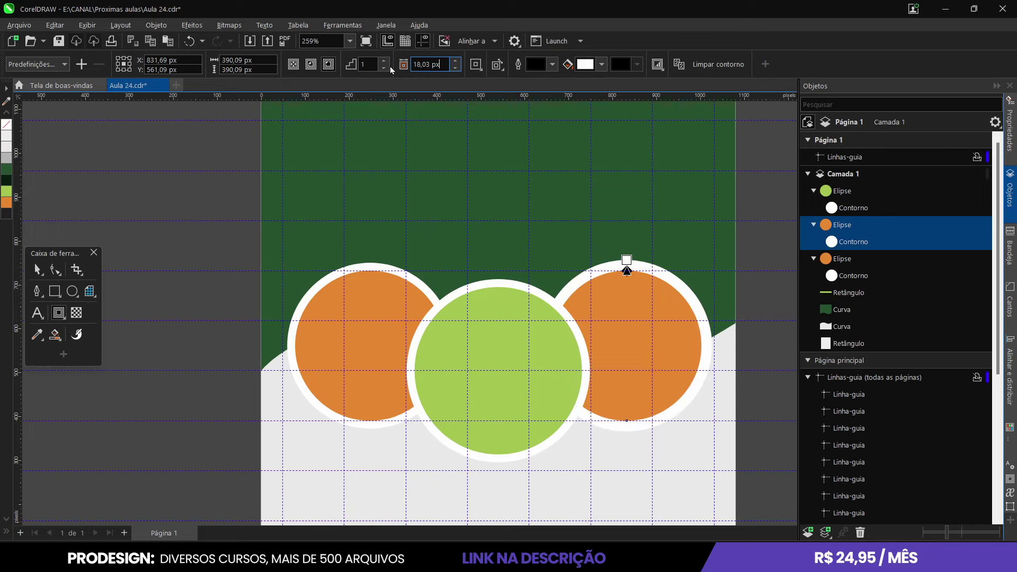
left_click(383, 67)
Break the contours of all three circles apart into separate white ellipses
left_click(37, 270)
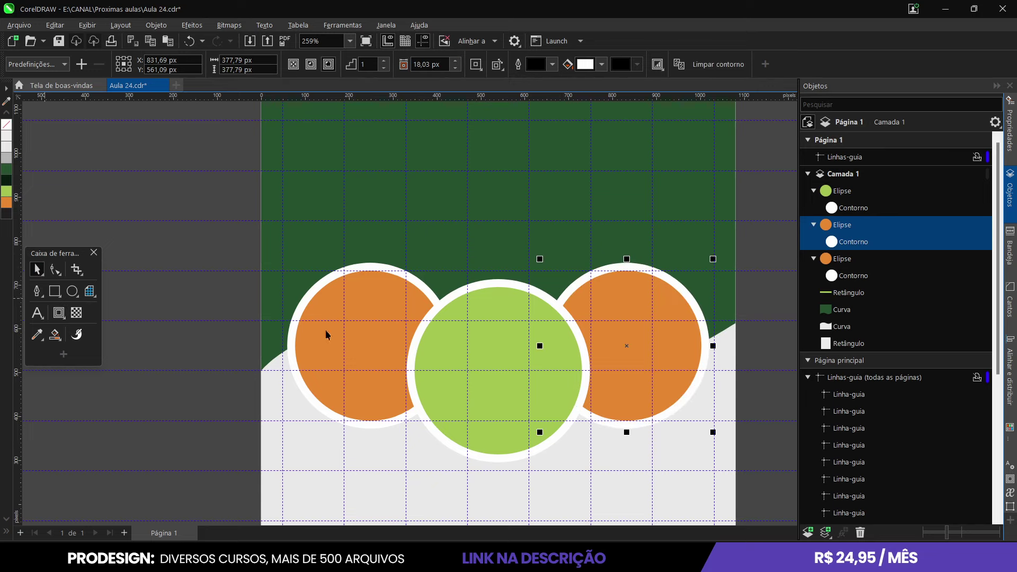
scroll(413, 365, "down", 2)
scroll(464, 364, "up", 1)
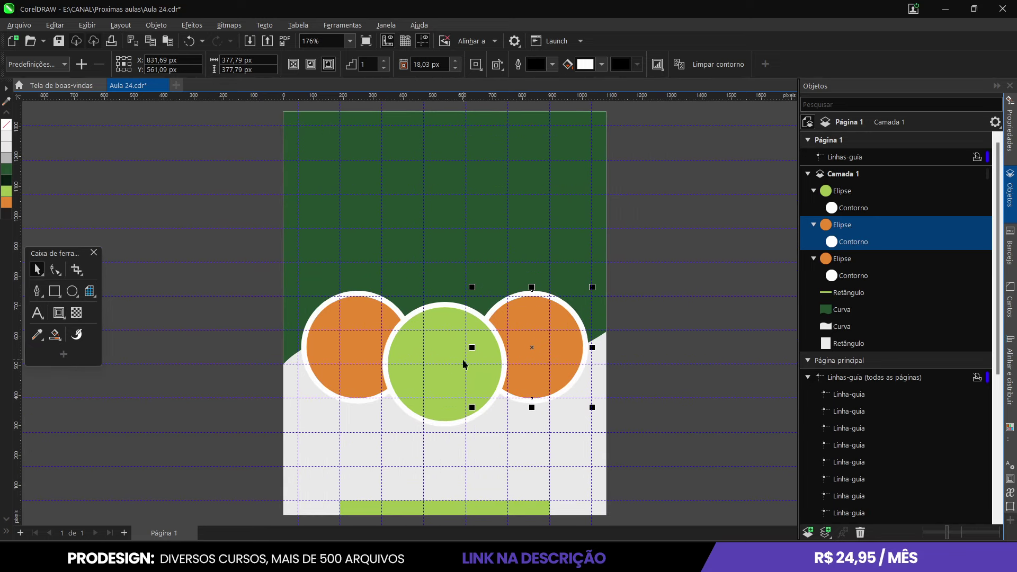
key("ctrl+k")
left_click(447, 304)
left_click(448, 307)
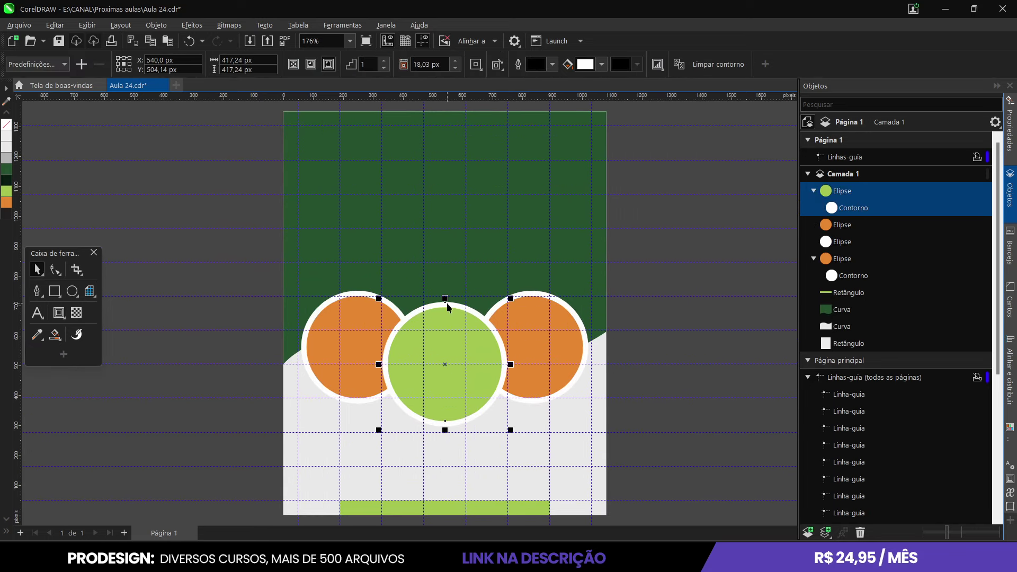
key("ctrl+k")
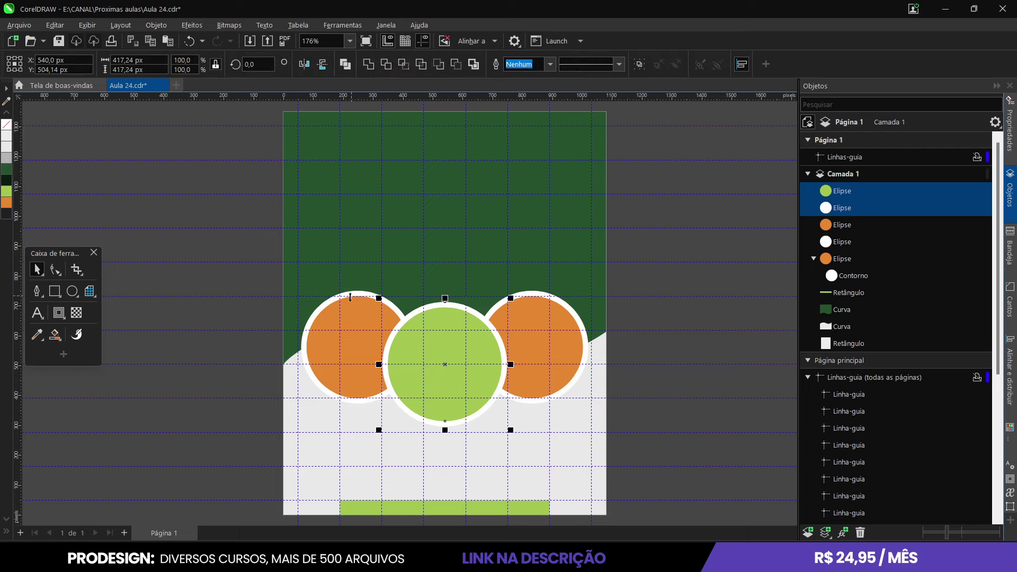
left_click(322, 310)
key("ctrl+k")
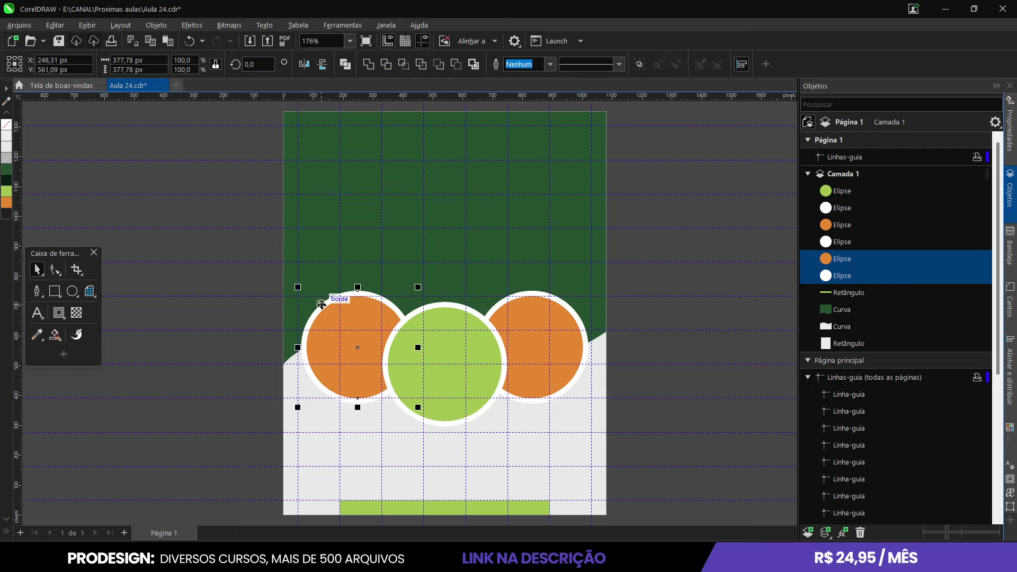
left_click(231, 290)
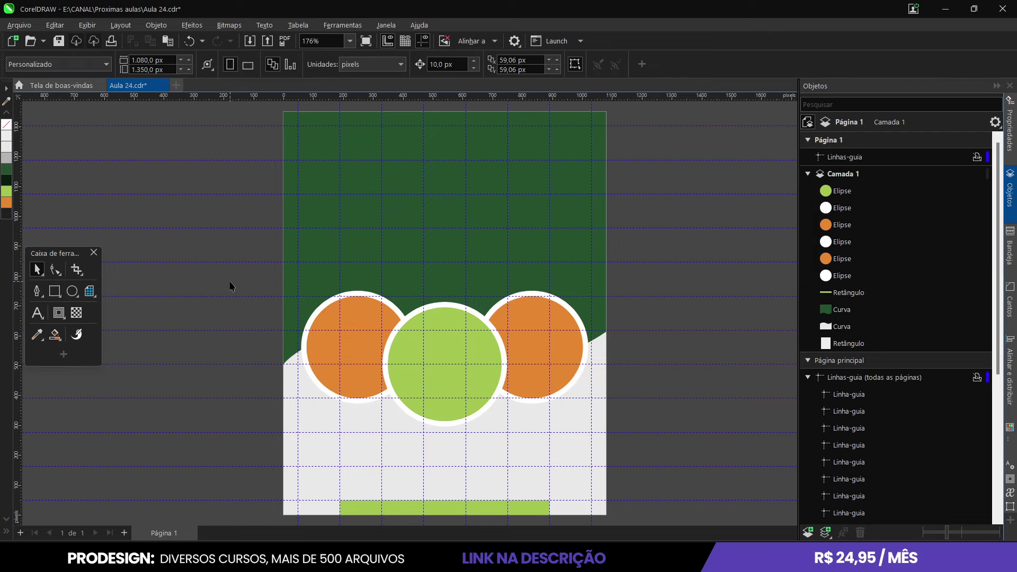
Move the left orange circle with its white ring outward to the left margin guideline, at about X 237 px
left_click_drag(231, 286, 426, 426)
key("shift+F2")
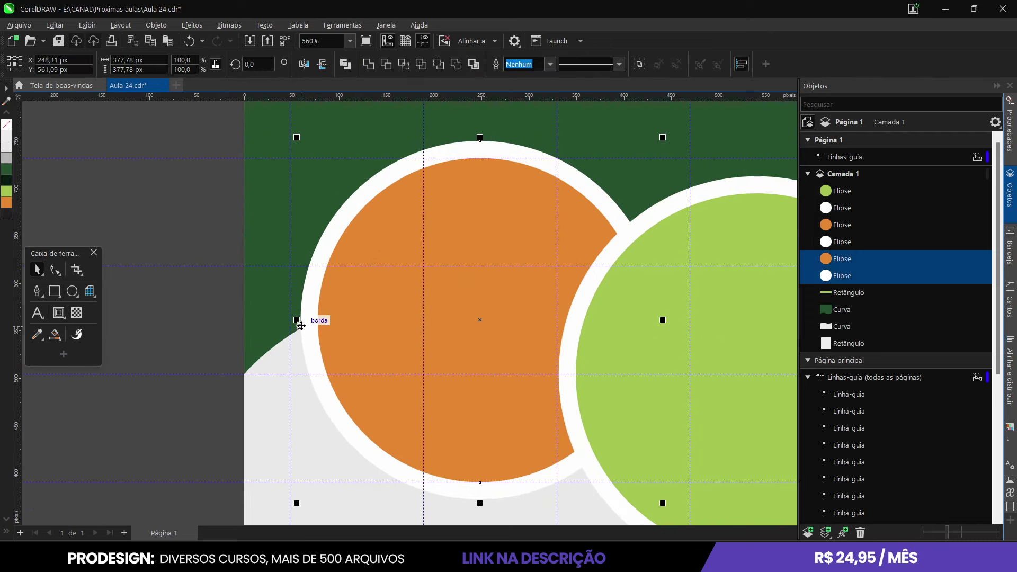
left_click_drag(301, 325, 289, 325)
scroll(289, 325, "down", 3)
Move the right orange circle with its white ring outward to the right margin guideline, at about X 843 px
scroll(523, 330, "up", 2)
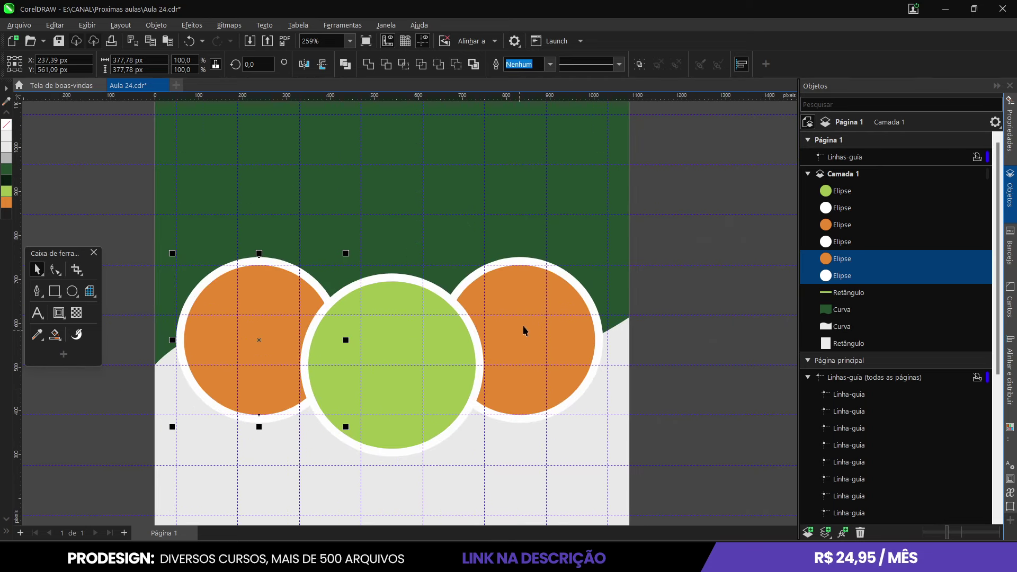
left_click(540, 314)
left_click(573, 285, "shift")
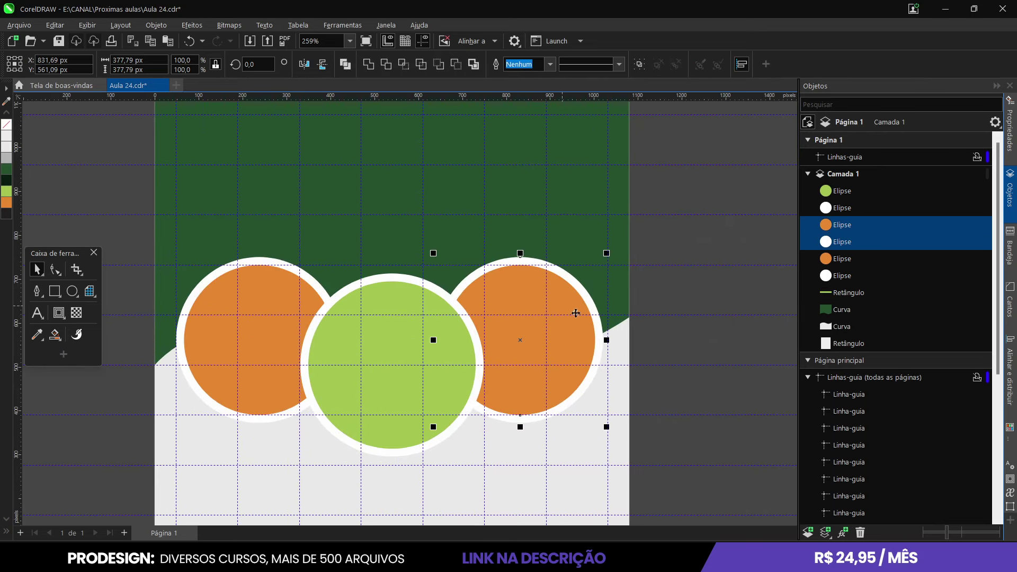
scroll(603, 340, "up", 2)
left_click_drag(603, 339, 610, 339)
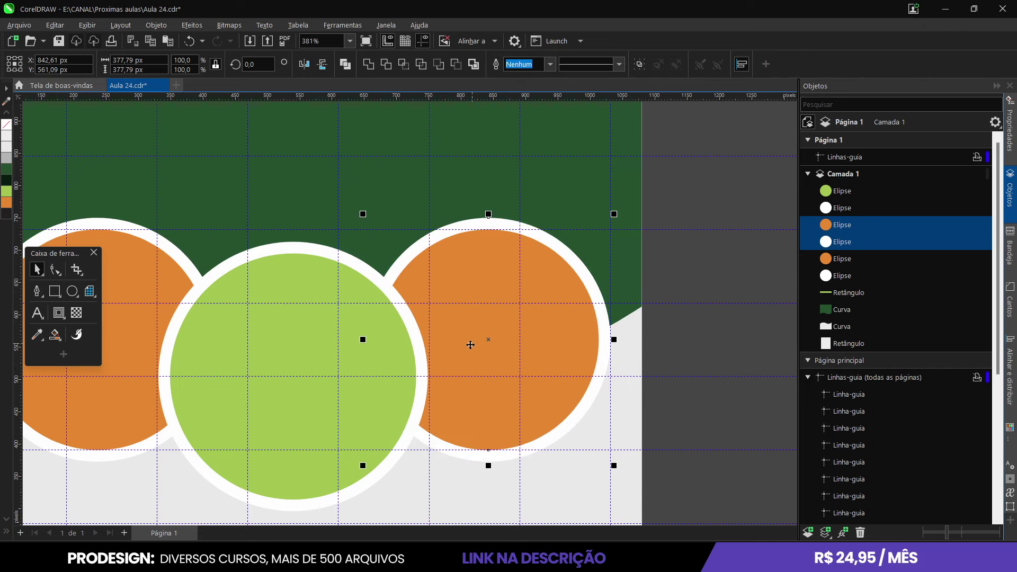
scroll(610, 340, "down", 4)
key("Escape")
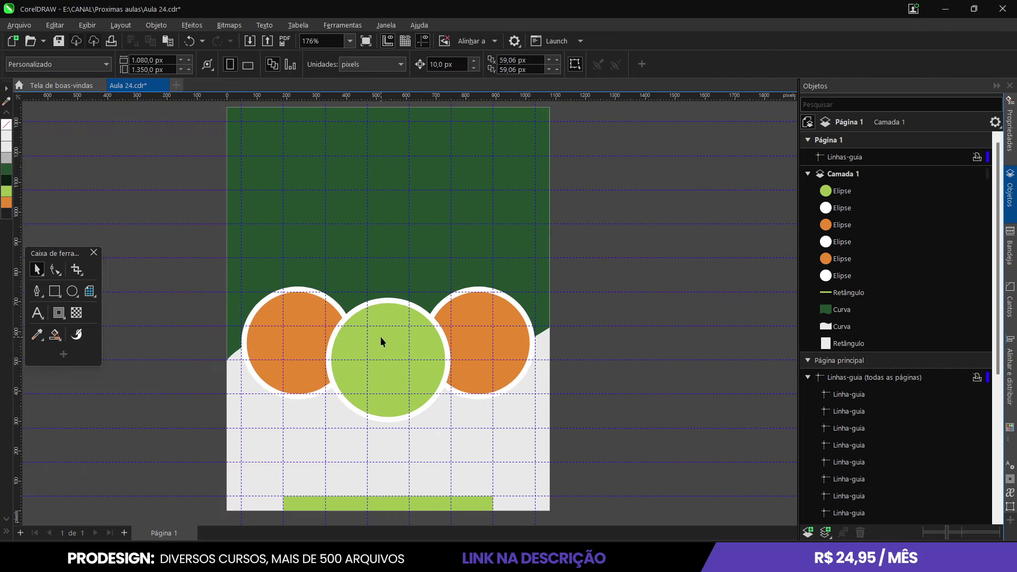
Fill both orange circles with the dark green of the wavy background
scroll(383, 342, "up", 1)
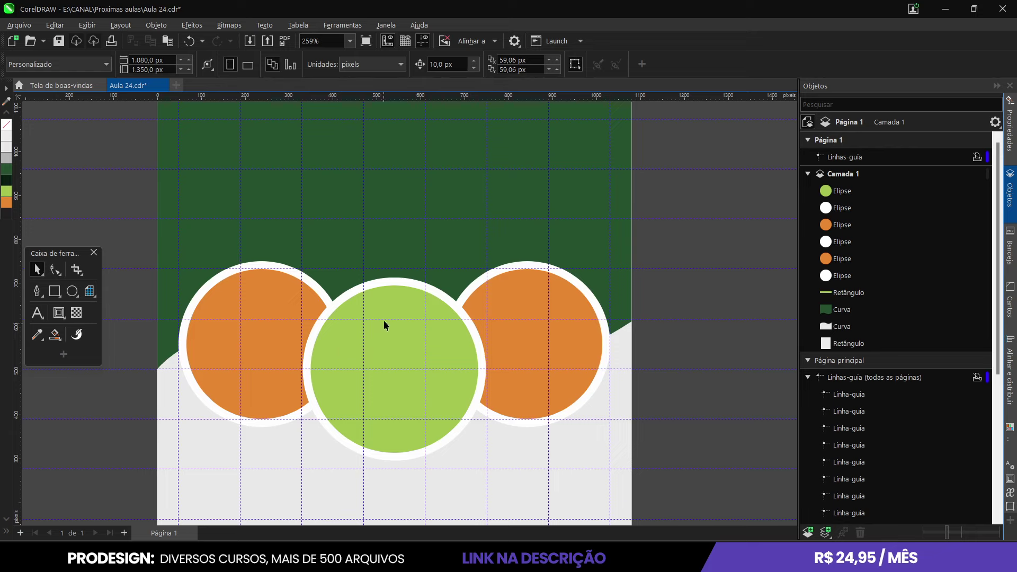
scroll(376, 318, "down", 2)
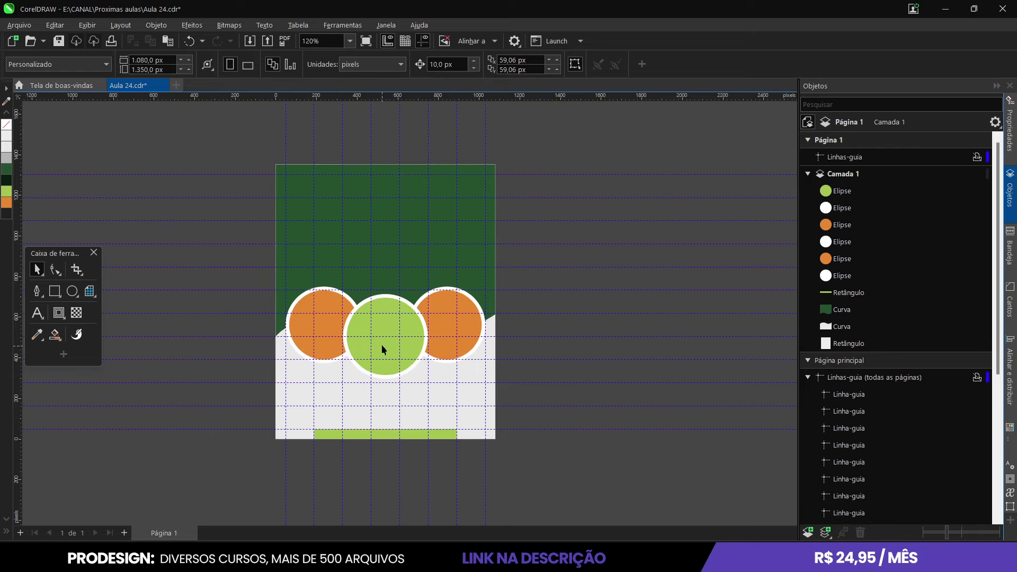
scroll(382, 345, "up", 2)
scroll(383, 343, "down", 4)
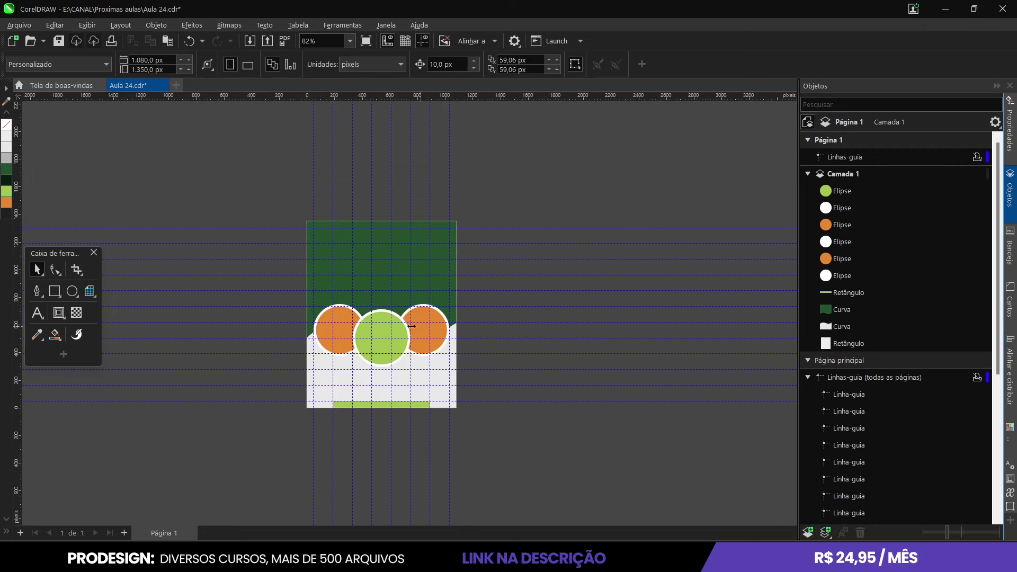
left_click(340, 318)
left_click(424, 317, "shift")
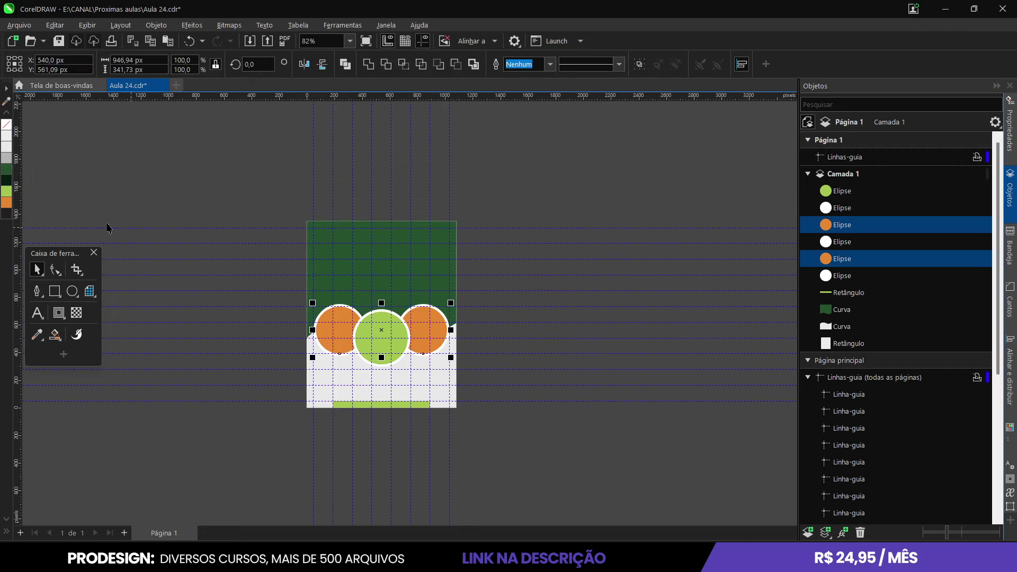
left_click(7, 181)
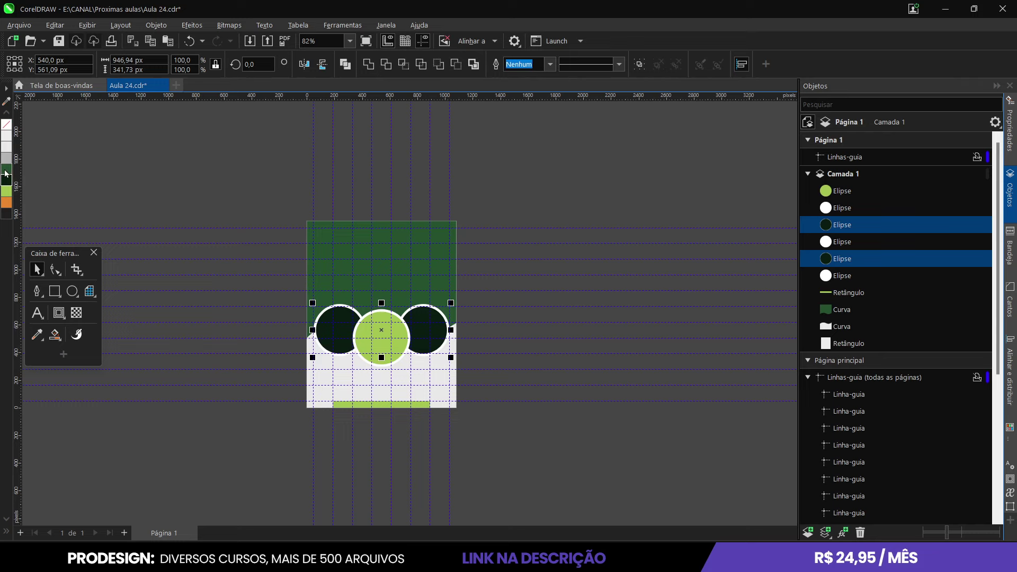
left_click(6, 168)
left_click(504, 200)
key("shift+F4")
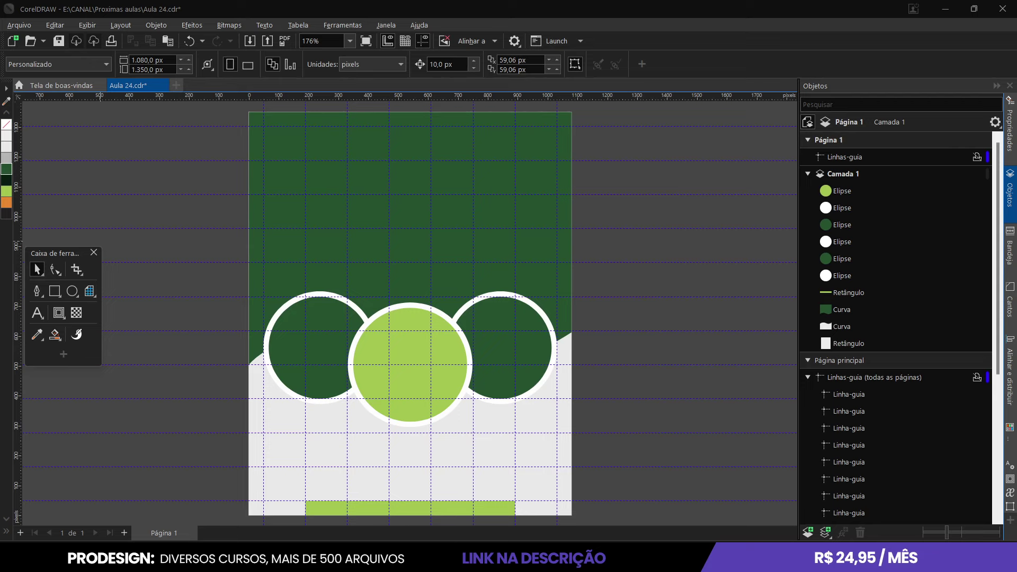
Import the two cornfield photos onto the canvas and delete the one with the blue sky
left_click(179, 239)
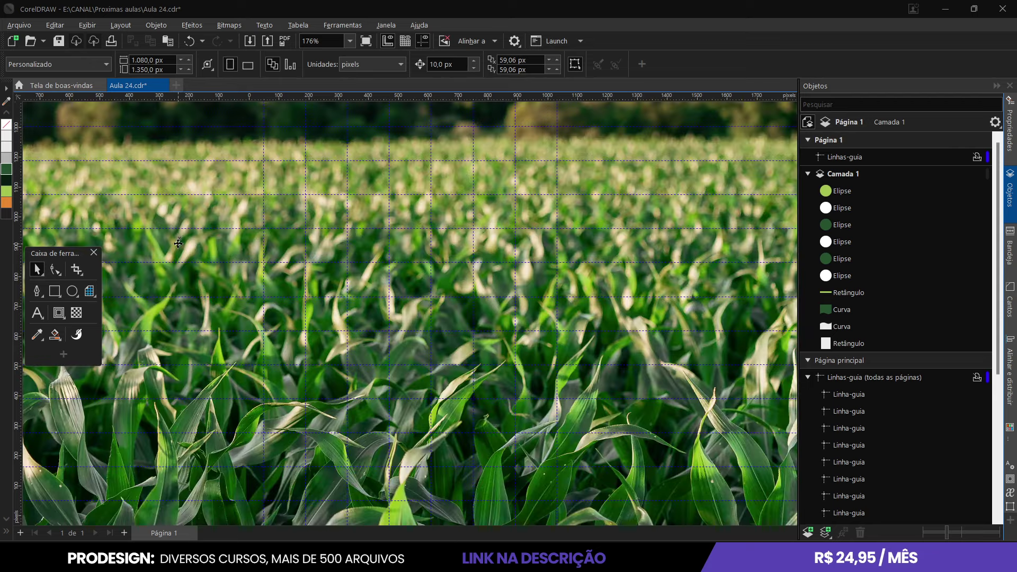
scroll(325, 303, "down", 5)
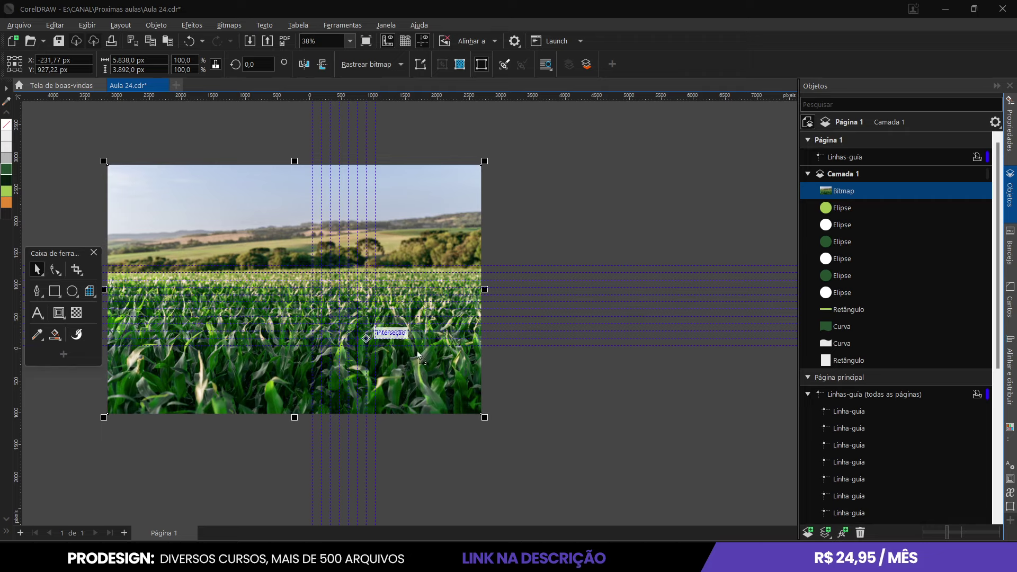
left_click(581, 408)
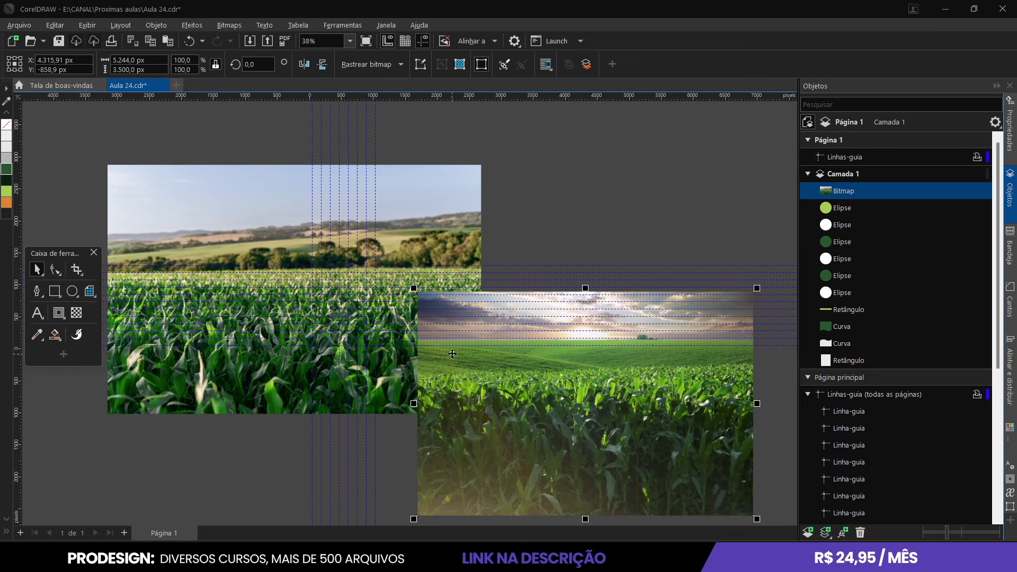
scroll(458, 358, "down", 1)
left_click_drag(458, 358, 409, 341)
left_click(244, 244)
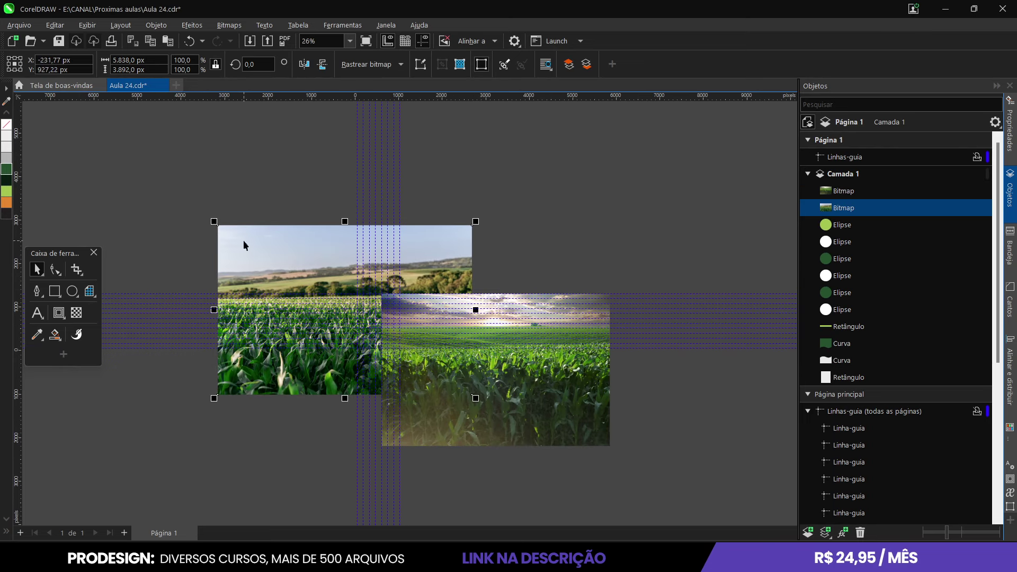
key("Delete")
Scale the sunset cornfield photo proportionally to 29.2% and place it to the right of the page
left_click(583, 424)
scroll(609, 440, "up", 2)
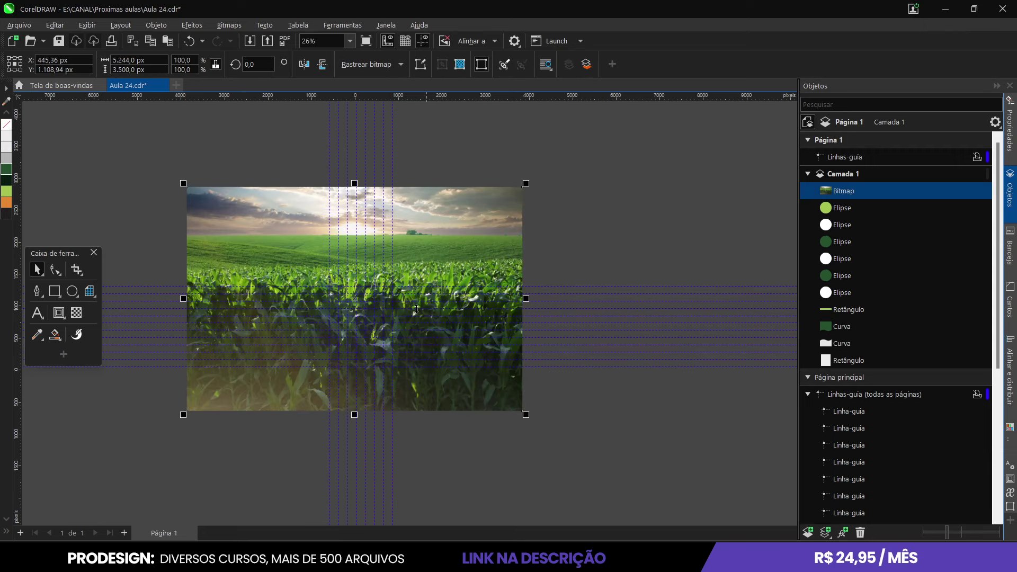
left_click_drag(576, 462, 416, 357, "shift")
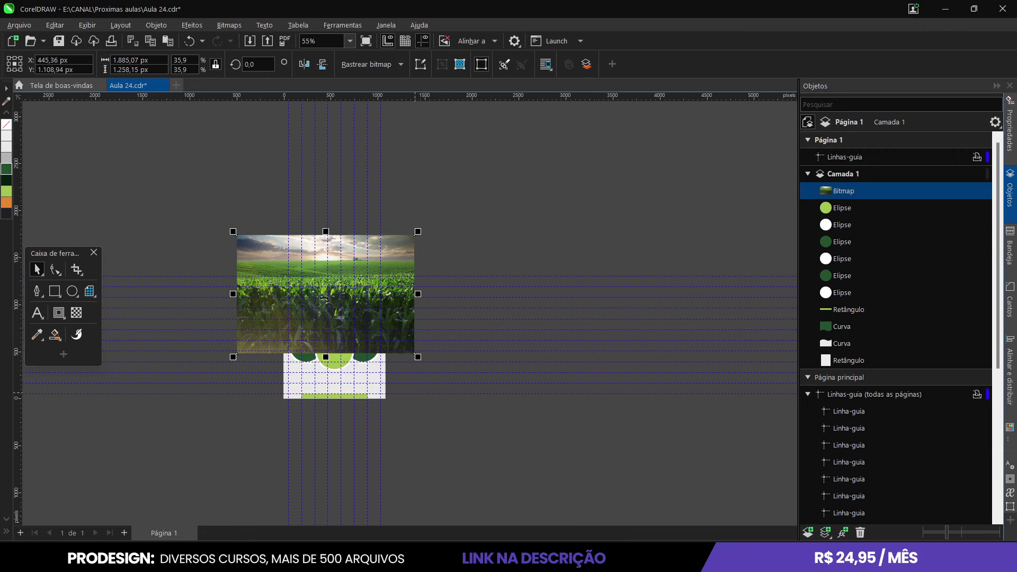
scroll(315, 263, "up", 1)
left_click_drag(296, 251, 557, 299)
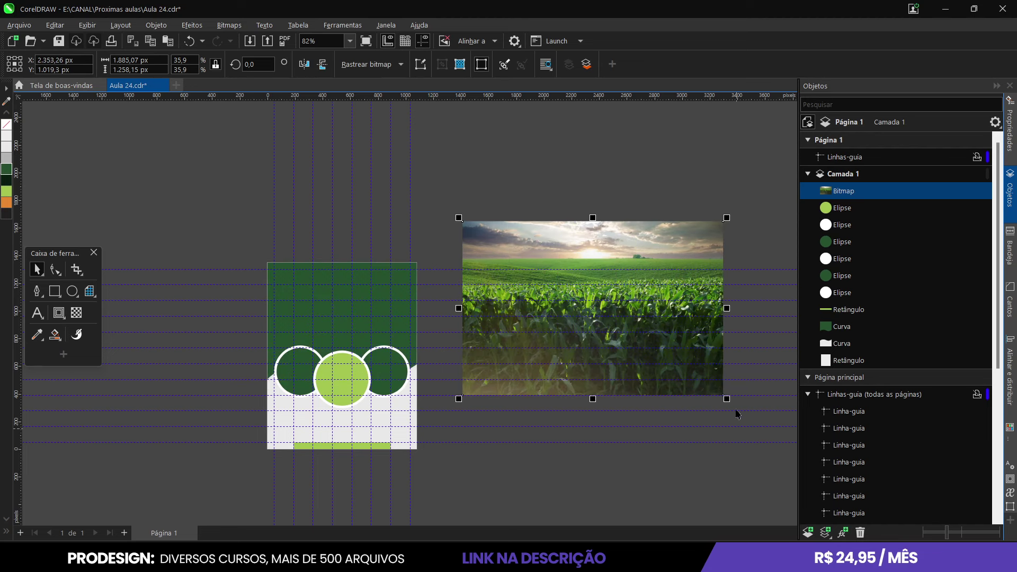
left_click_drag(727, 398, 702, 382, "shift")
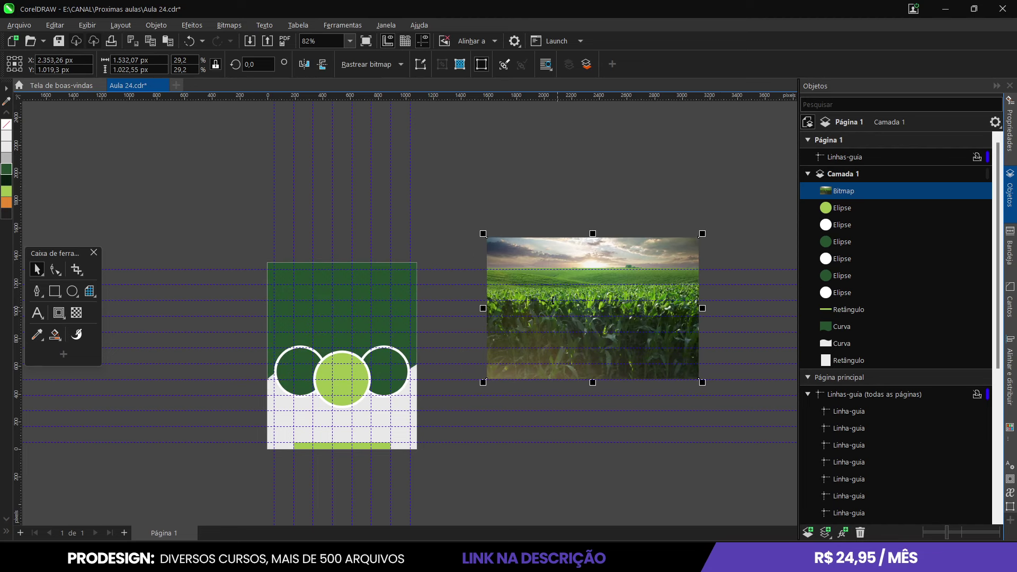
Duplicate the dark green wavy shape and place the copy to the left of the page
left_click(385, 279)
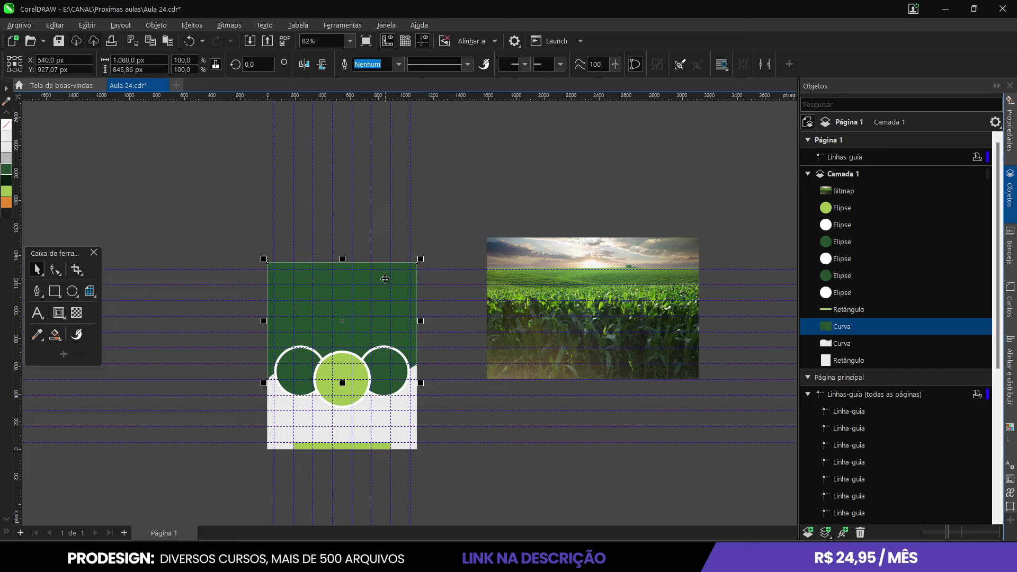
key("ctrl+c")
key("ctrl+v")
left_click_drag(385, 336, 208, 336)
Move the sunset cornfield photo over the page's dark green area, at about X 550 px and Y 992 px
left_click(556, 266)
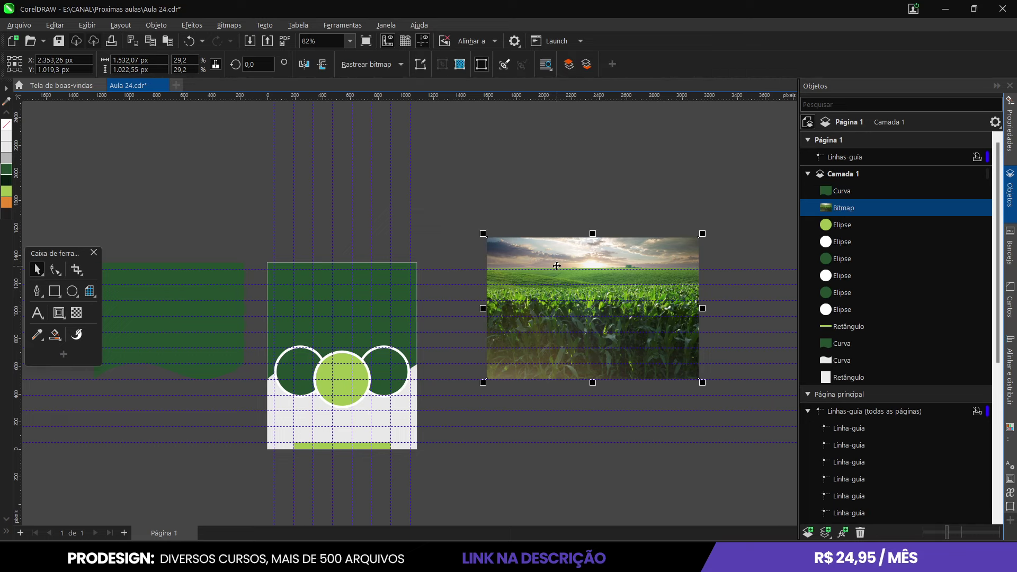
left_click_drag(581, 266, 332, 270)
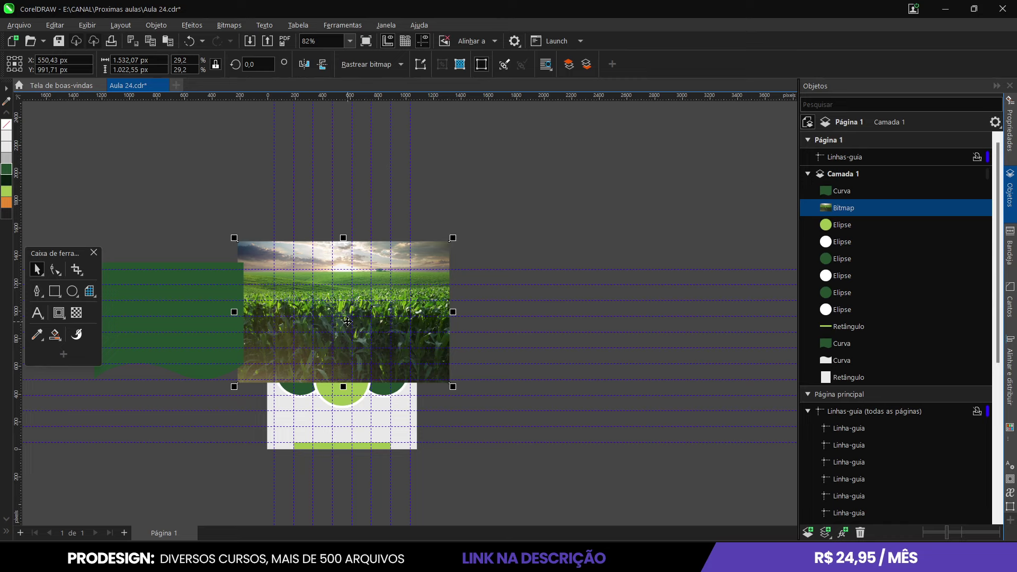
Move the sunset cornfield photo off the page and PowerClip it inside the page's dark green wavy shape
left_click_drag(279, 256, 474, 256)
right_click(473, 254)
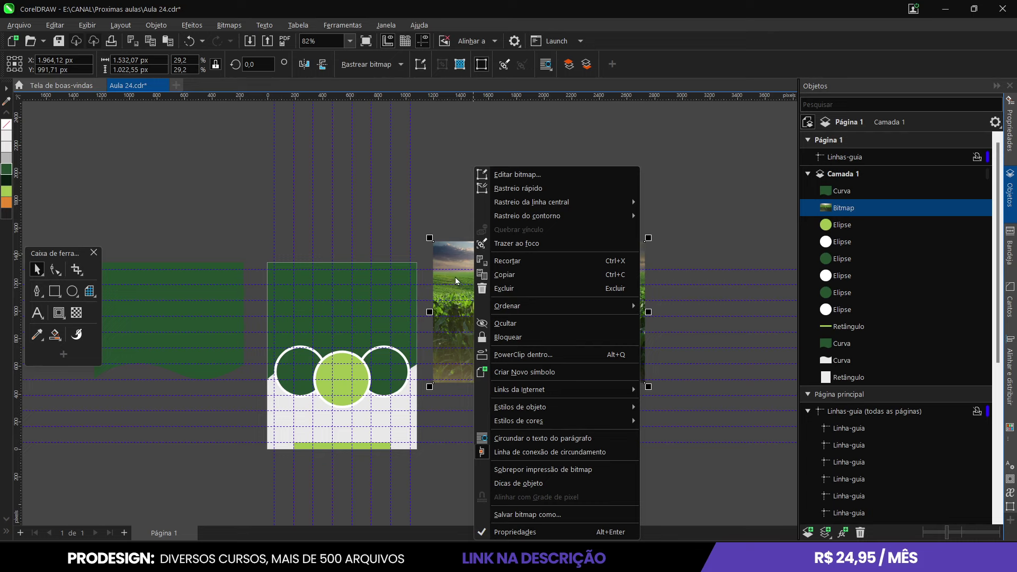
left_click(518, 354)
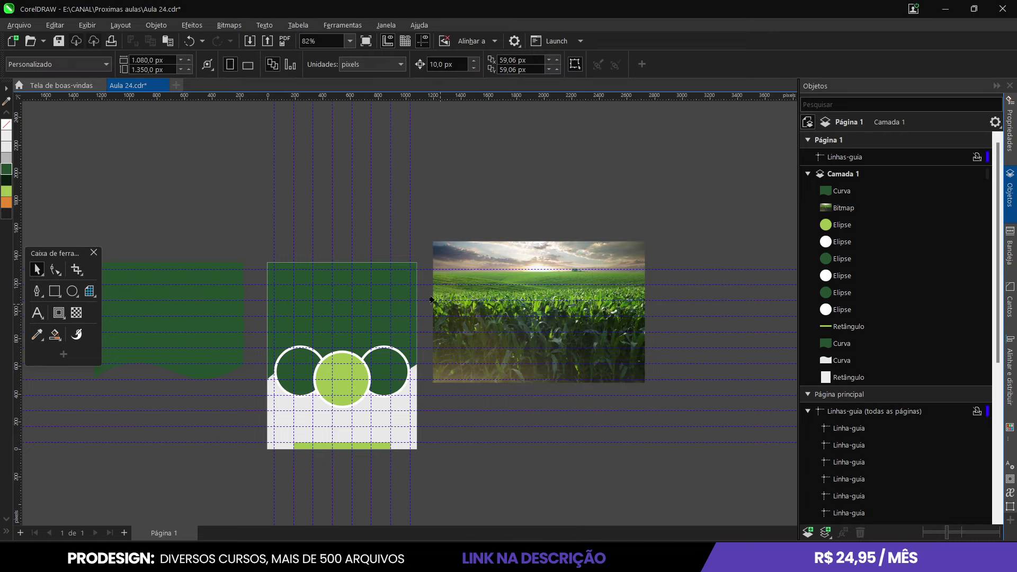
left_click(397, 277)
scroll(280, 319, "up", 3)
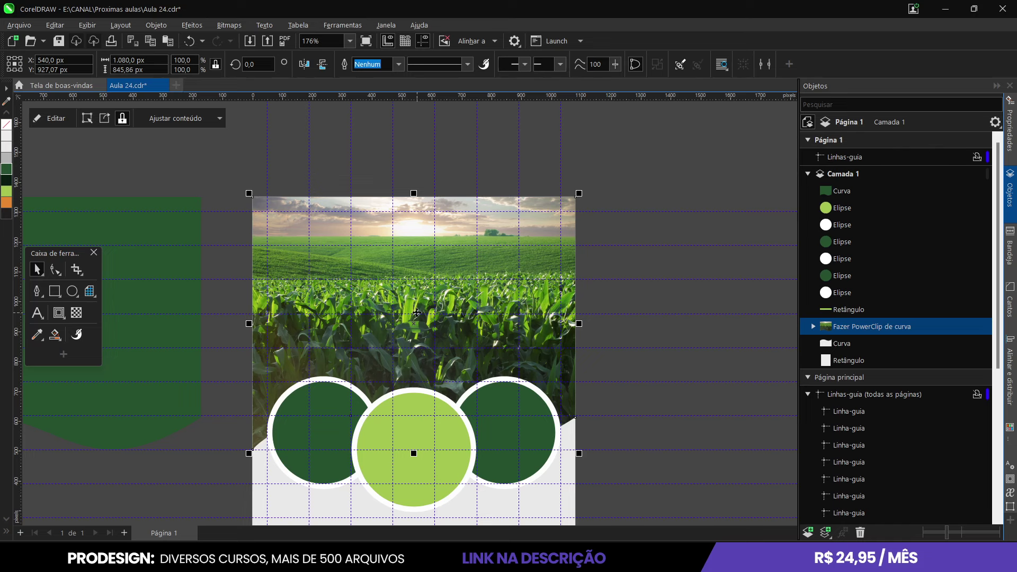
scroll(432, 338, "down", 2)
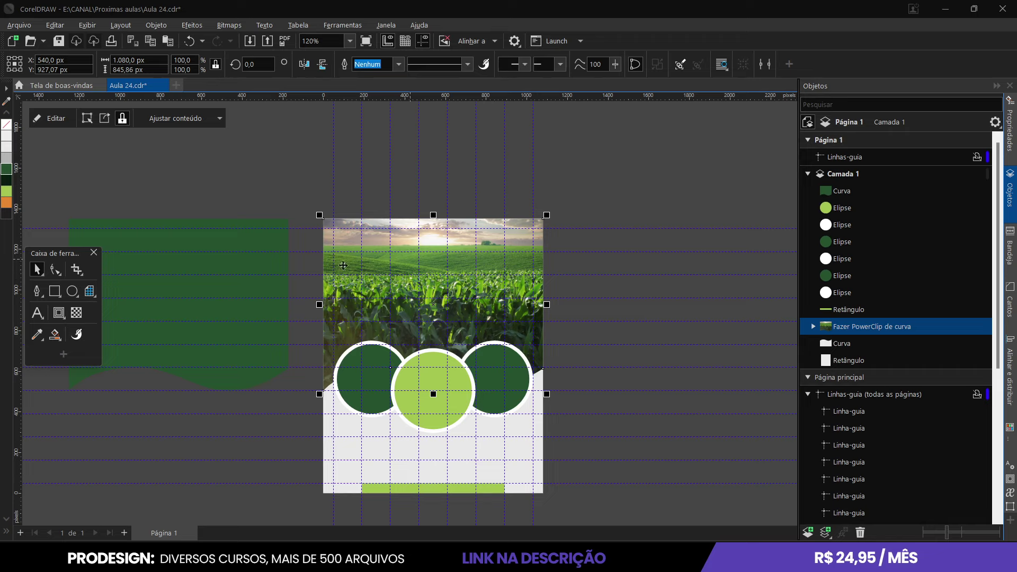
Align the spare dark green wavy copy exactly over the clipped cornfield photo and select only that copy
left_click(222, 269)
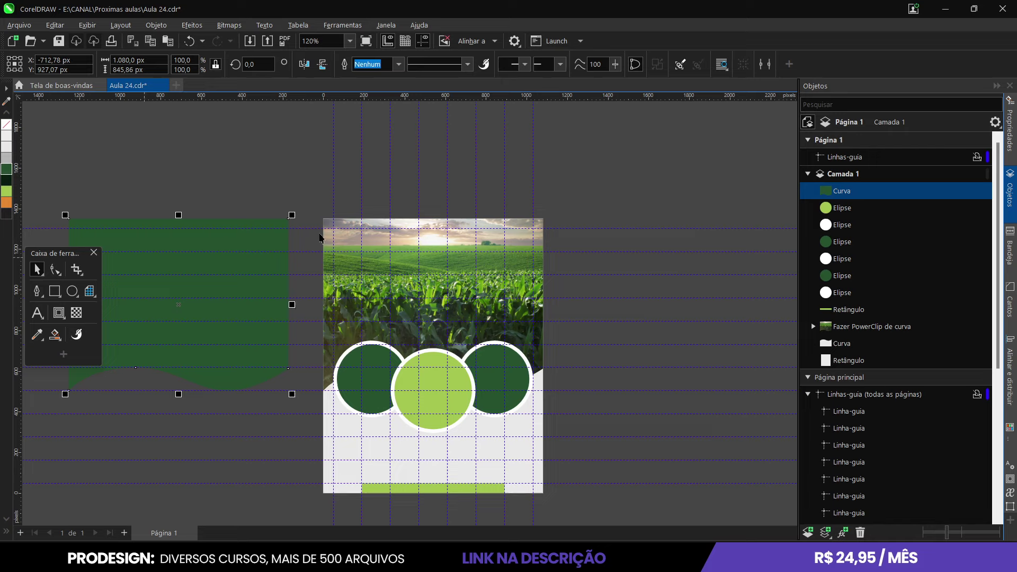
left_click(346, 218, "shift")
key("c")
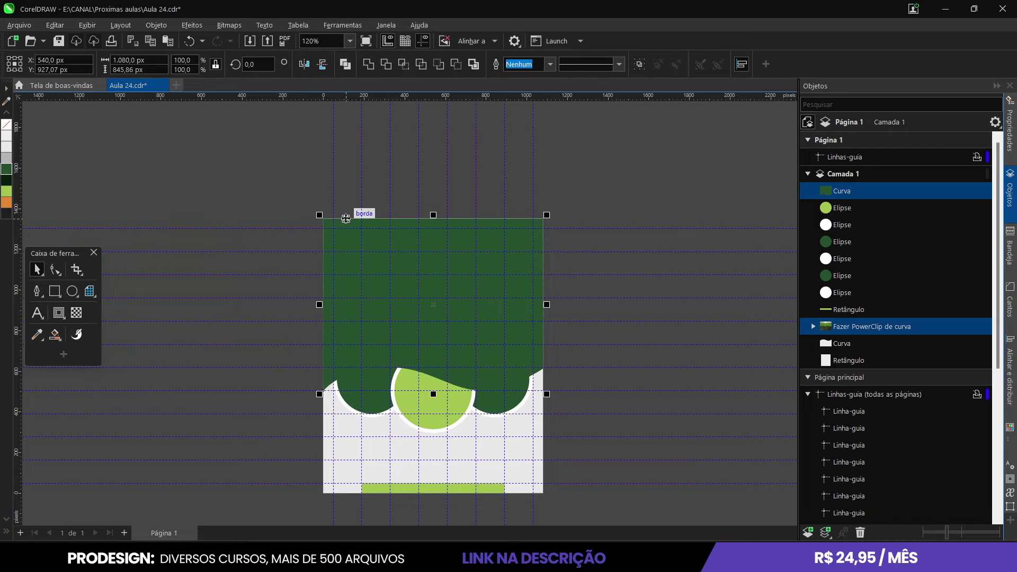
left_click(178, 199)
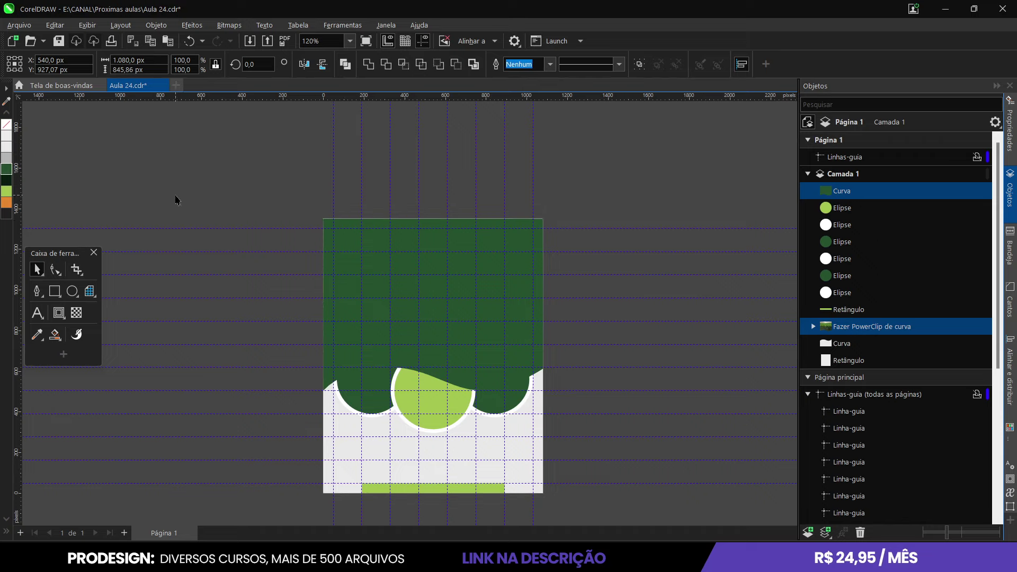
left_click(341, 228)
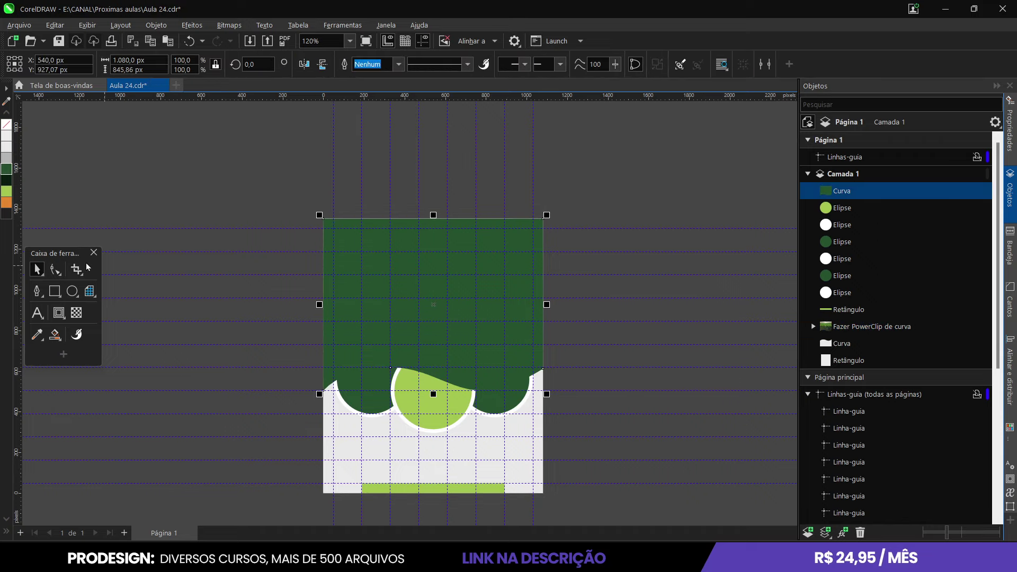
left_click(7, 183)
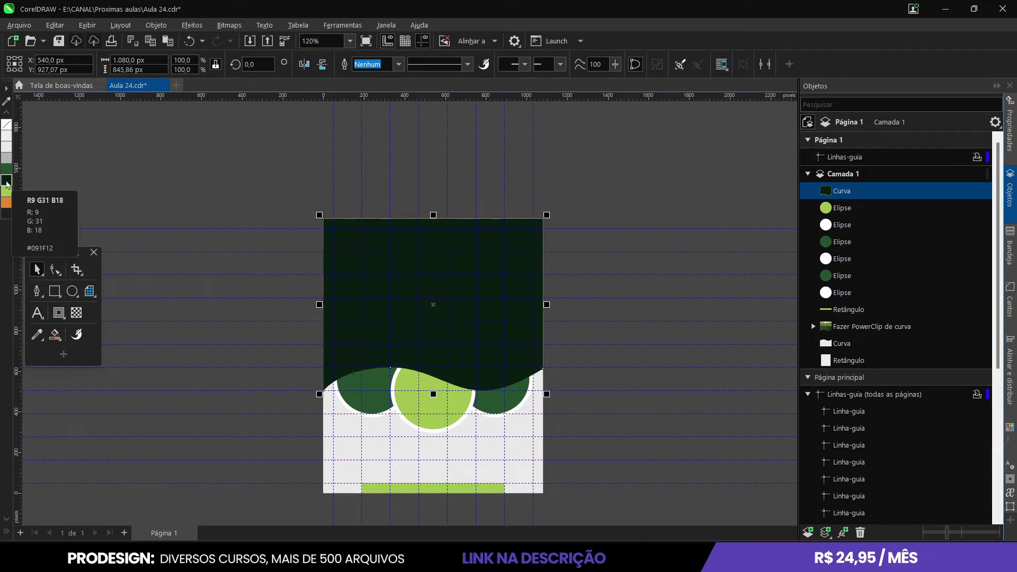
left_click(7, 172)
left_click(7, 183)
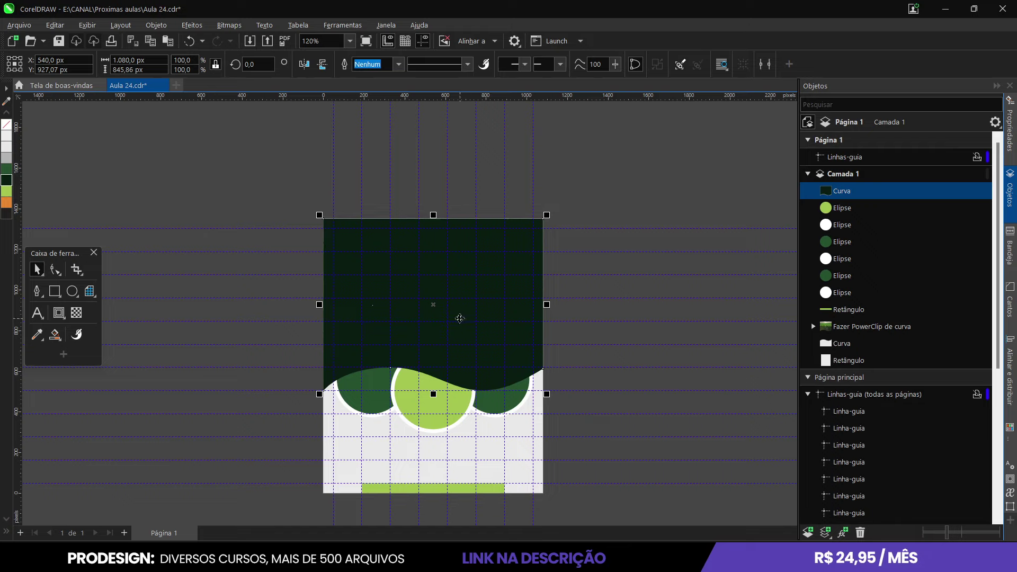
left_click(6, 169)
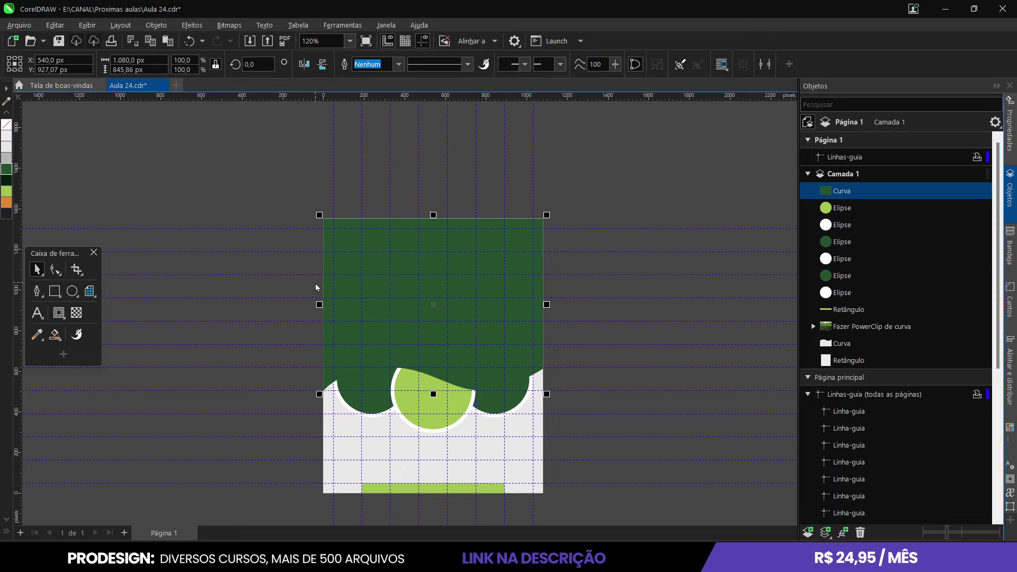
Set the wavy copy's uniform fill to the very dark green #0D2413
key("shift+F11")
left_click_drag(396, 88, 629, 136)
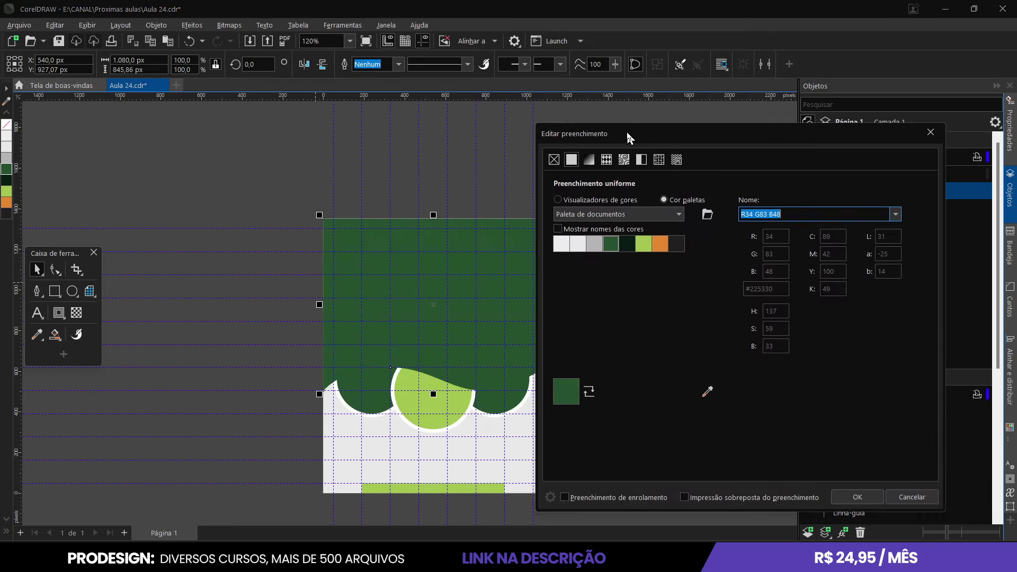
left_click(579, 200)
left_click_drag(646, 333, 658, 365)
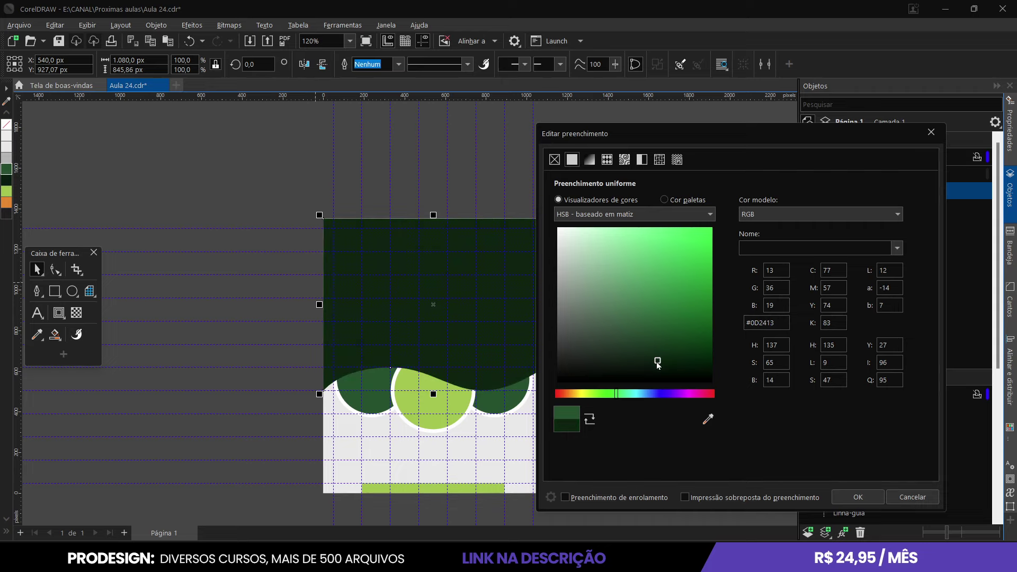
left_click(845, 496)
scroll(430, 294, "up", 2)
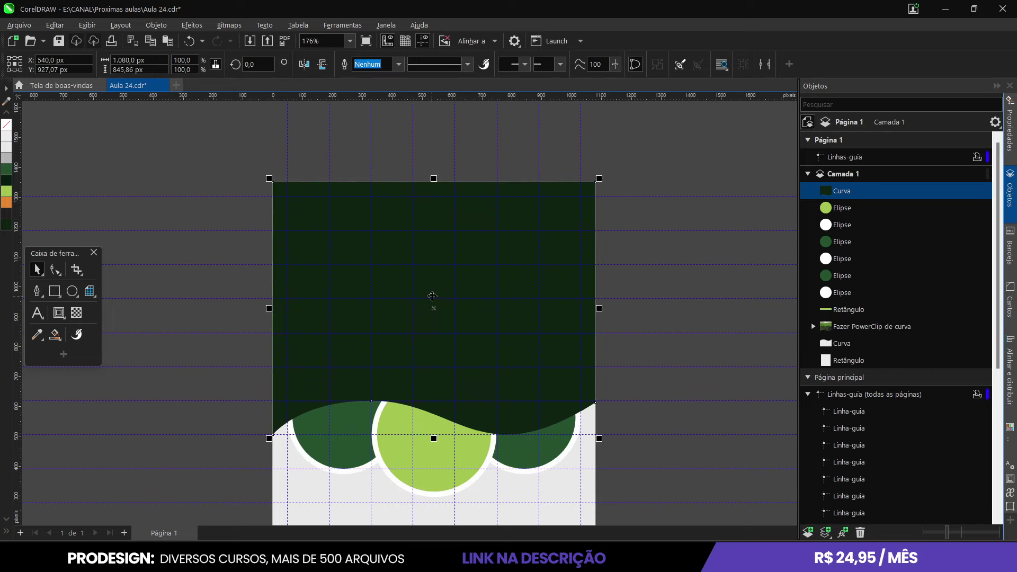
Send the very dark green wavy shape backward in the stacking order until it lies behind all the circles
key("ctrl+Page_Down")
key("ctrl+Page_Down")
key("ctrl+Page_Down")
key("ctrl+Page_Down")
key("ctrl+Page_Down")
key("ctrl+Page_Down")
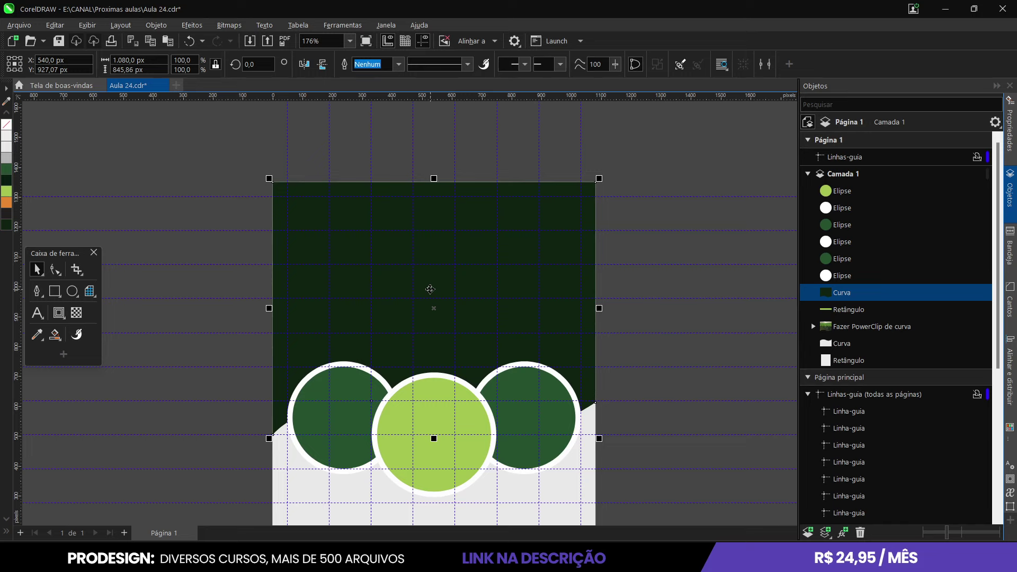
Apply a vertical linear transparency to the very dark wavy shape, opaque near the circles and fading out upward over the cornfield
left_click(76, 312)
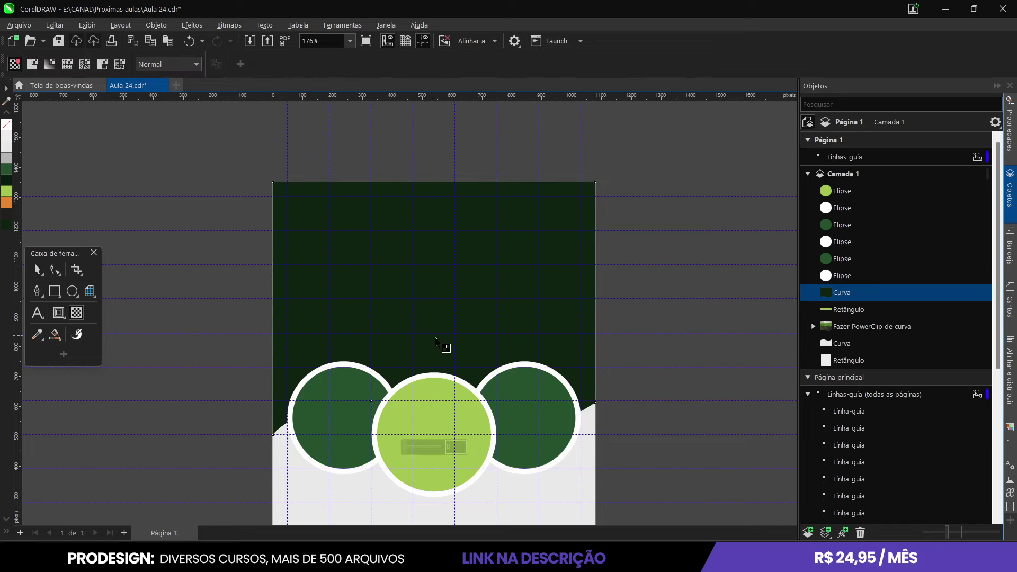
left_click_drag(431, 394, 432, 308)
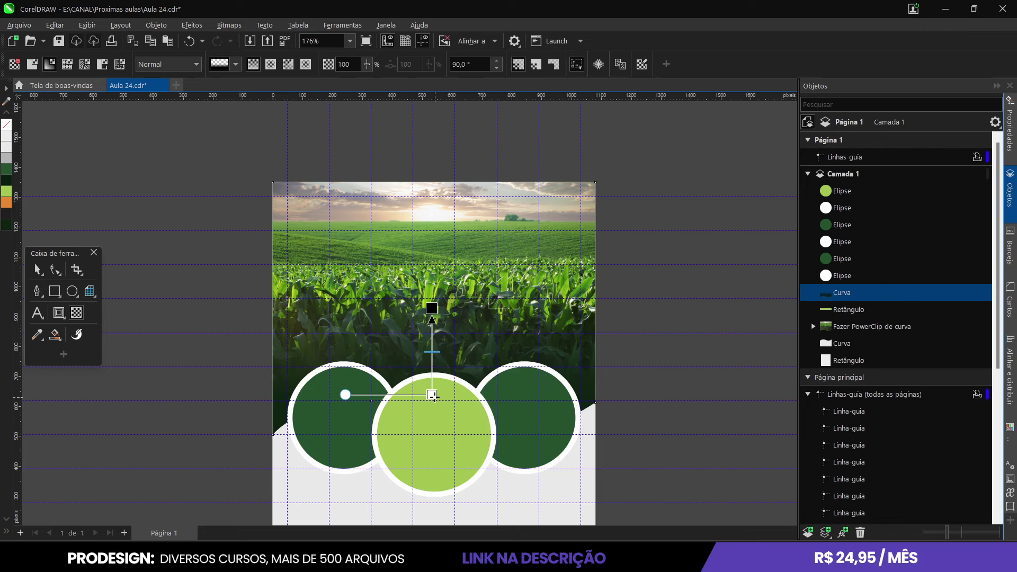
left_click(38, 270)
scroll(285, 327, "down", 2)
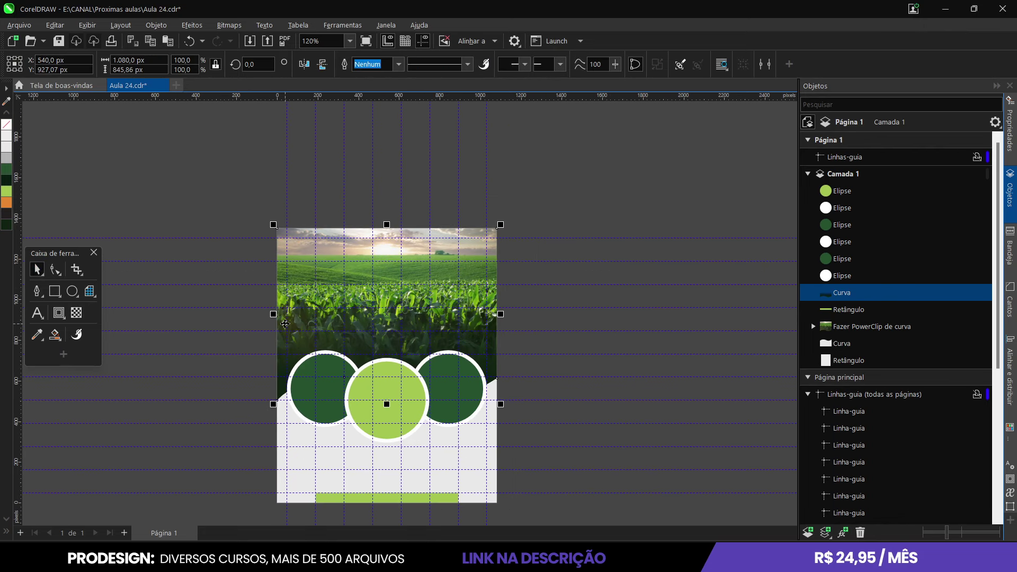
scroll(286, 324, "up", 2)
left_click(192, 255)
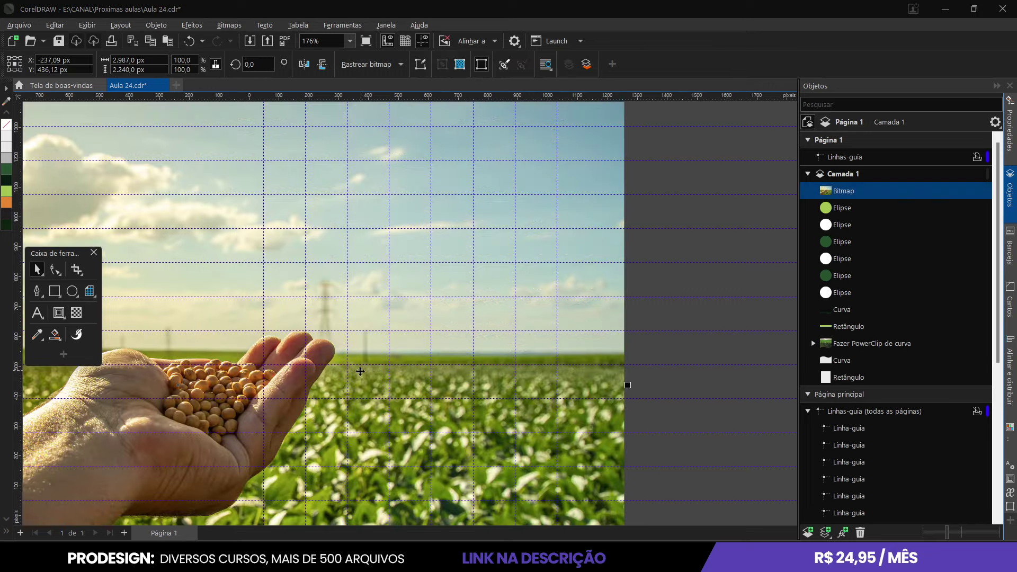
Place the hand-with-grains photo at 14.8% to the left of the page and the hilly cornfield photo at 11.7% to its right
scroll(360, 373, "down", 3)
left_click_drag(456, 498, 264, 384)
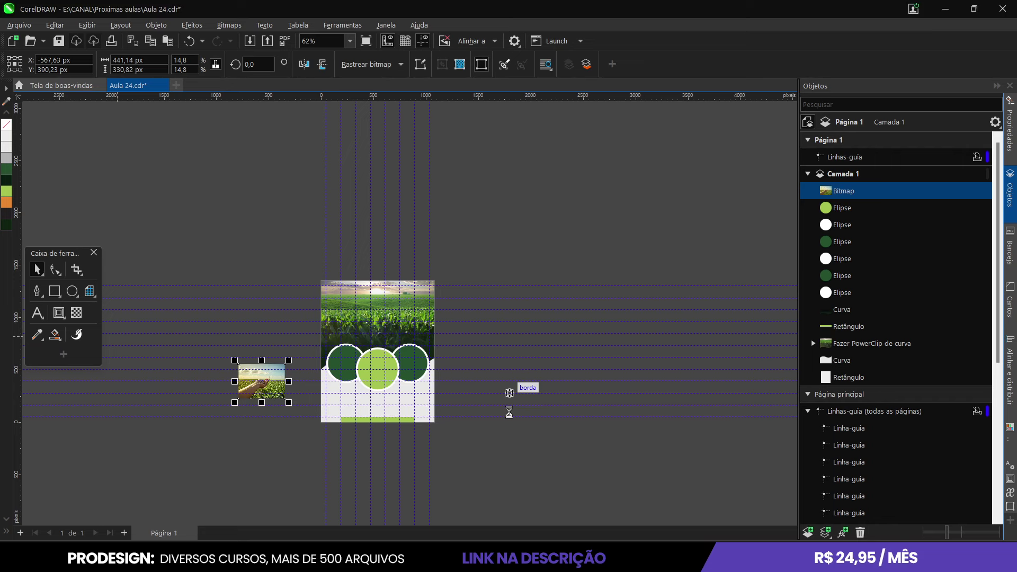
key("ctrl+v")
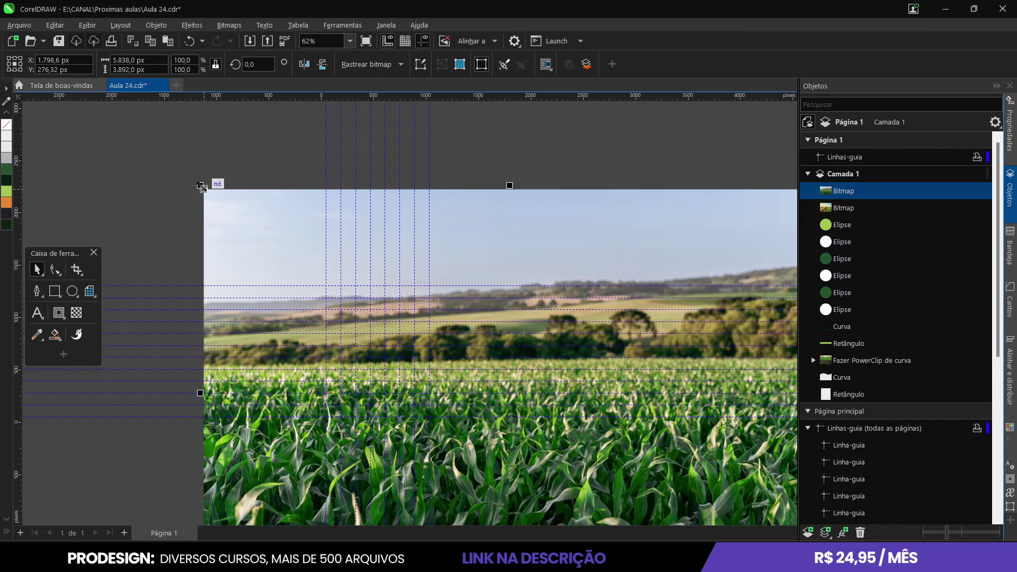
left_click_drag(201, 185, 468, 370)
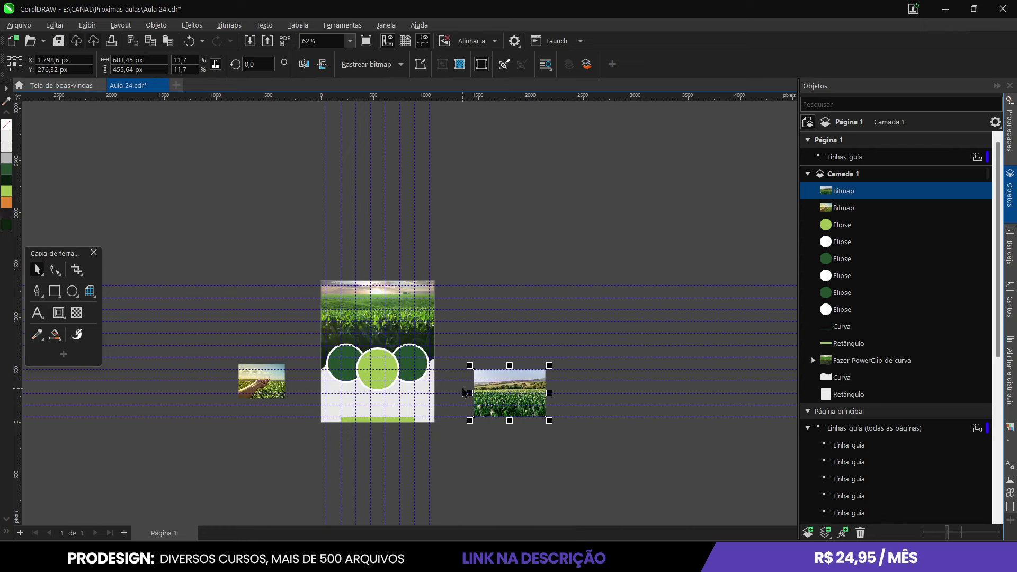
PowerClip the hilly cornfield photo inside the dark green circle on the page's right side
scroll(466, 393, "up", 2)
right_click(534, 376)
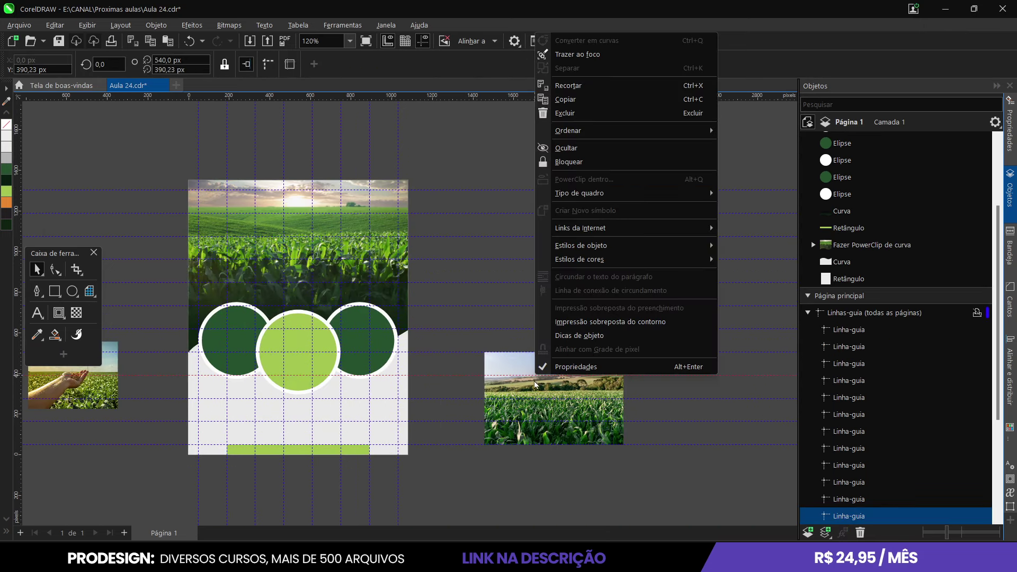
right_click(525, 383)
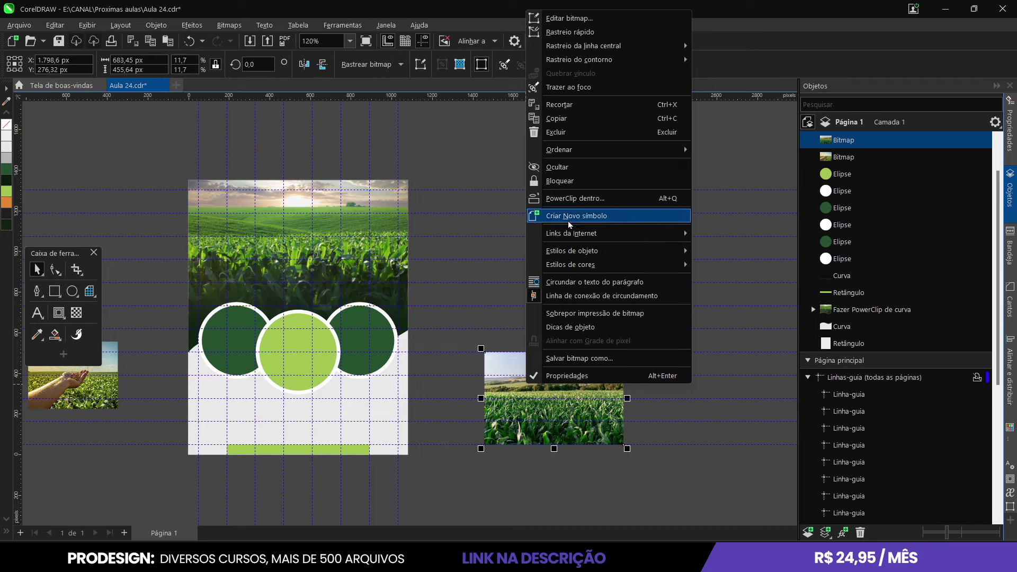
left_click(575, 198)
left_click(385, 327)
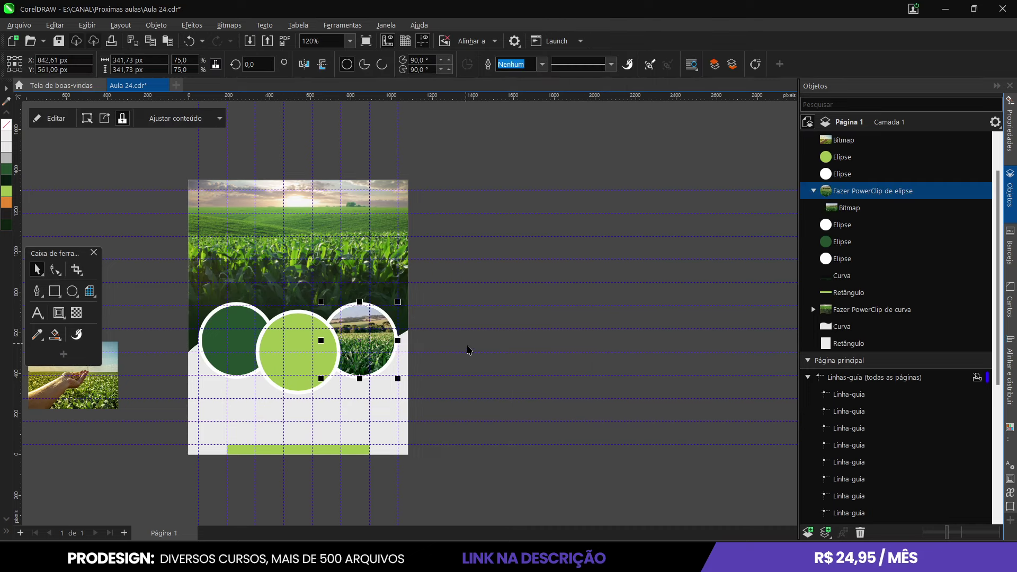
PowerClip the hand-with-grains photo inside the dark green circle on the page's left side
scroll(266, 374, "down", 1)
left_click(133, 365)
right_click(132, 366)
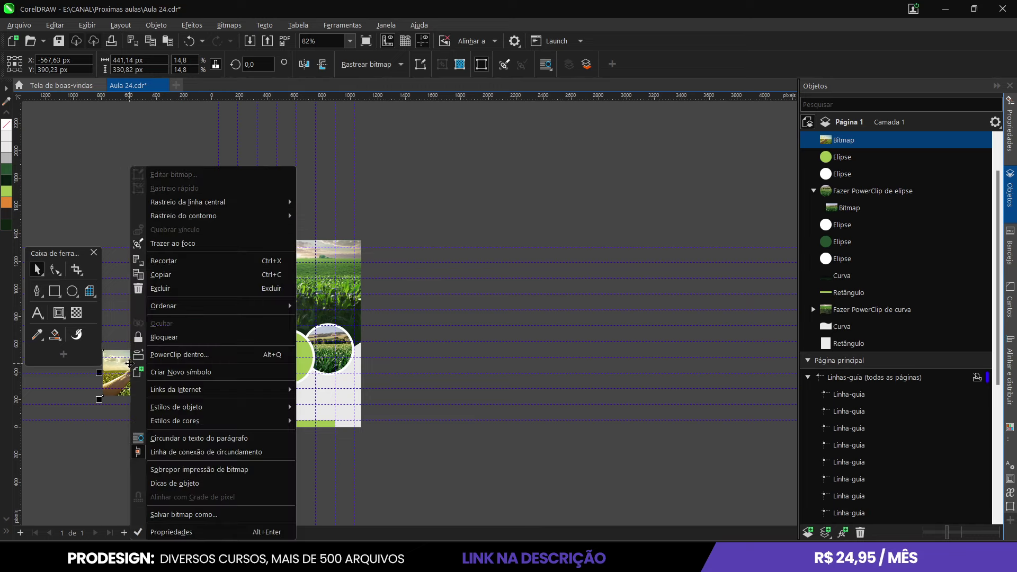
left_click(154, 354)
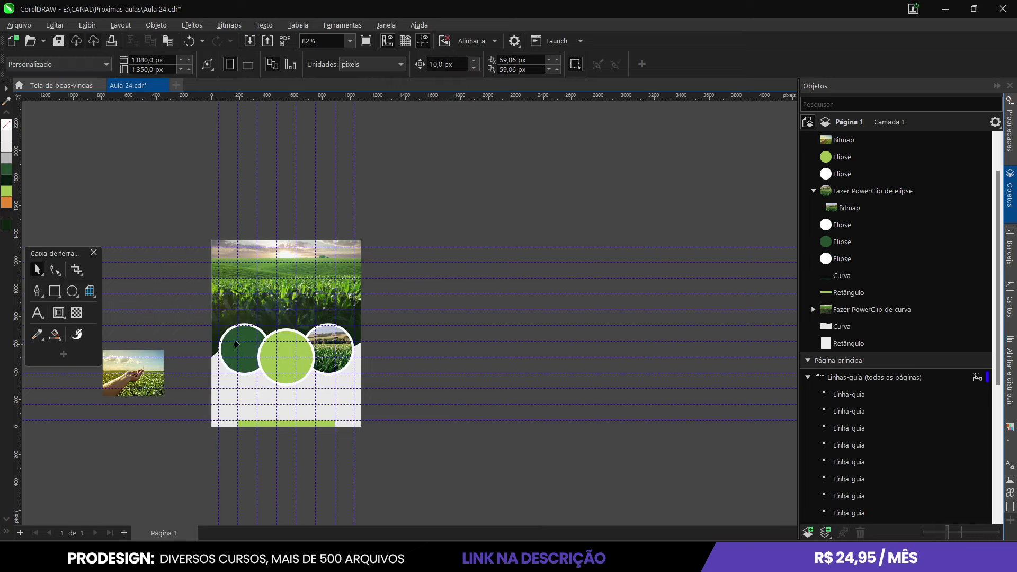
left_click(243, 347)
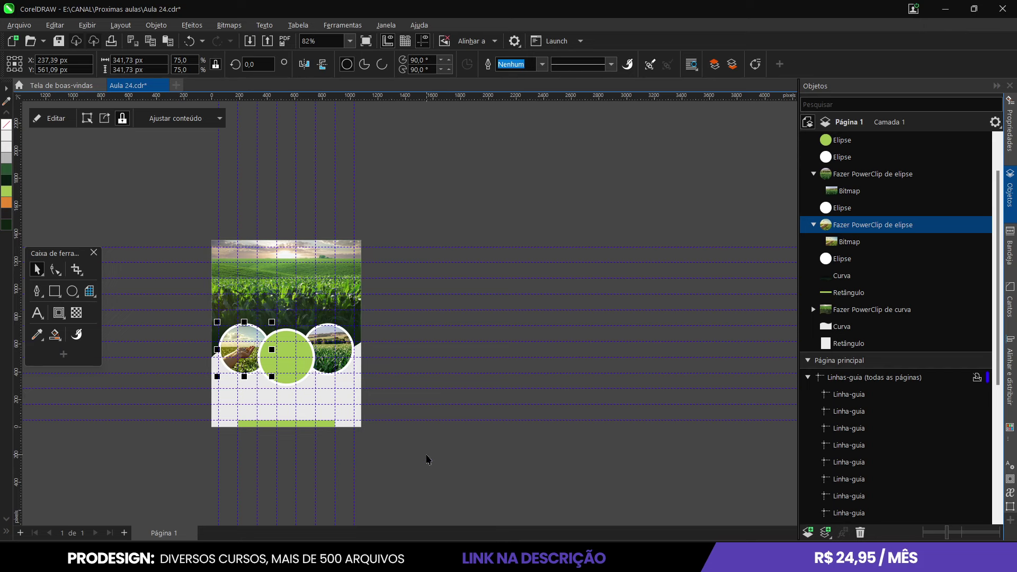
scroll(428, 459, "up", 2)
left_click(188, 353)
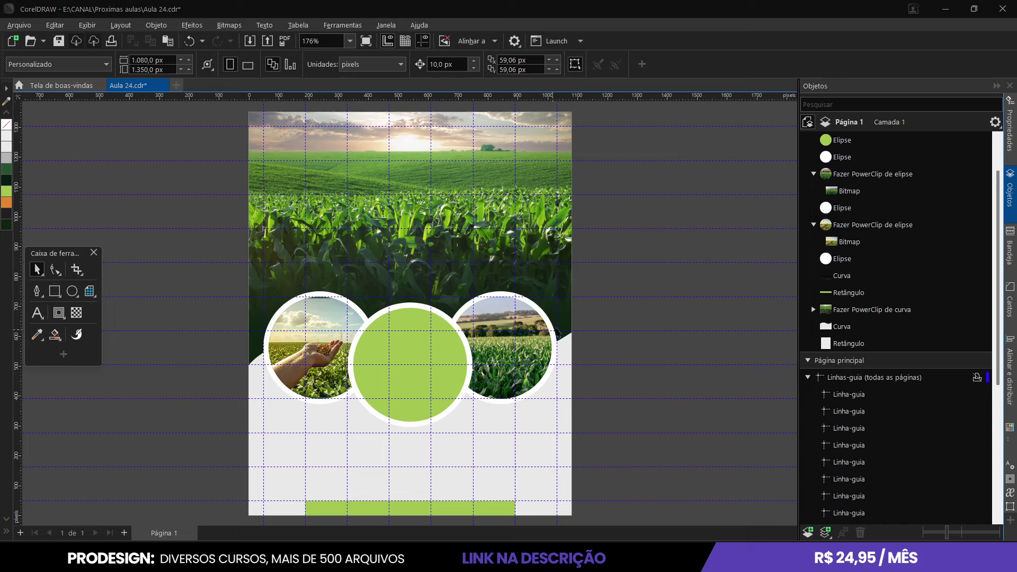
left_click(607, 324)
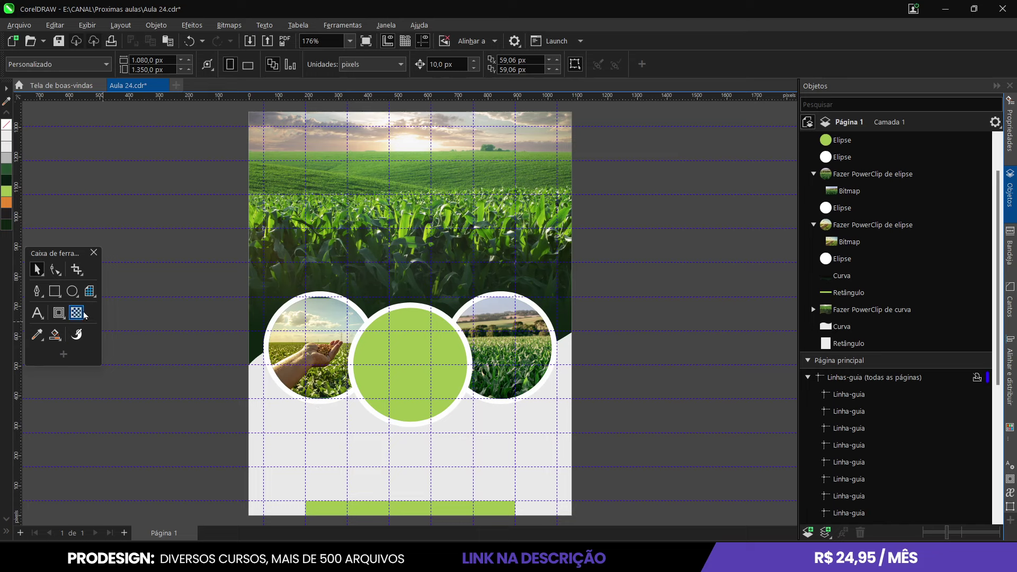
Draw a circle about 268 px in diameter to the left of the page, with a light gray fill and no outline
left_click(72, 292)
left_click_drag(121, 372, 209, 458)
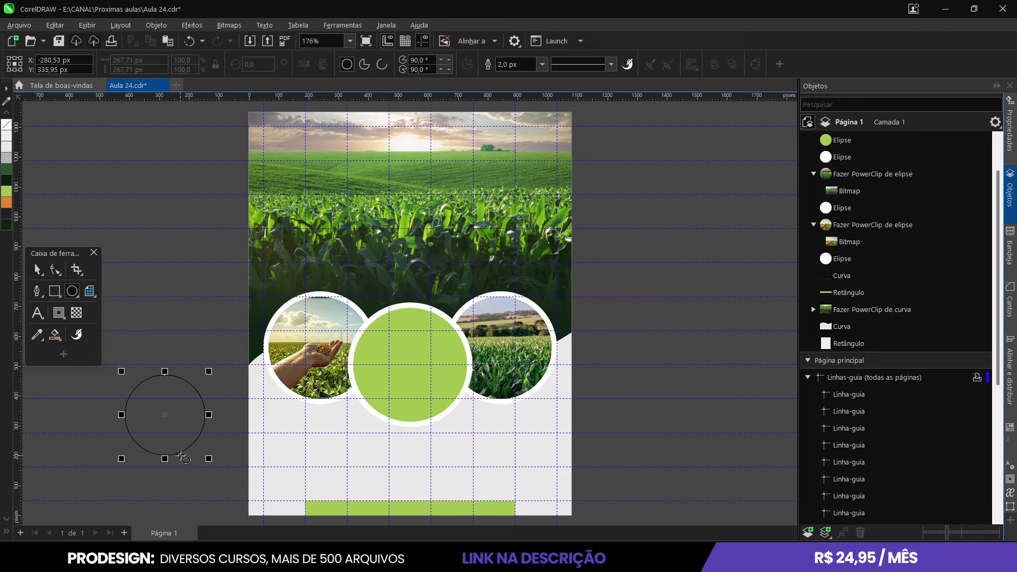
left_click(38, 271)
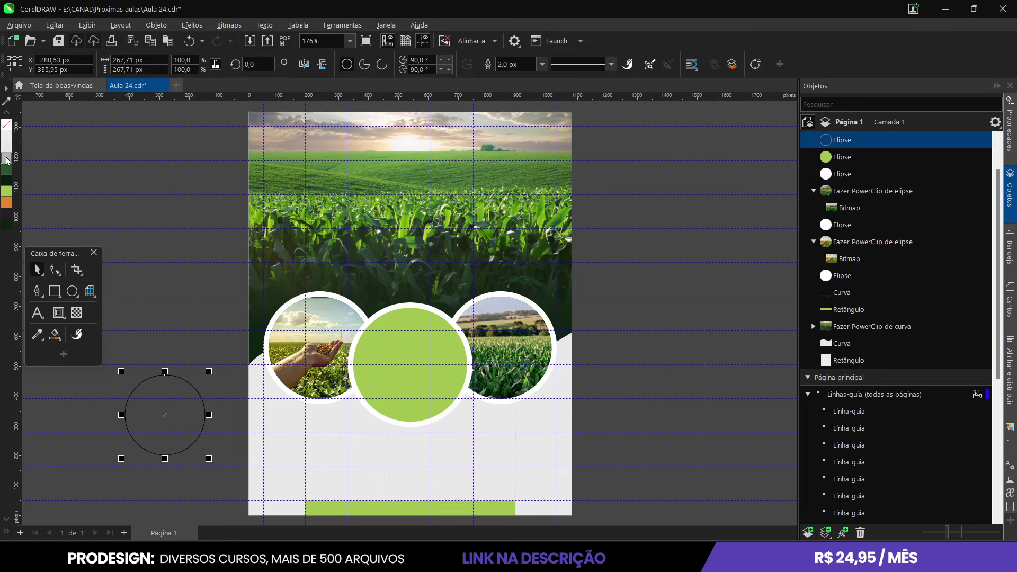
left_click(5, 129)
right_click(6, 125)
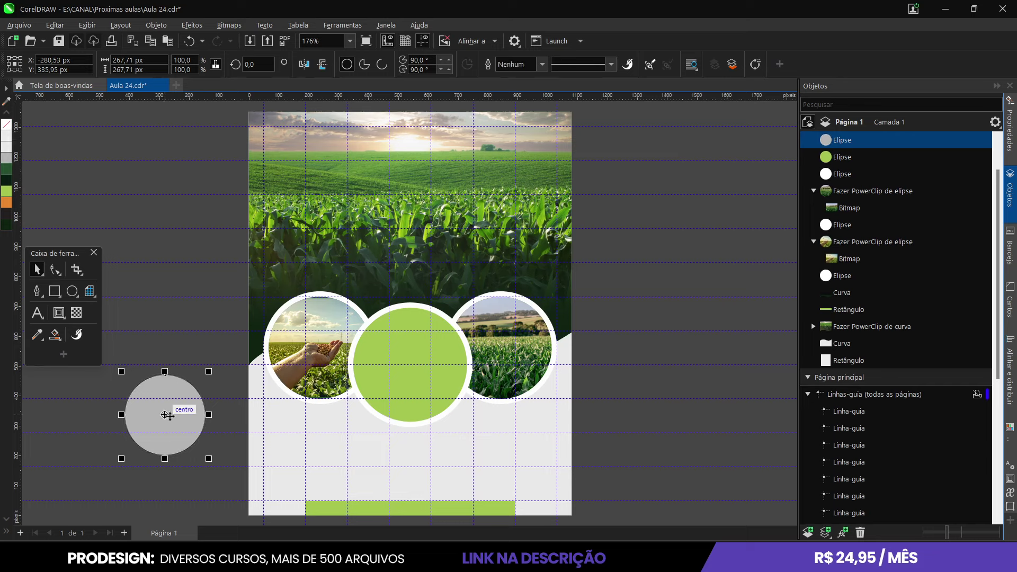
Center the gray circle on the page's left edge and convert it to a 300 dpi RGB bitmap with transparent background
left_click_drag(165, 415, 247, 431)
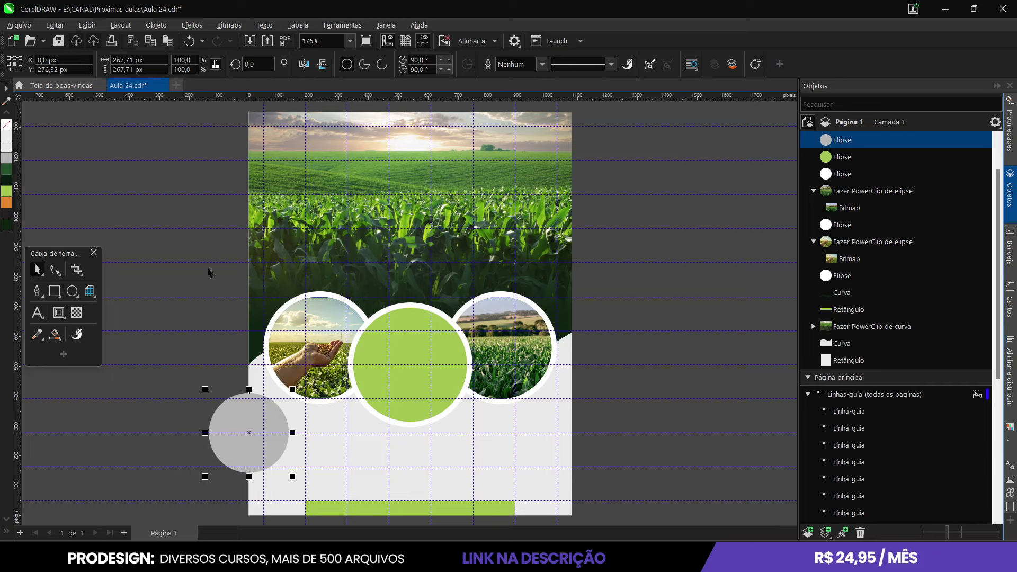
left_click(228, 25)
left_click(236, 64)
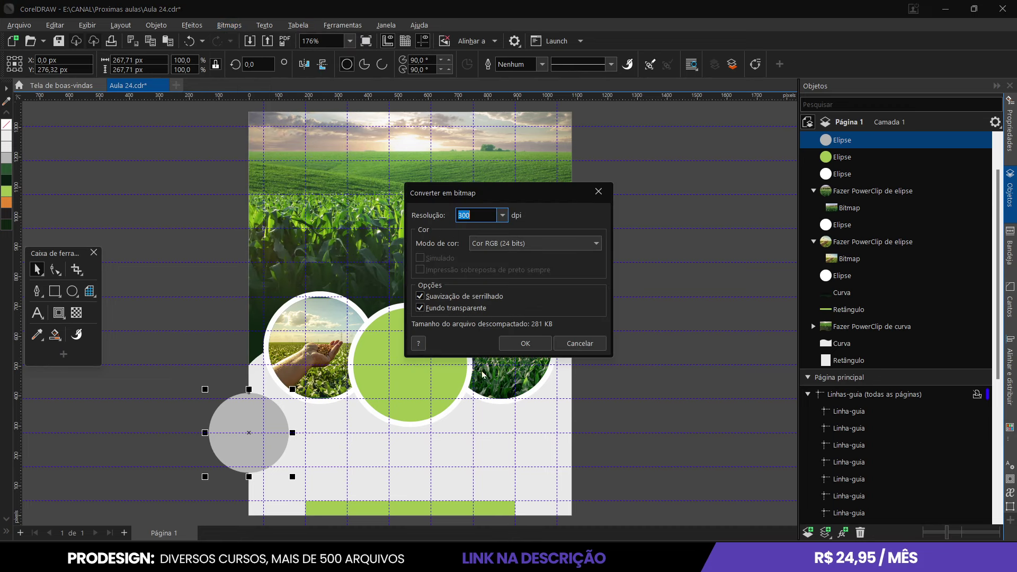
left_click(509, 344)
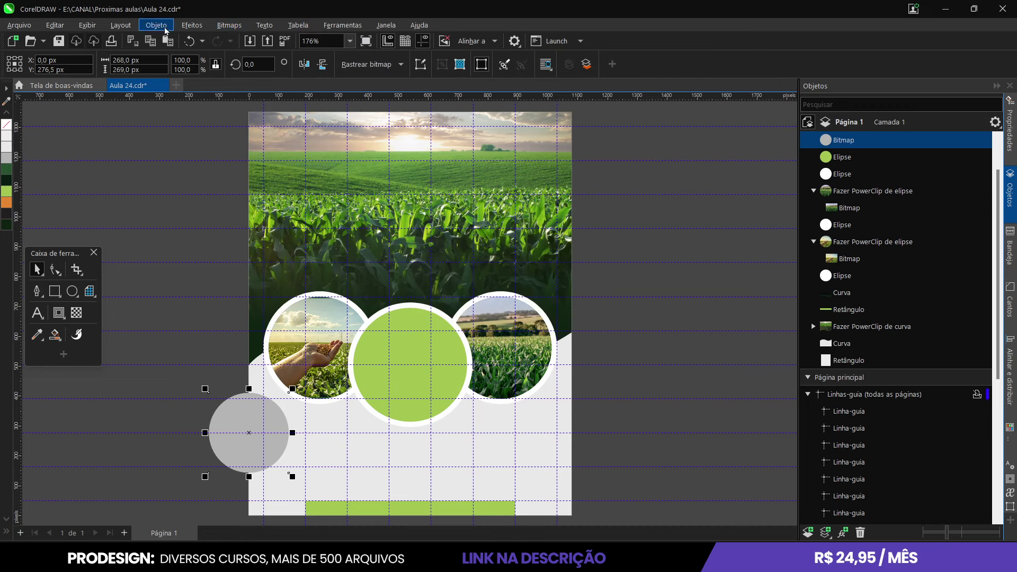
Apply a Gaussian blur to the gray bitmap, move it below the hand-with-grains circle and set the blur radius to 57.9
left_click(192, 25)
mouse_move(216, 106)
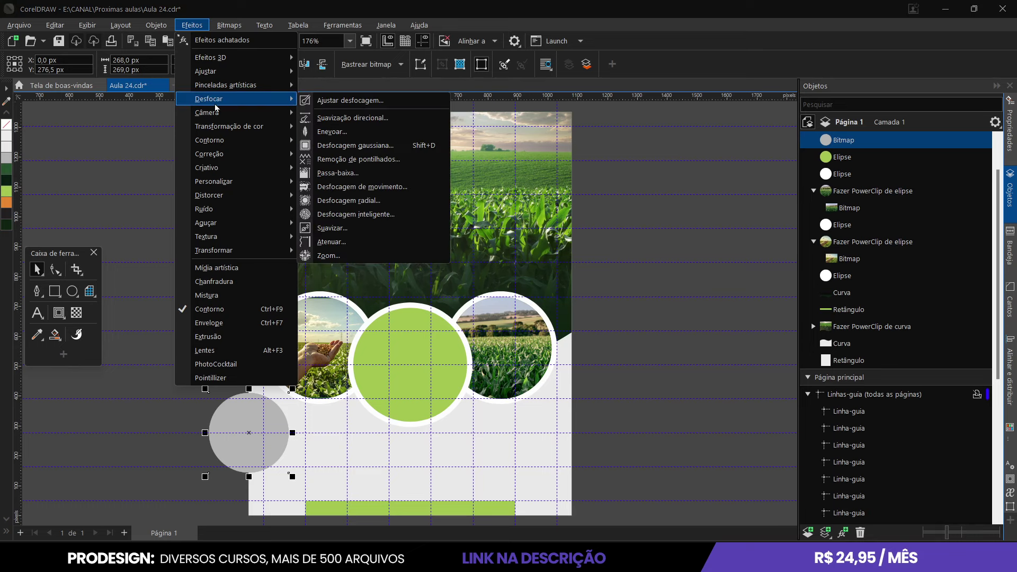
left_click(394, 145)
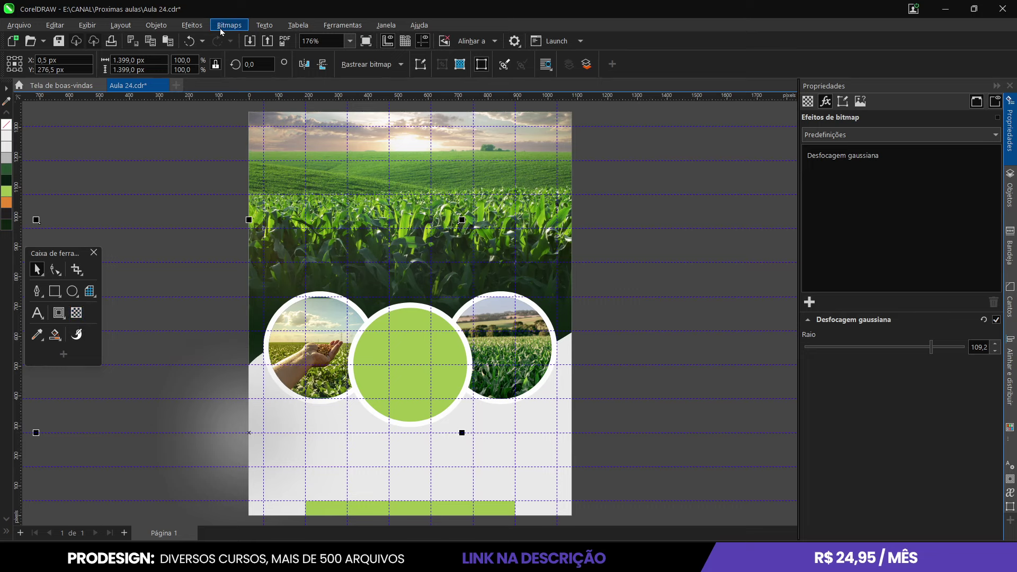
left_click_drag(233, 418, 294, 425)
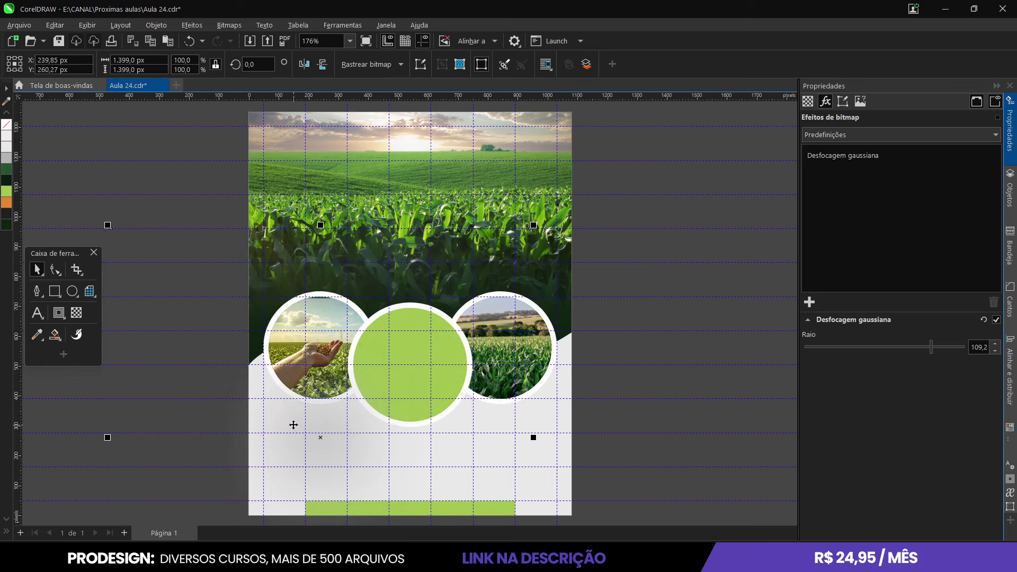
left_click_drag(931, 346, 907, 347)
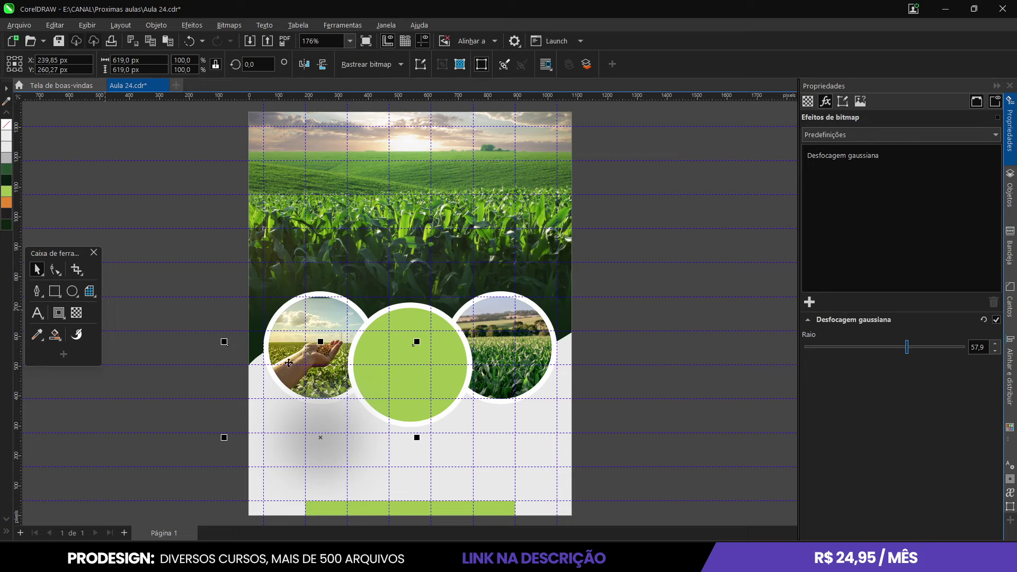
Flatten the blurred shadow to about 592 × 38 px beneath the central green circle and set its blur radius to 82
left_click_drag(320, 342, 415, 450)
scroll(422, 478, "up", 2)
scroll(424, 427, "down", 2)
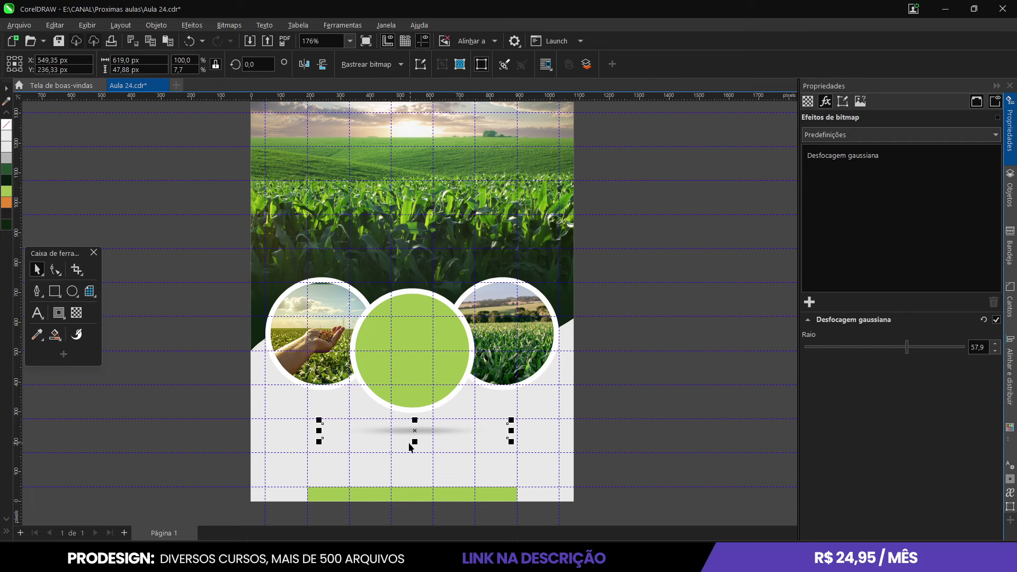
scroll(413, 433, "up", 2)
left_click_drag(628, 428, 615, 428)
left_click_drag(423, 406, 422, 413)
scroll(420, 439, "down", 2)
scroll(415, 437, "up", 2)
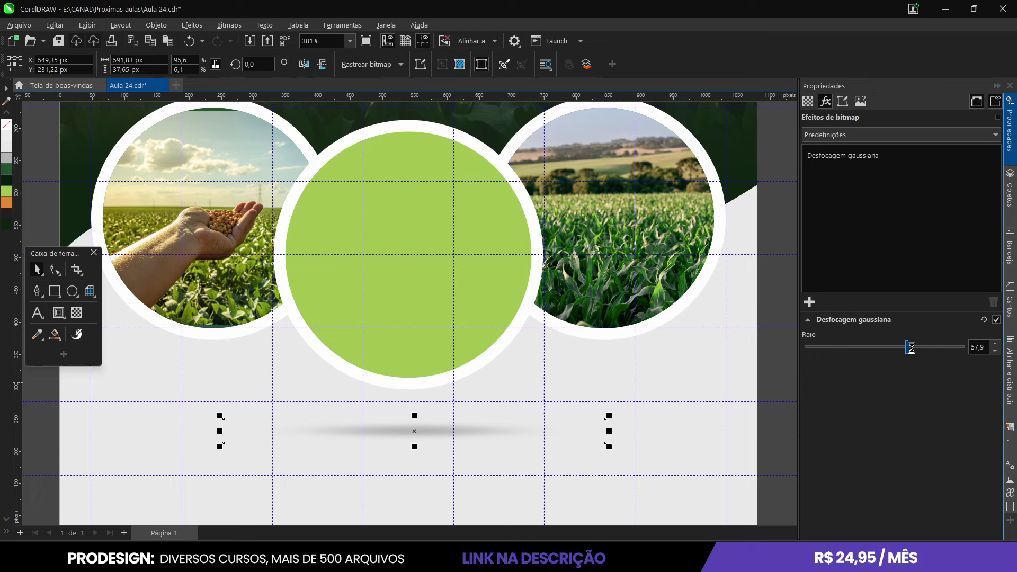
left_click_drag(910, 347, 919, 353)
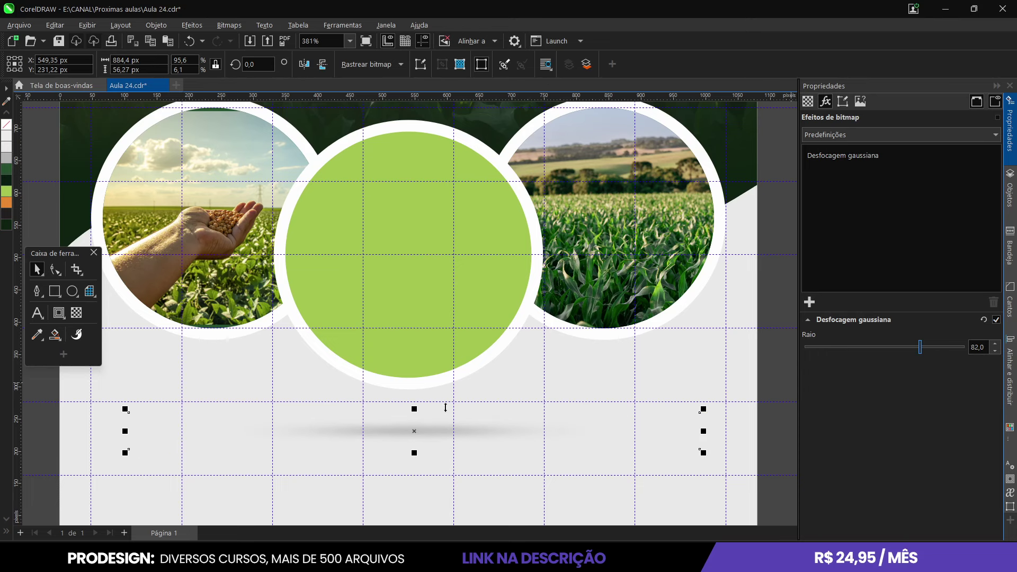
scroll(399, 454, "down", 3)
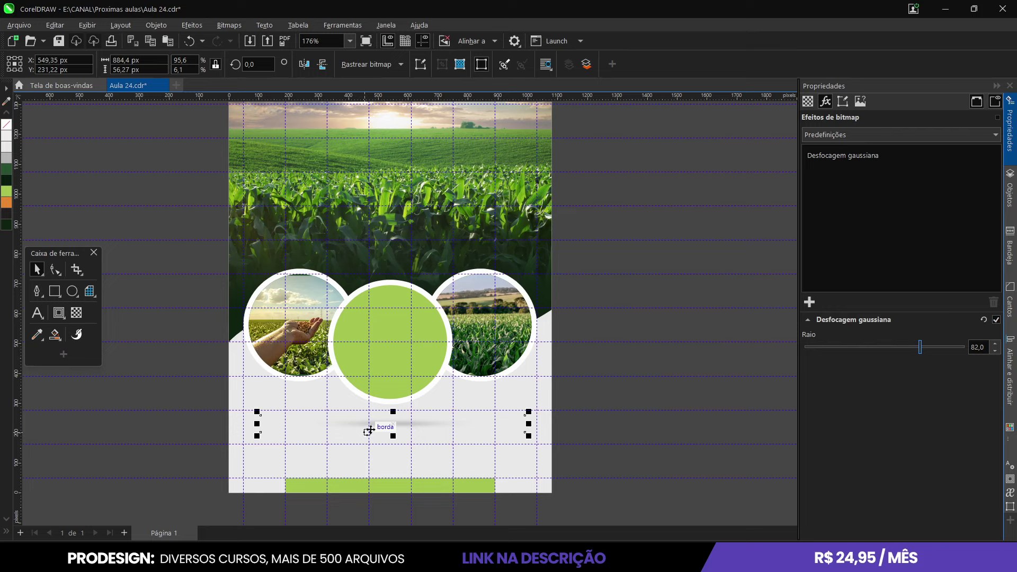
Duplicate the flat shadow beneath the hand-with-grains circle and center it horizontally on that circle
left_click_drag(392, 424, 316, 400)
scroll(299, 404, "up", 3)
scroll(302, 400, "down", 2)
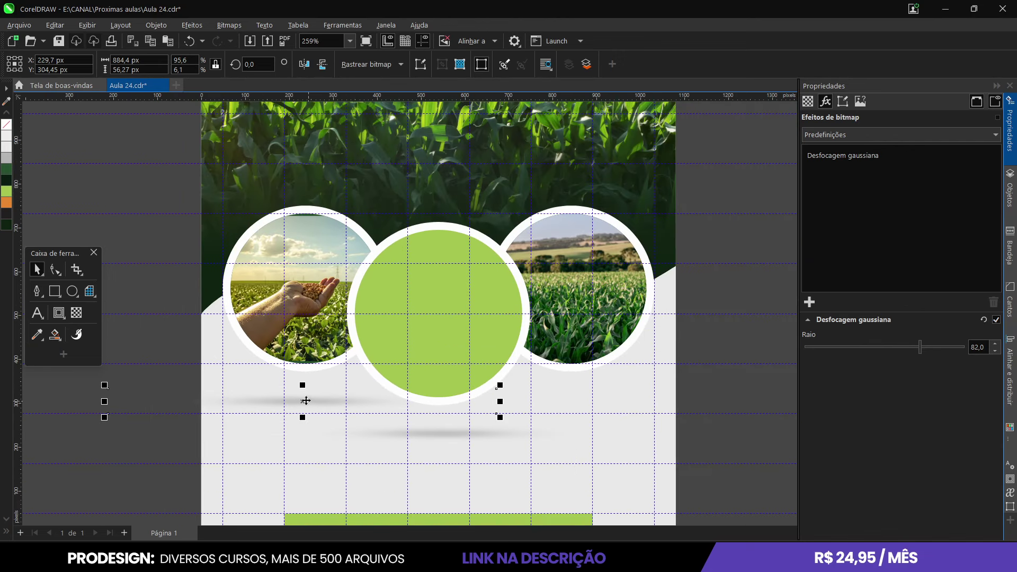
left_click(301, 243)
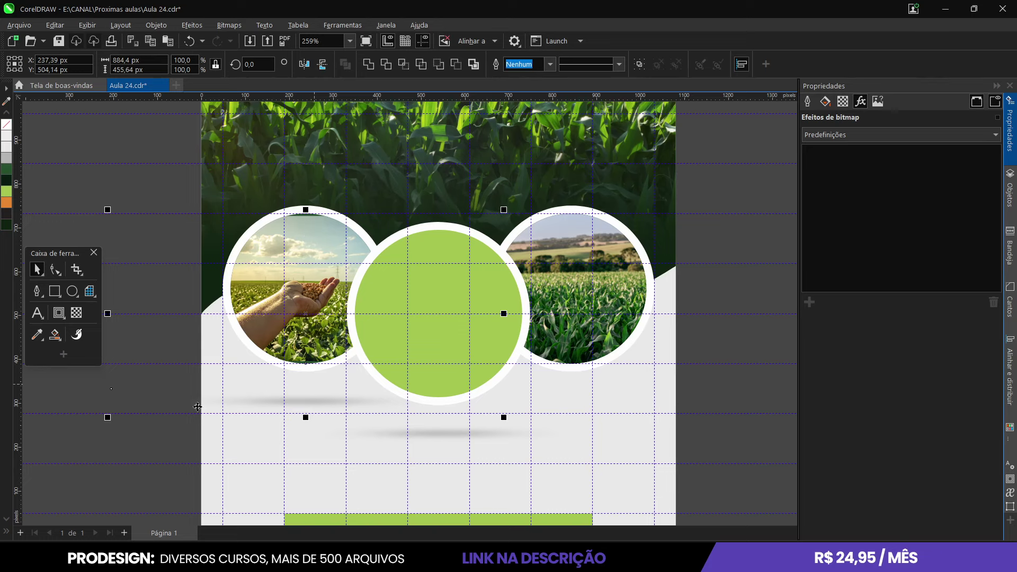
left_click(160, 448)
Copy the left shadow beneath the cornfield photo circle and center it horizontally on that circle
left_click(298, 401)
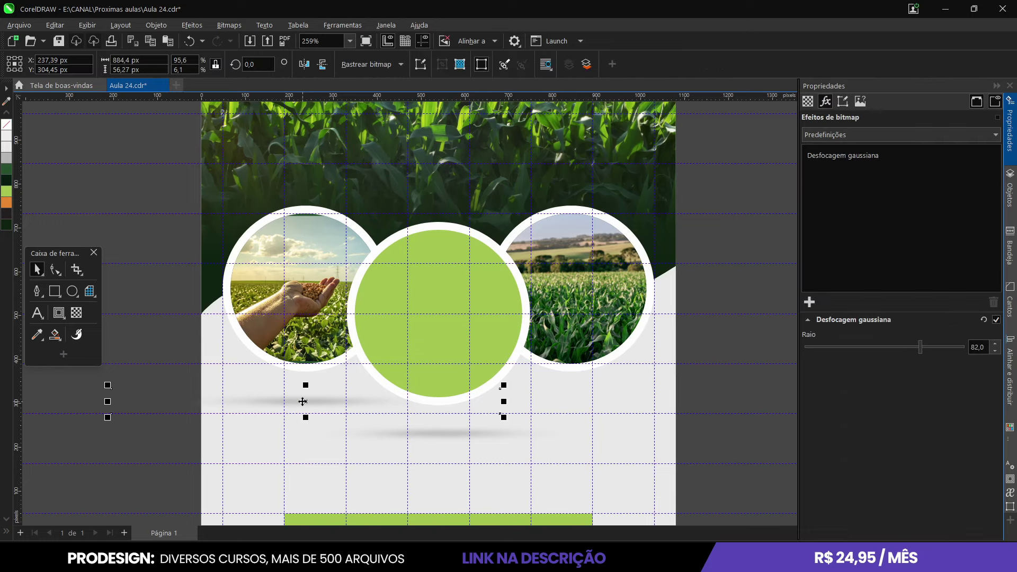
left_click_drag(302, 401, 567, 403)
left_click(567, 344, "shift")
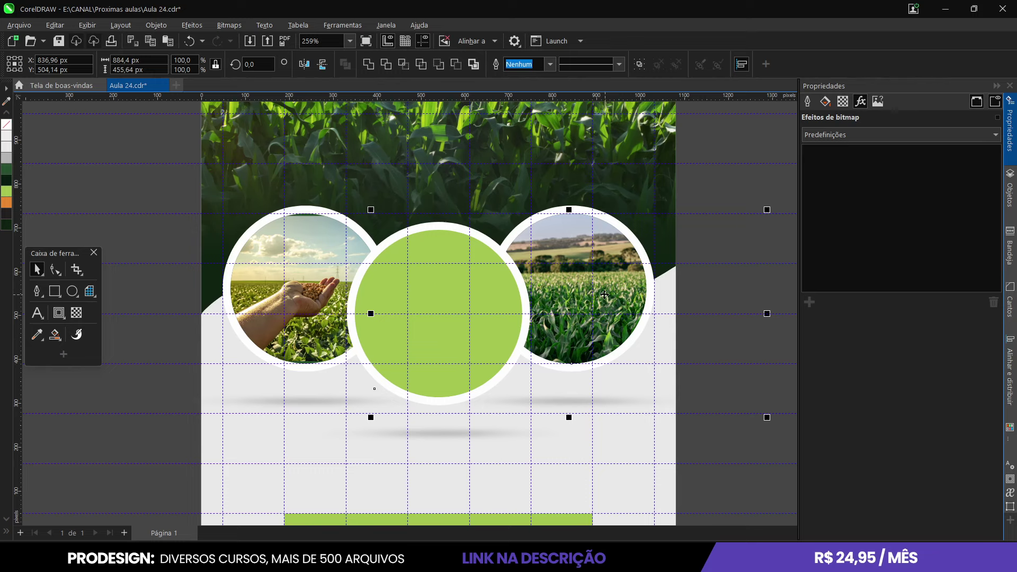
Crop the outer ends of the left and right shadows to the page edges by moving their bitmap nodes
scroll(343, 334, "down", 2)
left_click(196, 382)
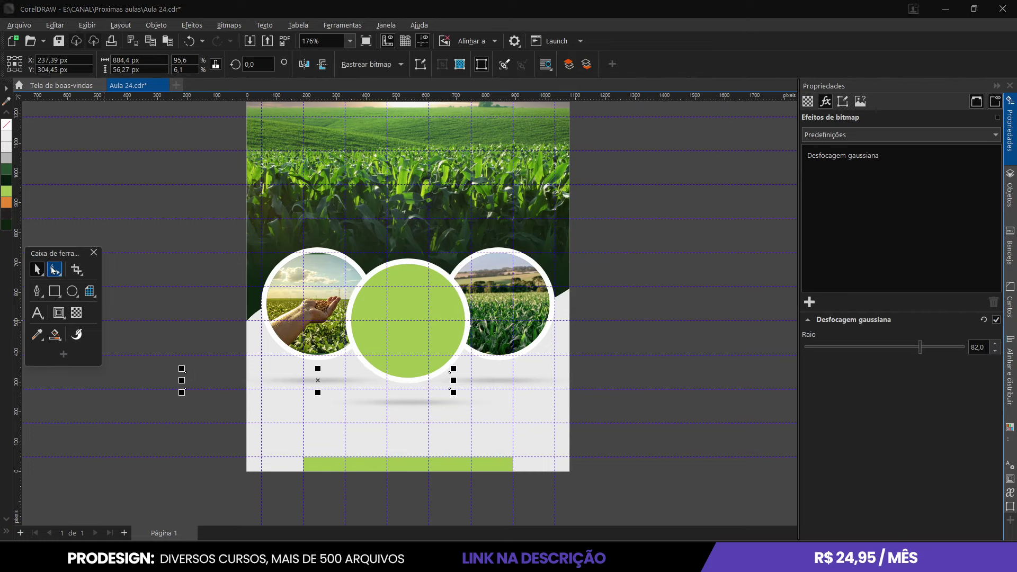
left_click(54, 270)
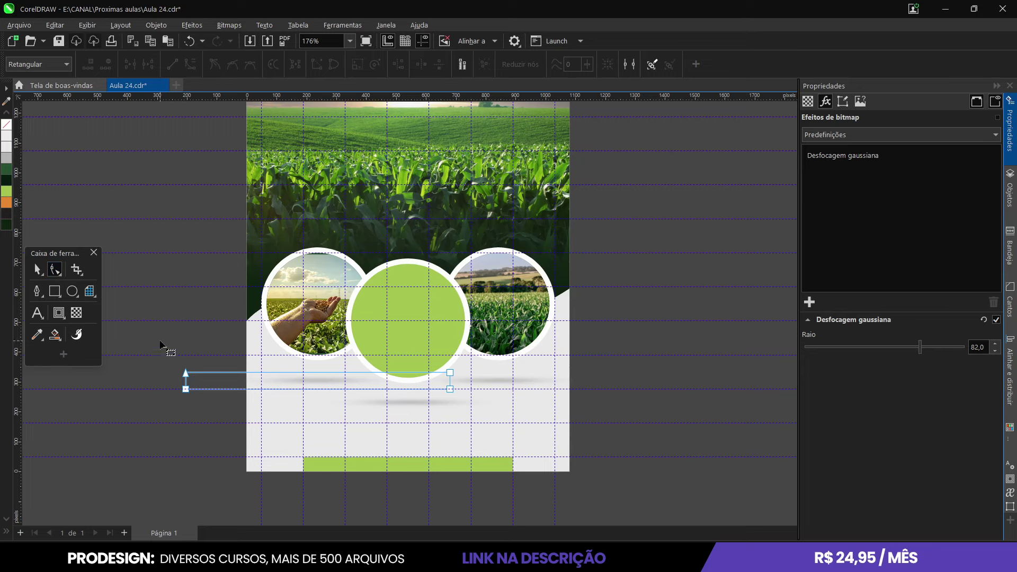
left_click_drag(164, 352, 242, 394)
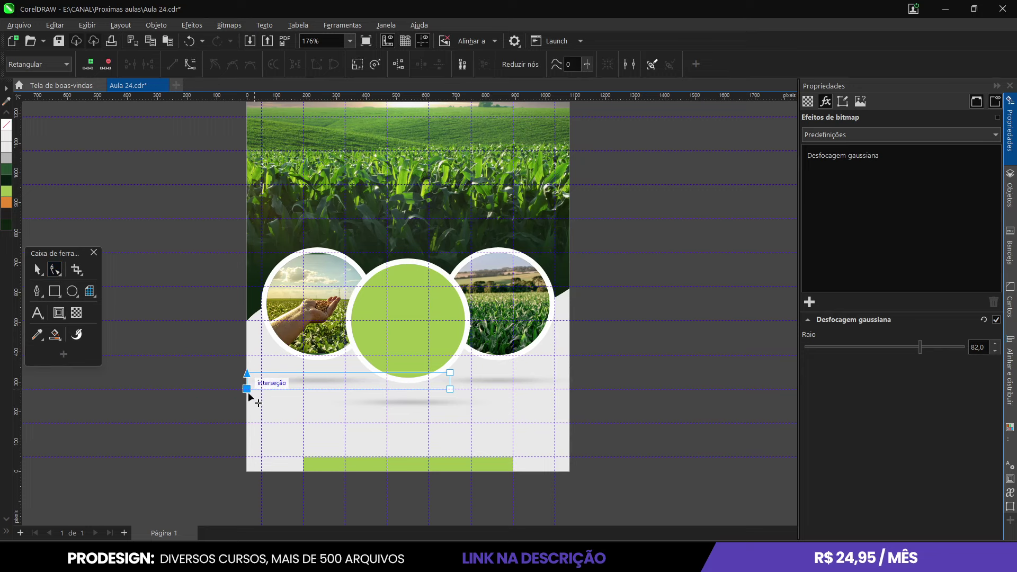
left_click(606, 377)
left_click_drag(694, 319, 569, 390)
left_click(38, 269)
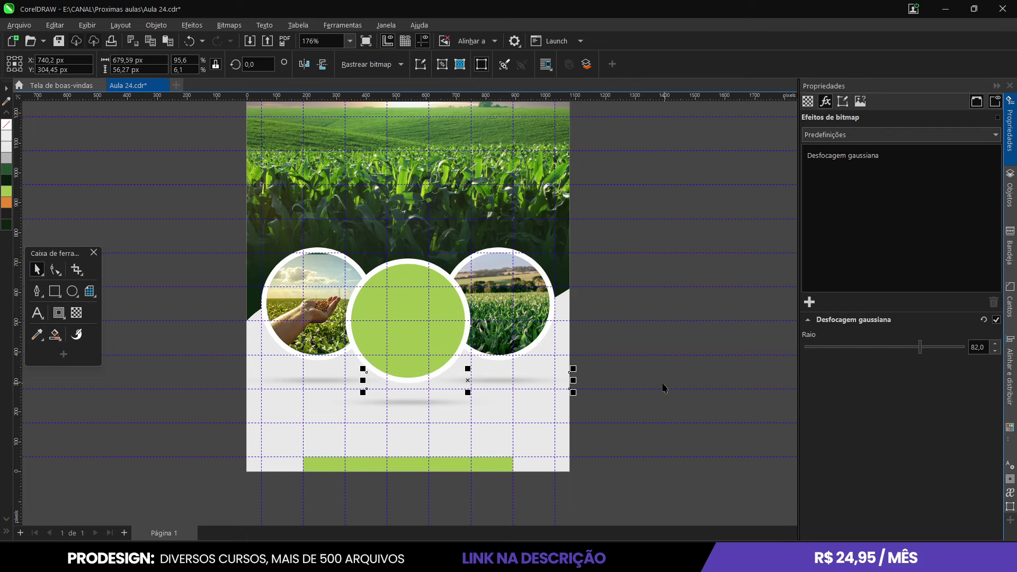
left_click(630, 374)
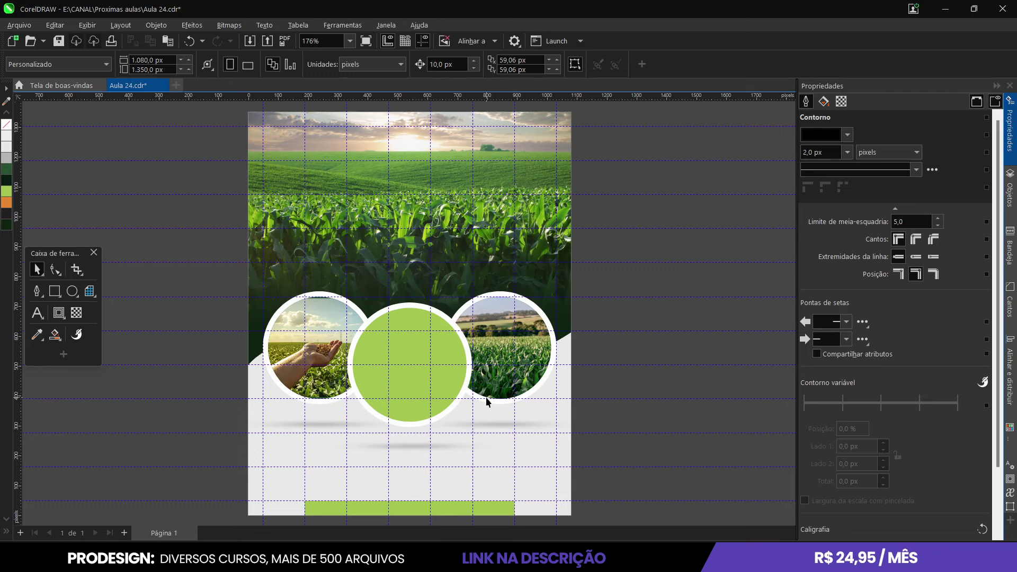
Apply a uniform transparency of 50 to the left, center and right shadows
left_click(324, 425)
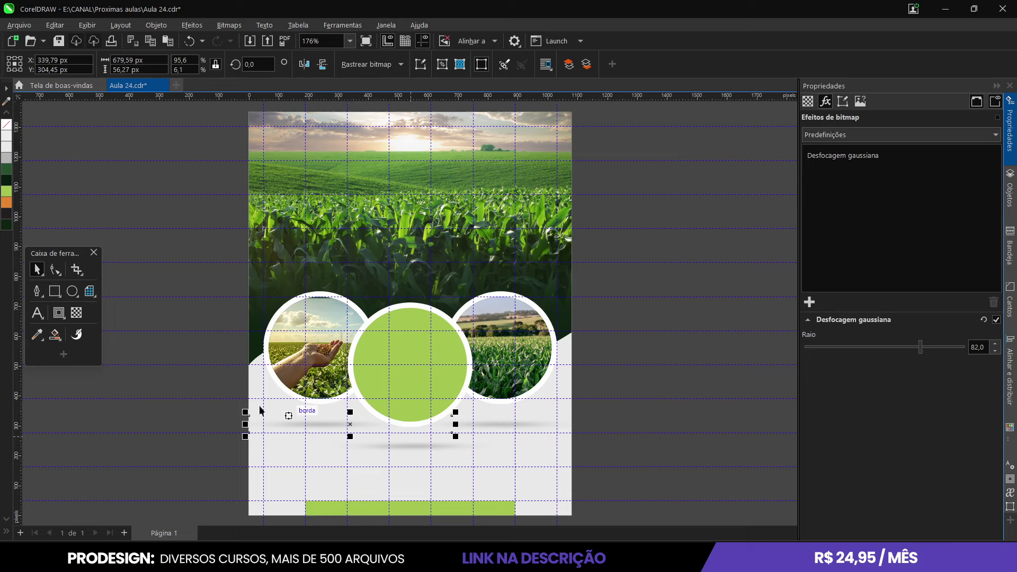
left_click(76, 313)
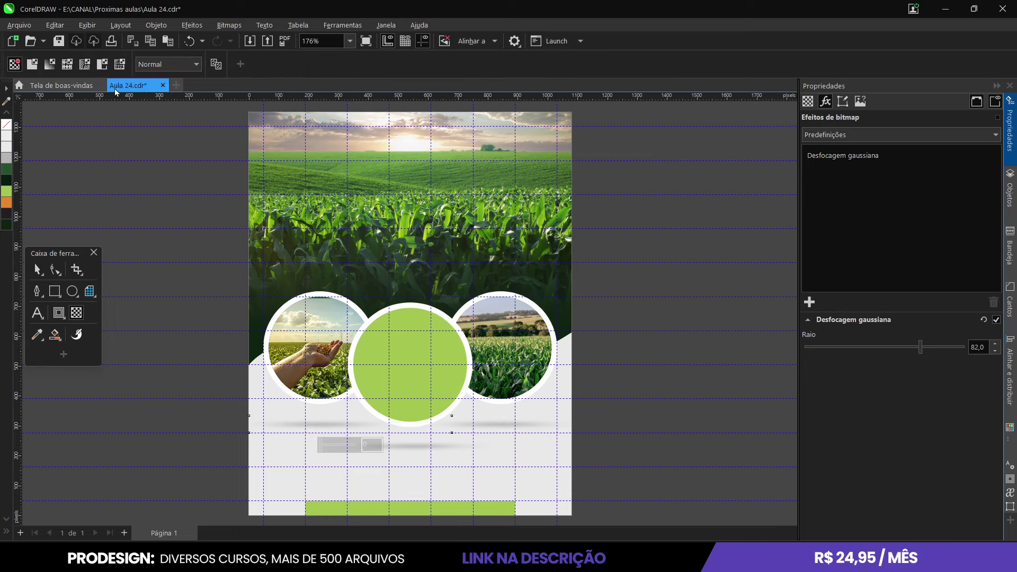
left_click(33, 64)
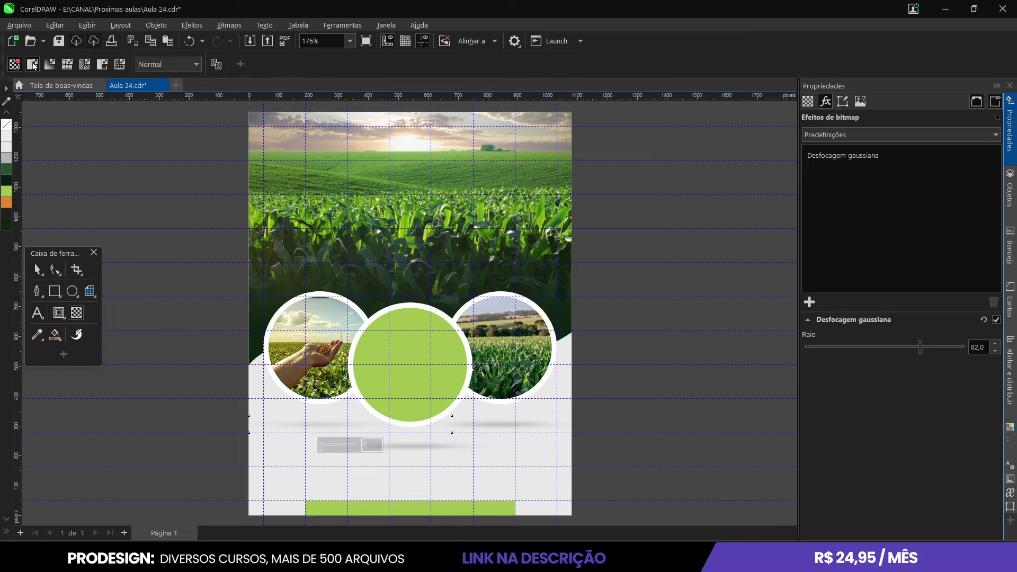
left_click(415, 448)
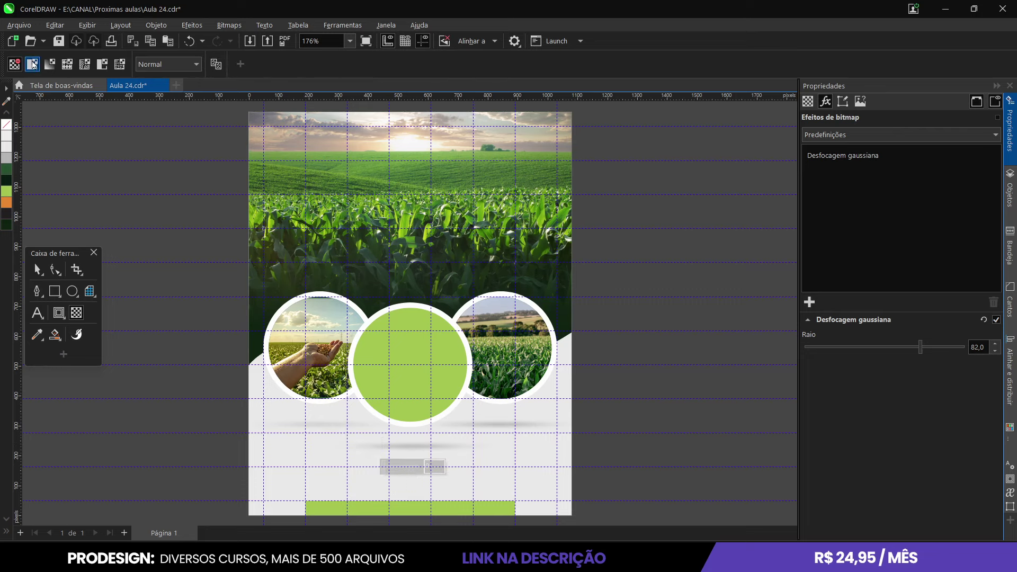
left_click(500, 427)
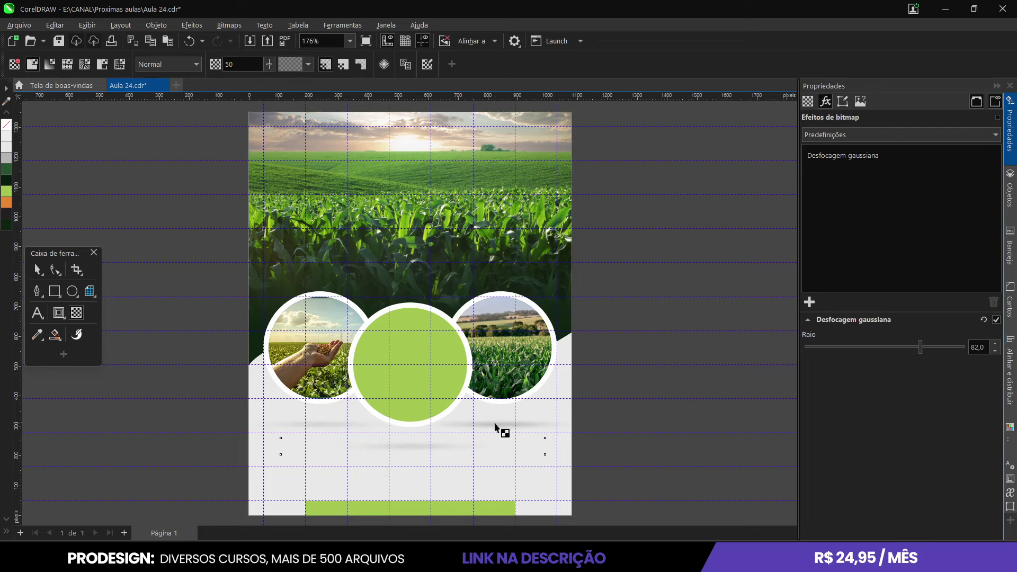
left_click(33, 64)
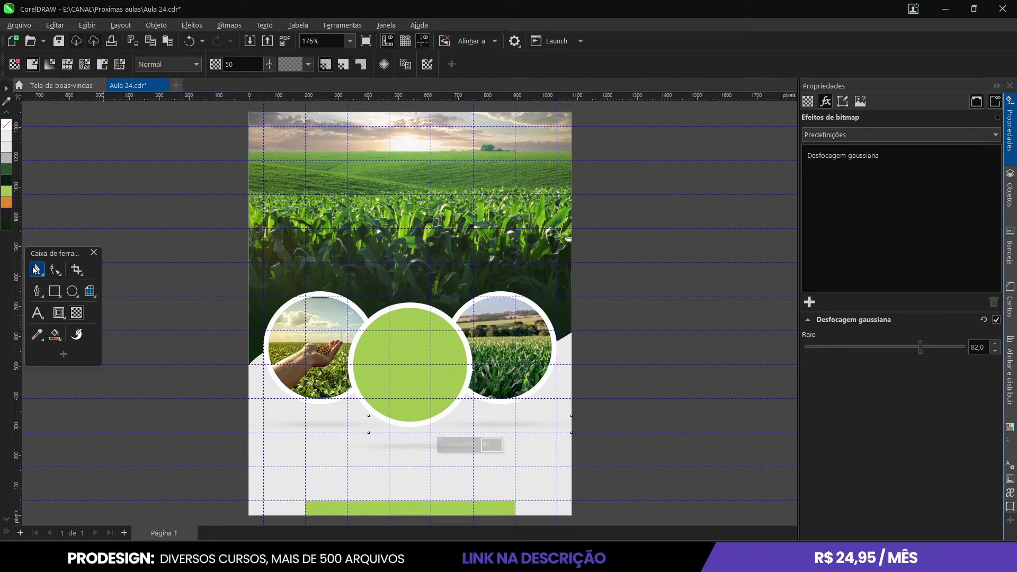
left_click(36, 270)
left_click(708, 499)
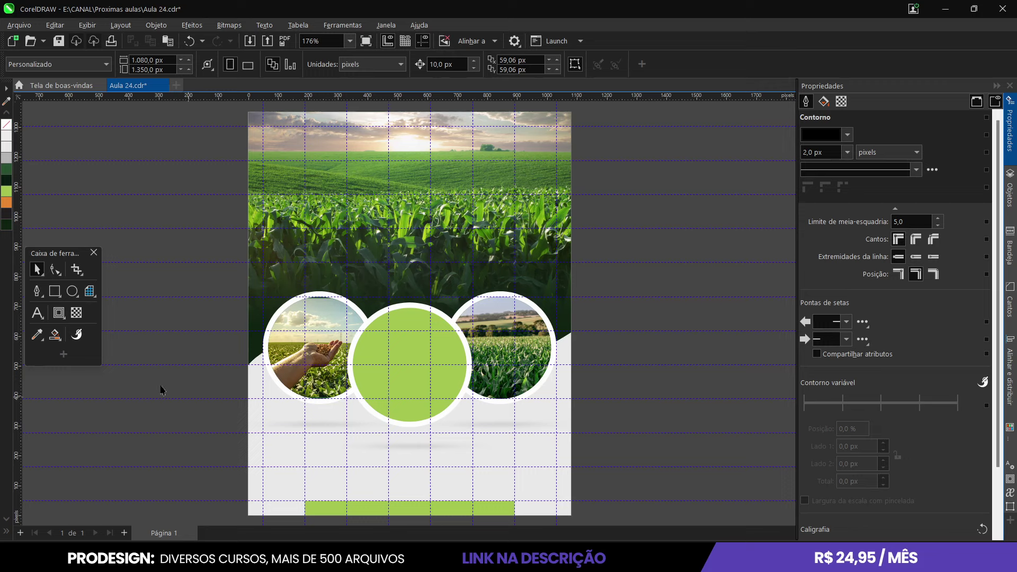
left_click(35, 311)
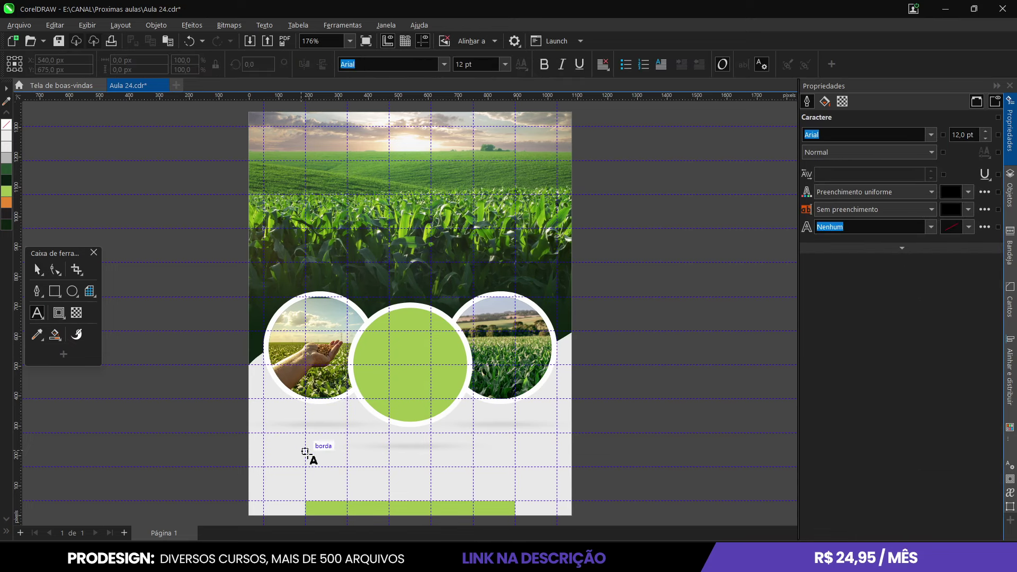
left_click_drag(302, 448, 375, 476)
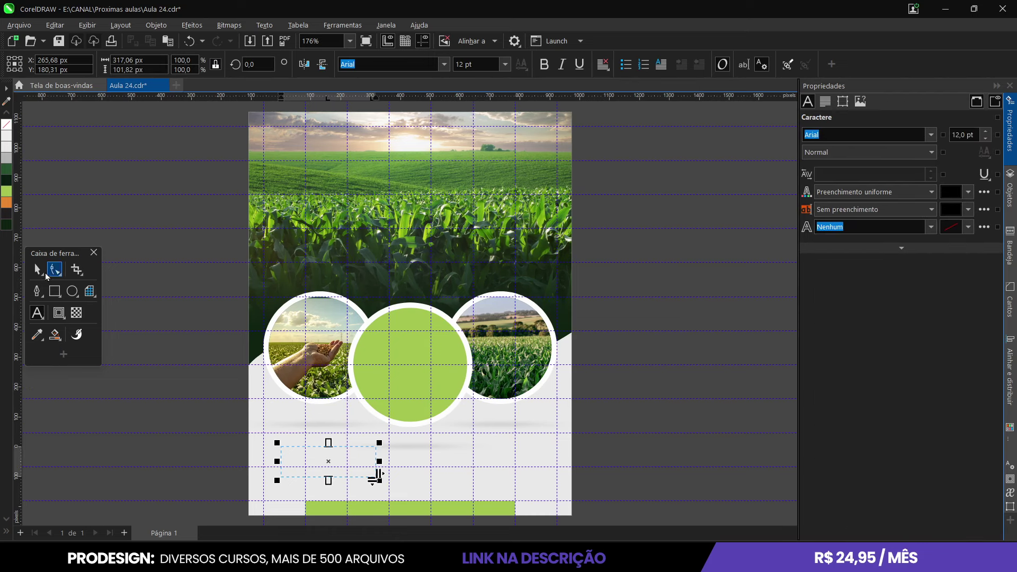
key("ctrl+z")
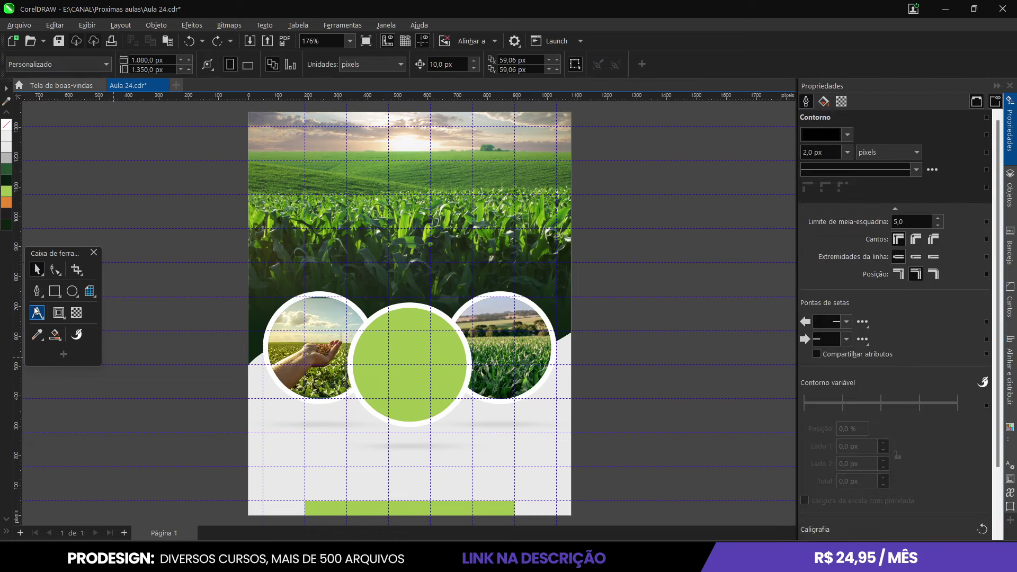
Draw a paragraph text frame about 340 × 131 px below the hand-with-grains circle
scroll(288, 474, "up", 2)
left_click_drag(249, 377, 468, 461)
left_click(38, 269)
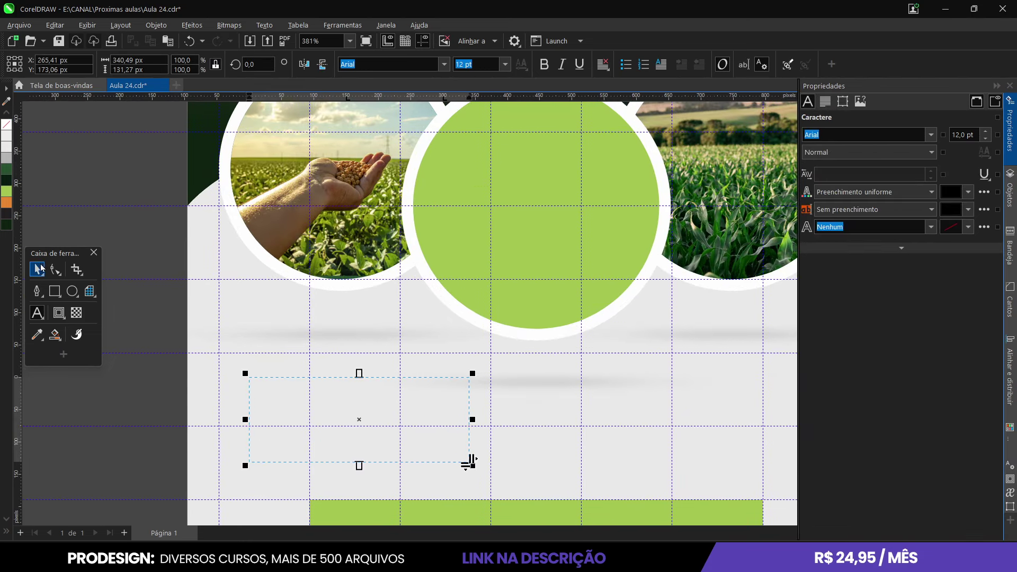
right_click(336, 400)
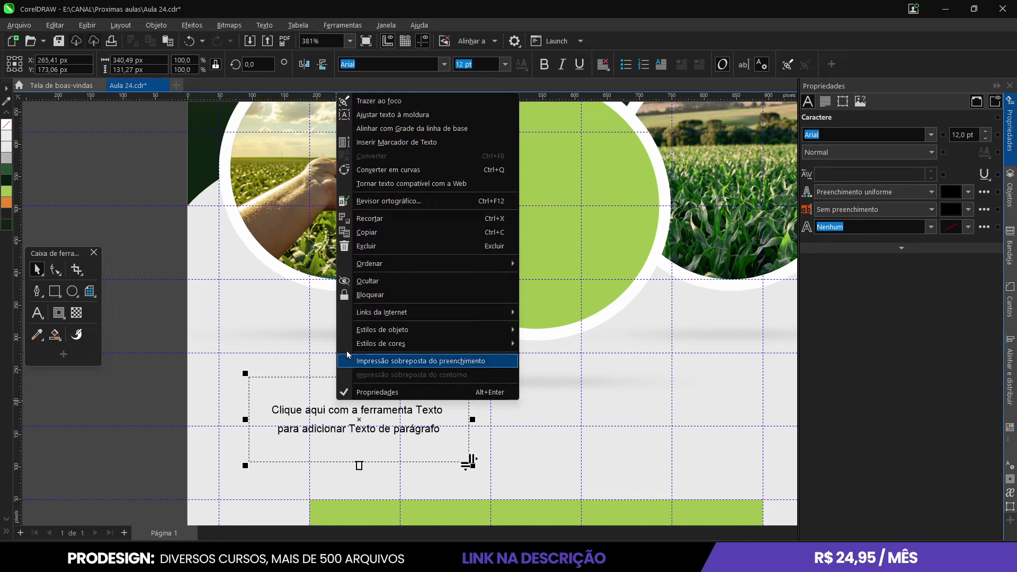
left_click(376, 144)
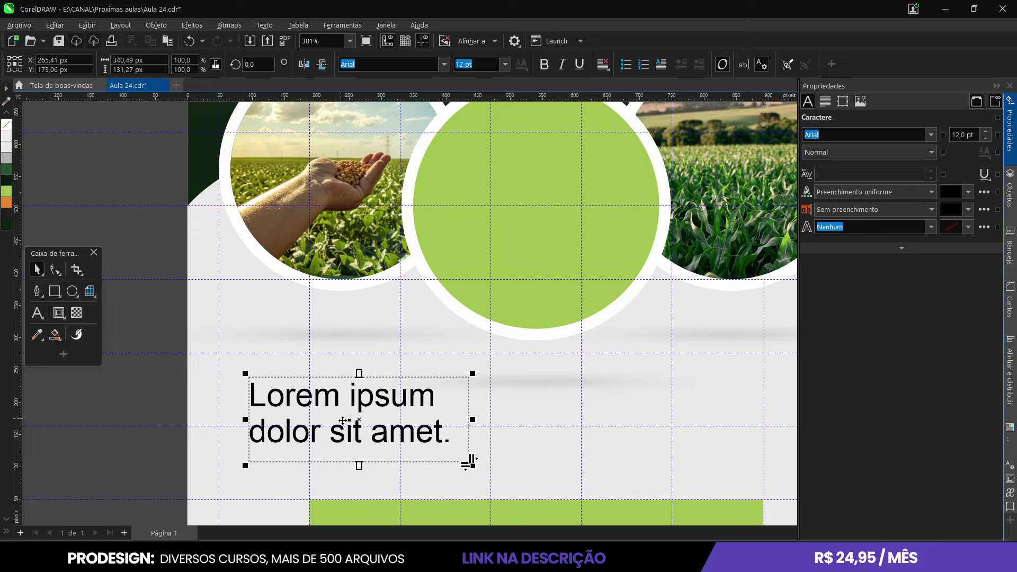
key("ctrl+z")
Set the empty text frame's font size to 9 pt and fill it with placeholder text
left_click(505, 65)
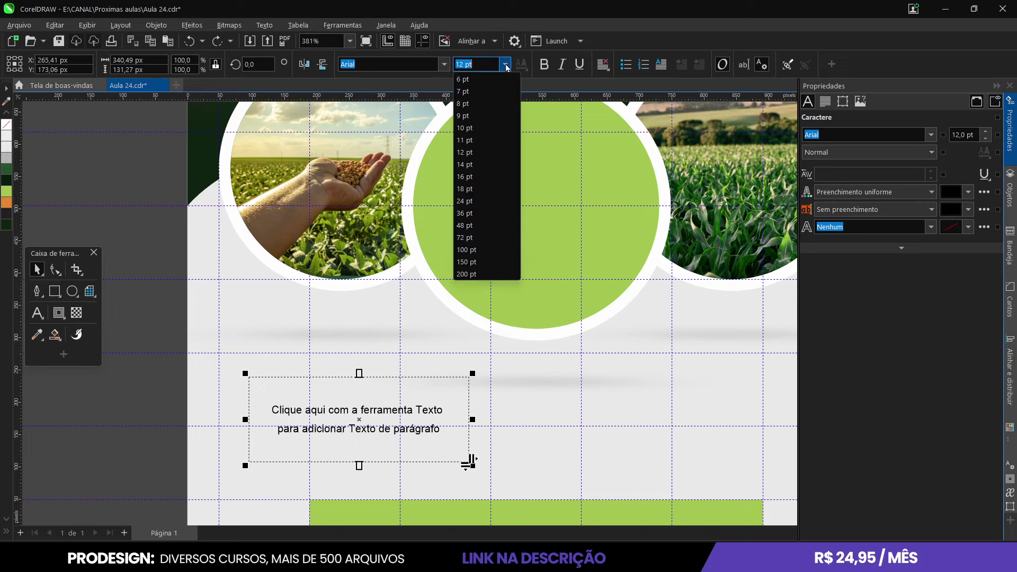
left_click(476, 116)
right_click(354, 374)
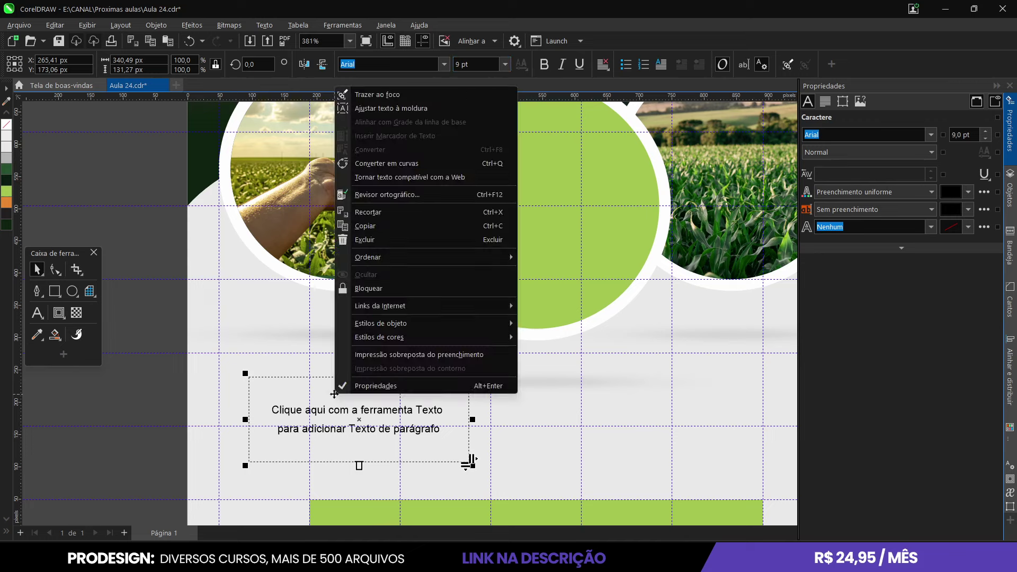
left_click(381, 135)
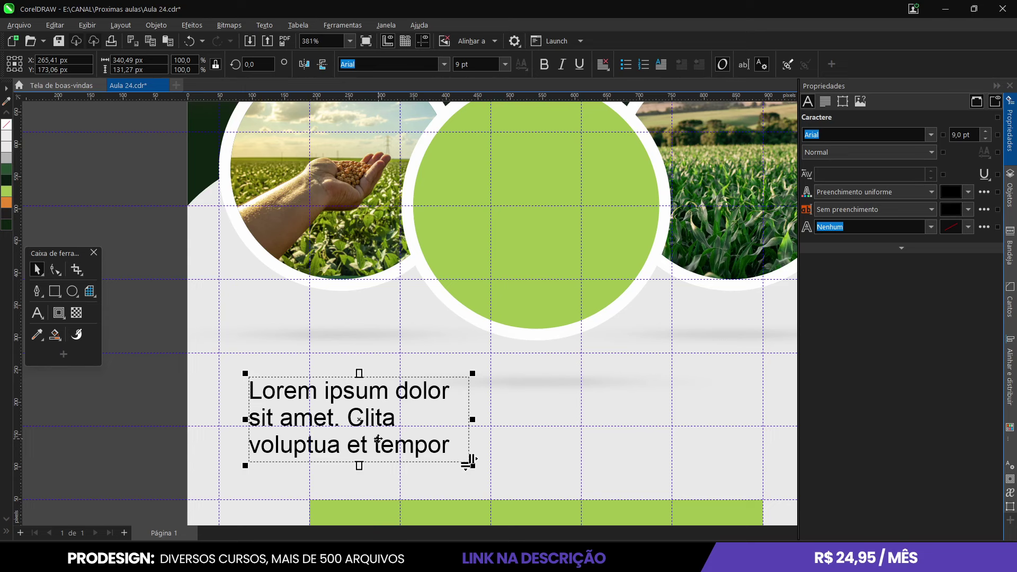
Convert the placeholder paragraph to artistic text and center-align its lines
scroll(358, 441, "down", 2)
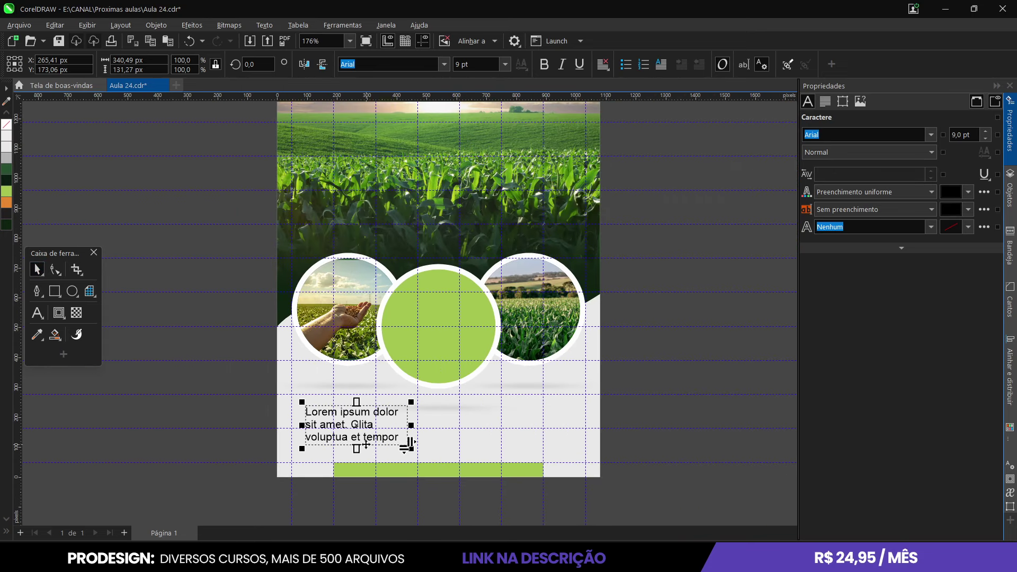
scroll(357, 441, "up", 1)
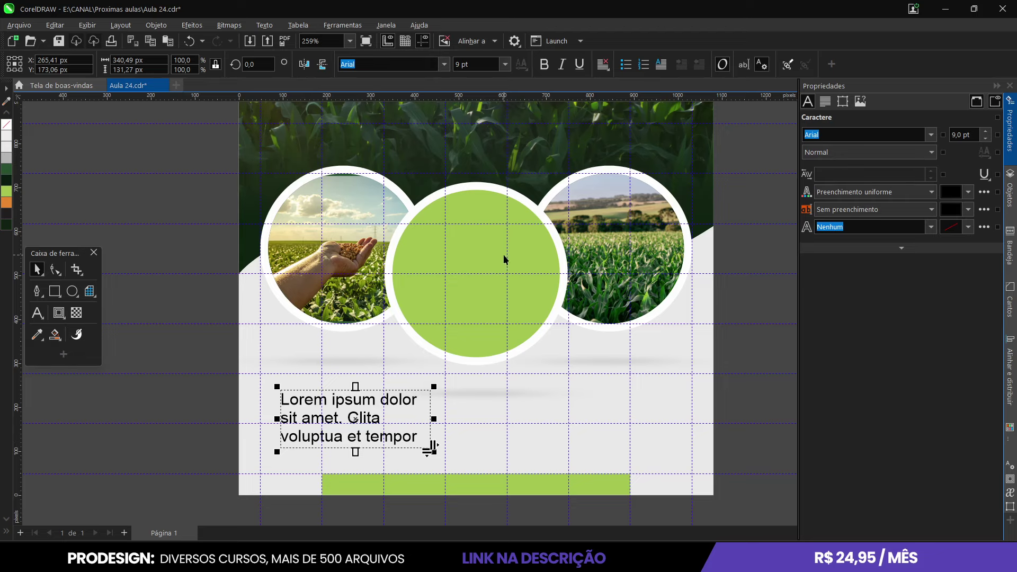
key("ctrl+F8")
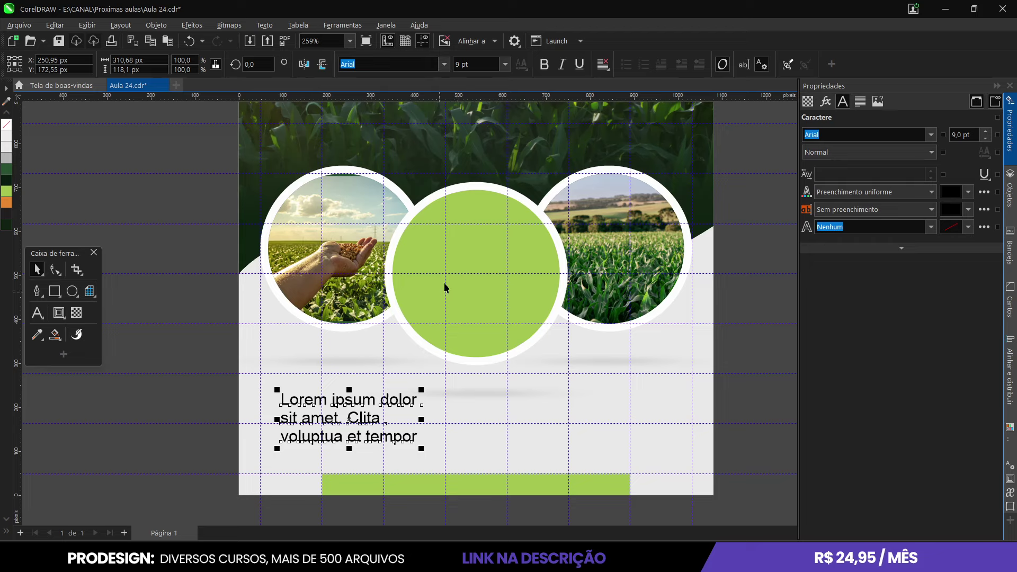
left_click(603, 64)
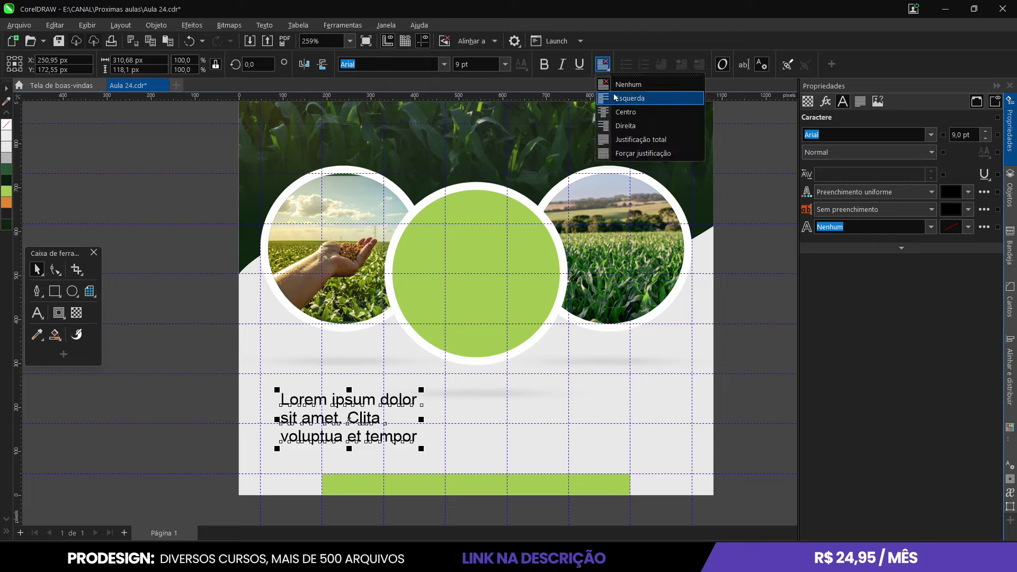
left_click(619, 112)
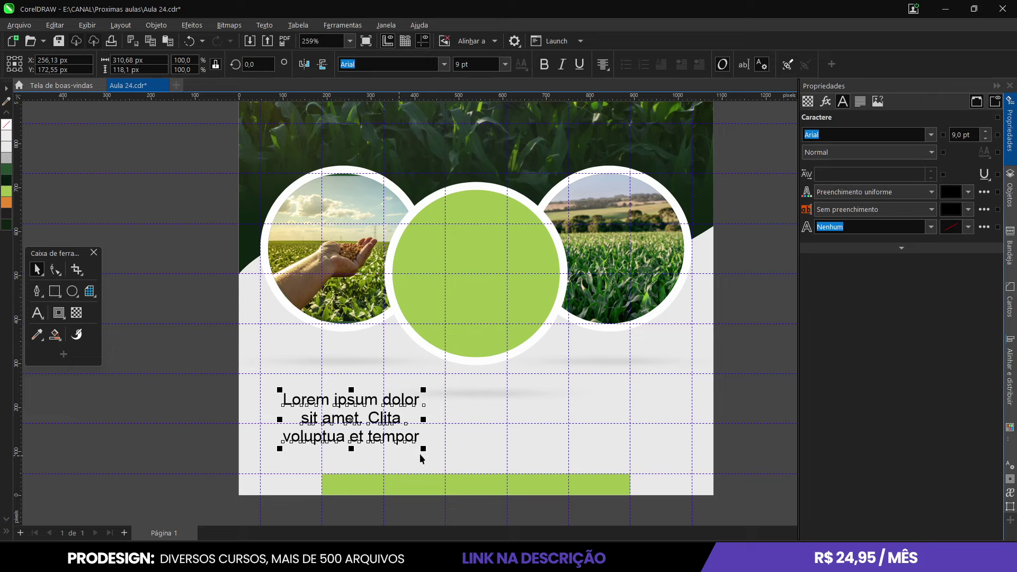
Scale the placeholder text down proportionally to about 6.6 pt and set its font to Poppins ExtraBold
left_click_drag(423, 449, 395, 441)
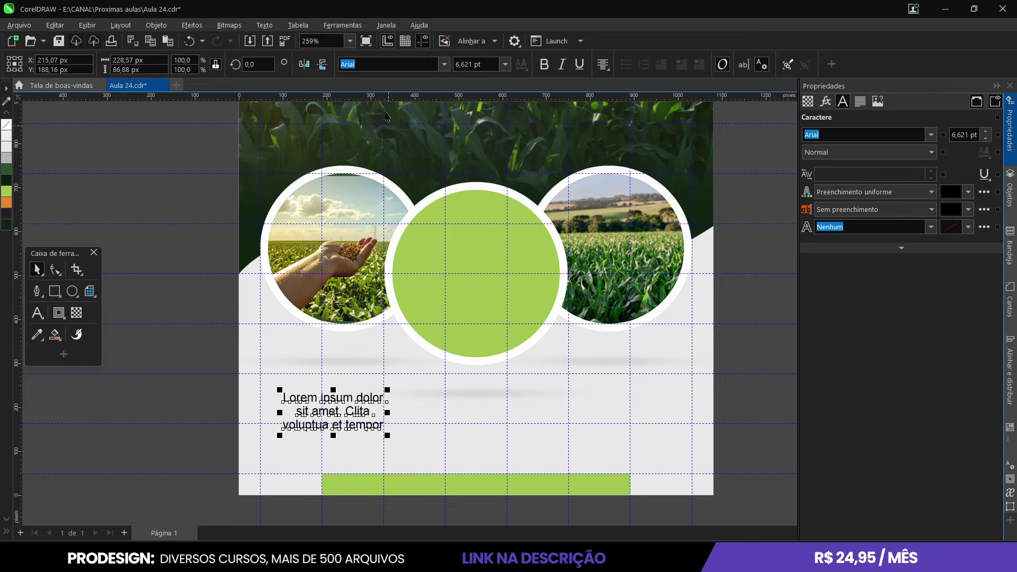
left_click(447, 65)
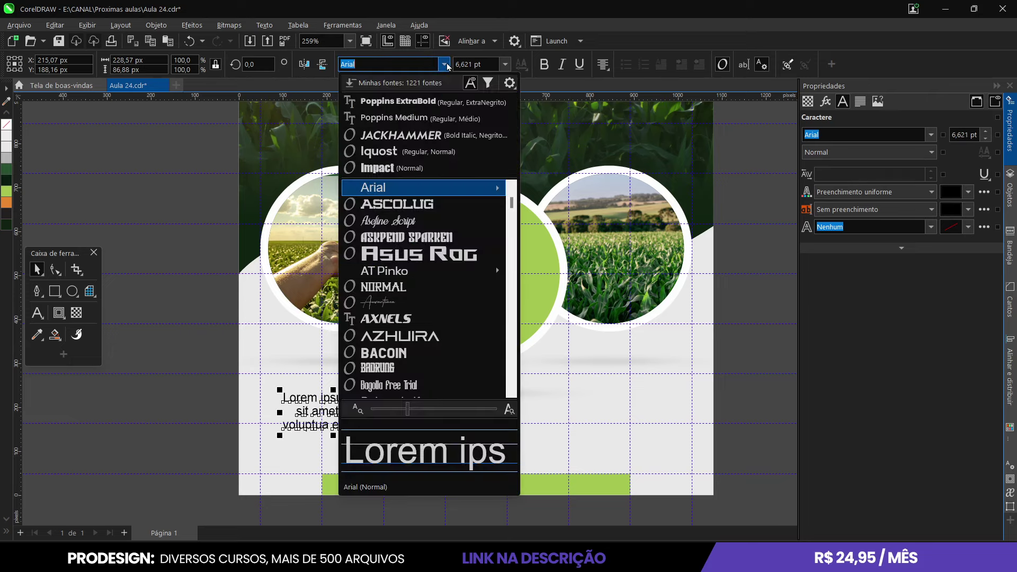
left_click(409, 100)
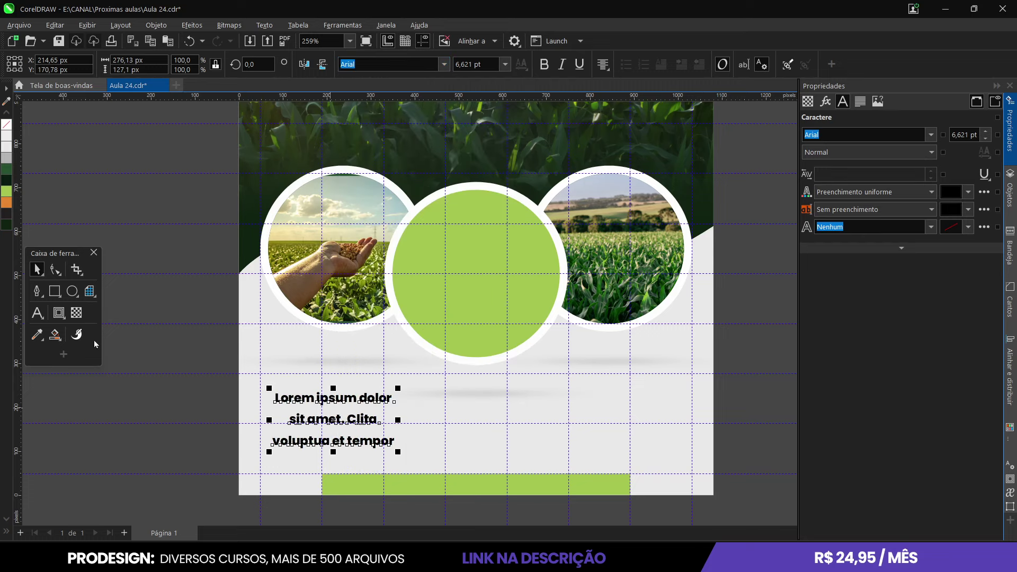
Tighten the line spacing of the placeholder text so the block is about 94 px high
left_click(60, 270)
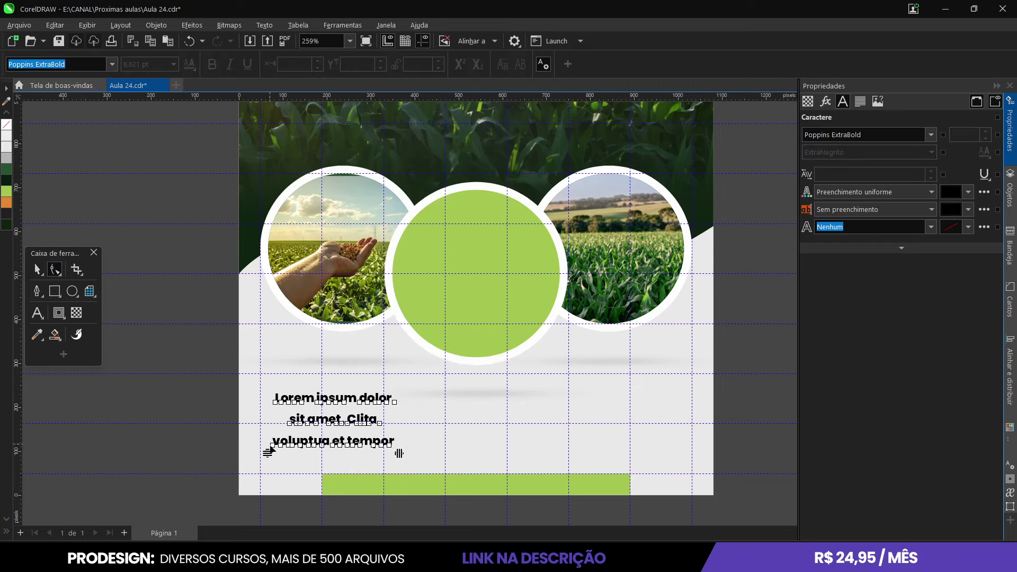
left_click_drag(267, 453, 264, 429)
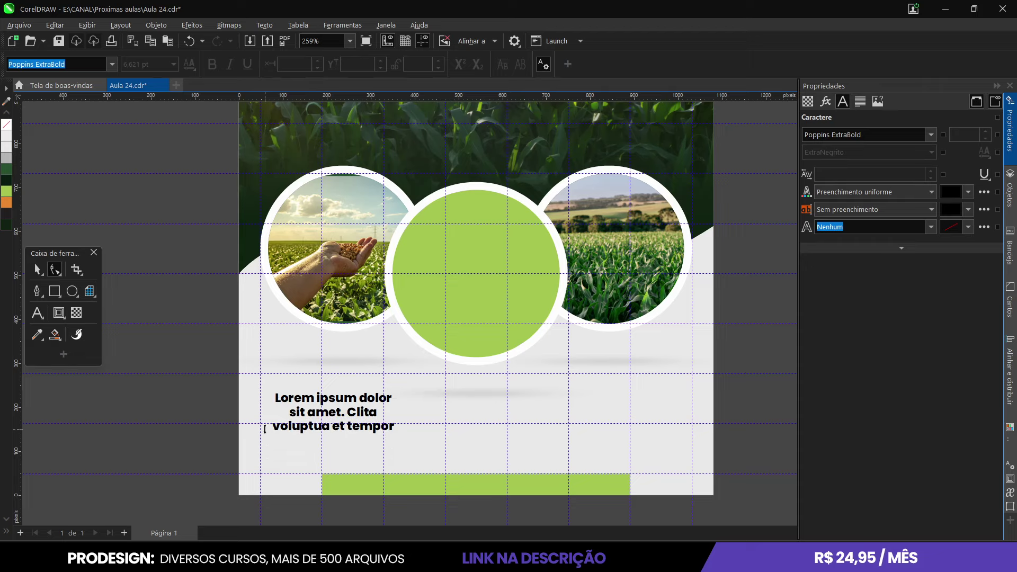
left_click(37, 270)
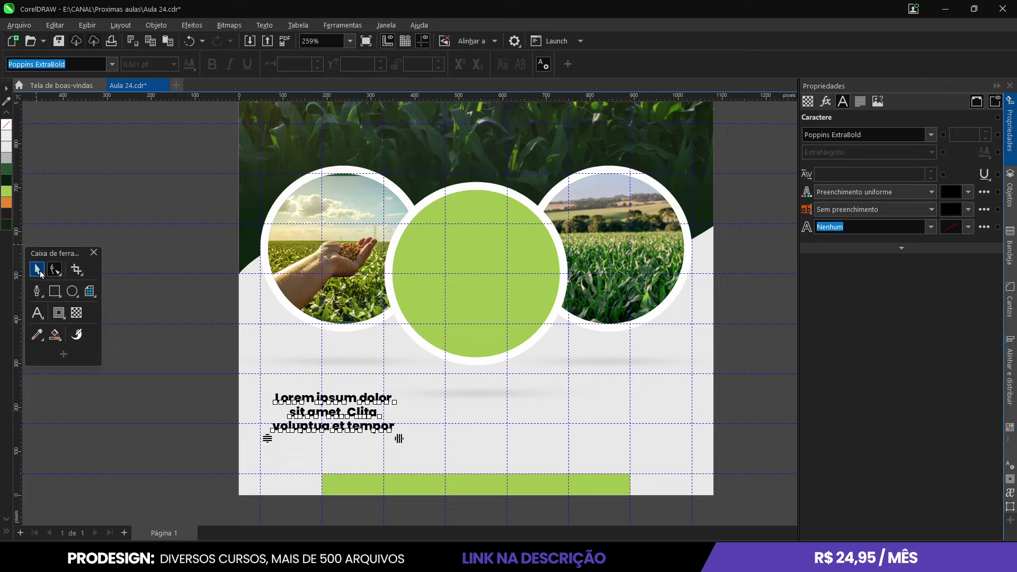
Color the placeholder text dark green and scale it down proportionally to about 212 × 72 px
left_click(6, 167)
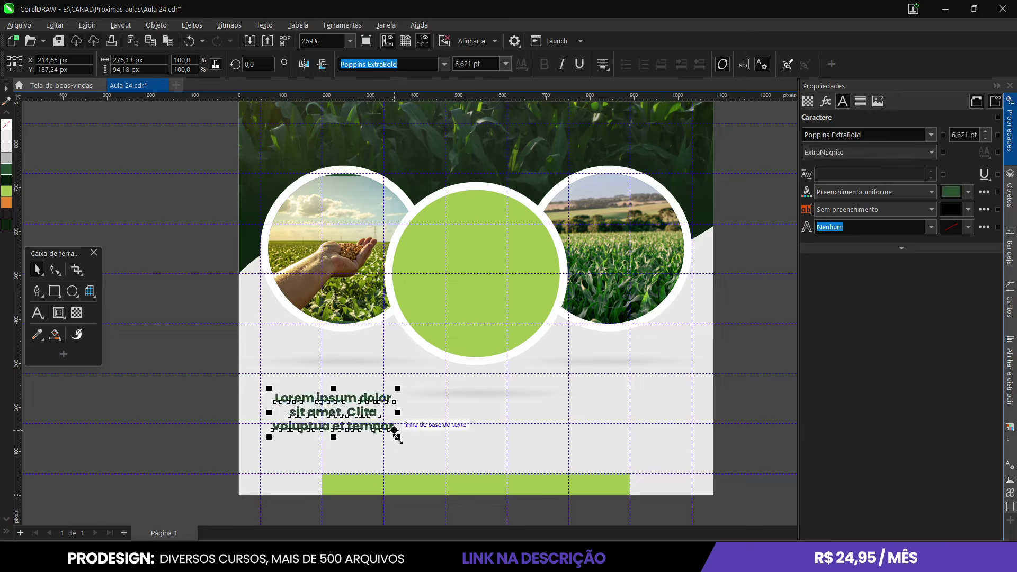
left_click_drag(398, 437, 377, 423)
left_click_drag(370, 388, 370, 390)
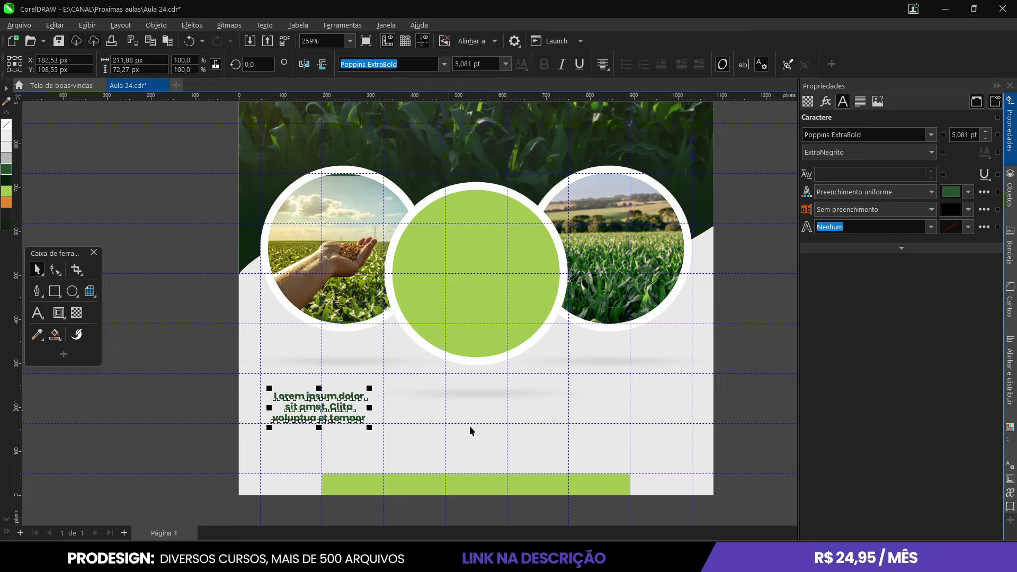
Move the center, right and left shadows up closer to the circles above them
left_click(483, 393)
left_click_drag(483, 393, 483, 385)
left_click(480, 312)
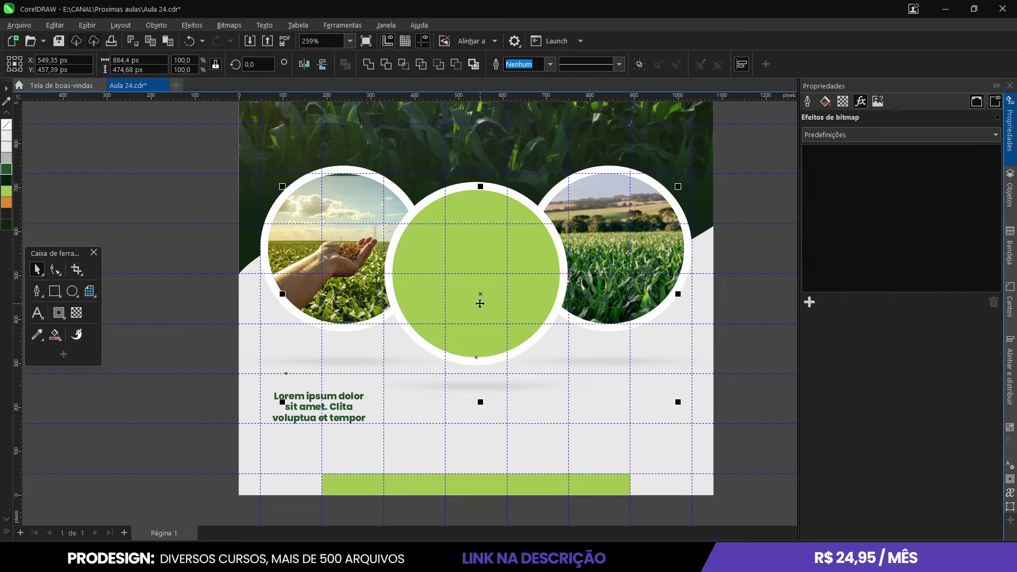
left_click(622, 357)
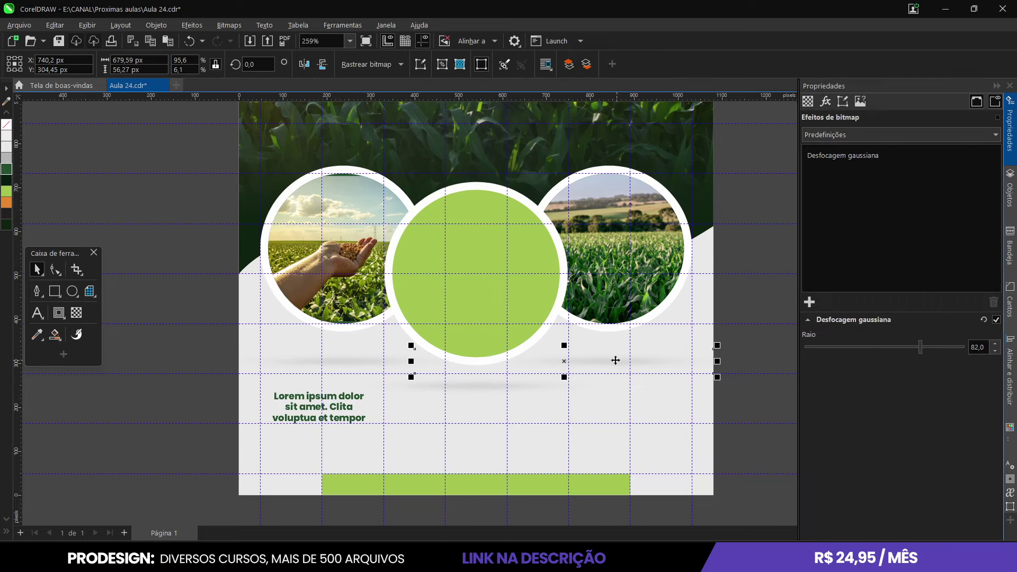
left_click_drag(609, 359, 613, 355)
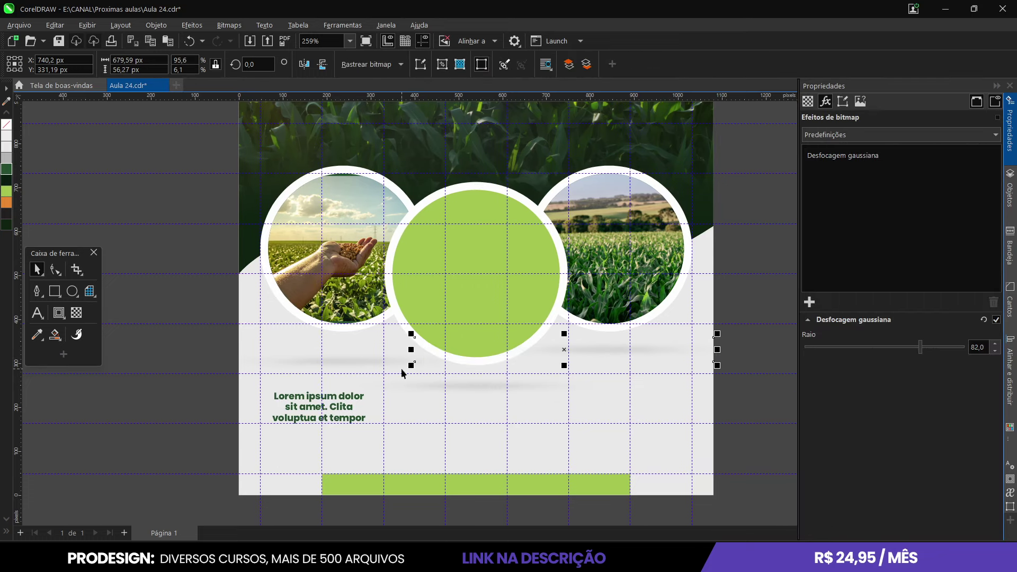
left_click(350, 363, "shift")
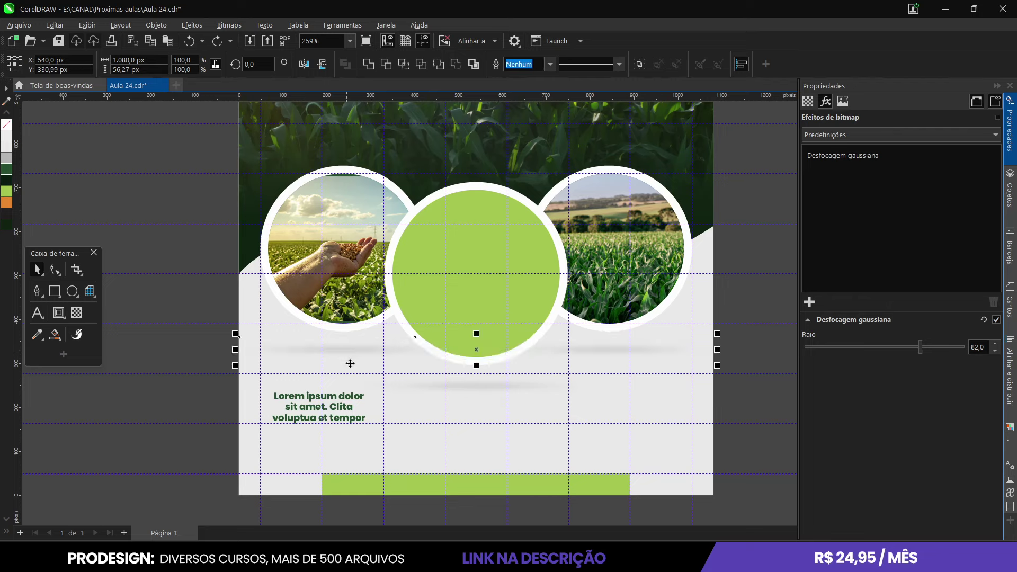
Center the dark green text block horizontally beneath the lime-green circle
left_click(326, 395)
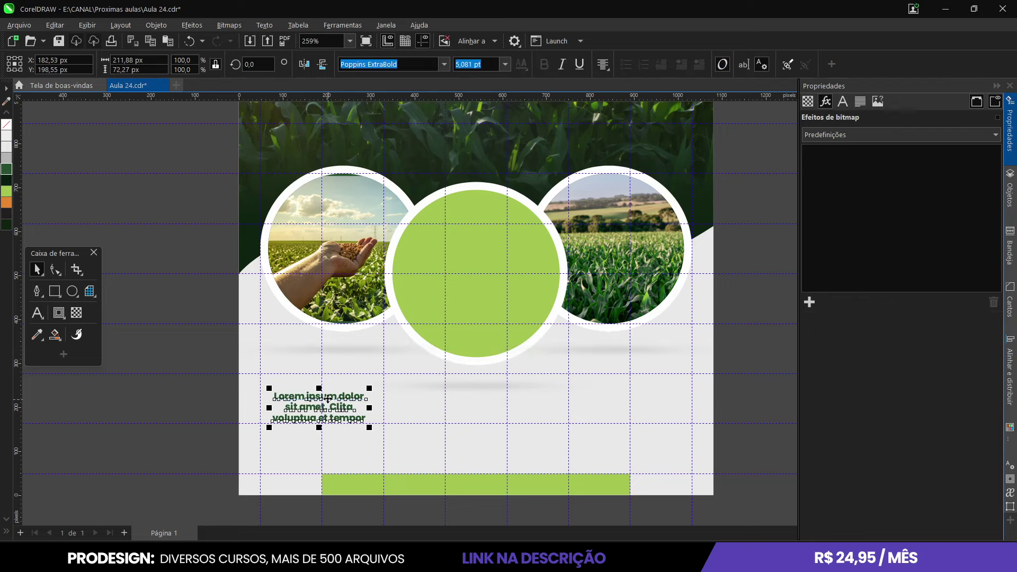
left_click_drag(328, 398, 334, 416)
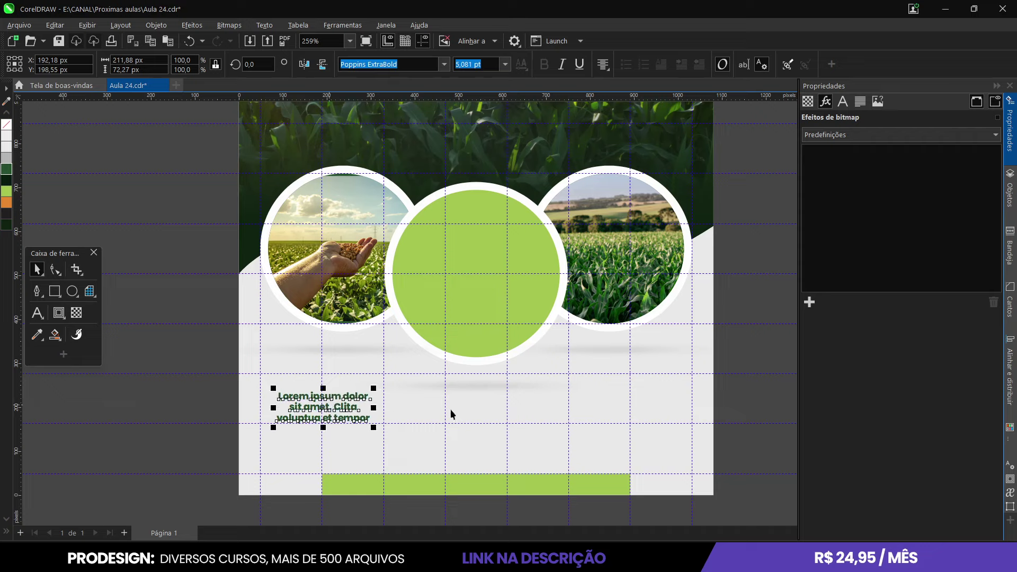
left_click(460, 287, "shift")
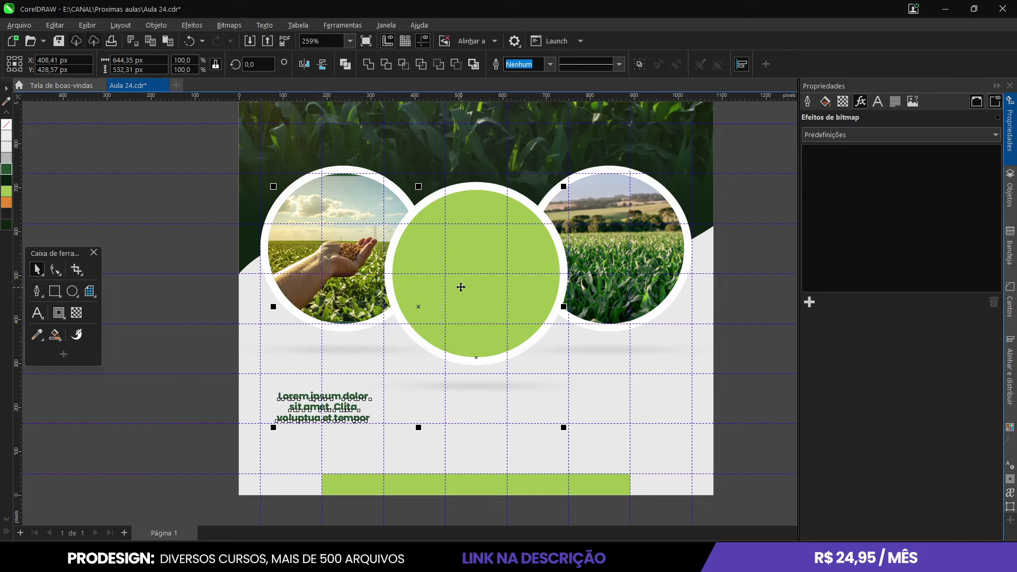
key("c")
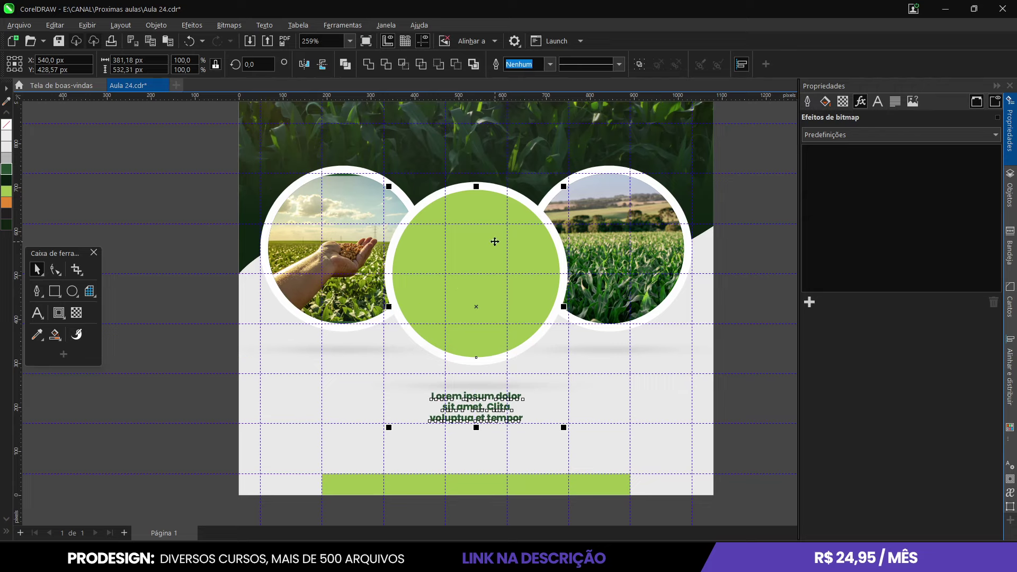
left_click(752, 406)
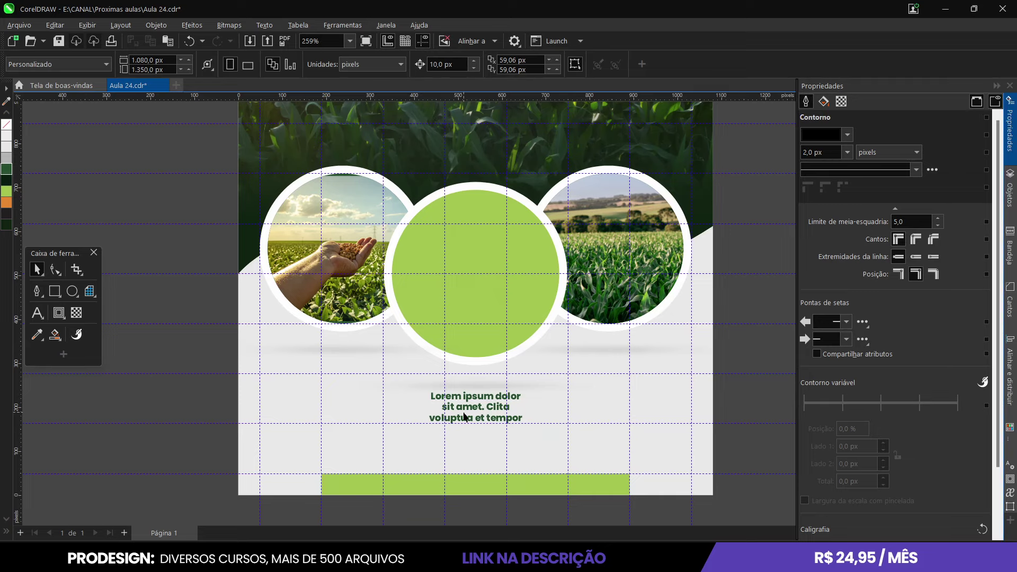
Copy the text block beneath the hand-with-grains circle and center it horizontally on that circle
left_click(478, 406)
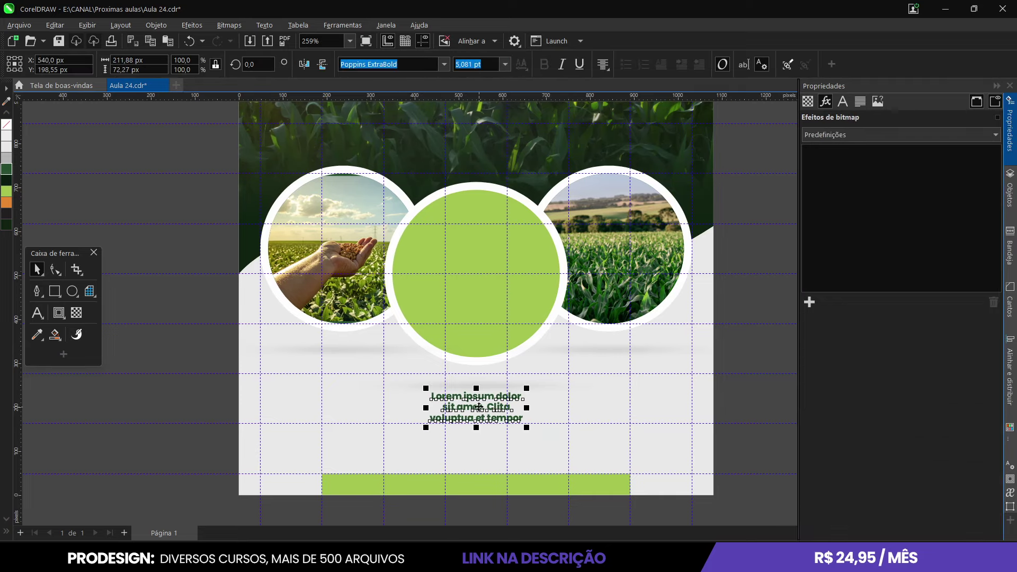
left_click_drag(479, 406, 335, 413)
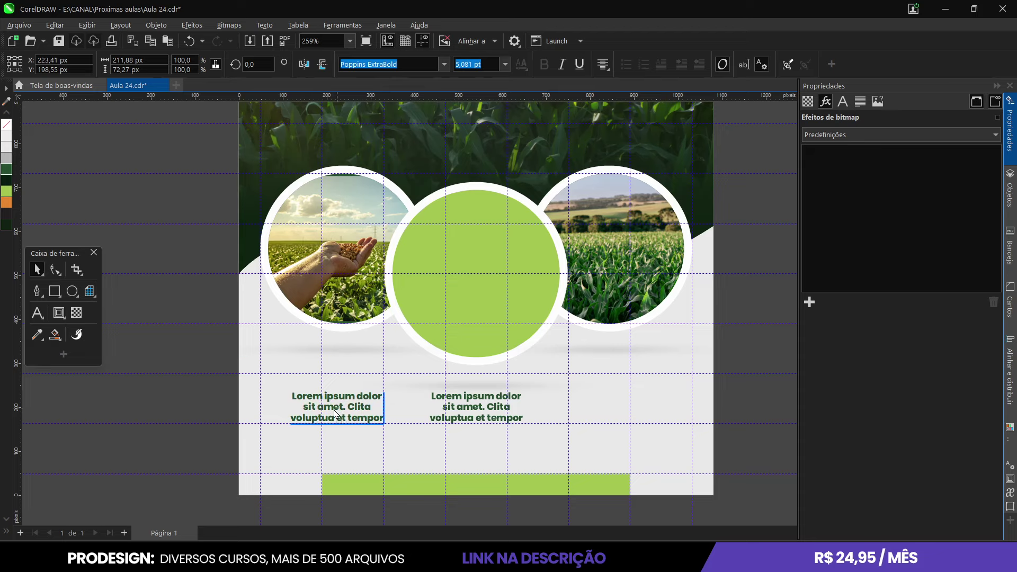
left_click(347, 286, "shift")
key("c")
left_click(193, 403)
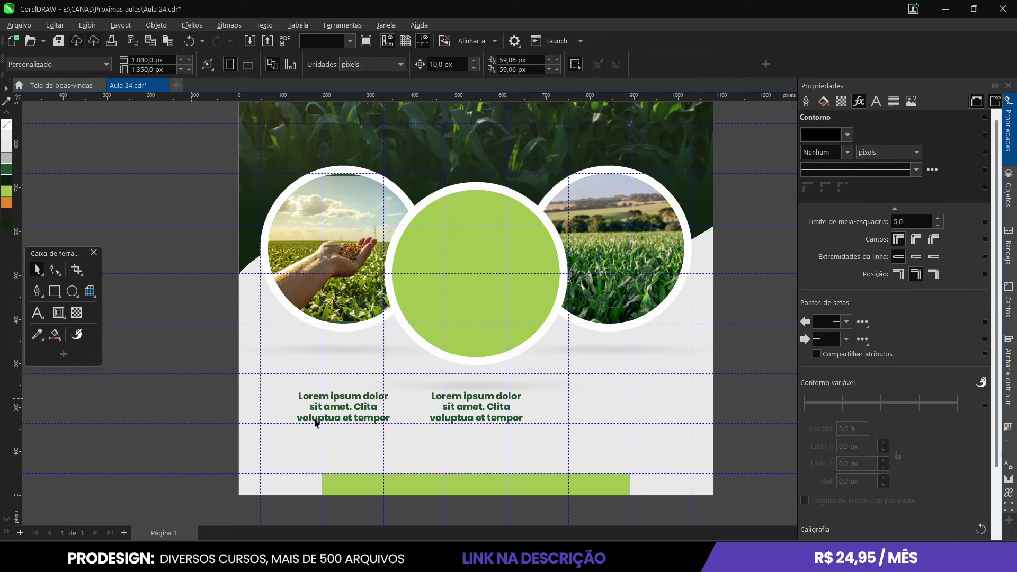
Copy the left text block beneath the cornfield photo circle and center it horizontally on that circle
left_click(342, 410)
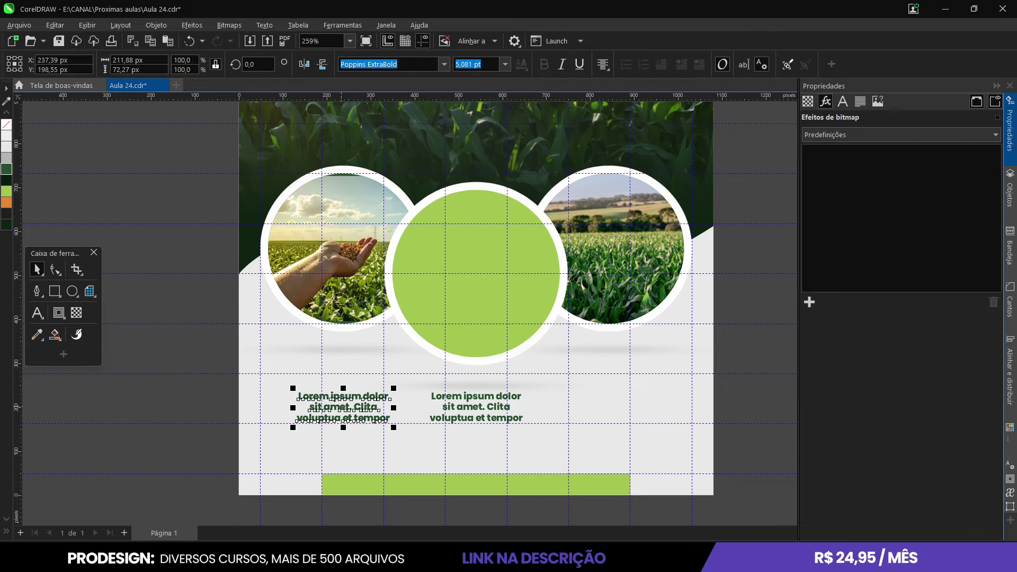
left_click(614, 272, "shift")
key("c")
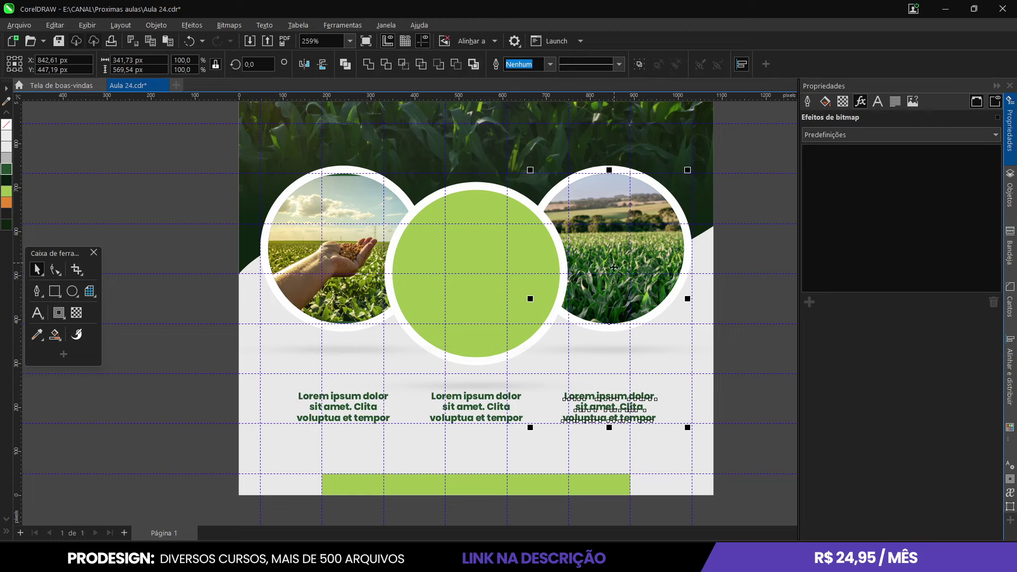
left_click(760, 376)
Draw a vertical divider line about 42 px tall between the left and center text blocks and color its outline dark green
left_click(37, 291)
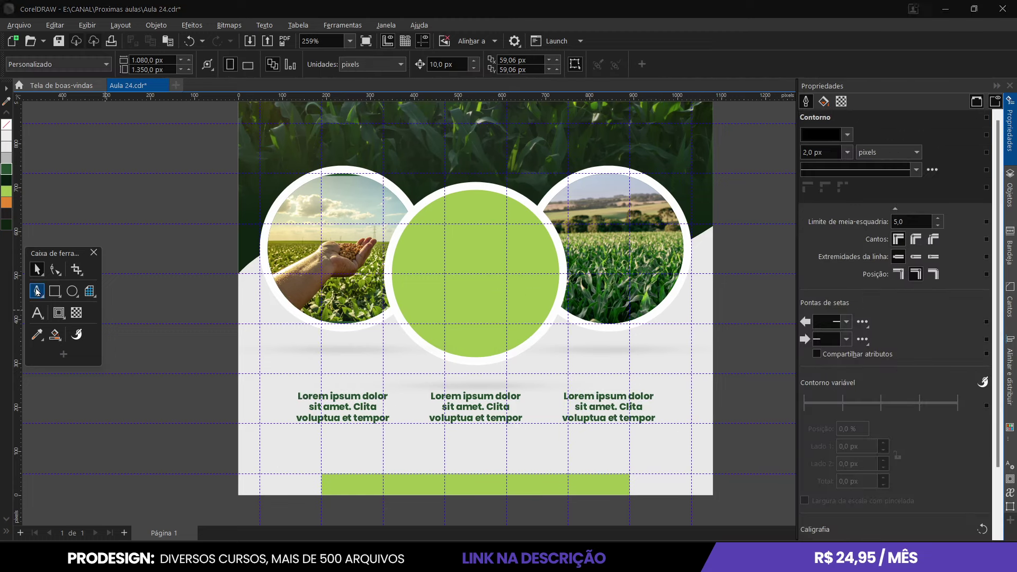
scroll(415, 429, "up", 3)
left_click(413, 433)
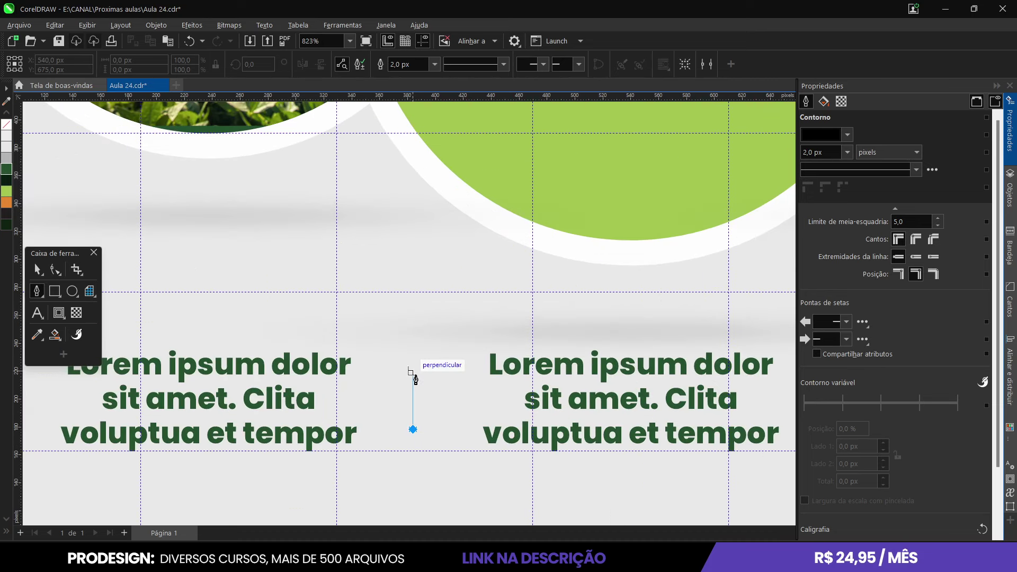
left_click(413, 366)
key("space")
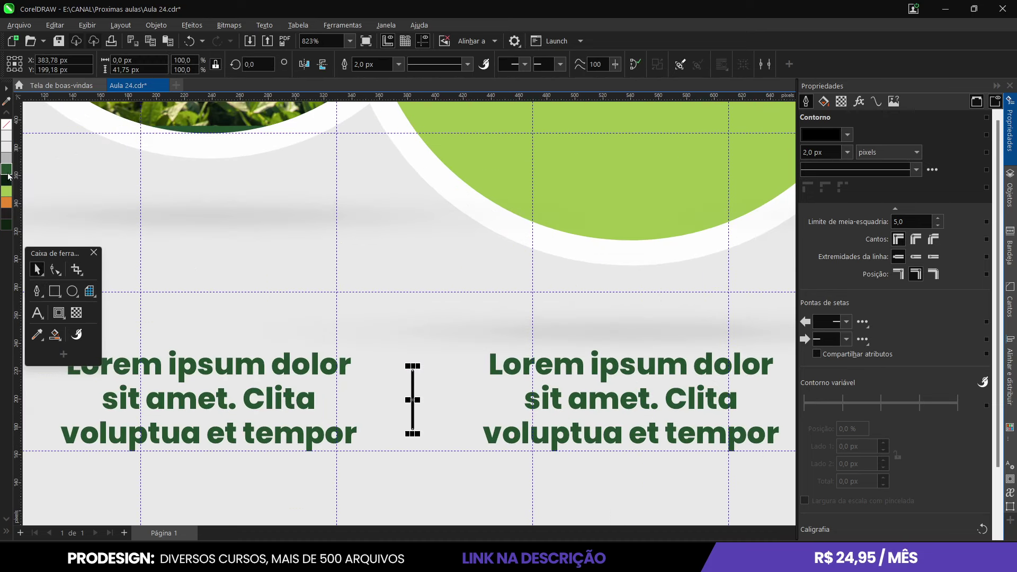
right_click(8, 173)
Copy the dark green divider line into the gap between the center and right text blocks
left_click_drag(408, 401, 547, 413)
scroll(416, 410, "down", 3)
scroll(391, 424, "down", 1)
scroll(500, 448, "up", 1)
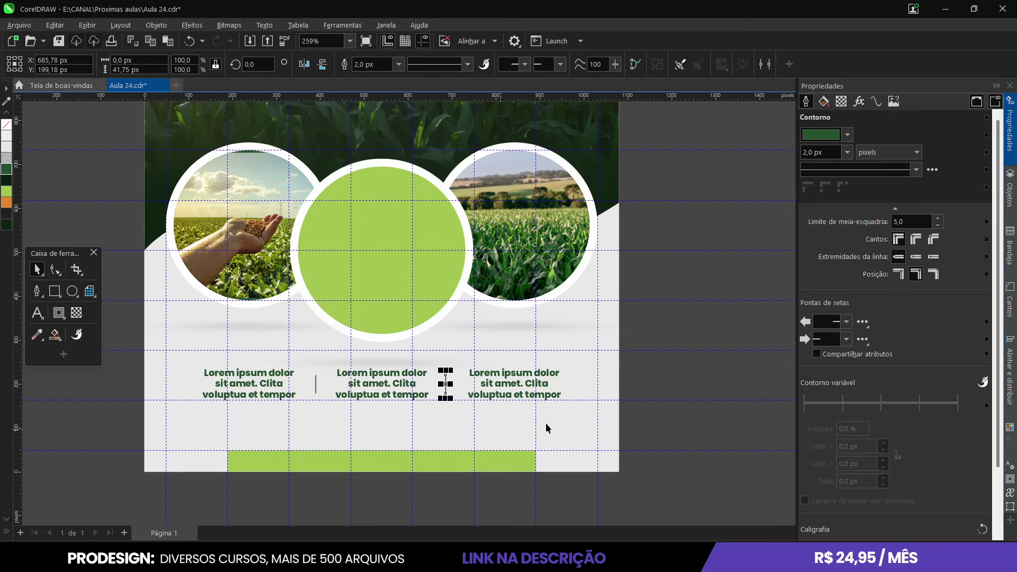
scroll(315, 389, "up", 1)
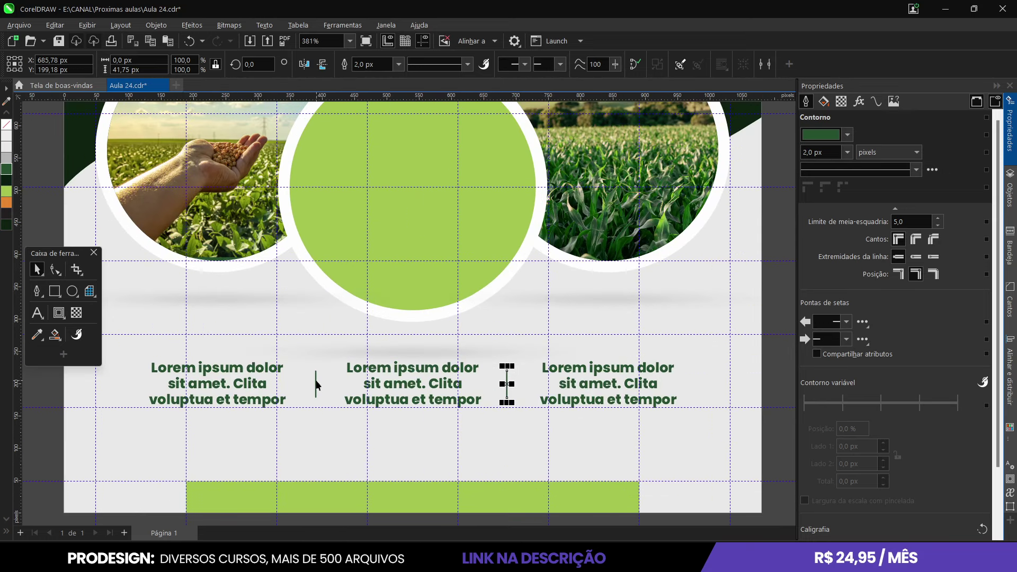
Group the two dark green divider lines and center the group horizontally on the center text block
left_click(315, 384, "shift")
key("ctrl+g")
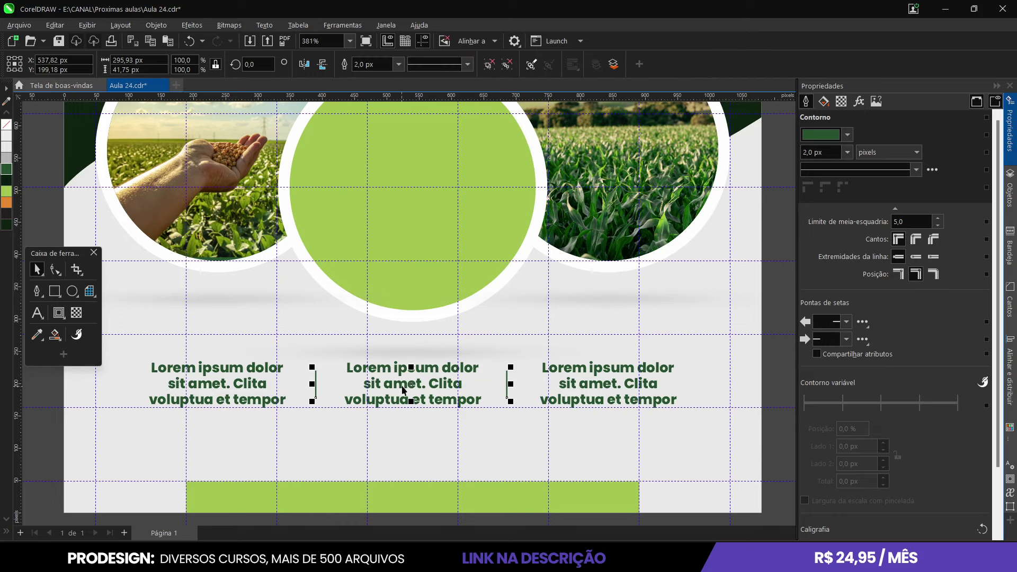
left_click(402, 387, "shift")
scroll(401, 386, "down", 2)
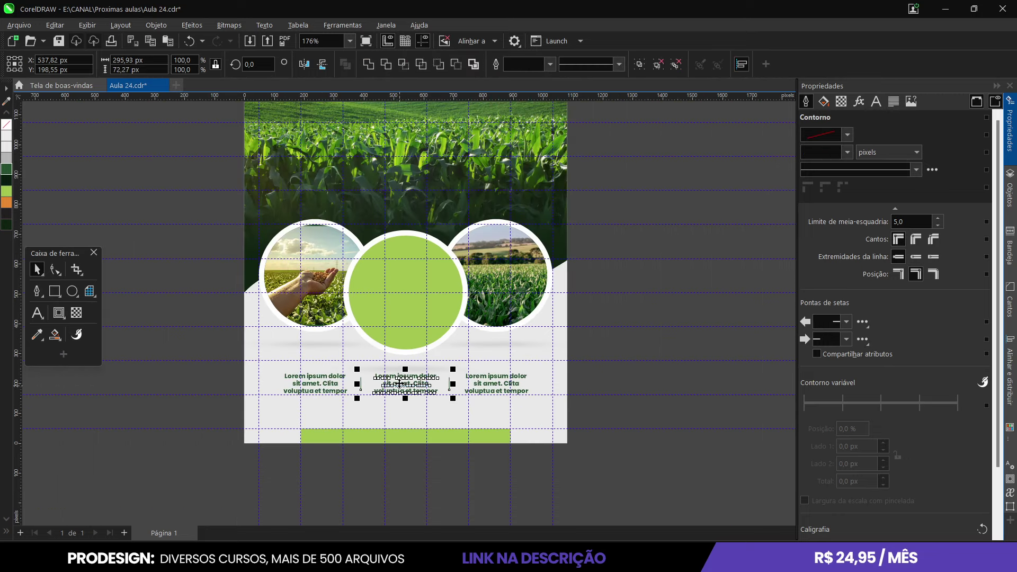
key("c")
left_click(608, 415)
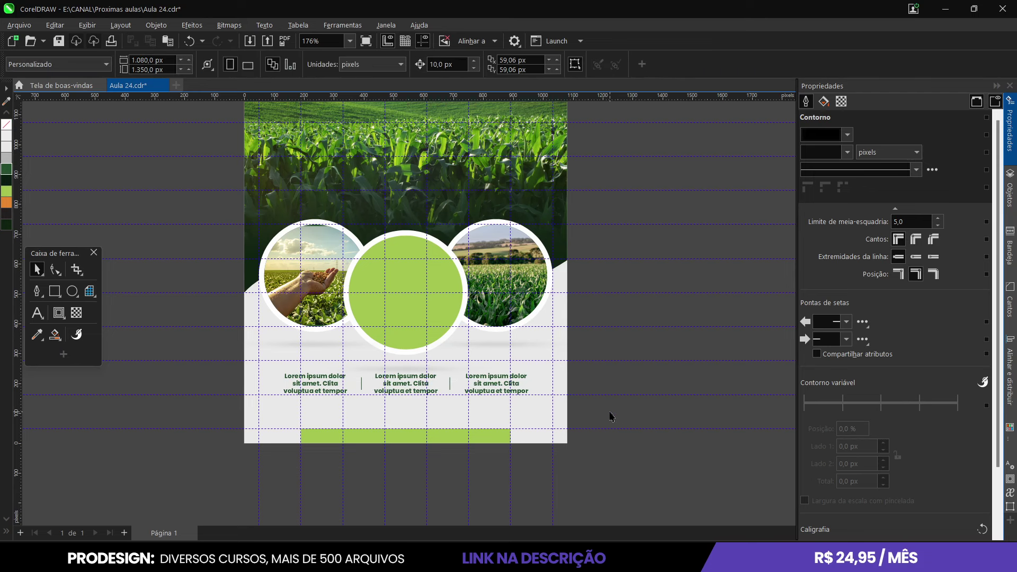
key("shift+F4")
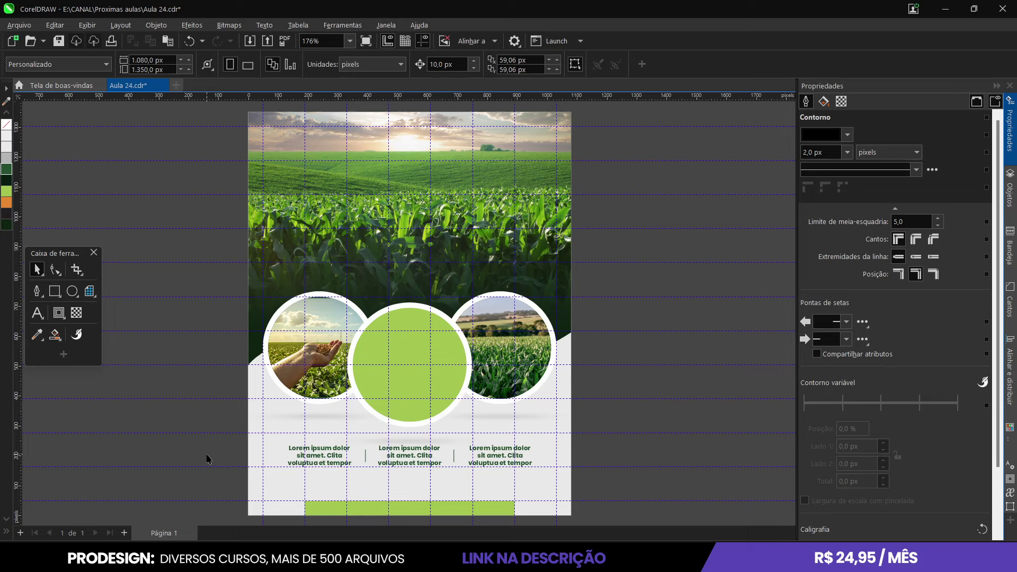
Copy the left text block into the space just above the lime-green footer and replace the copy's text with "SUA"
left_click(315, 451)
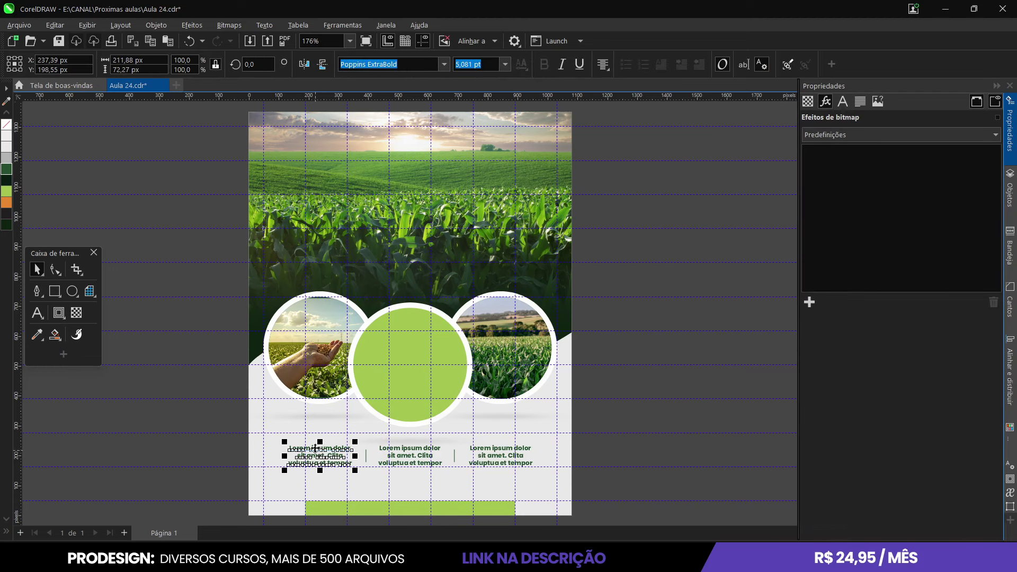
left_click_drag(315, 452, 327, 481)
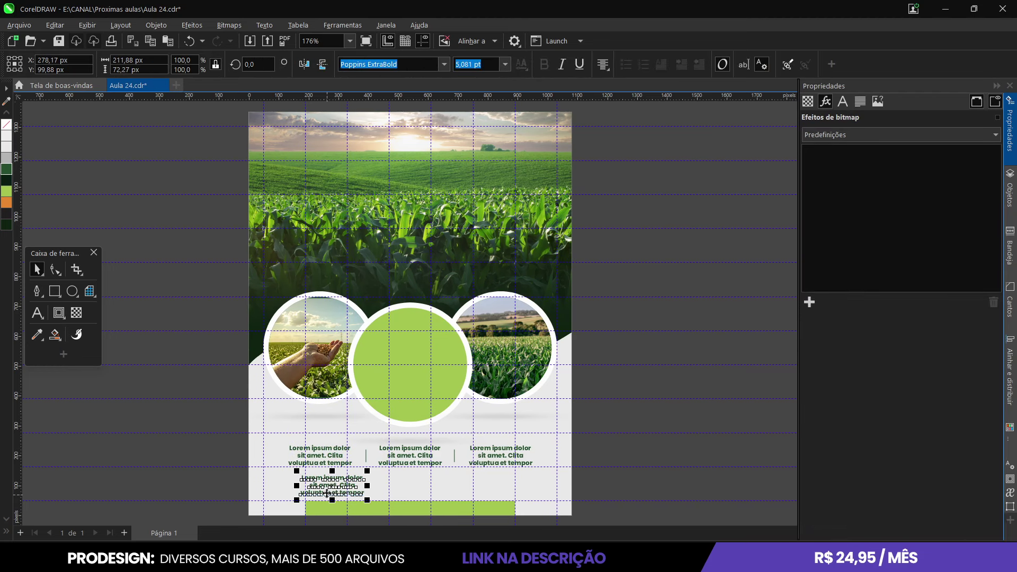
scroll(327, 486, "up", 2)
double_click(325, 482)
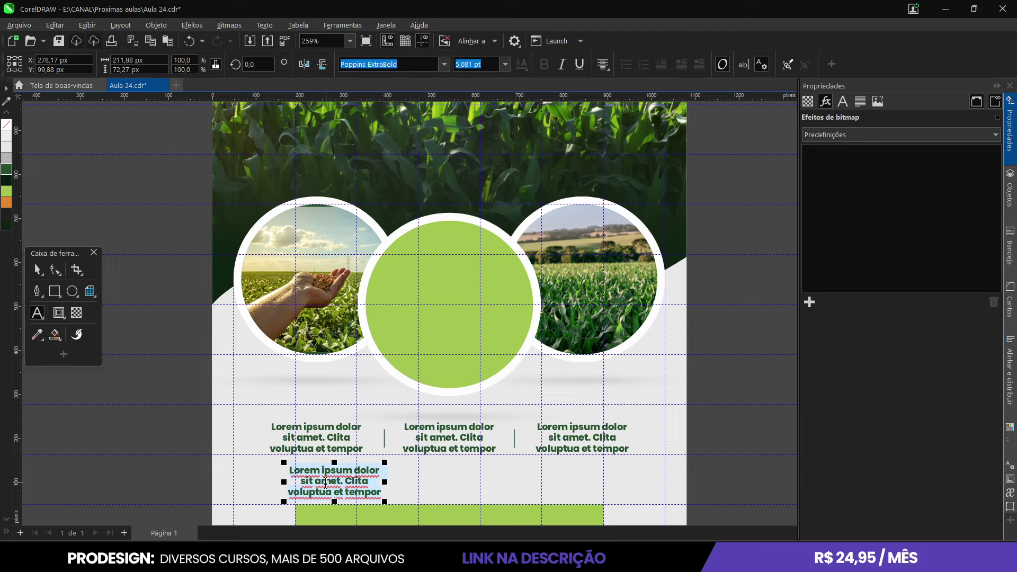
type("s")
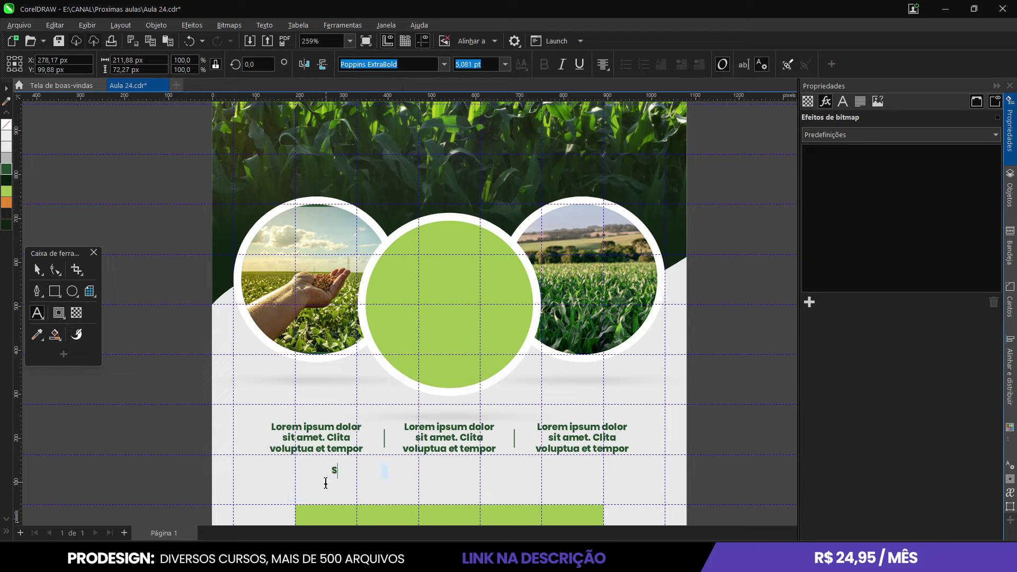
type("SUA")
left_click(37, 270)
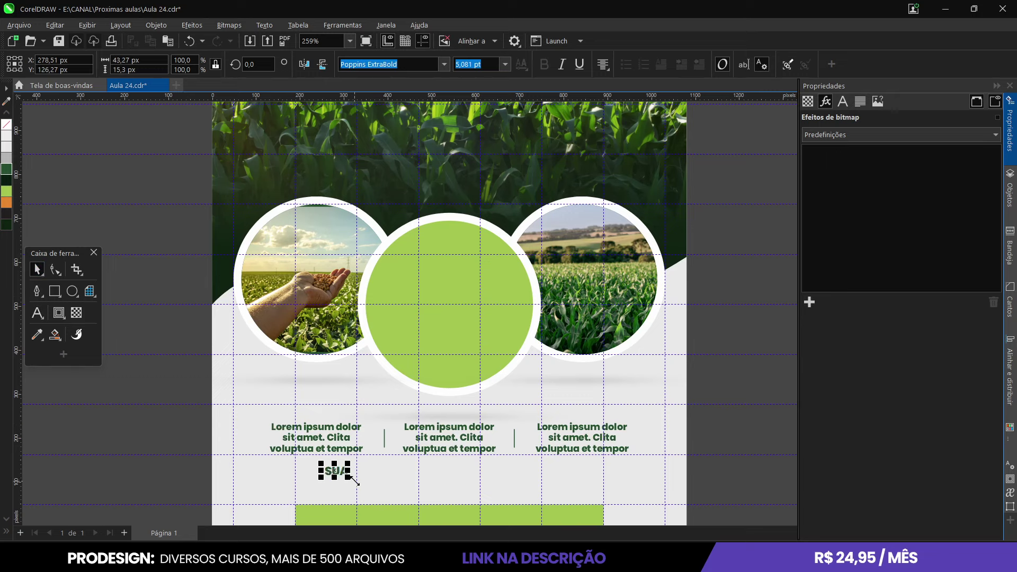
Enlarge the "SUA" text to about 8.5 pt and extend it to read "SUA LOGO"
left_click_drag(352, 478, 372, 486)
scroll(341, 474, "up", 3)
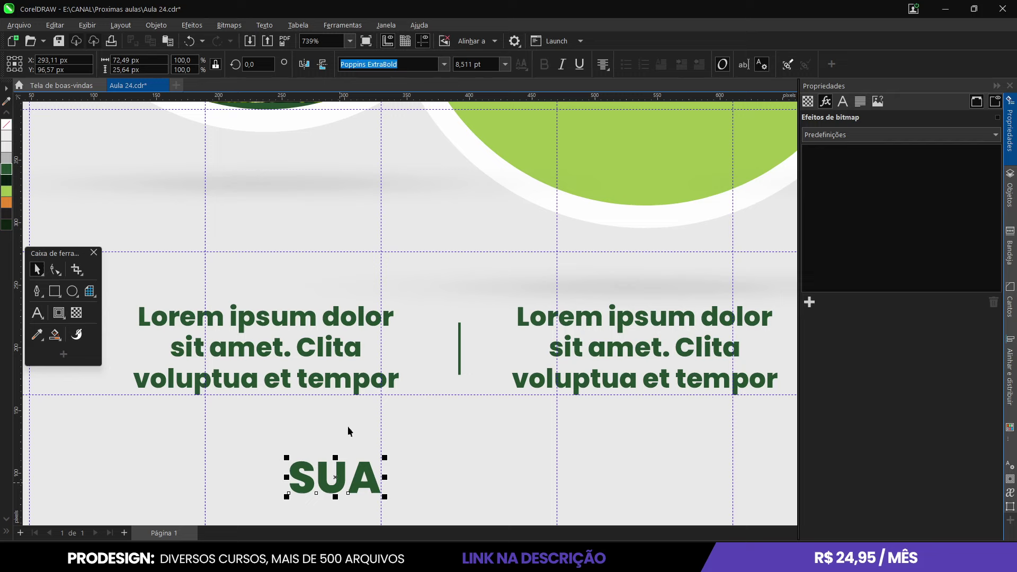
scroll(341, 461, "down", 2)
scroll(345, 471, "up", 1)
double_click(360, 416)
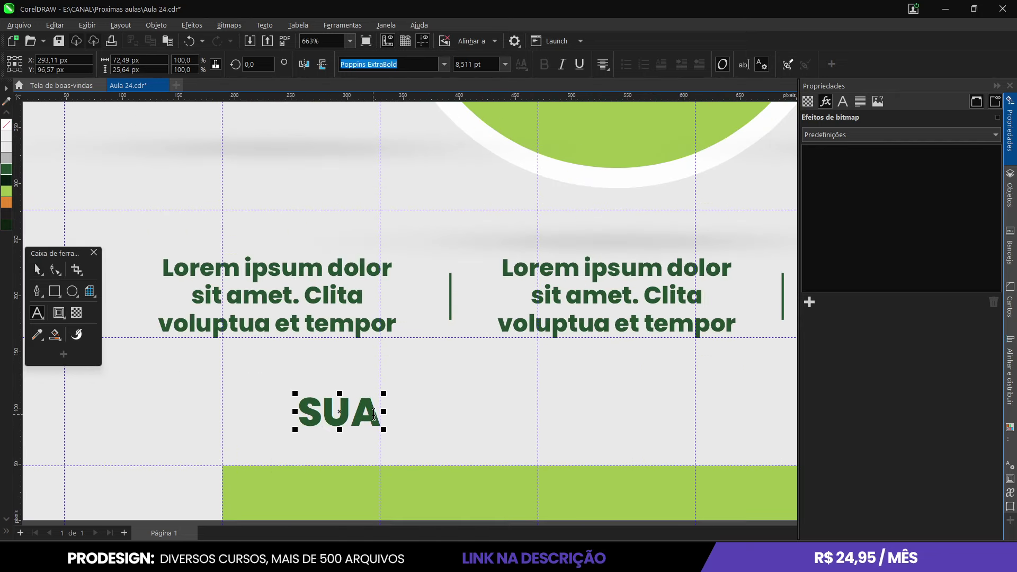
left_click(383, 416)
type("LOGO")
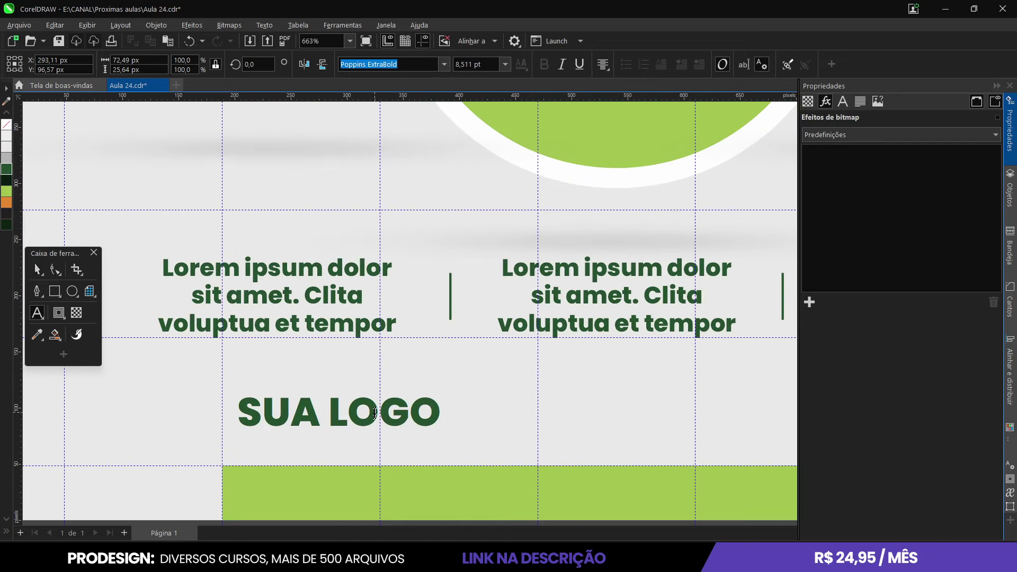
Break the "SUA LOGO" text apart into separate words and select the word "SUA"
key("ctrl+space")
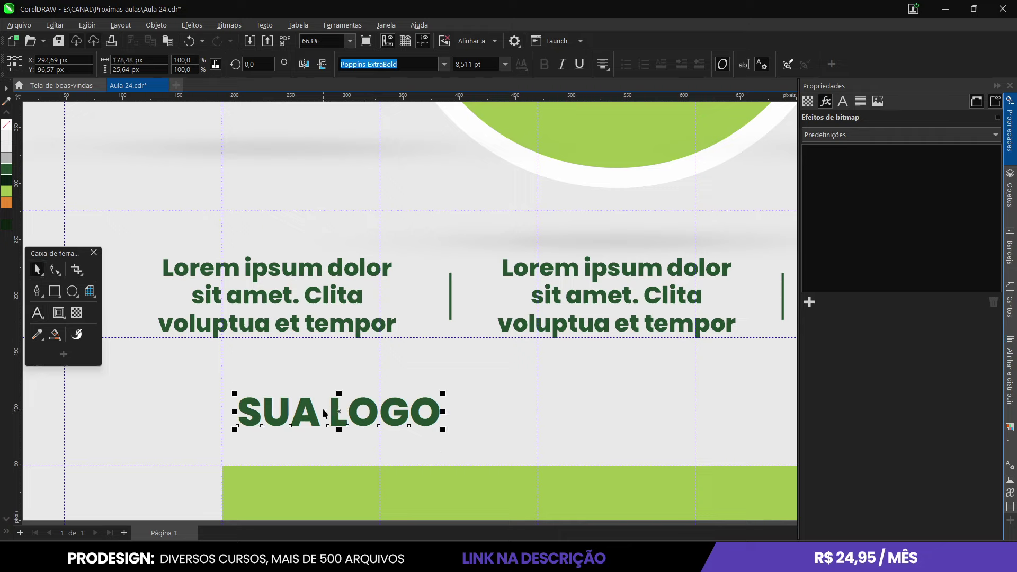
key("ctrl+k")
left_click(324, 412)
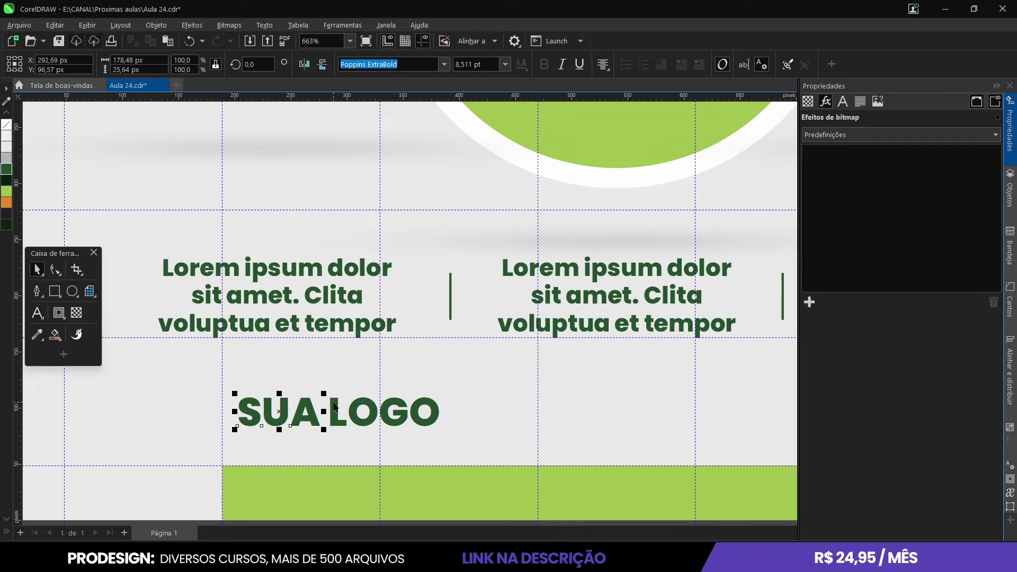
Set the word "SUA" beside "LOGO" in Poppins Medium and slightly tighten its letter spacing
left_click(445, 64)
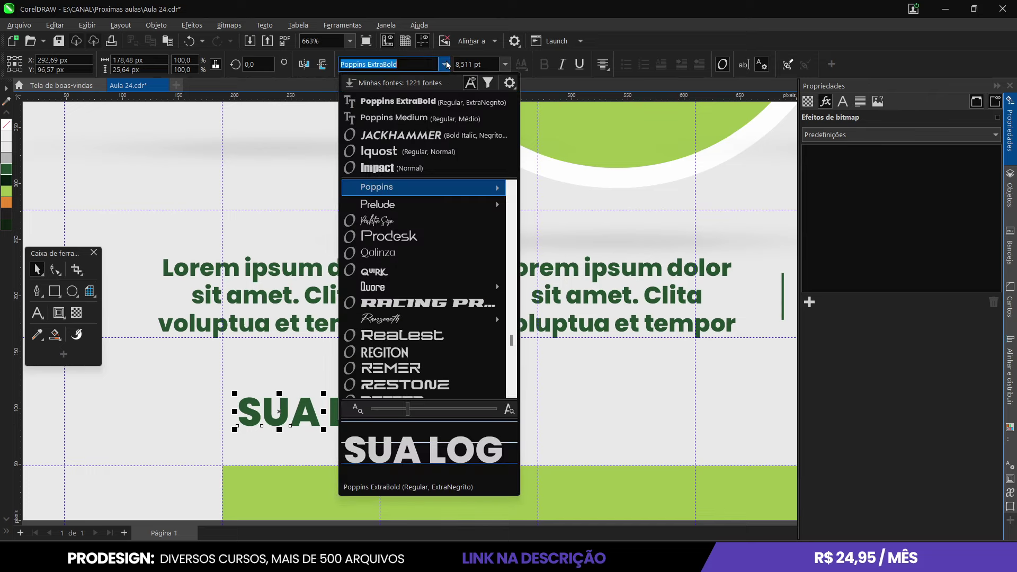
left_click(414, 117)
left_click(55, 270)
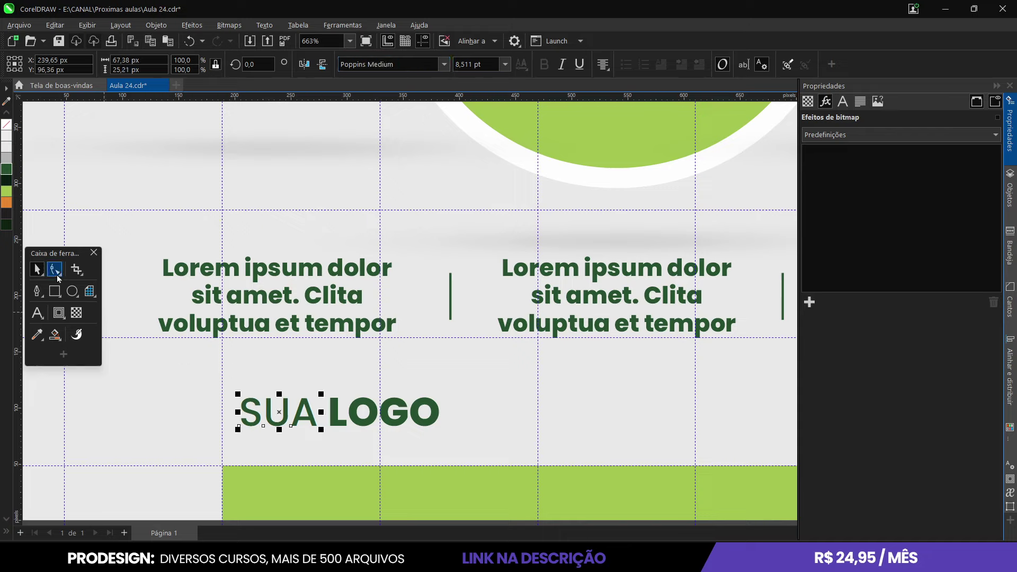
left_click_drag(321, 431, 319, 432)
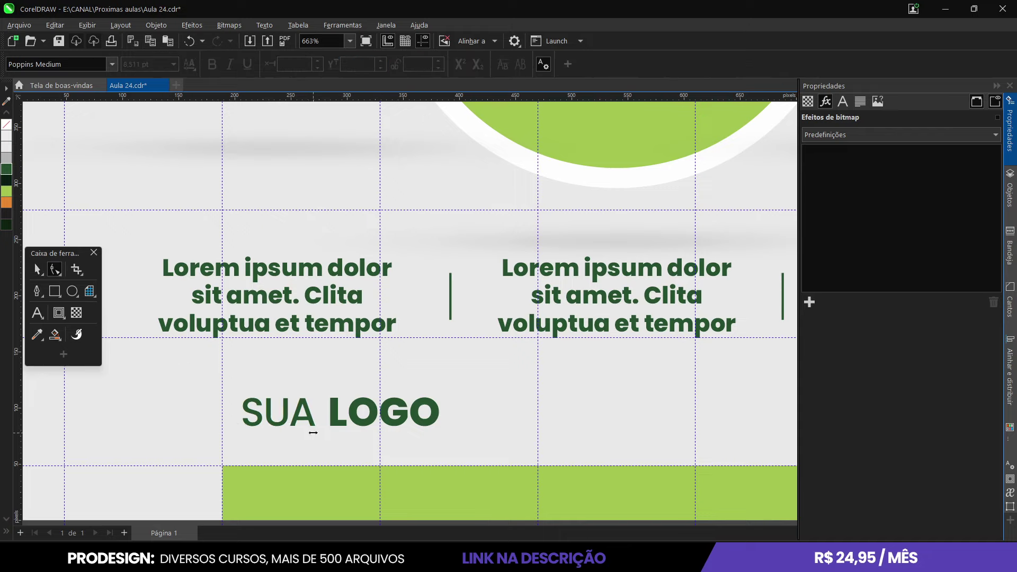
left_click(37, 269)
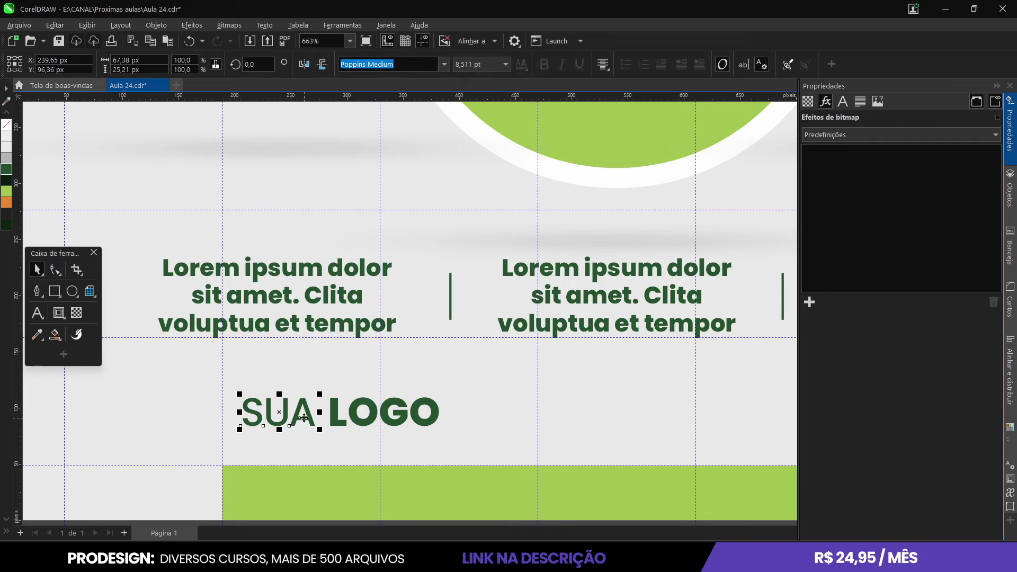
left_click(307, 418)
scroll(312, 411, "down", 4)
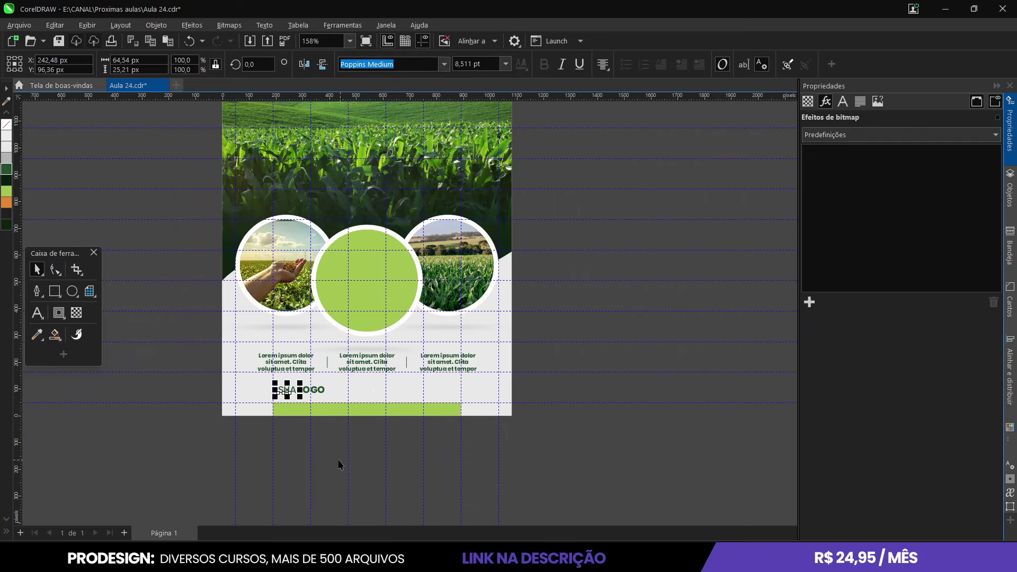
left_click(321, 456)
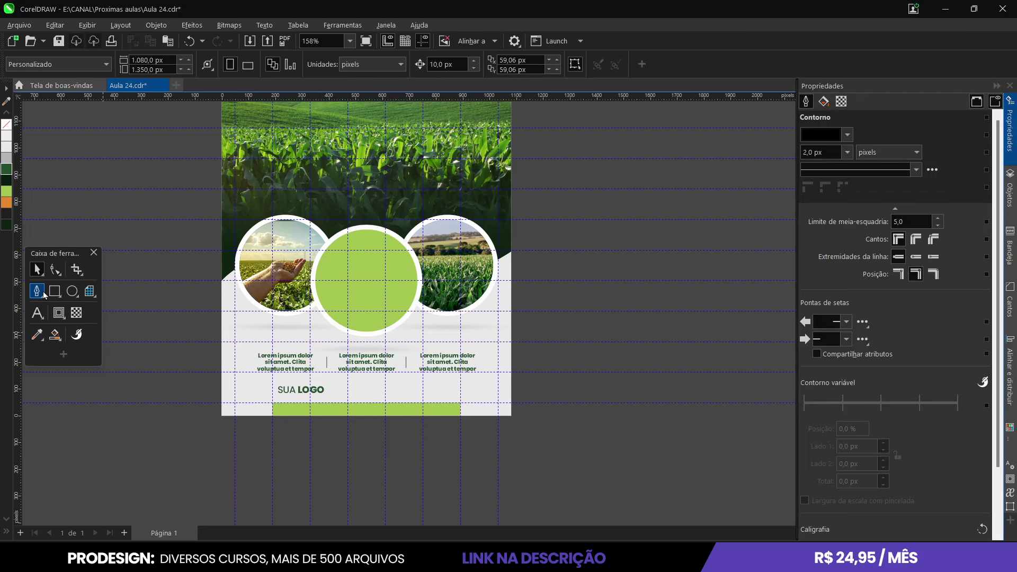
Draw a circle about 30 px in diameter to the right of "SUA LOGO", filled dark green with no outline
left_click(74, 292)
scroll(336, 384, "up", 4)
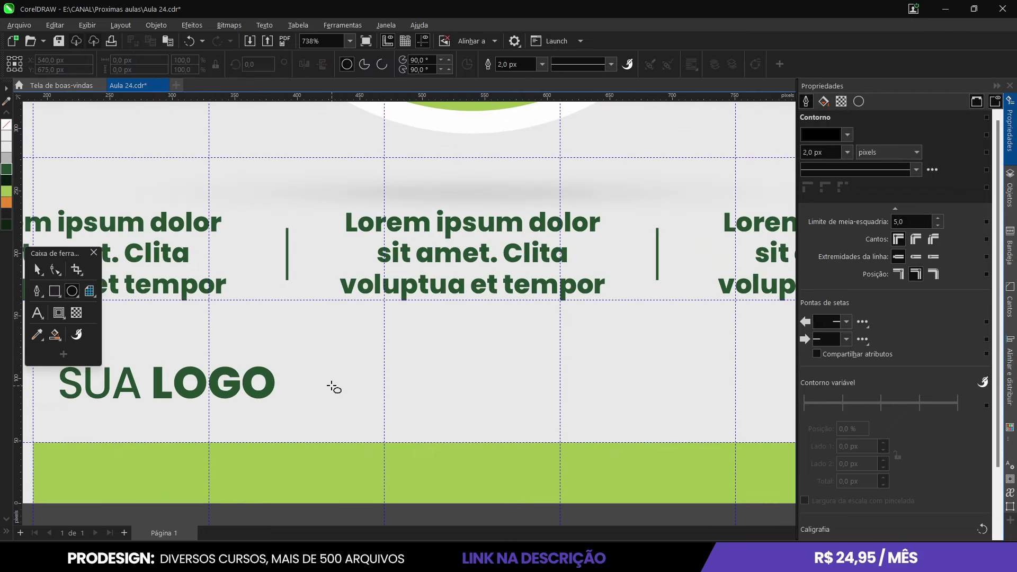
left_click_drag(334, 383, 314, 364)
left_click(37, 269)
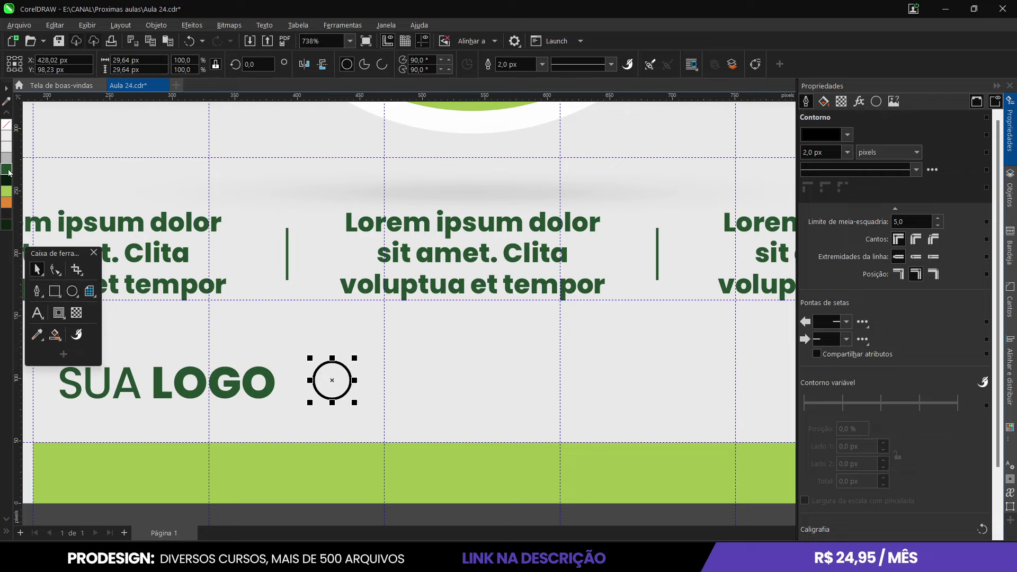
left_click(6, 135)
right_click(6, 125)
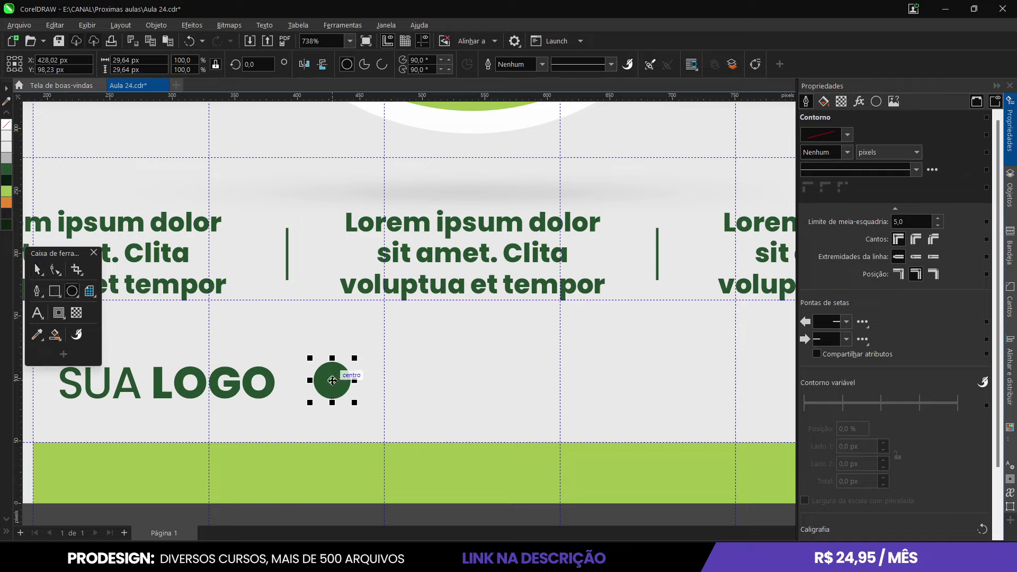
left_click_drag(332, 380, 385, 381)
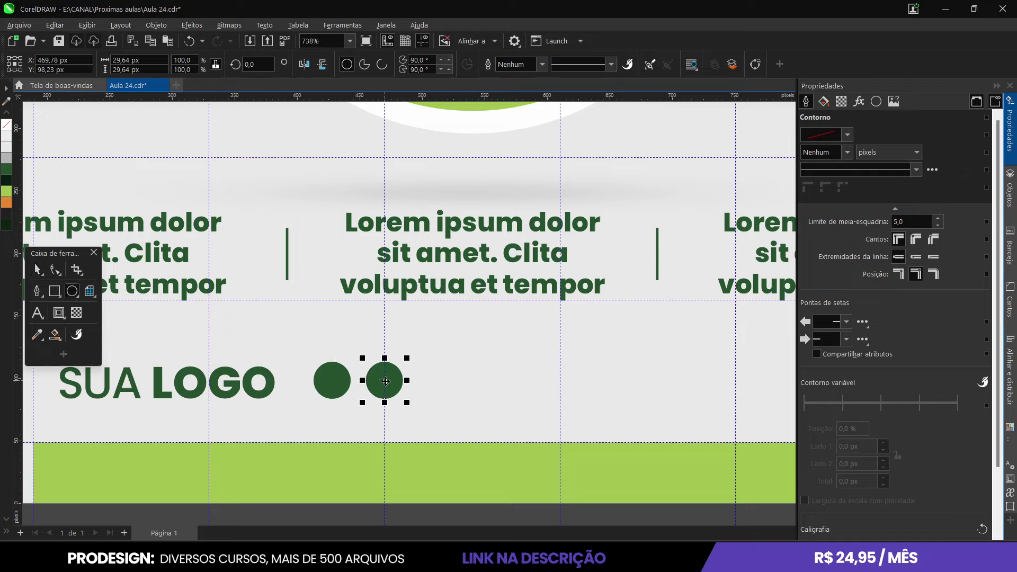
key("ctrl+r")
scroll(385, 381, "down", 4)
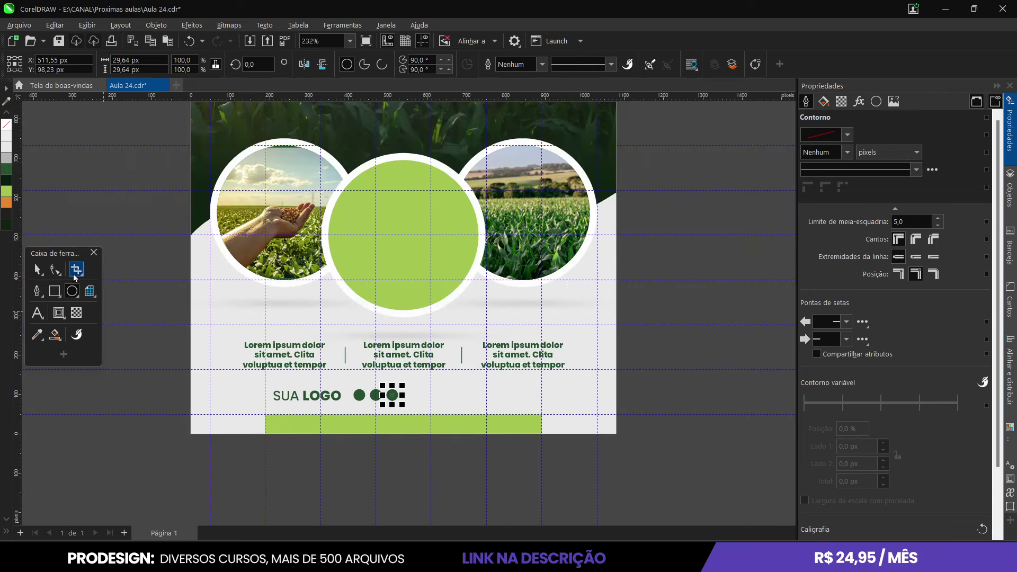
left_click(739, 368)
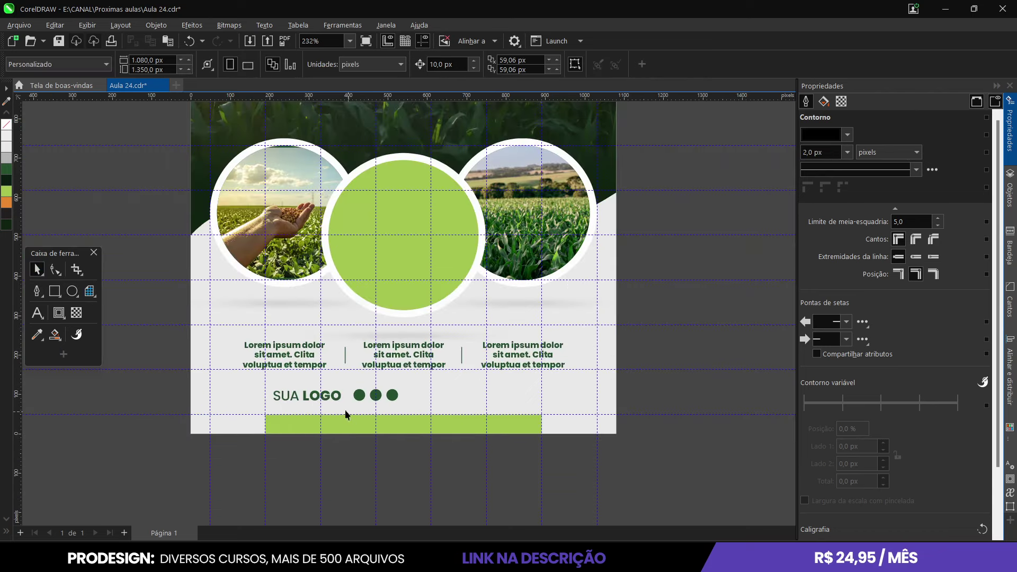
scroll(370, 394, "up", 6)
left_click(458, 367)
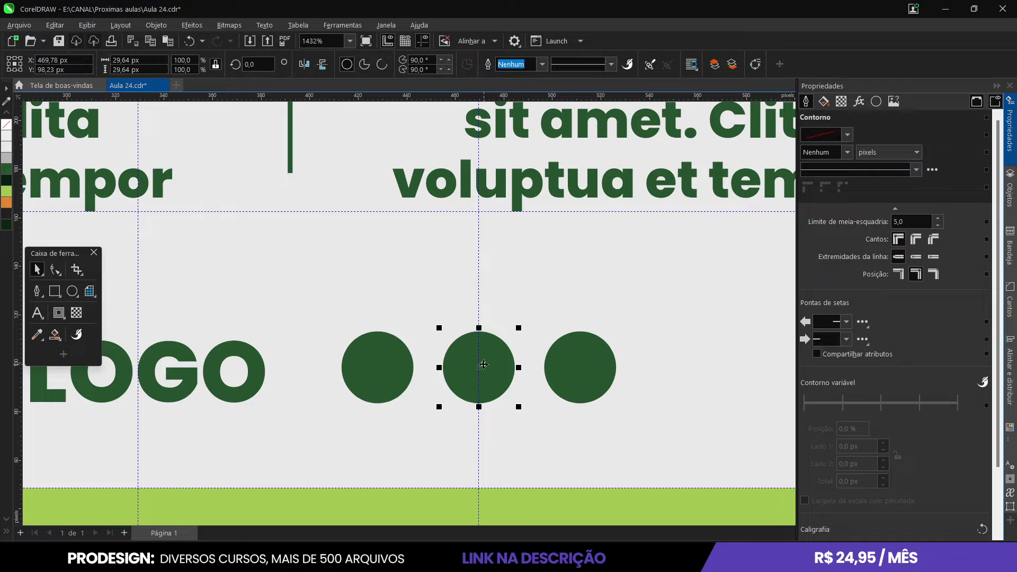
left_click_drag(486, 364, 586, 364)
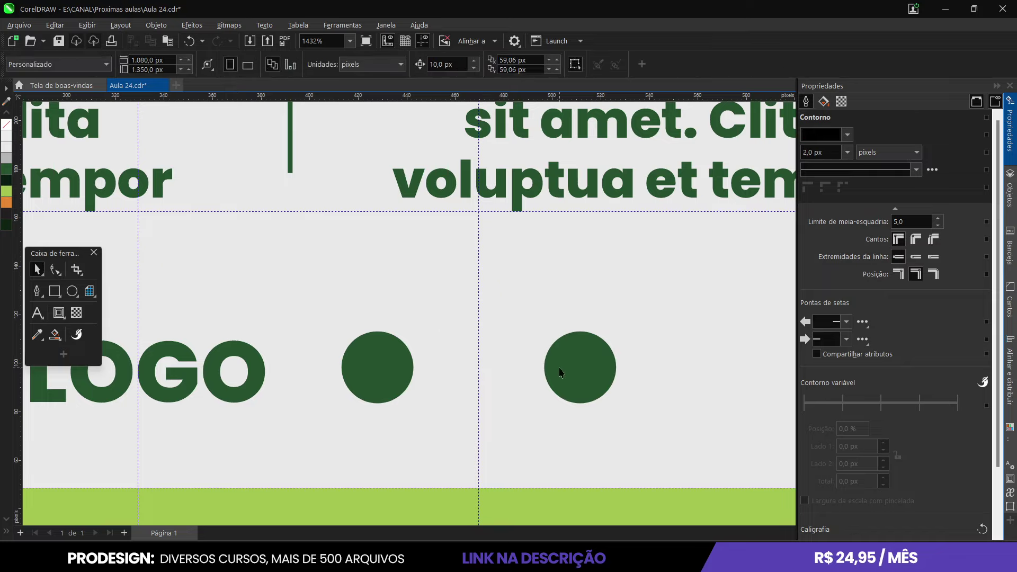
key("Delete")
Duplicate the green circle twice to the right, forming a closely and evenly spaced row of three
left_click(386, 368)
left_click_drag(386, 367, 453, 365)
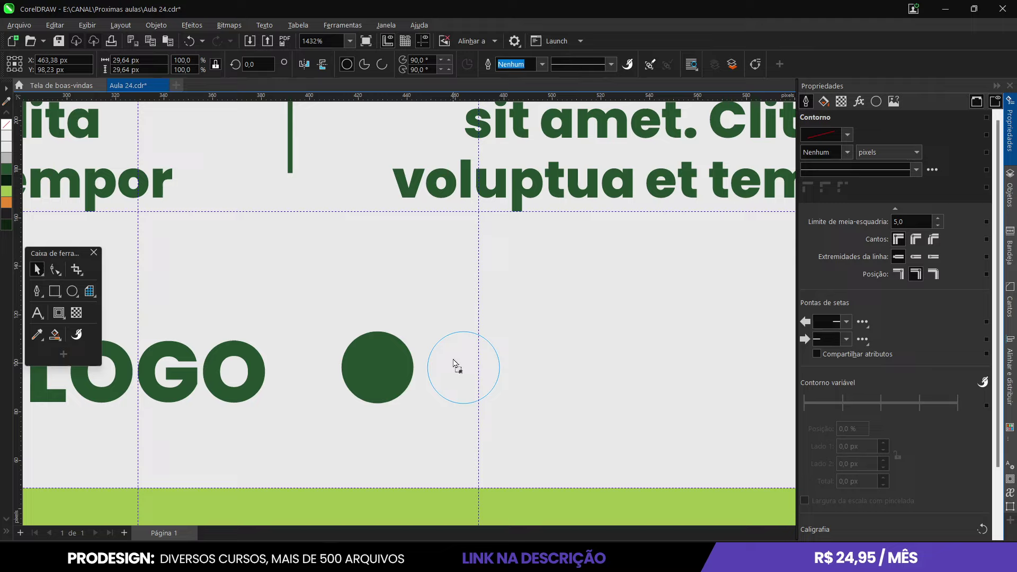
left_click_drag(454, 364, 453, 358)
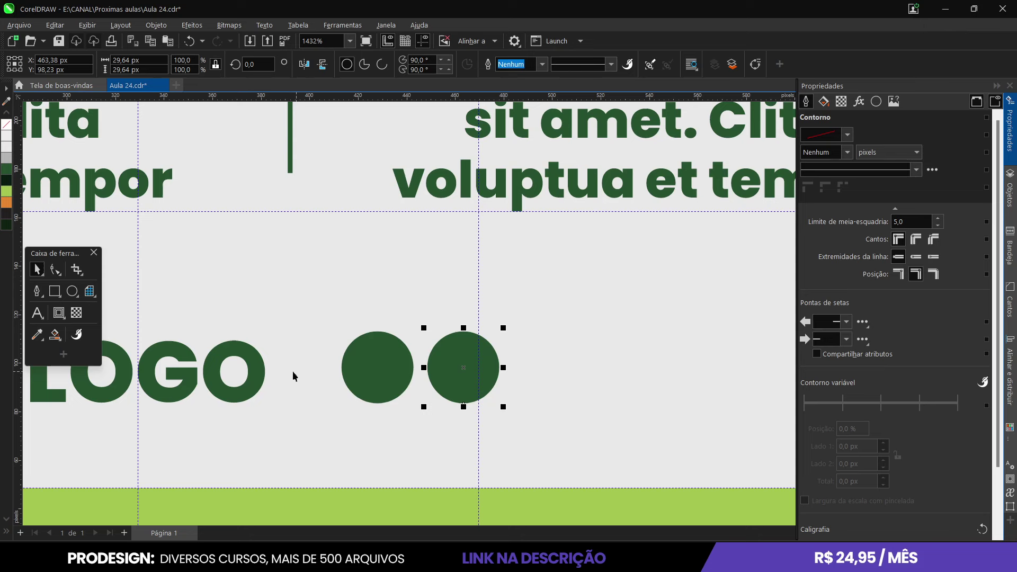
scroll(294, 376, "down", 2)
key("ctrl+r")
scroll(277, 375, "down", 4)
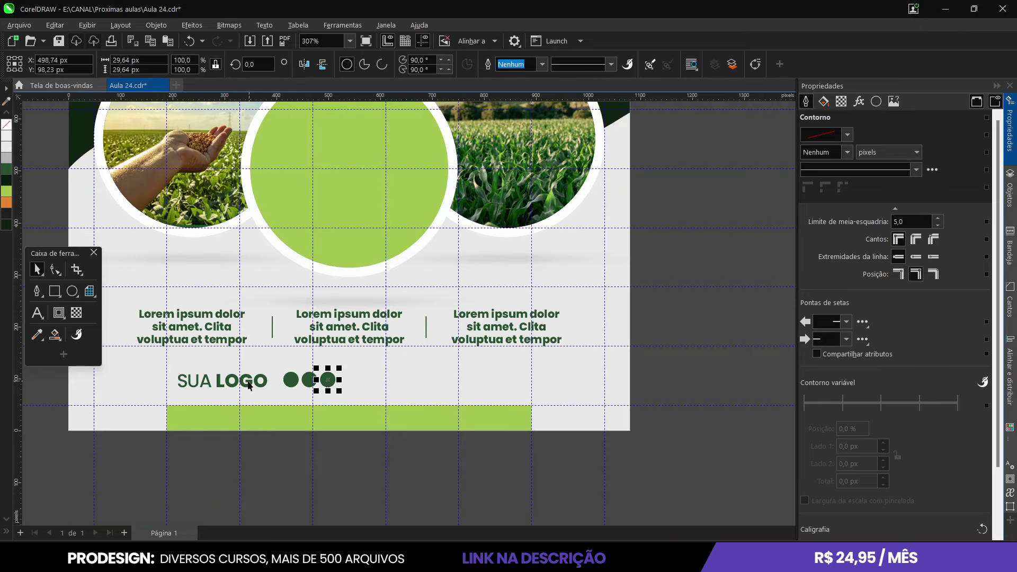
Place a reduced copy of the "SUA" text, about 4,6 pt, to the right of the three circles
scroll(253, 389, "up", 2)
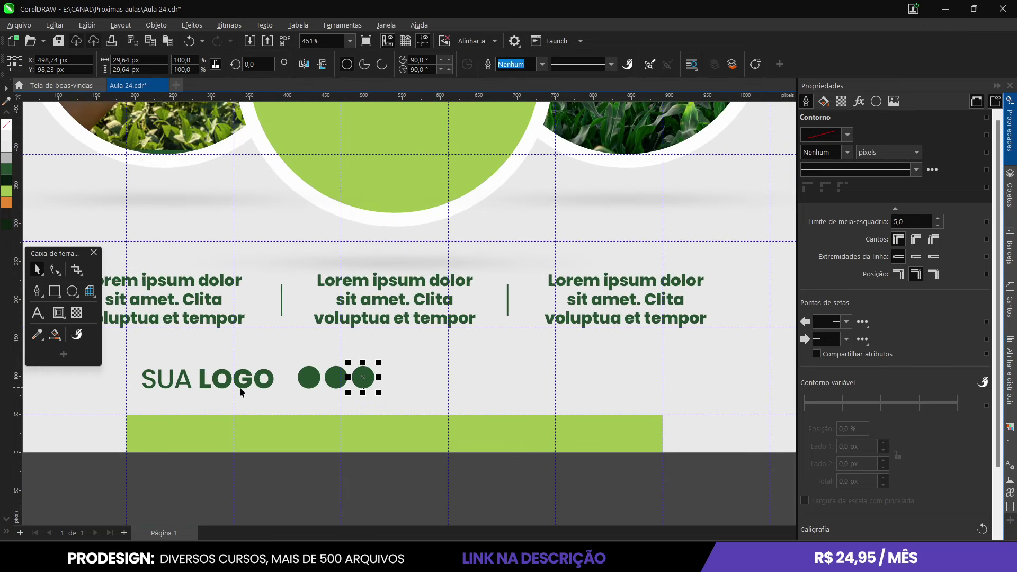
left_click(188, 381)
left_click_drag(188, 381, 432, 388)
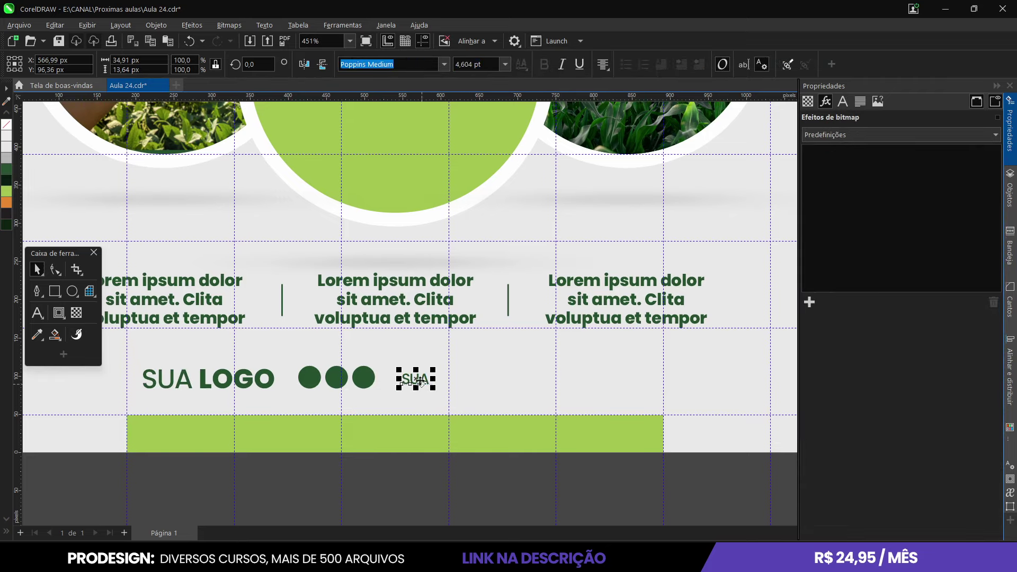
Replace the small copied text with "/ Redes" and shift it slightly away from the circles
double_click(420, 381)
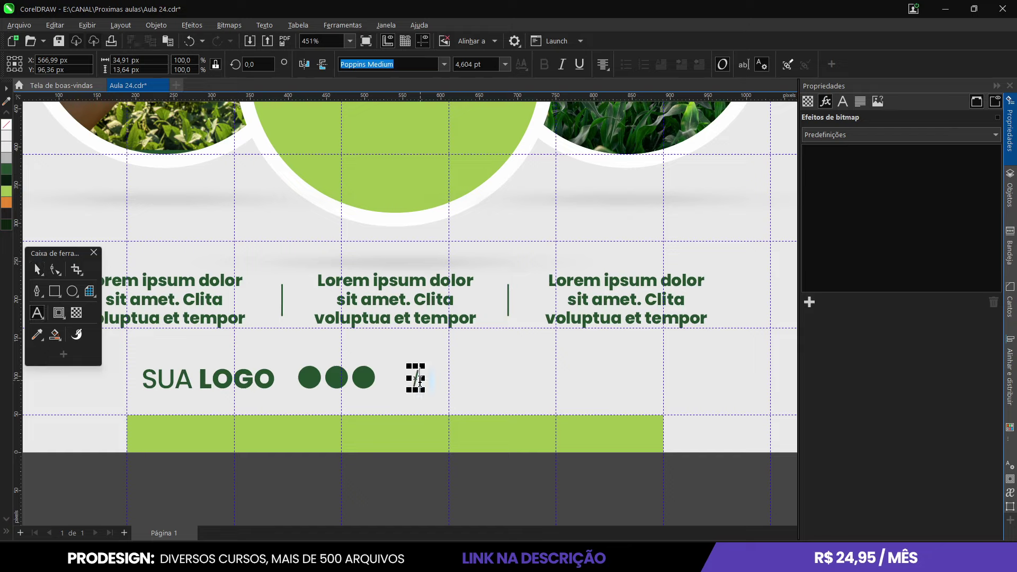
type("/")
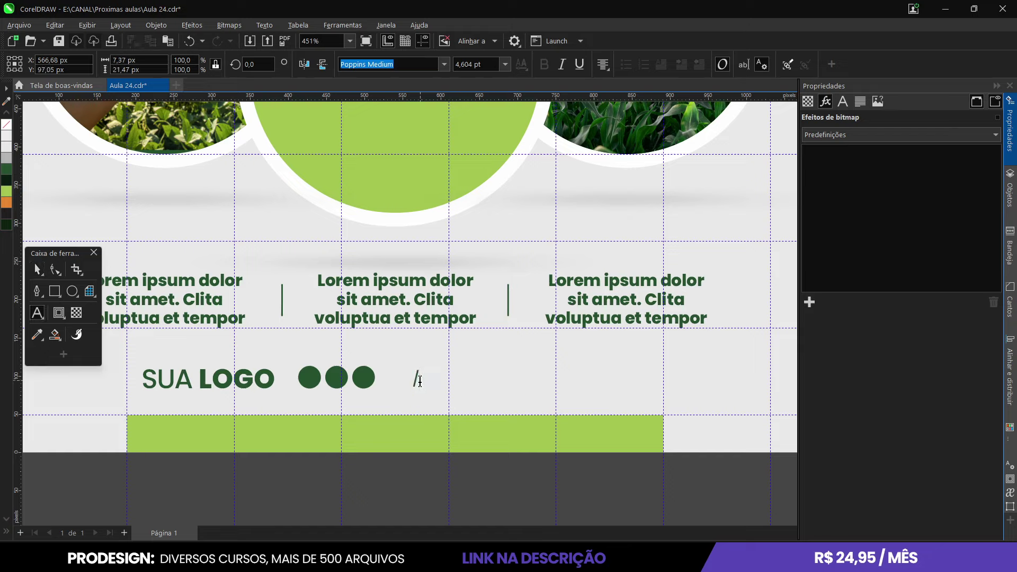
key("Escape")
type("des")
left_click(36, 270)
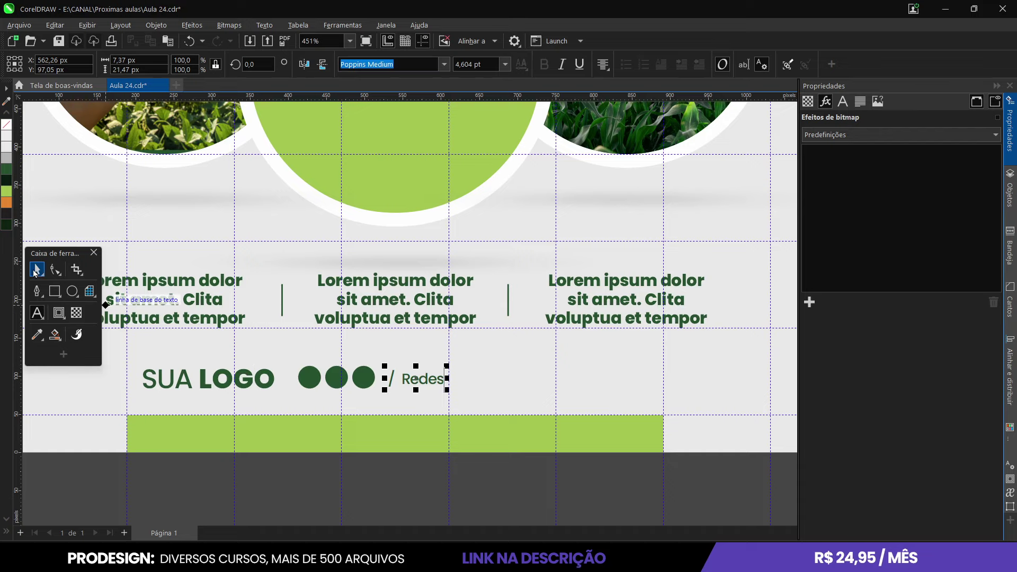
left_click_drag(420, 382, 430, 382)
Group the logo text, three circles and "/ Redes", and center them horizontally on the page-wide light grey background shape
scroll(430, 381, "down", 5)
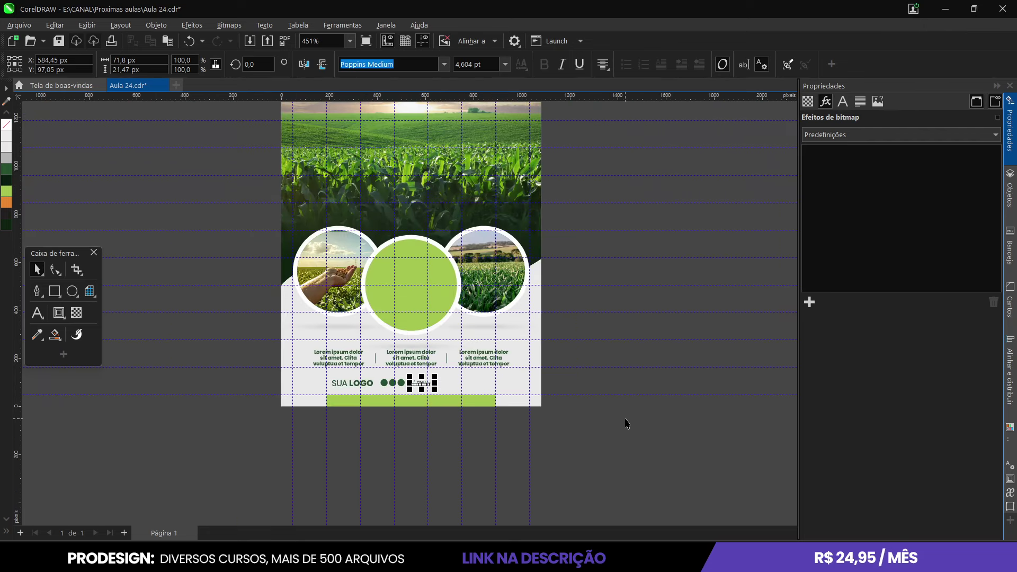
left_click_drag(594, 416, 329, 375)
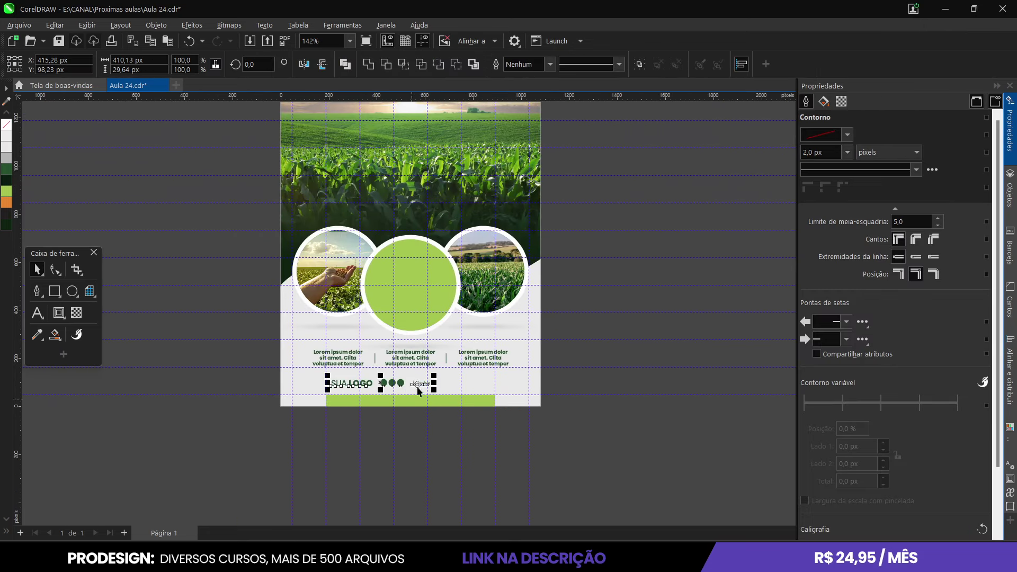
scroll(413, 389, "up", 3)
key("ctrl+g")
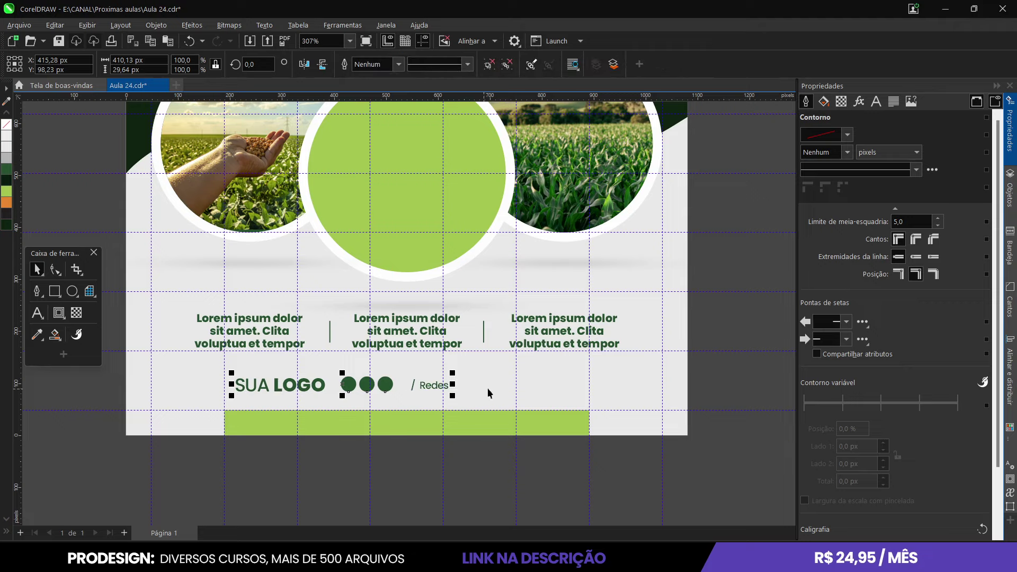
left_click(502, 386)
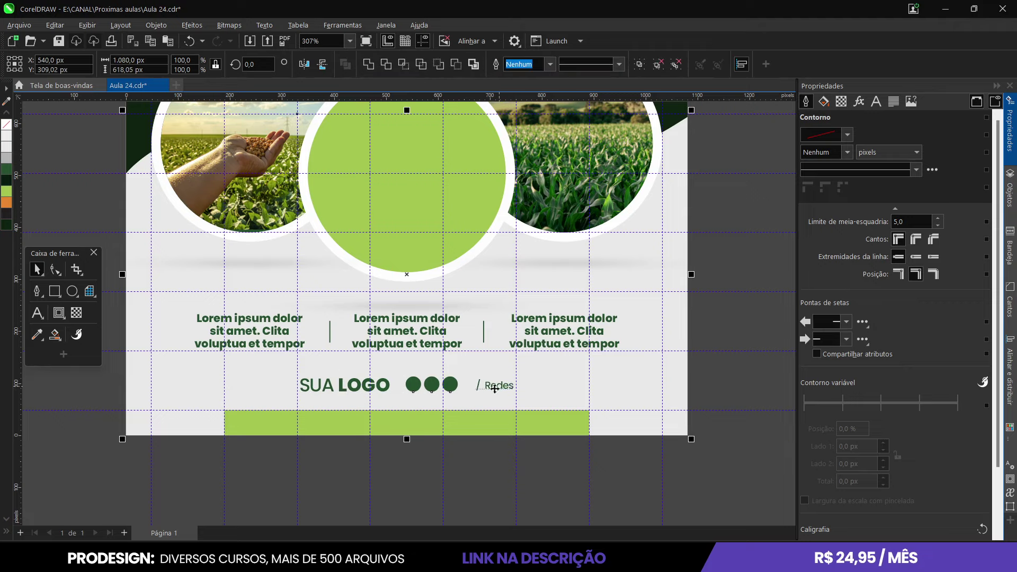
scroll(501, 386, "down", 2)
left_click(683, 475)
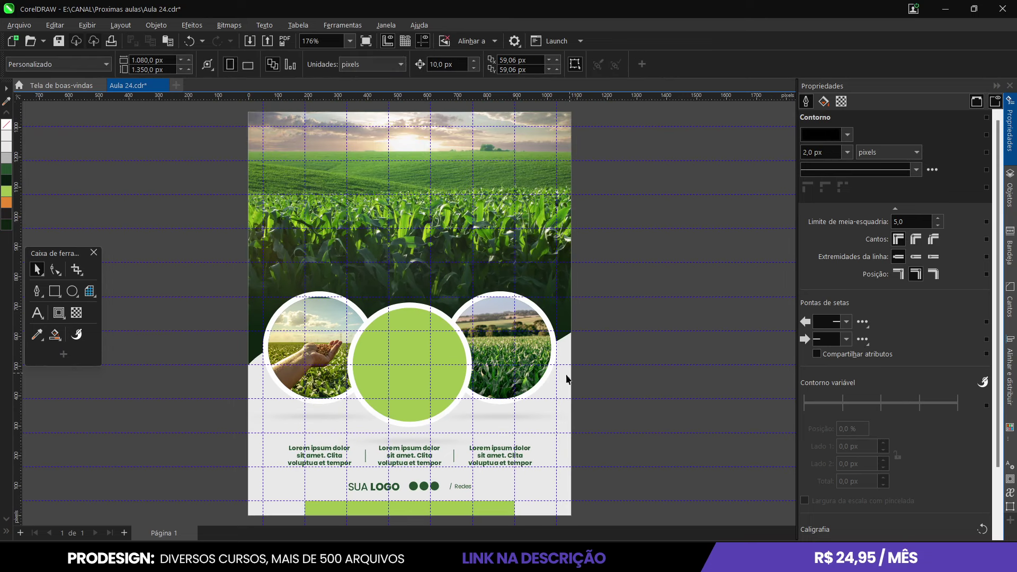
Convert the whole middle "Lorem ipsum" text block to uppercase (MAIÚSCULAS)
left_click(319, 464)
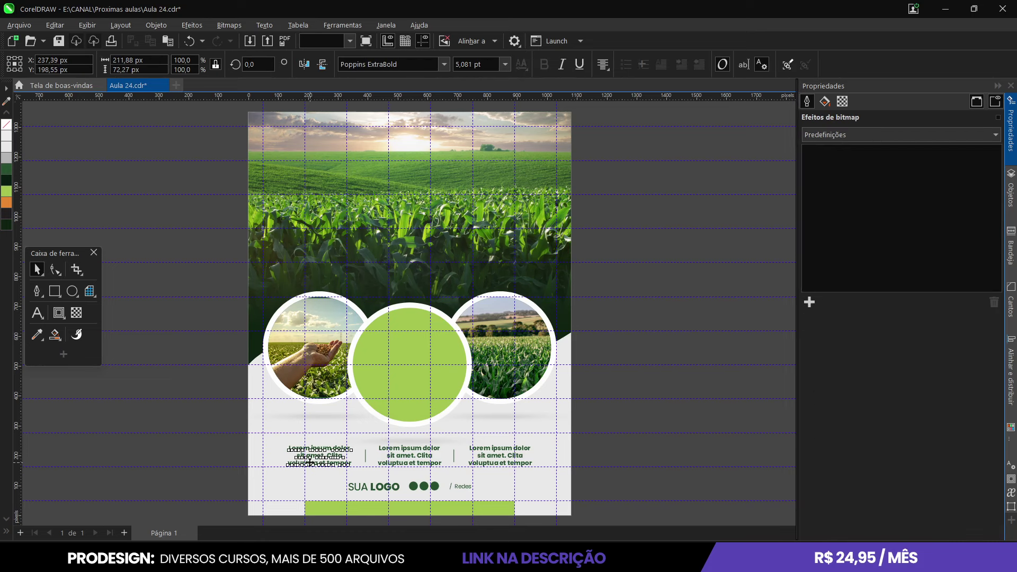
scroll(384, 470, "up", 2)
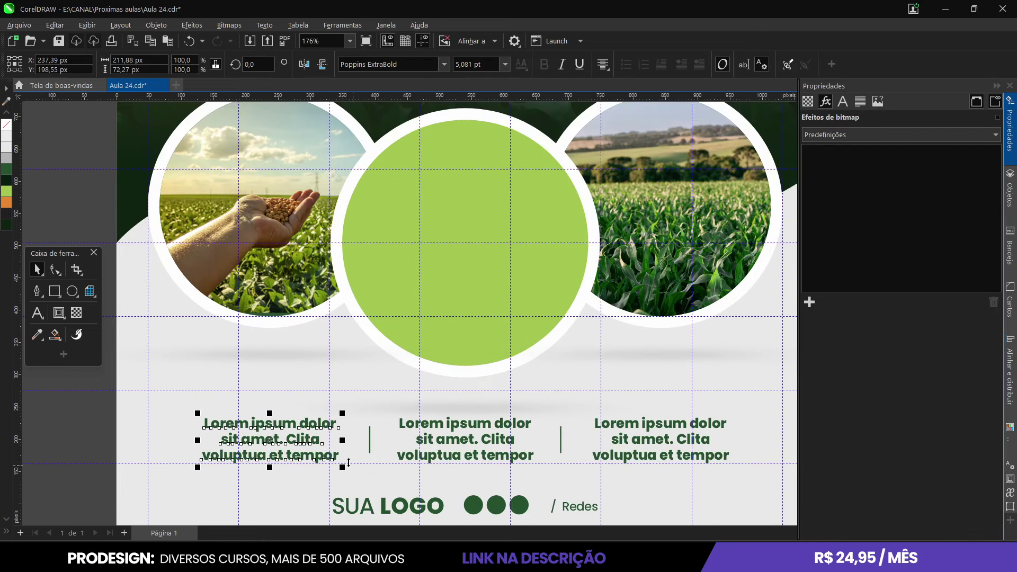
left_click(432, 444)
double_click(450, 437)
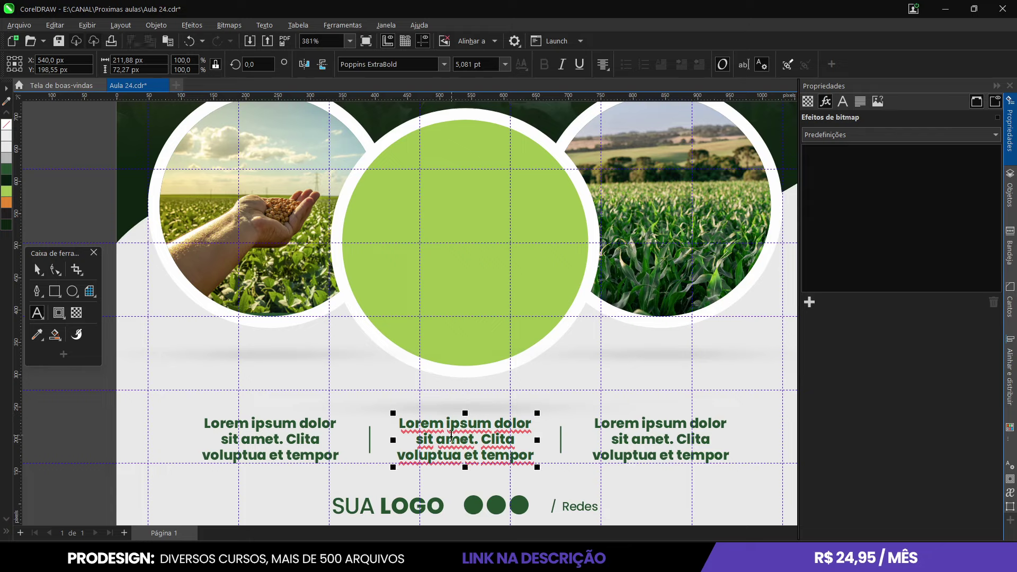
left_click(419, 439)
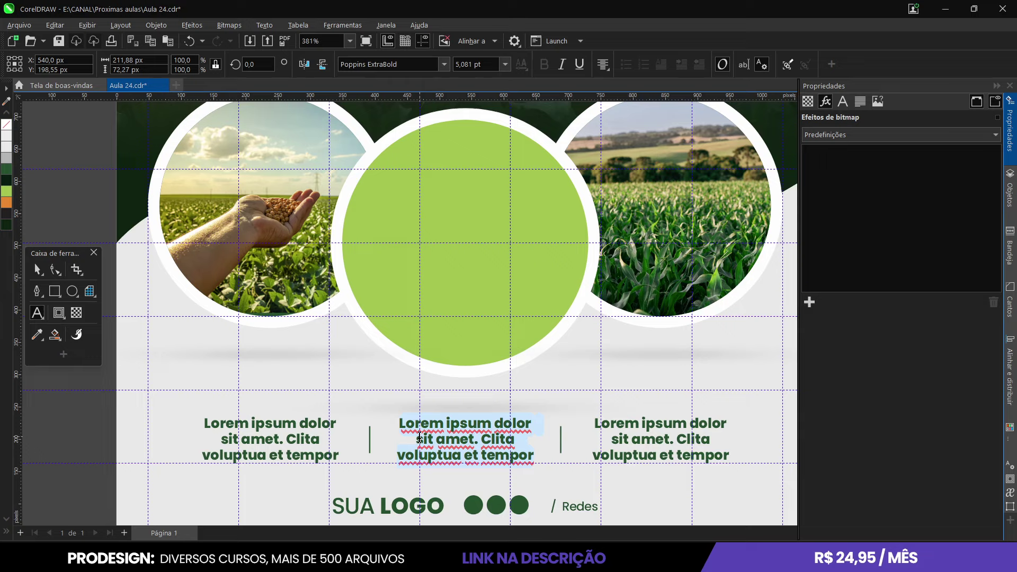
key("shift+F3")
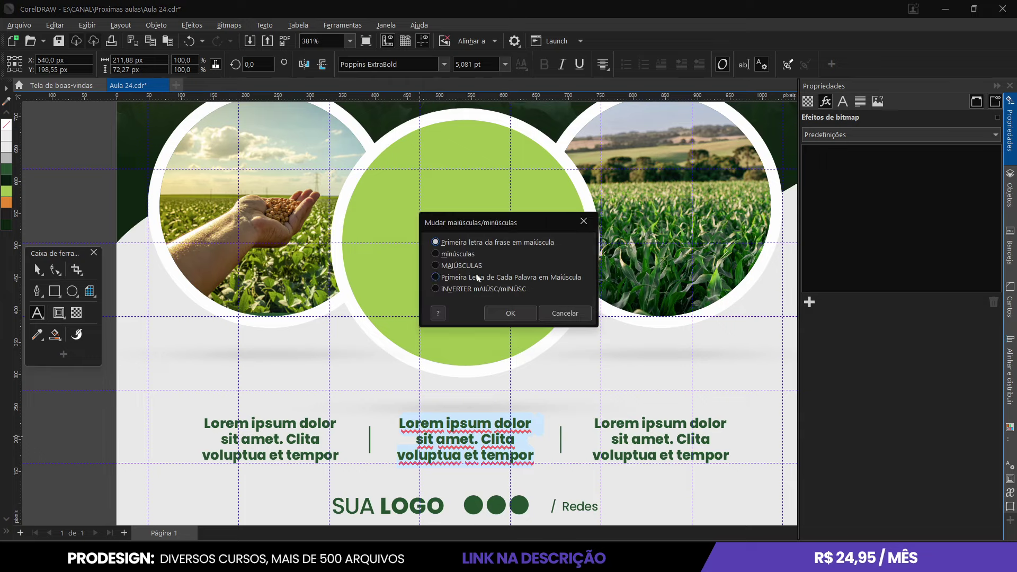
left_click(510, 313)
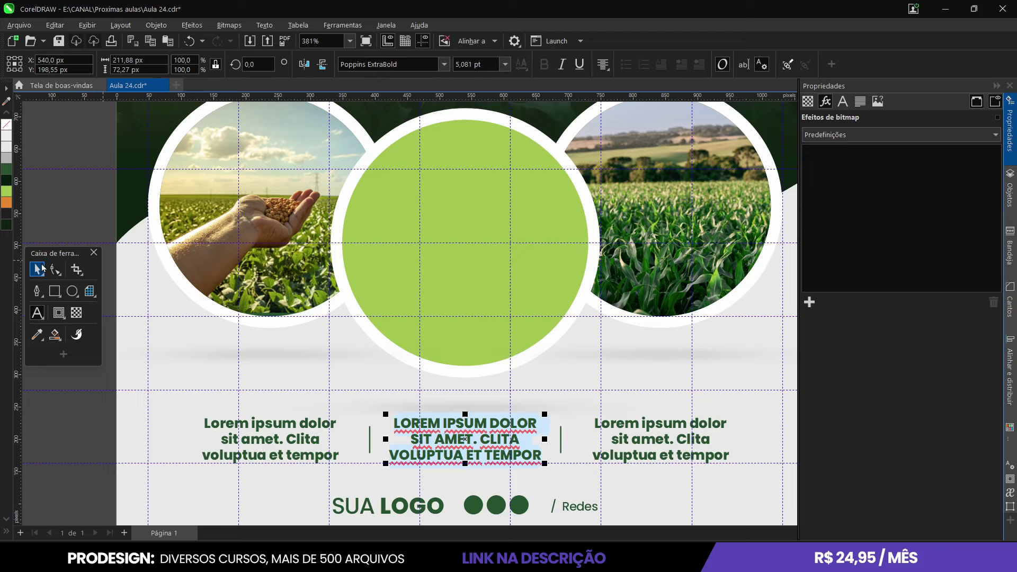
left_click(37, 270)
Convert the whole left "Lorem ipsum" text block to uppercase (MAIÚSCULAS)
key("F8")
left_click(300, 424)
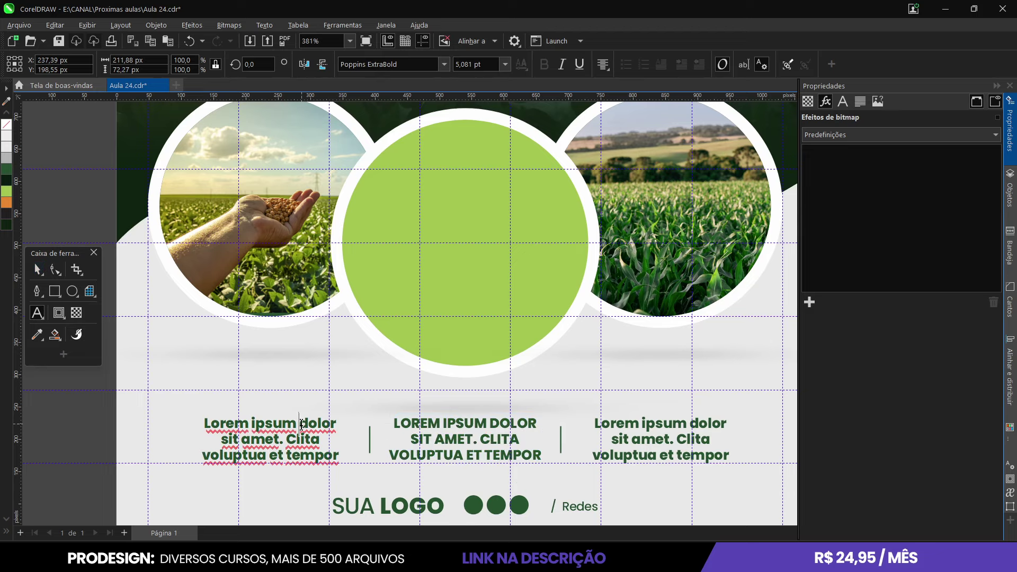
key("shift+F3")
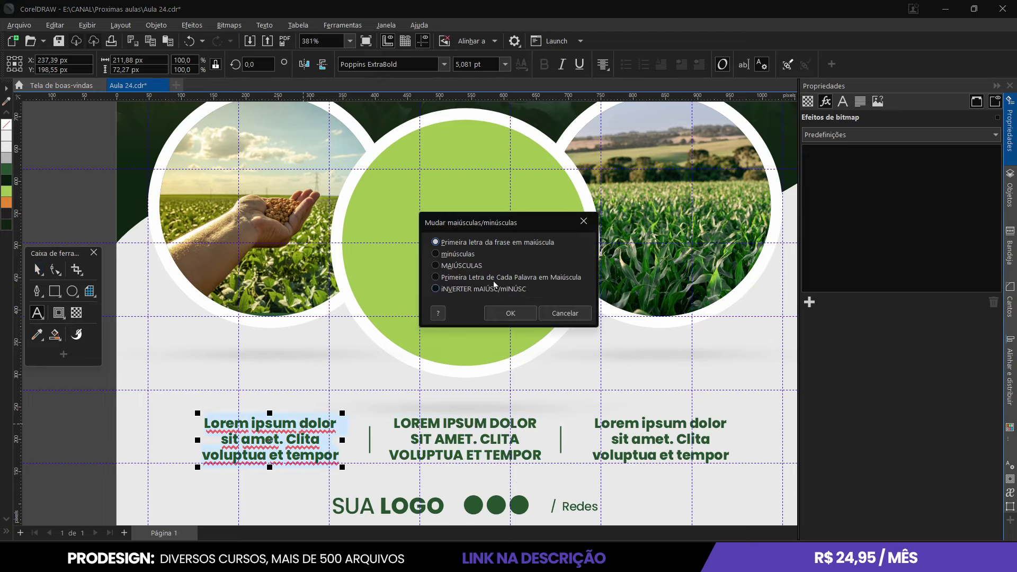
left_click(464, 265)
left_click(503, 313)
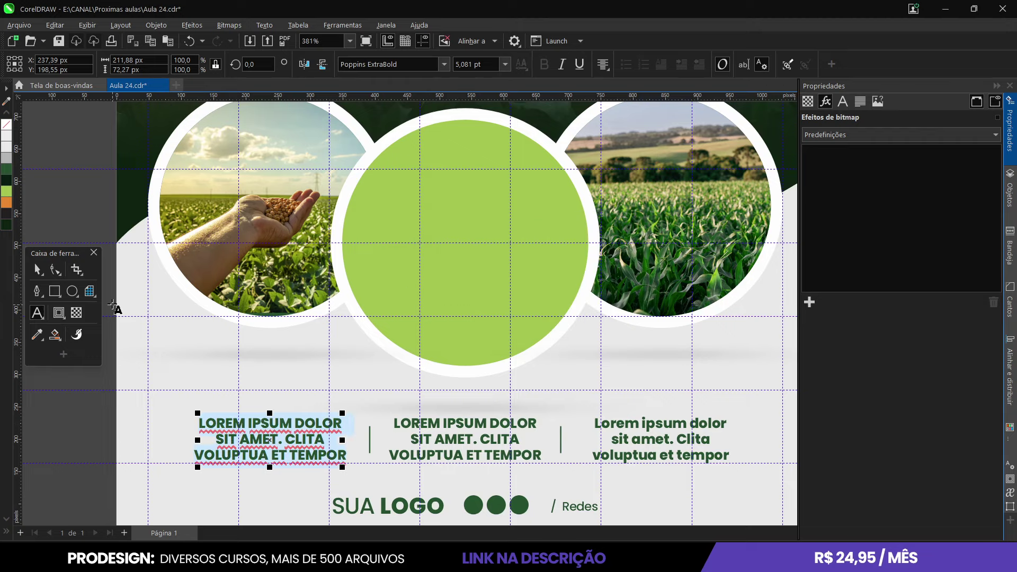
Change all the text in the right "Lorem ipsum" block to uppercase (MAIÚSCULAS) and deselect it
left_click(37, 269)
left_click(610, 424)
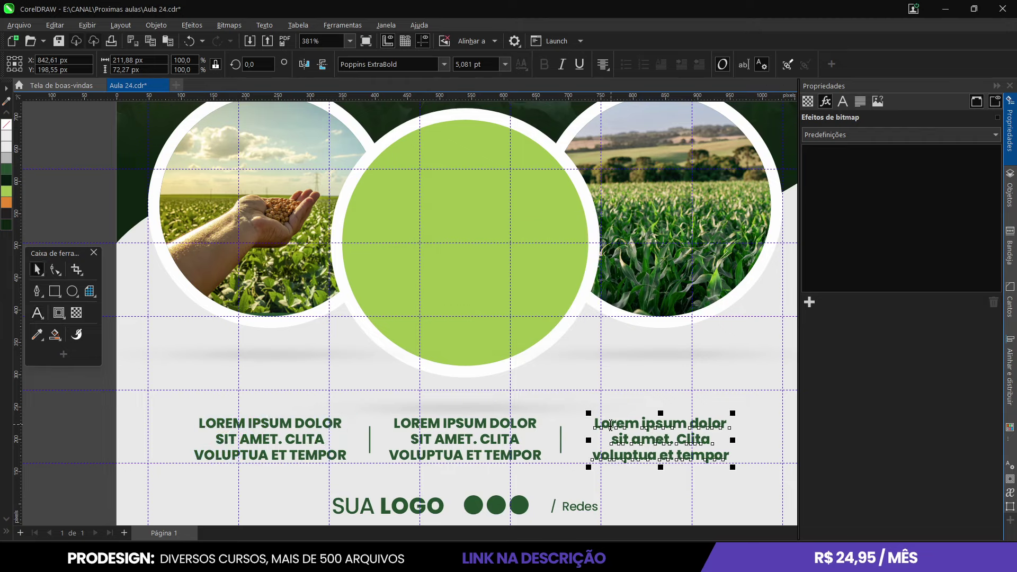
double_click(611, 424)
key("ctrl+a")
key("shift+F3")
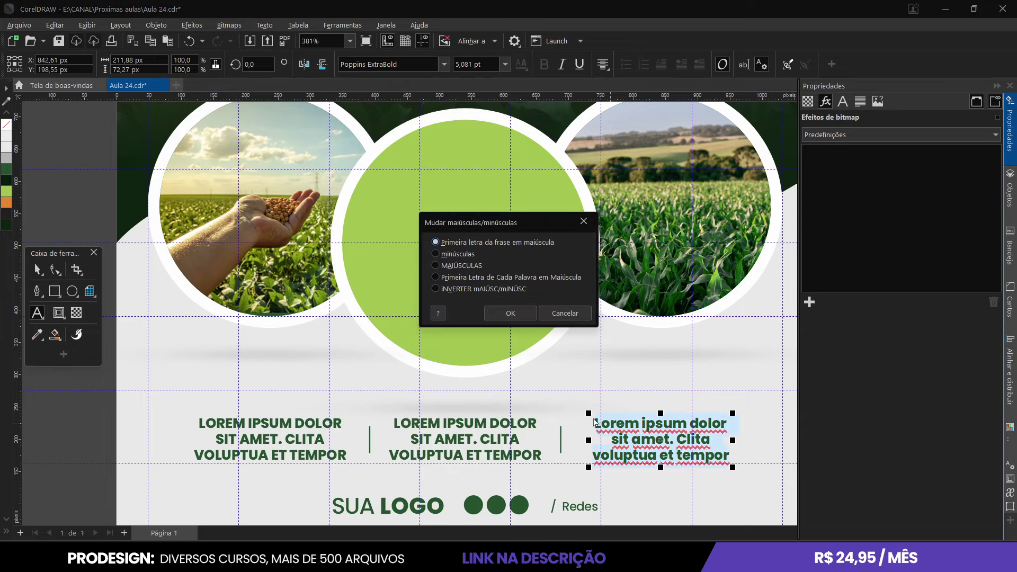
left_click(464, 265)
left_click(510, 313)
scroll(457, 365, "down", 2)
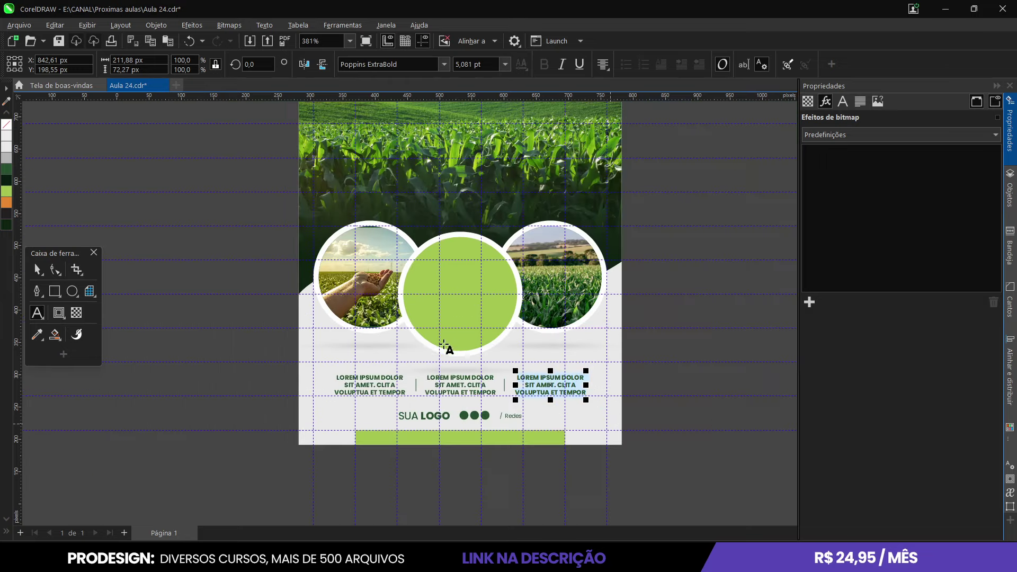
left_click(37, 270)
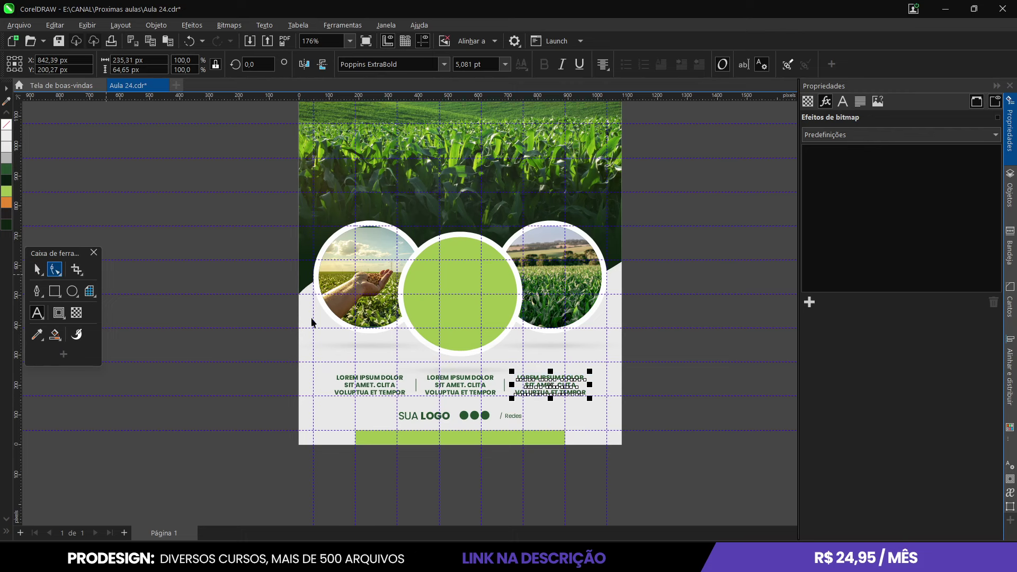
left_click(716, 324)
Scale down the left "LOREM IPSUM" text block proportionally to about 4,266 pt
scroll(636, 381, "up", 2)
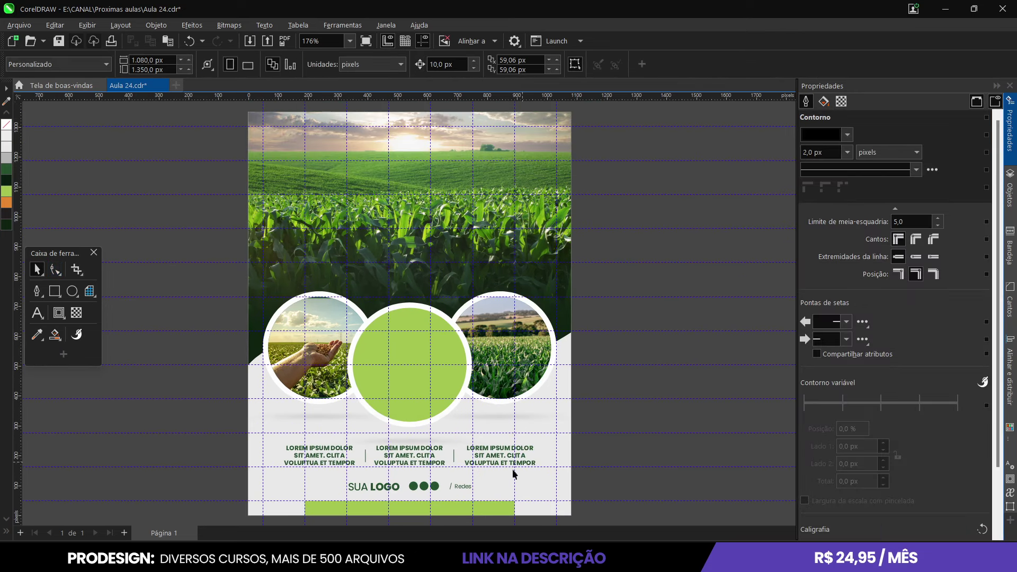
scroll(385, 496, "up", 2)
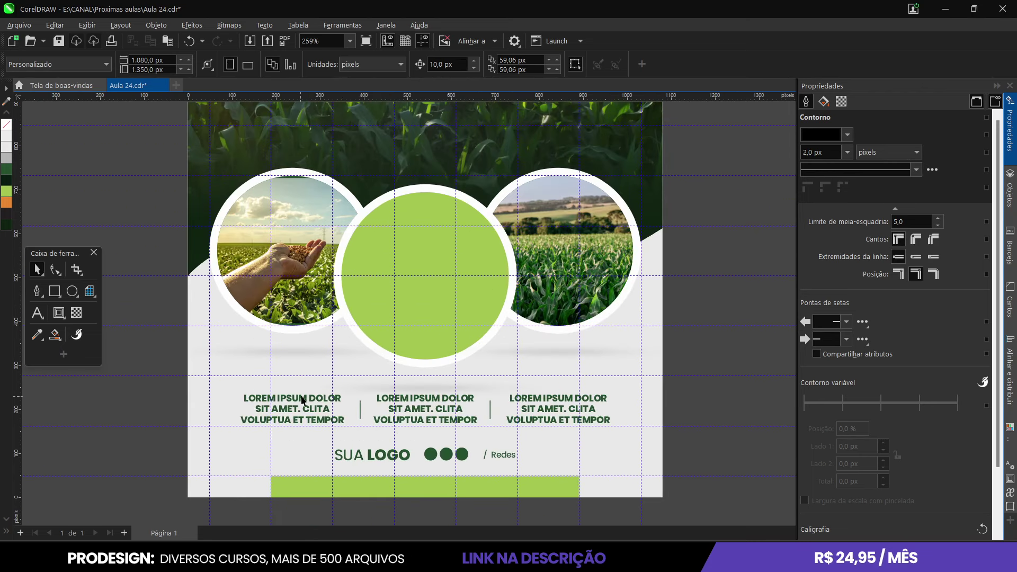
left_click(311, 398)
scroll(344, 407, "up", 2)
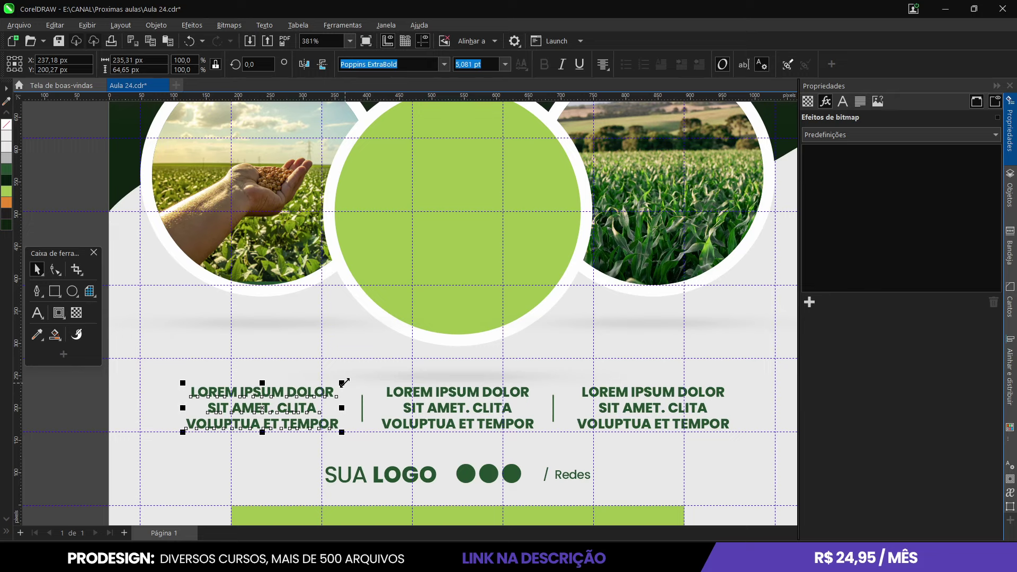
left_click_drag(343, 382, 335, 388)
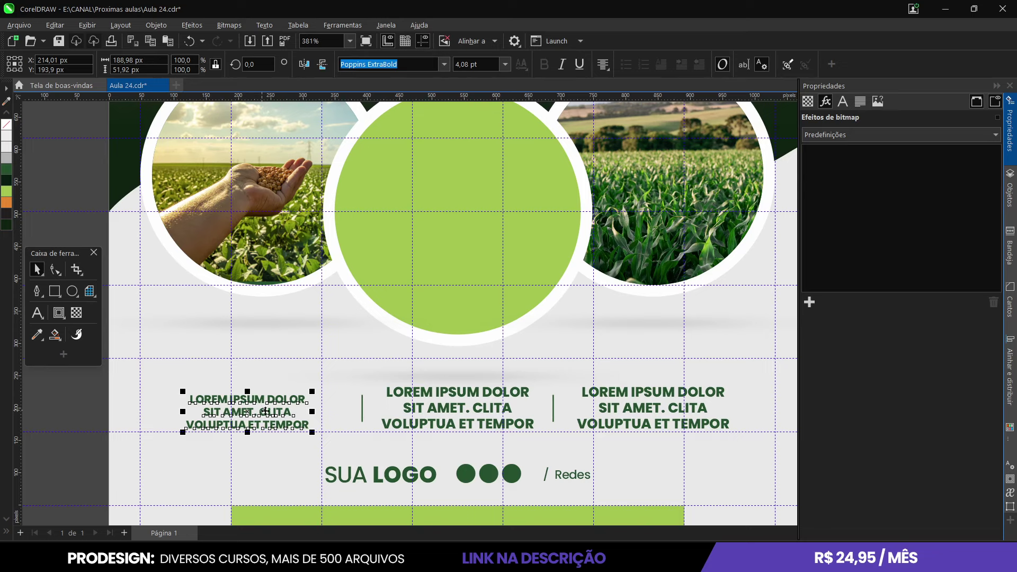
scroll(337, 422, "down", 1)
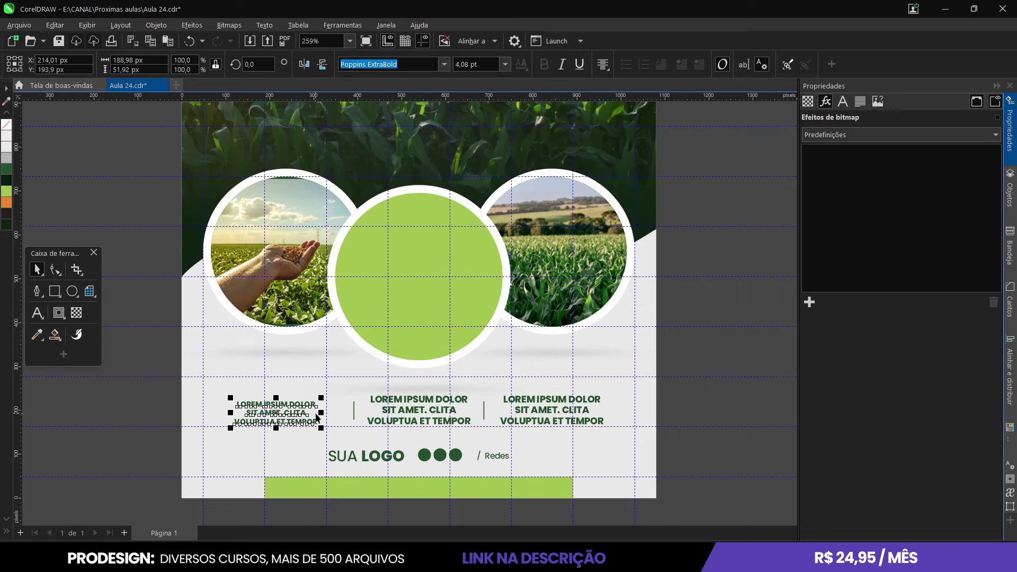
left_click_drag(321, 398, 324, 395)
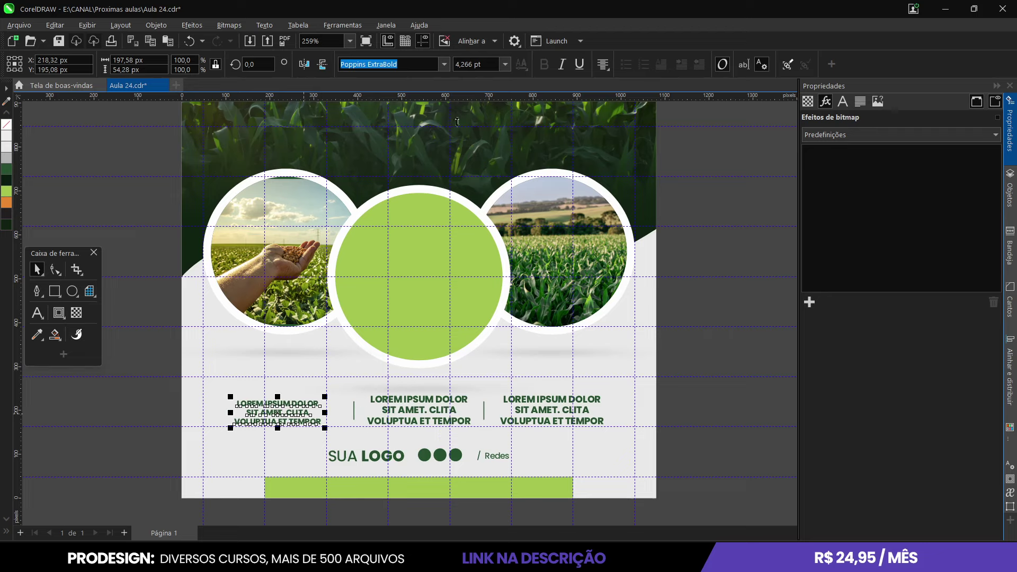
Set the font size of the middle and right "LOREM IPSUM" text blocks to 4,266 pt
left_click(488, 64)
left_click(425, 398)
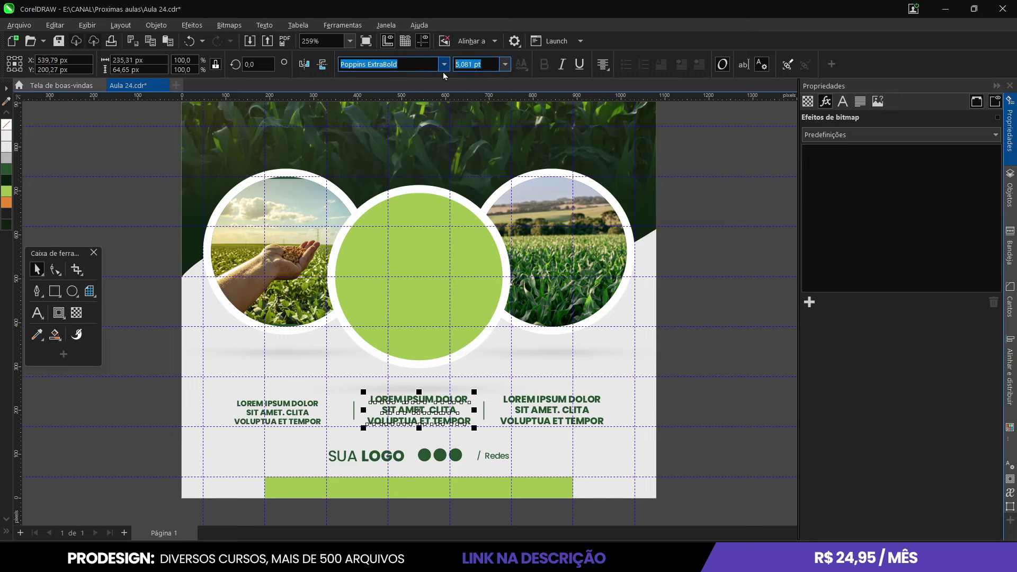
key("Return")
left_click(539, 398)
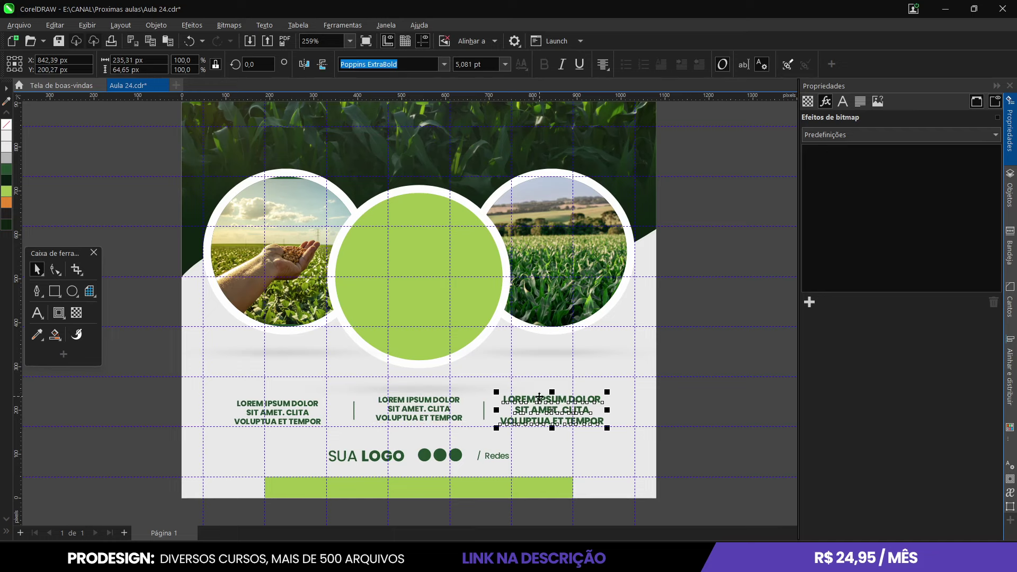
left_click(477, 65)
type("4,266")
key("Return")
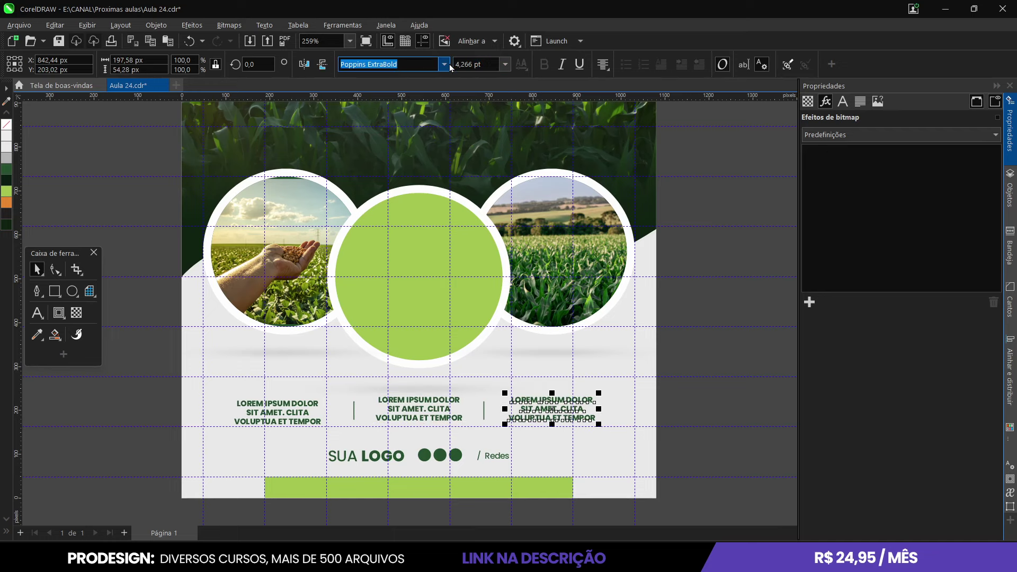
Align the tops of the three text blocks to the left one and move them down onto the horizontal guideline
left_click(377, 413, "shift")
left_click(293, 406, "shift")
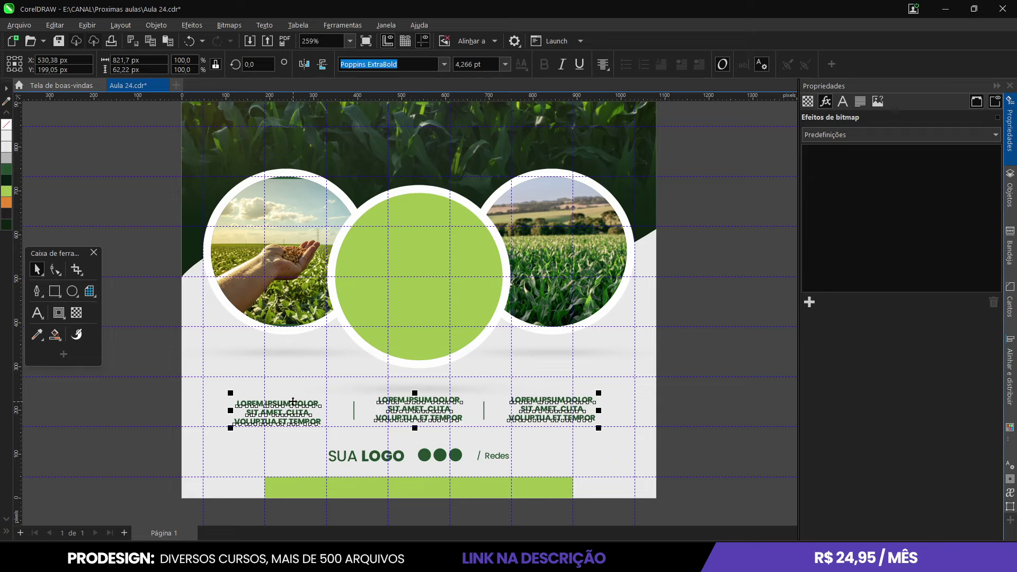
key("t")
scroll(388, 433, "up", 5)
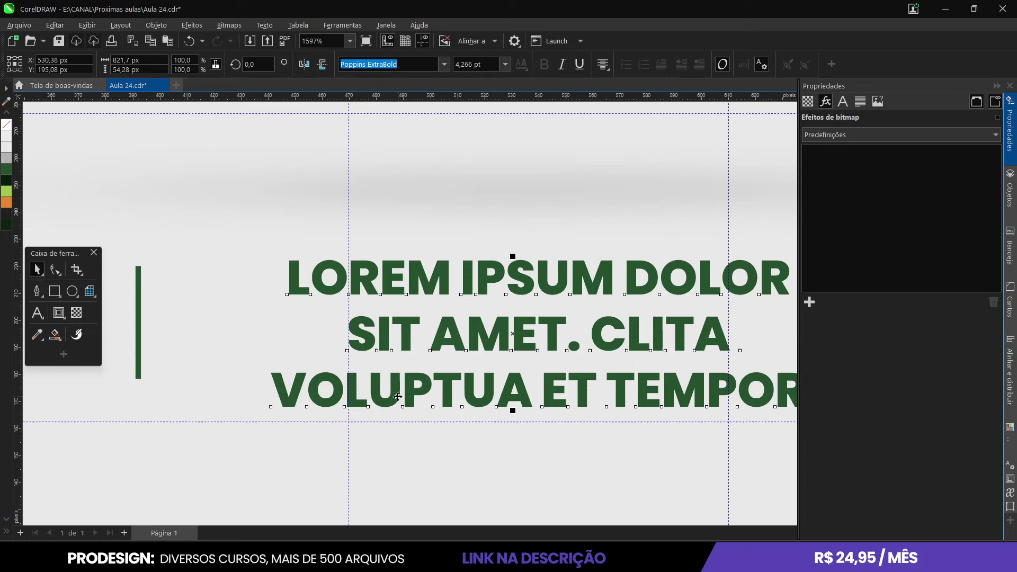
left_click_drag(398, 403, 404, 418)
scroll(431, 409, "down", 5)
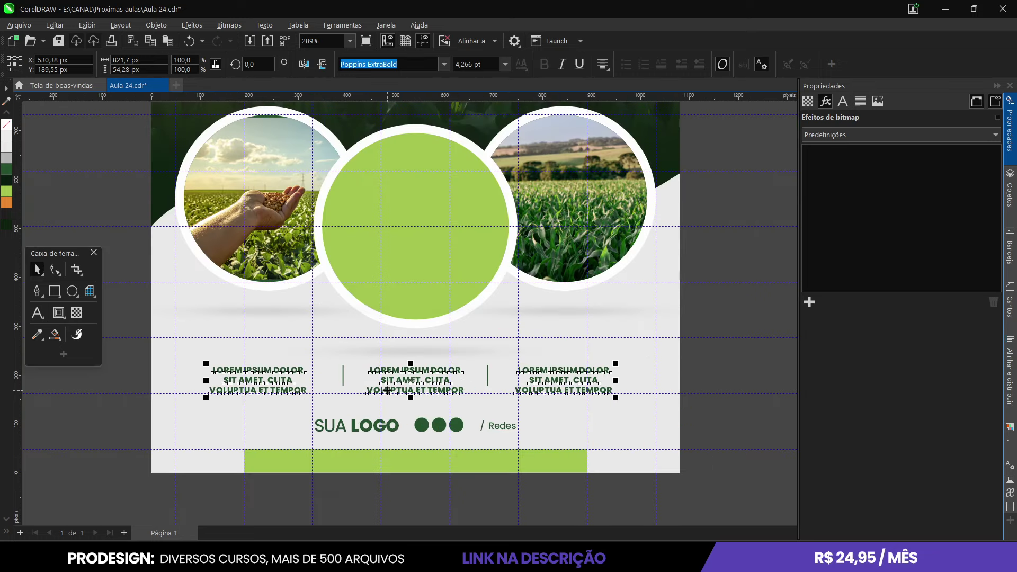
Move the pair of vertical divider lines down slightly so they sit level with the three text blocks
left_click(432, 409)
scroll(343, 371, "up", 2)
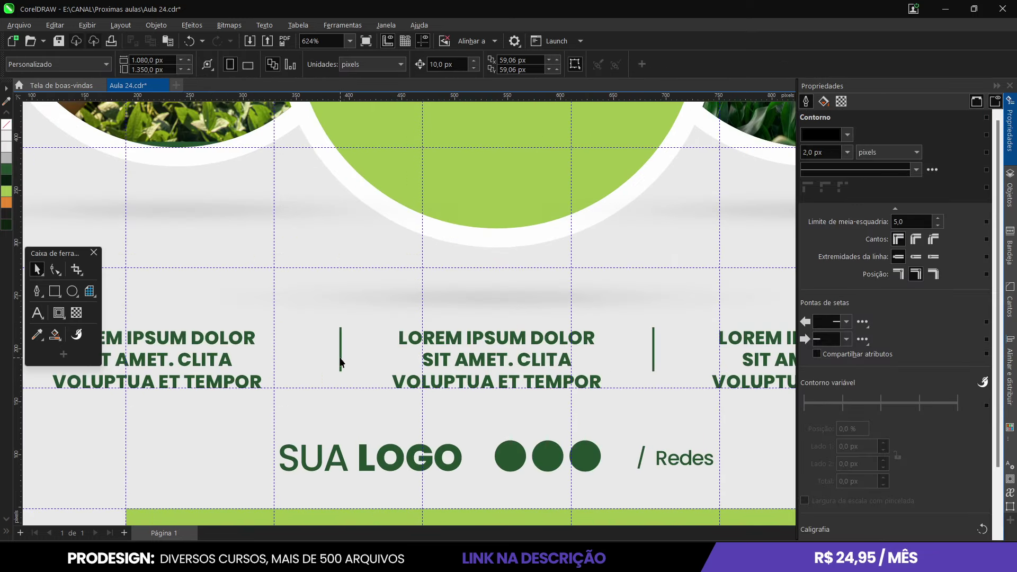
left_click_drag(341, 363, 345, 373)
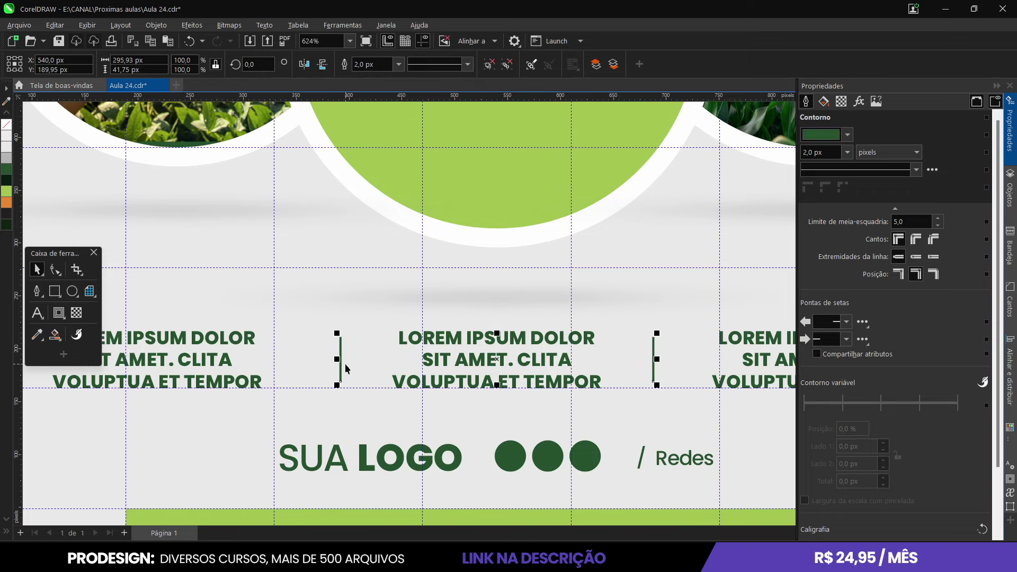
scroll(455, 359, "down", 3)
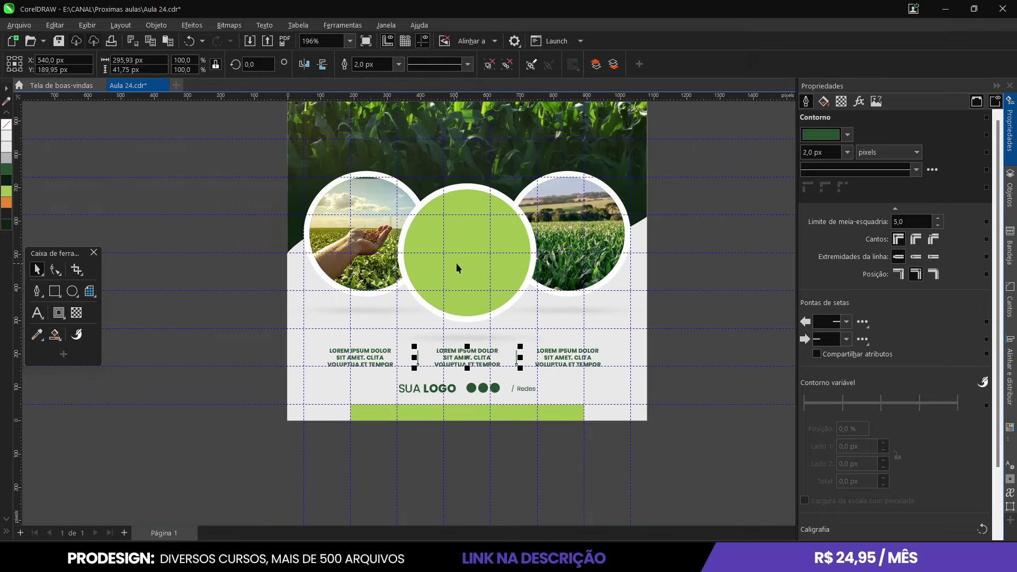
left_click(456, 263, "shift")
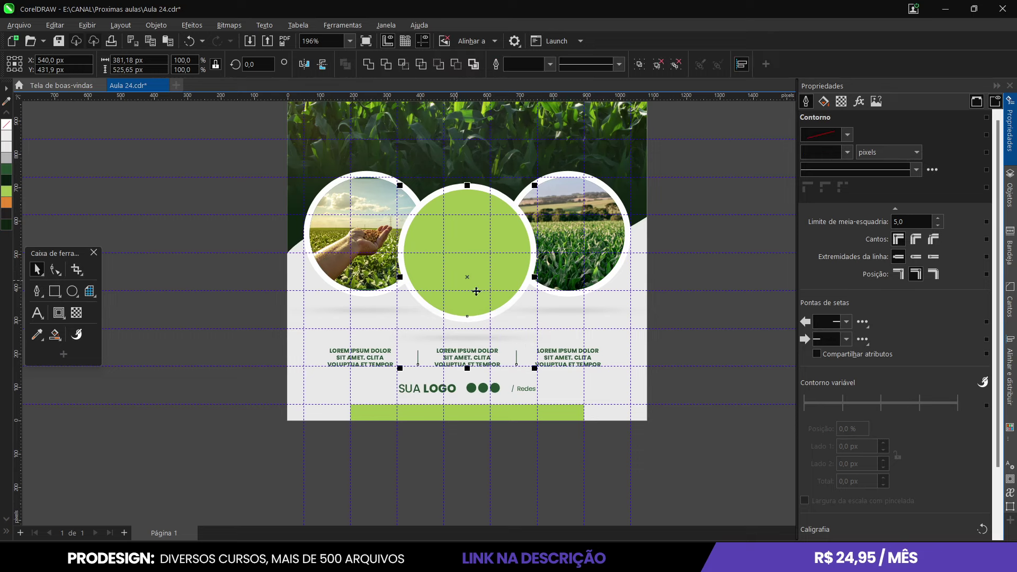
left_click(688, 354)
key("shift+F4")
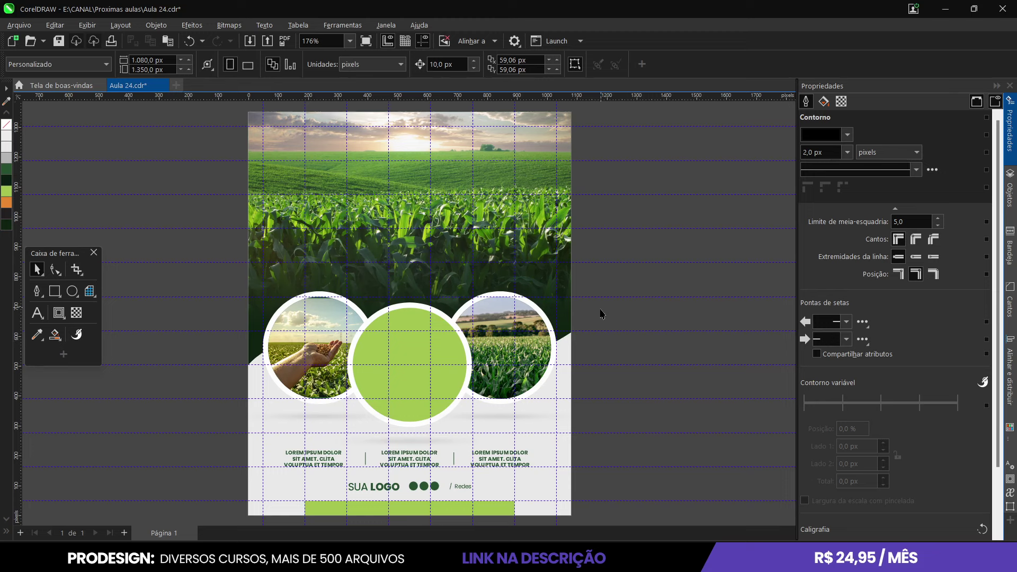
Place a copy of the "LOGO" text over the upper field photo, enlarged to about 32 pt and filled with off-white
left_click(385, 490)
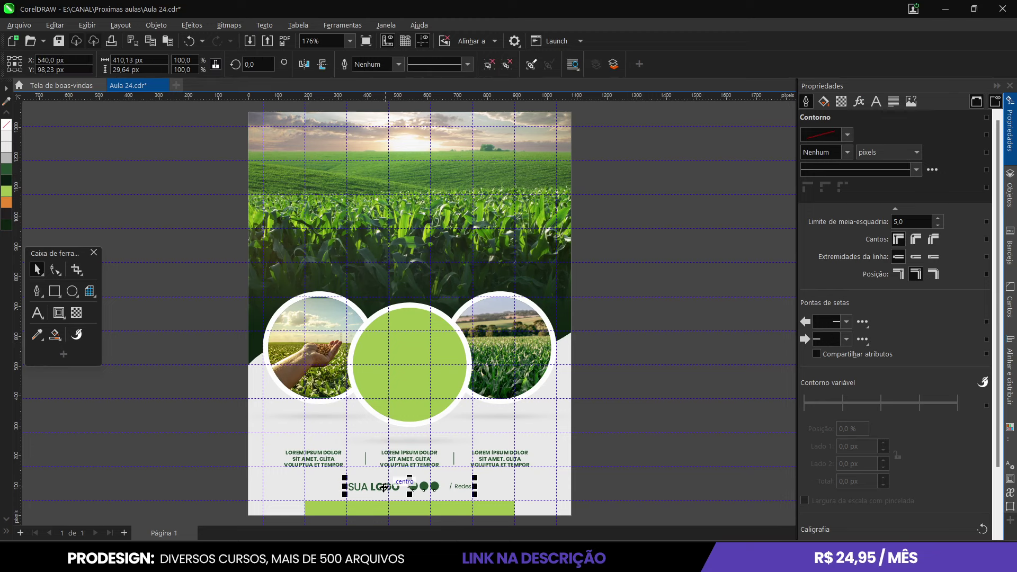
key("Escape")
left_click(378, 485, "ctrl")
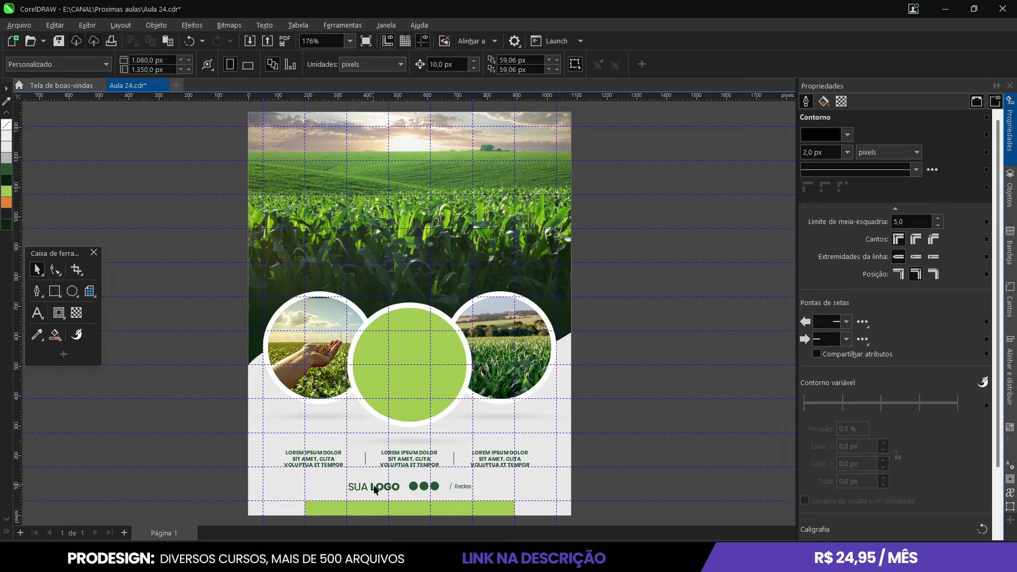
left_click_drag(378, 485, 400, 193)
left_click(6, 136)
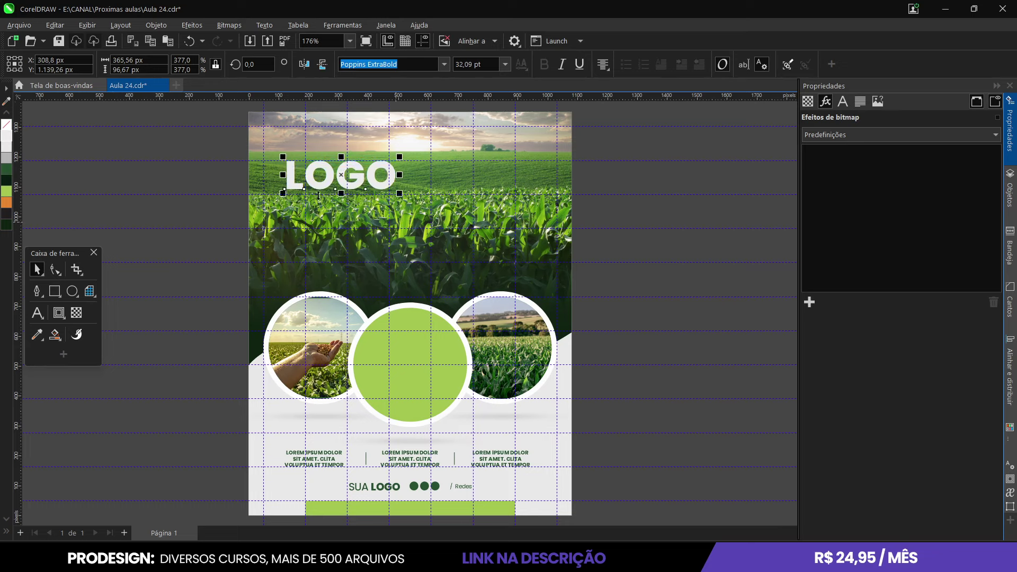
Replace the enlarged "LOGO" copy with a three-line uppercase headline reading "LOREM", "IPSUM IS" and "FARM"
double_click(311, 182)
double_click(311, 181)
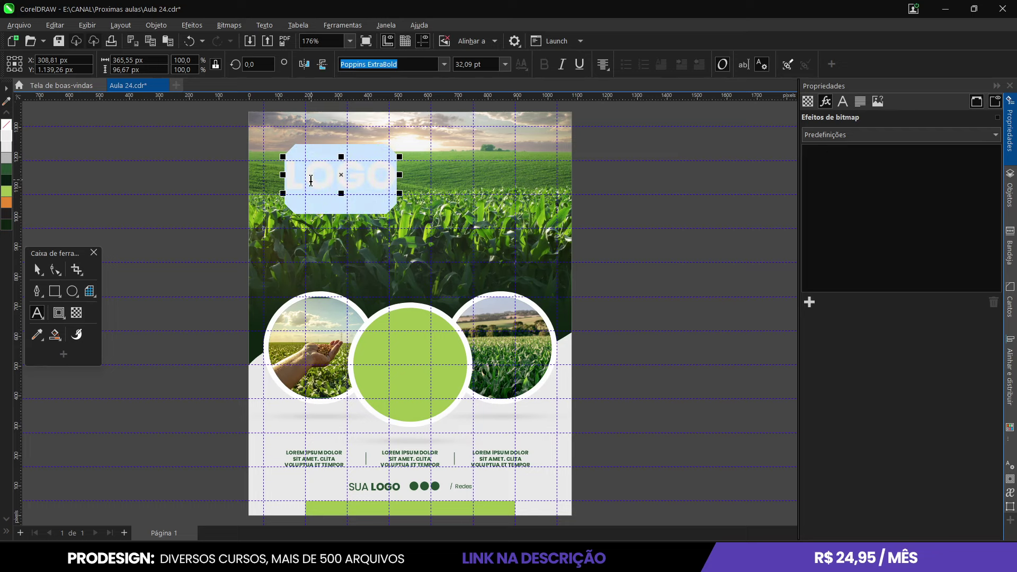
type("lorem")
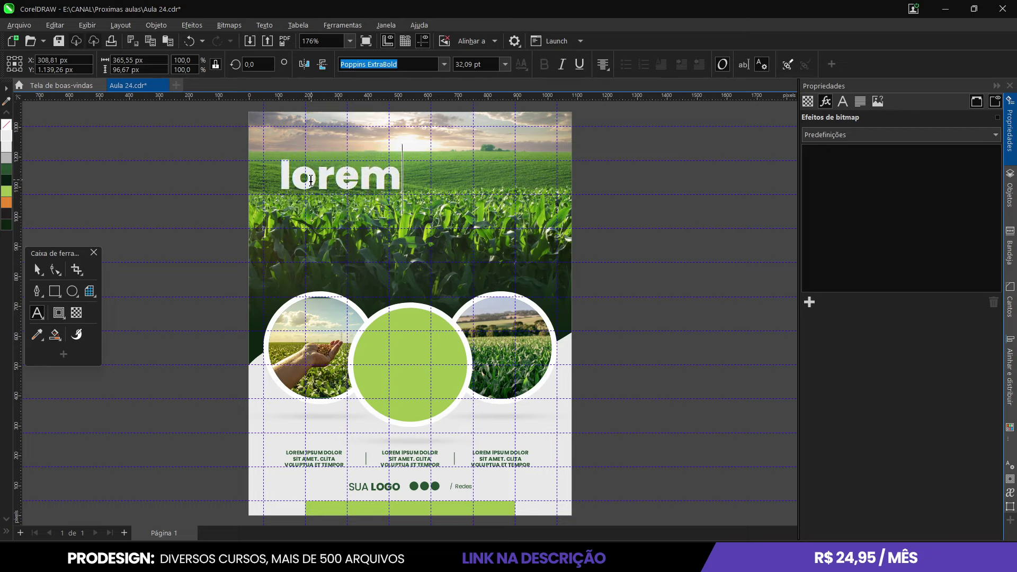
key("BackSpace")
key("BackSpace")
key("BackSpace")
key("BackSpace")
key("BackSpace")
type("LOREM")
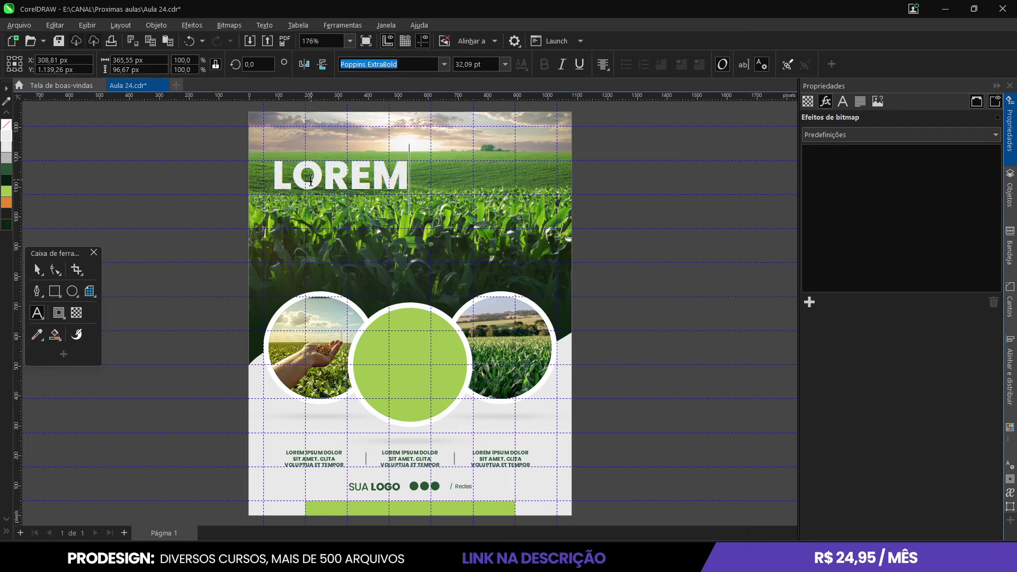
key("Return")
type("IPS")
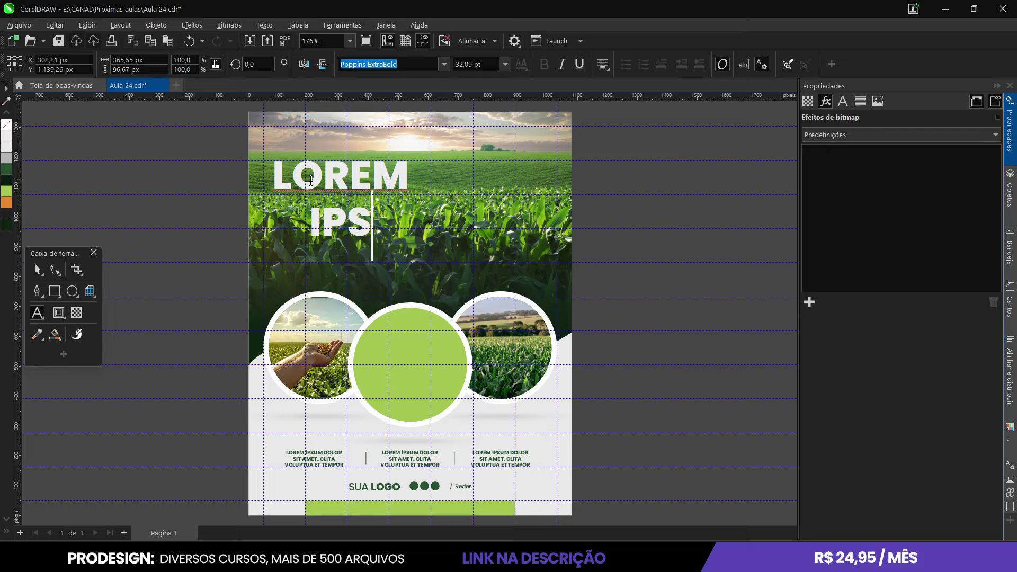
type("UM IS")
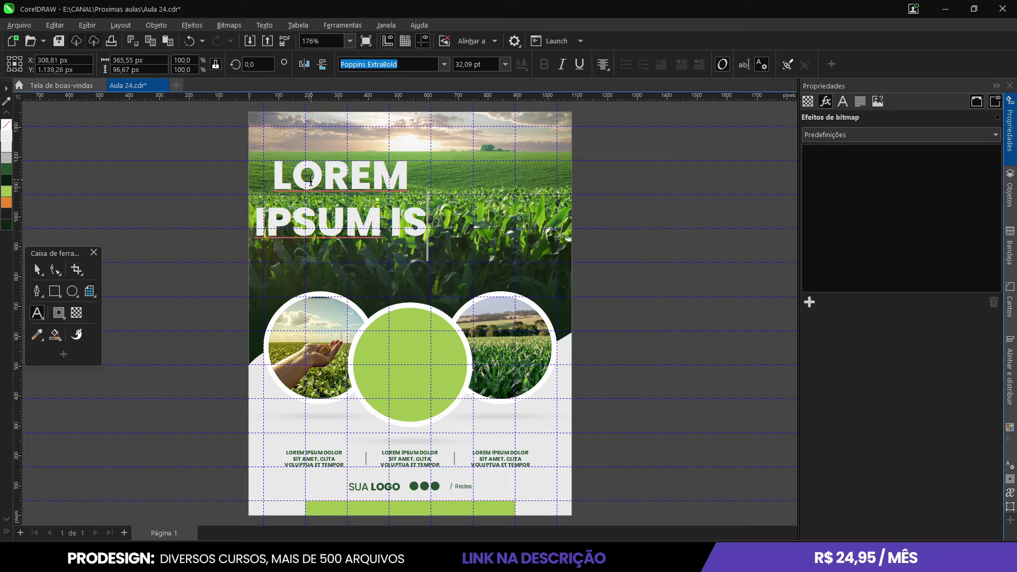
key("Return")
type("FARM")
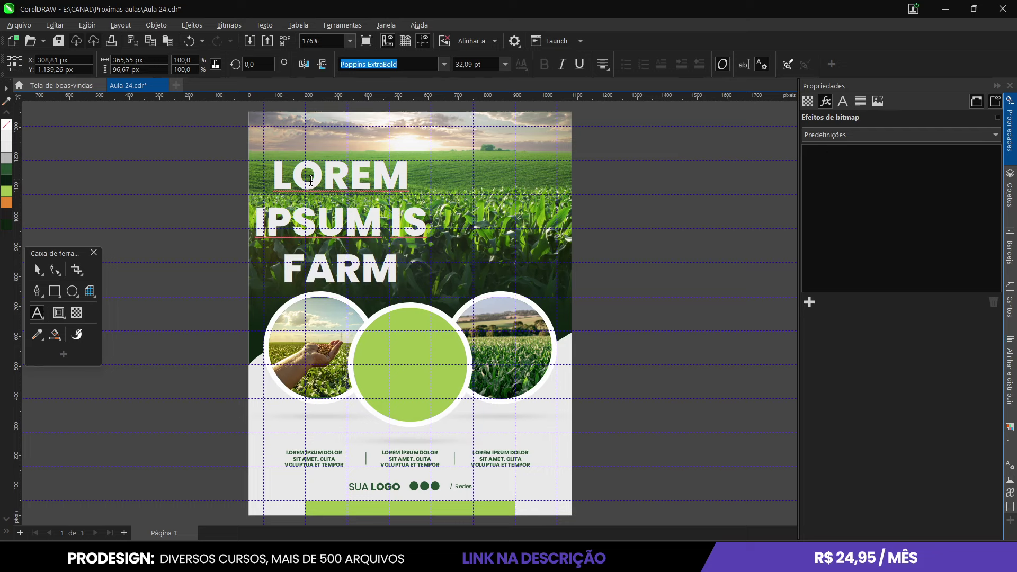
Tighten the line spacing of the three-line headline with the Shape tool so the lines sit close together
left_click(55, 270)
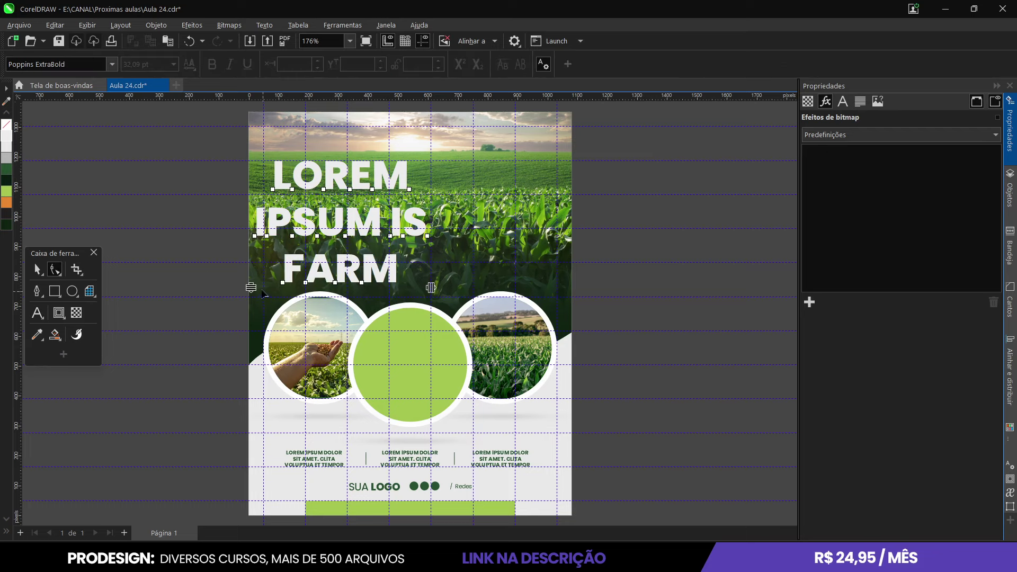
left_click_drag(251, 287, 263, 246)
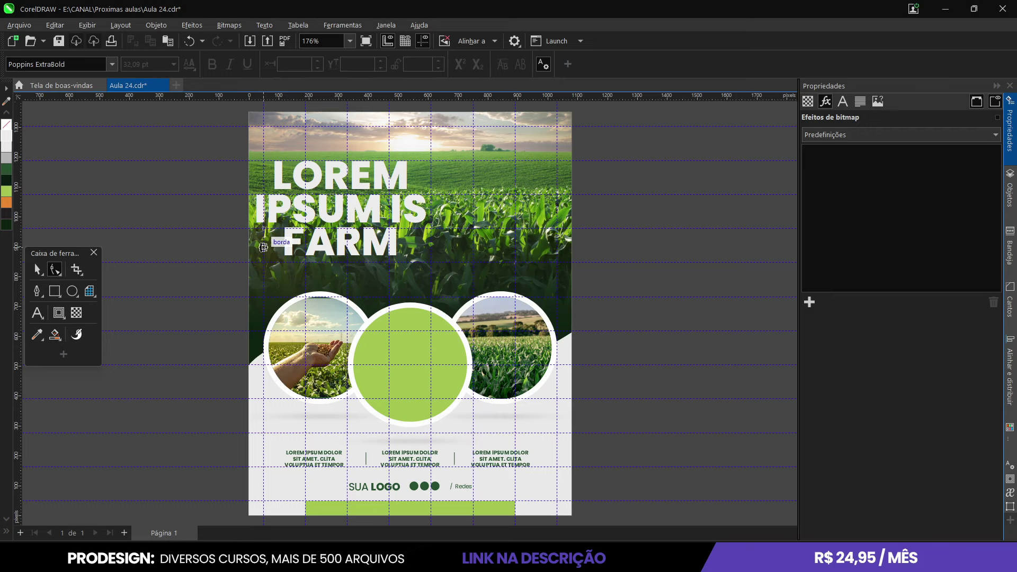
Left-align the three-line headline, scale it down to about 24.6 pt, and place it over the upper field photo
left_click(37, 269)
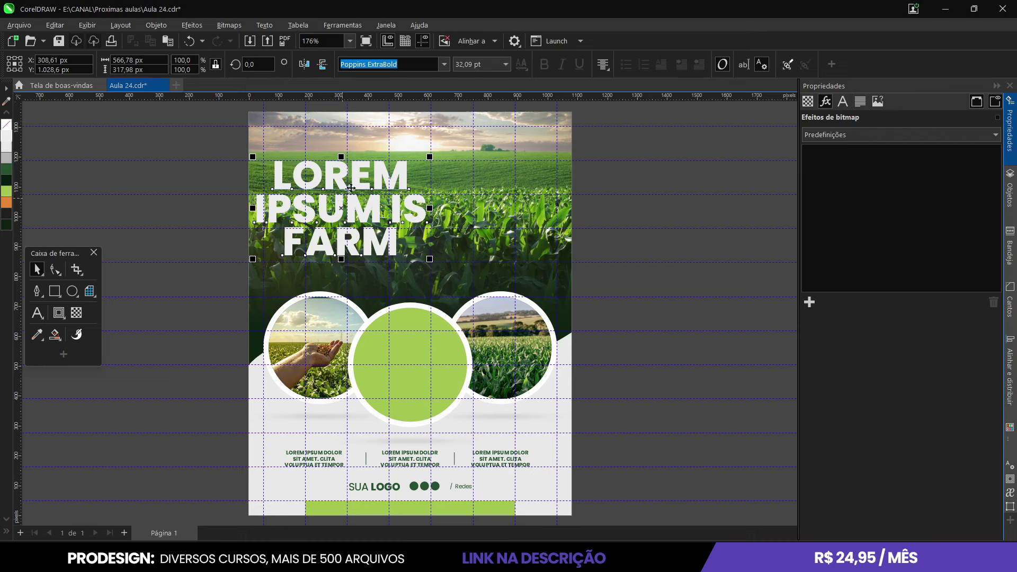
left_click_drag(361, 183, 368, 183)
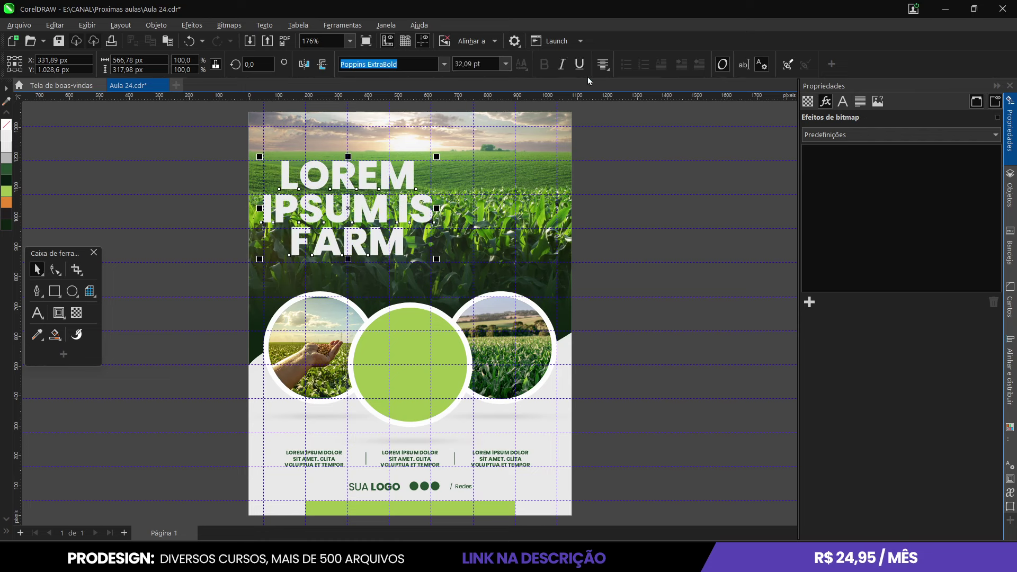
left_click(603, 64)
left_click(620, 98)
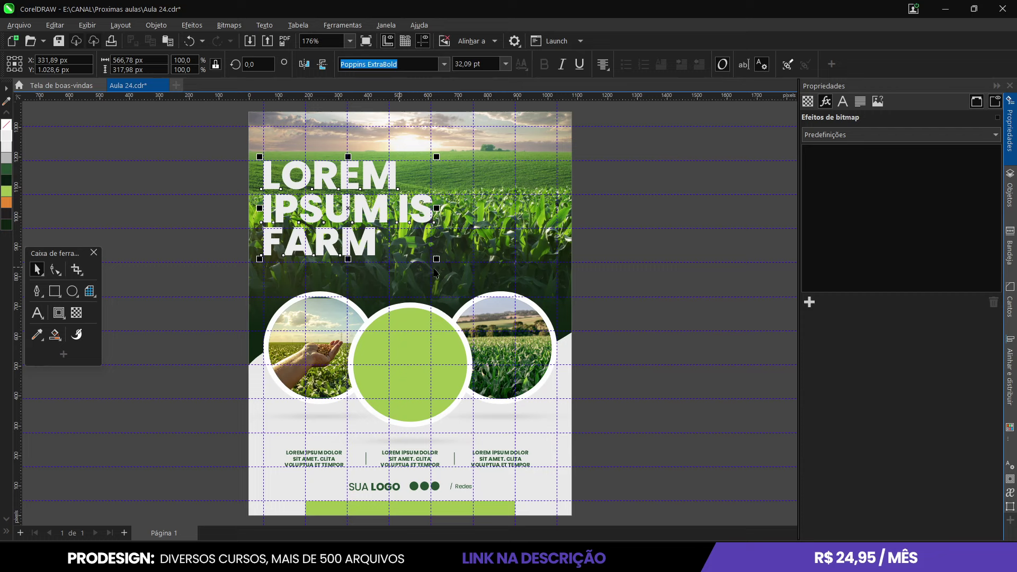
left_click_drag(436, 259, 397, 237)
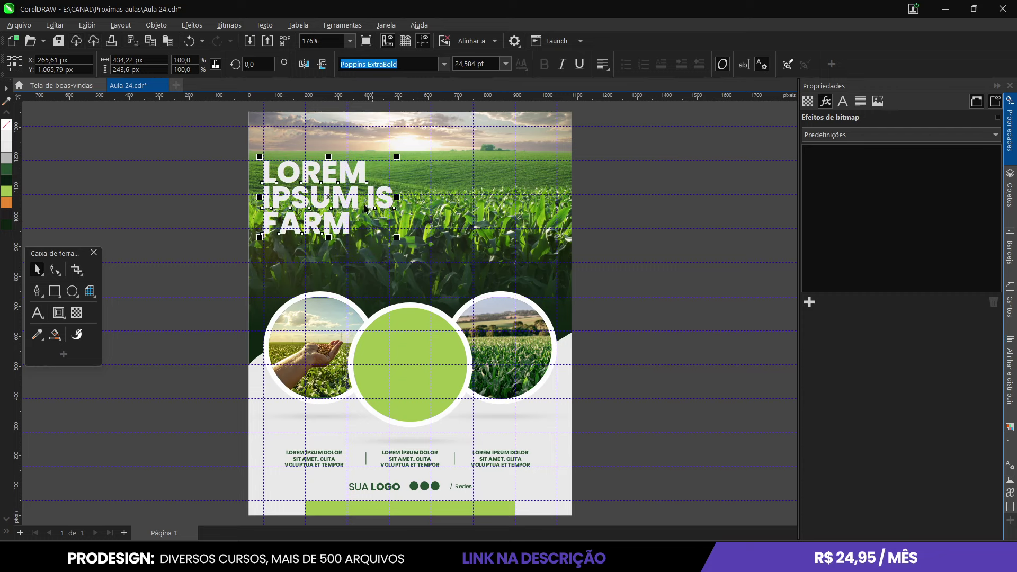
left_click_drag(324, 234, 336, 227)
left_click(192, 252)
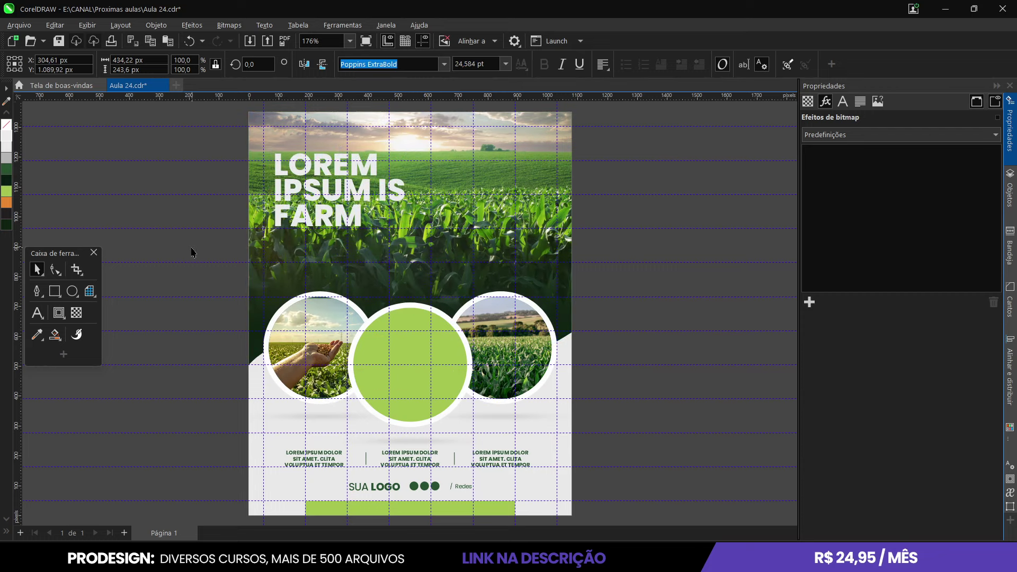
left_click(54, 291)
left_click(37, 313)
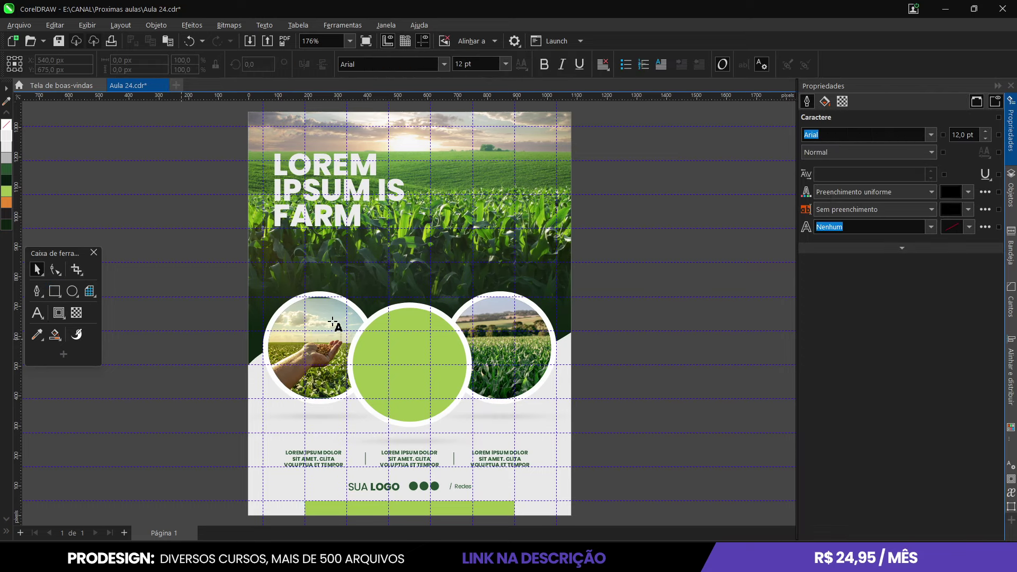
scroll(477, 425, "down", 3)
scroll(454, 390, "up", 5)
scroll(455, 391, "up", 2)
scroll(192, 234, "down", 1)
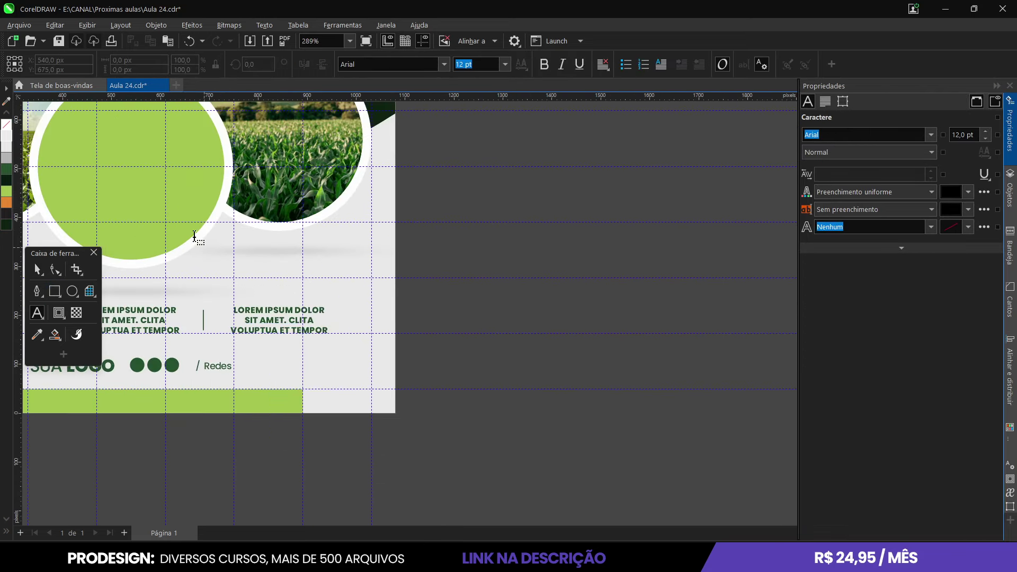
scroll(245, 268, "up", 4)
left_click_drag(313, 278, 609, 360)
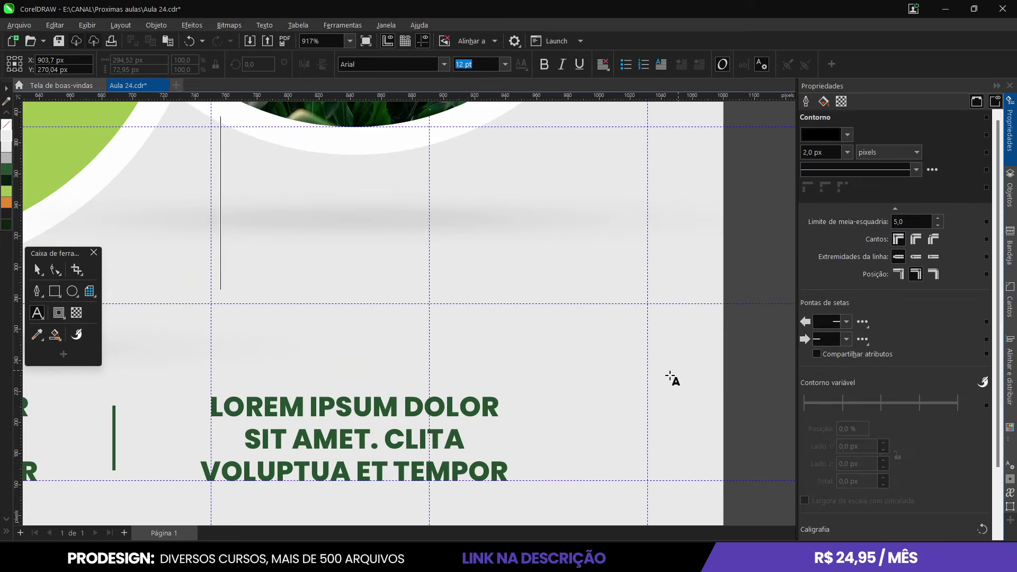
scroll(506, 376, "down", 4)
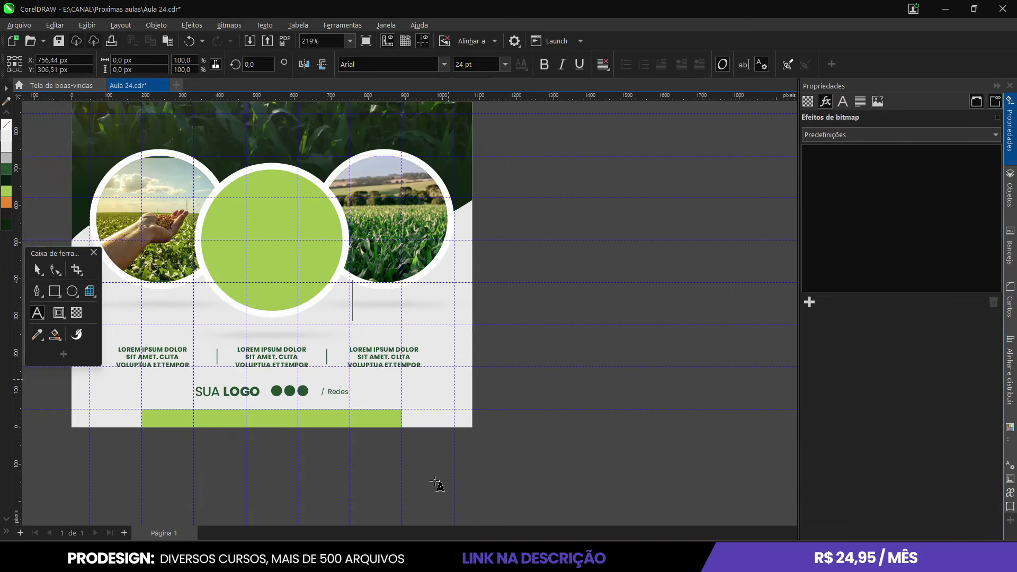
Try a paragraph text frame about 759 × 283 px over the page's lower right corner, filled with placeholder text, and delete it
left_click_drag(351, 471, 631, 368)
scroll(663, 474, "up", 1)
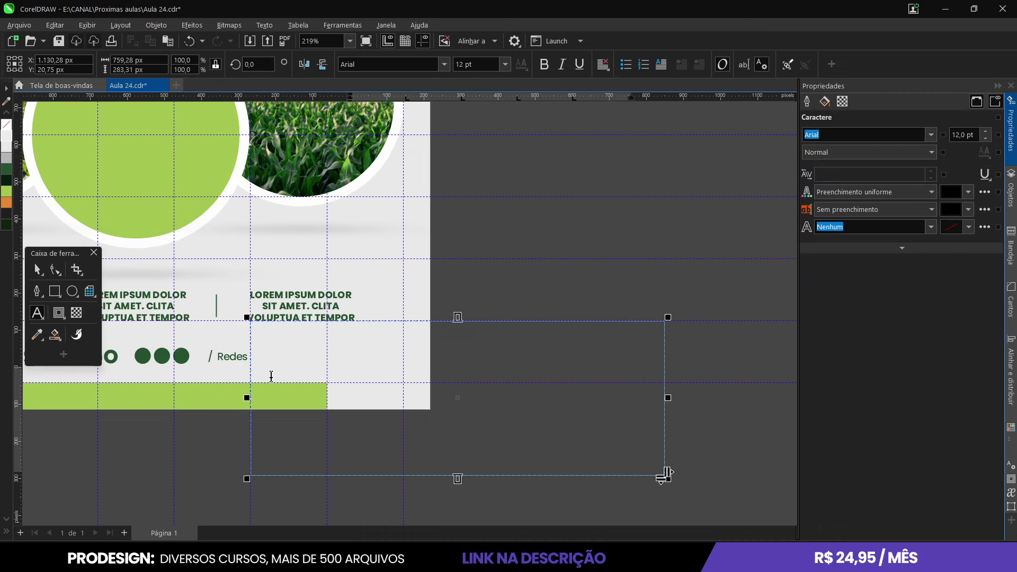
left_click(37, 270)
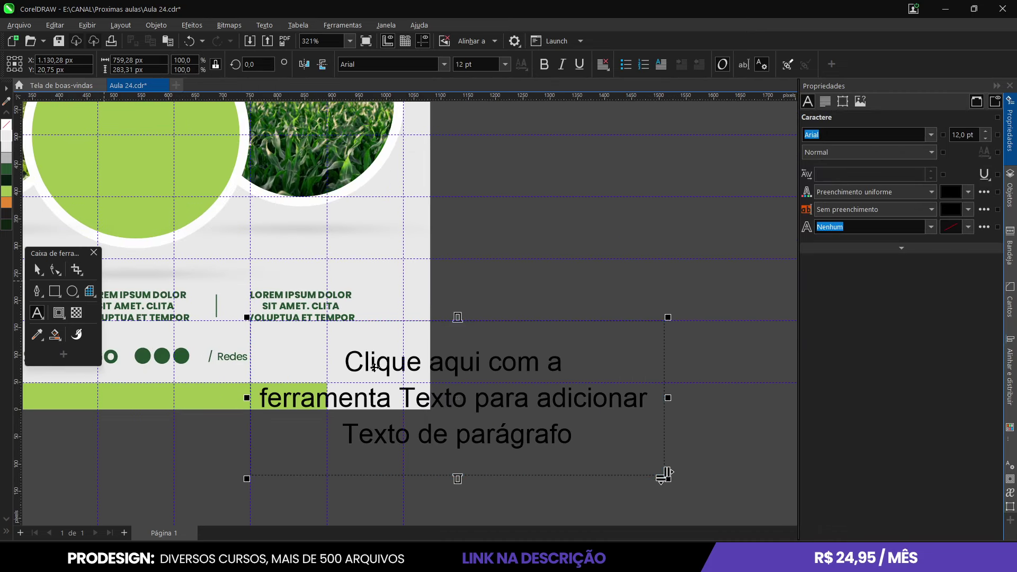
right_click(510, 425)
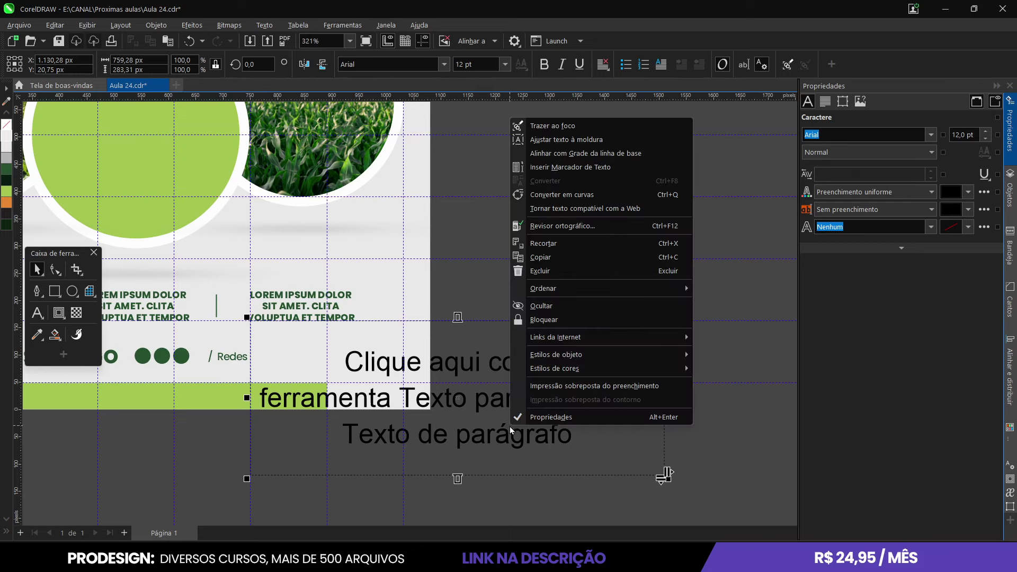
left_click(586, 170)
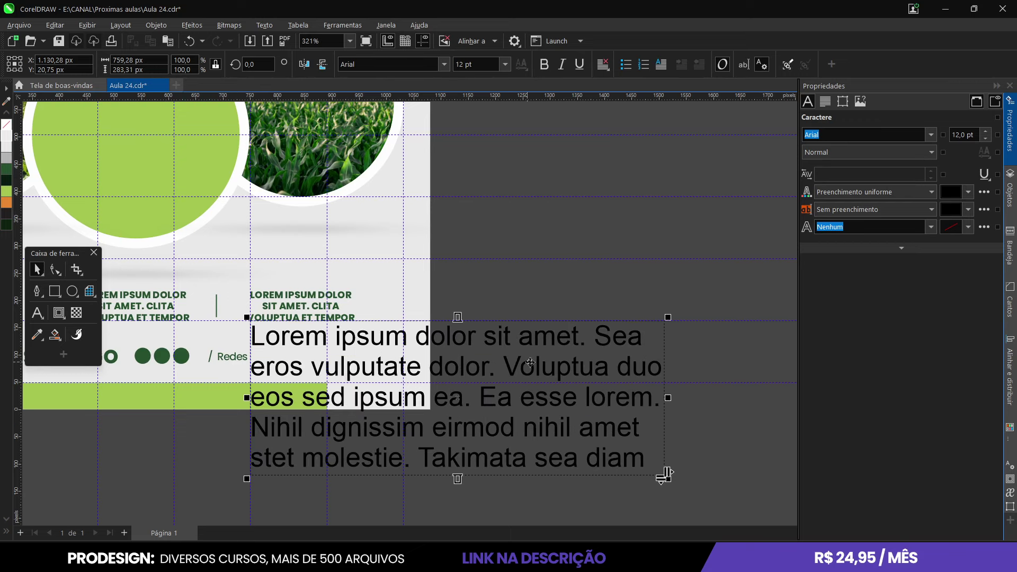
key("Delete")
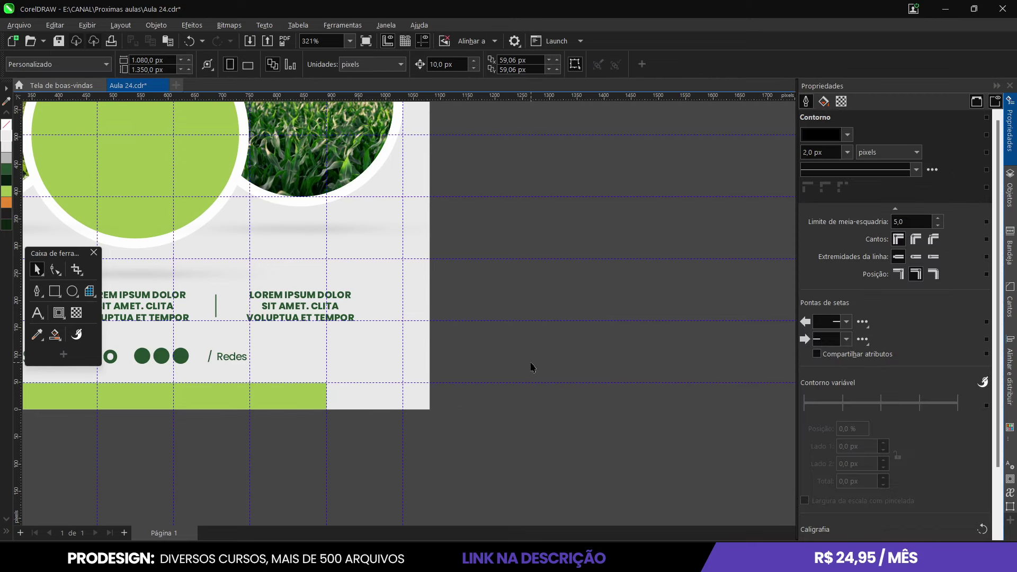
Move the headline to the left margin guide and scale it to about 23.9 pt so it ends at the fourth vertical guide
key("shift+F4")
scroll(418, 269, "up", 3)
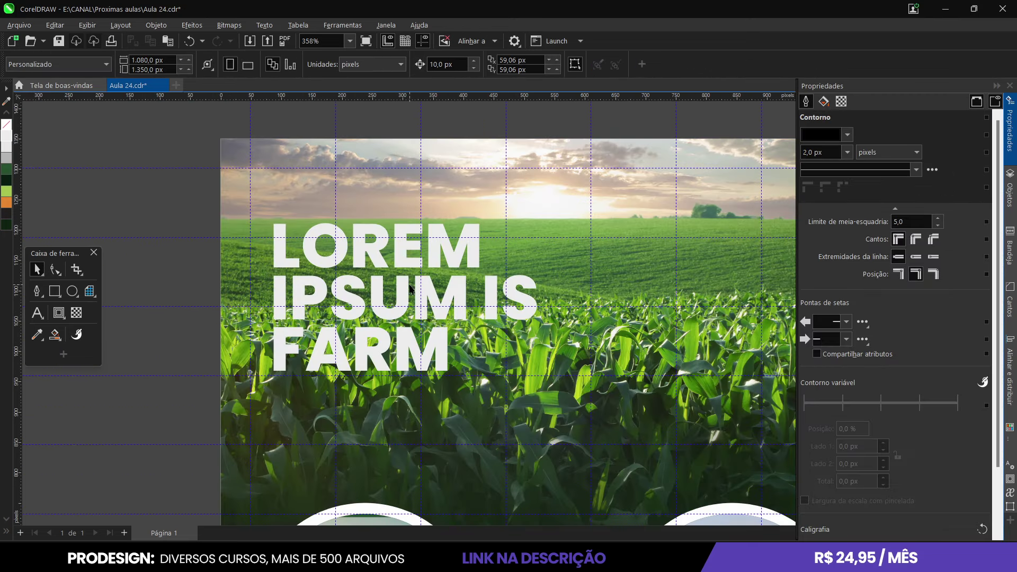
scroll(356, 330, "up", 1)
left_click_drag(350, 293, 317, 244)
scroll(379, 295, "down", 1)
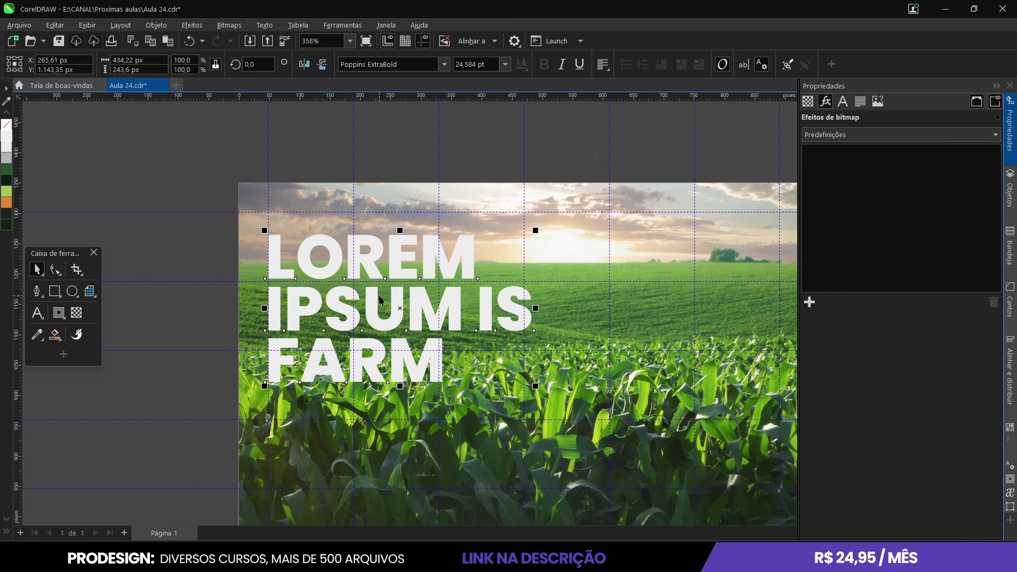
left_click(55, 270)
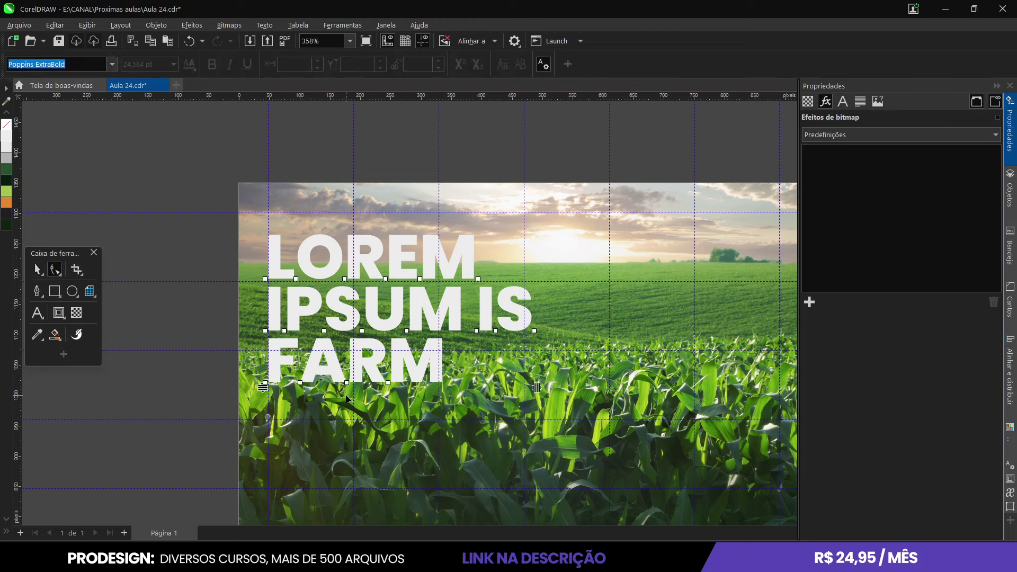
left_click(37, 270)
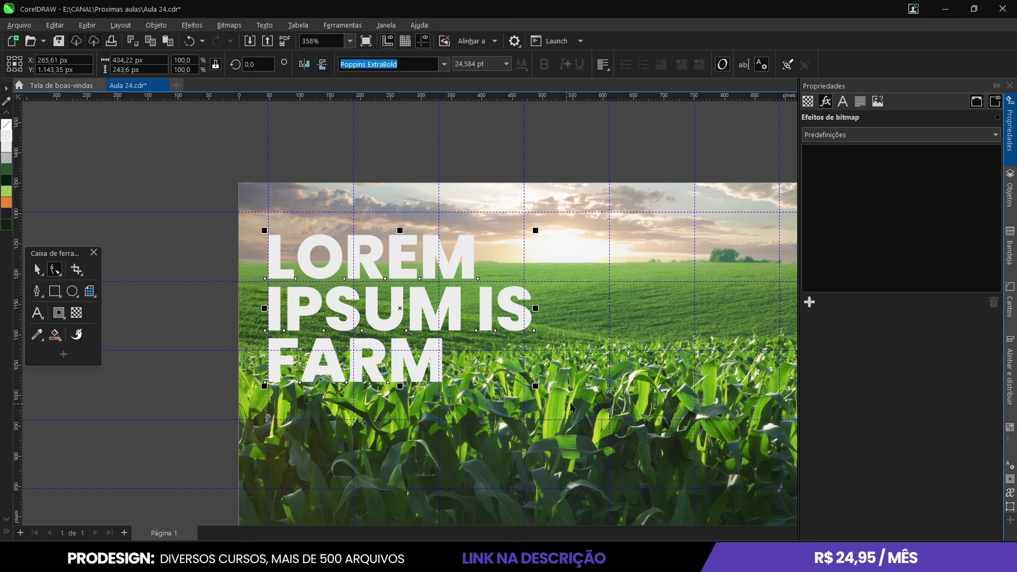
left_click_drag(535, 384, 525, 377)
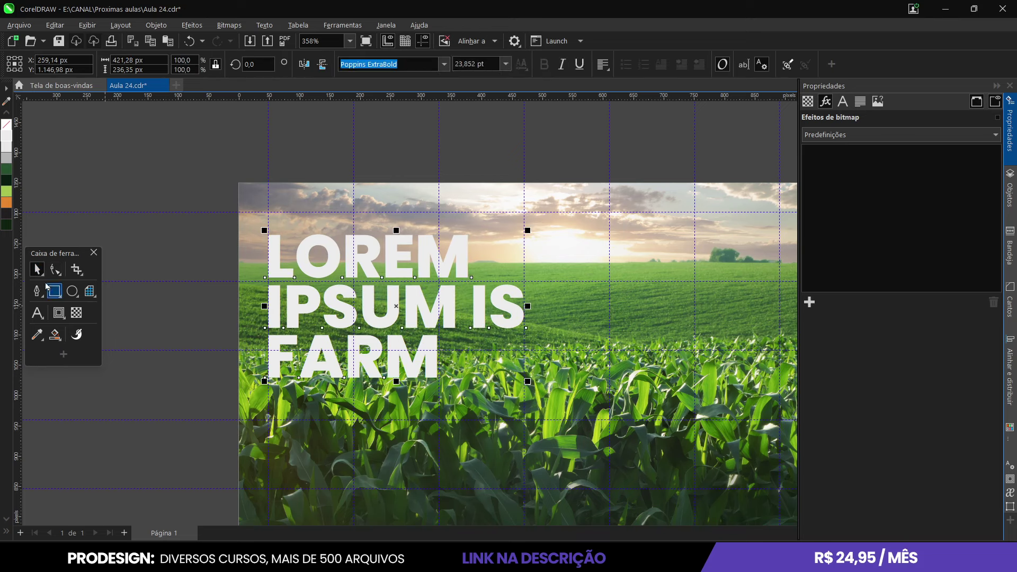
Loosen the headline's line spacing slightly with the Shape tool
left_click(55, 270)
mouse_move(263, 383)
left_mouse_down()
mouse_move(260, 412)
mouse_move(262, 397)
left_mouse_up()
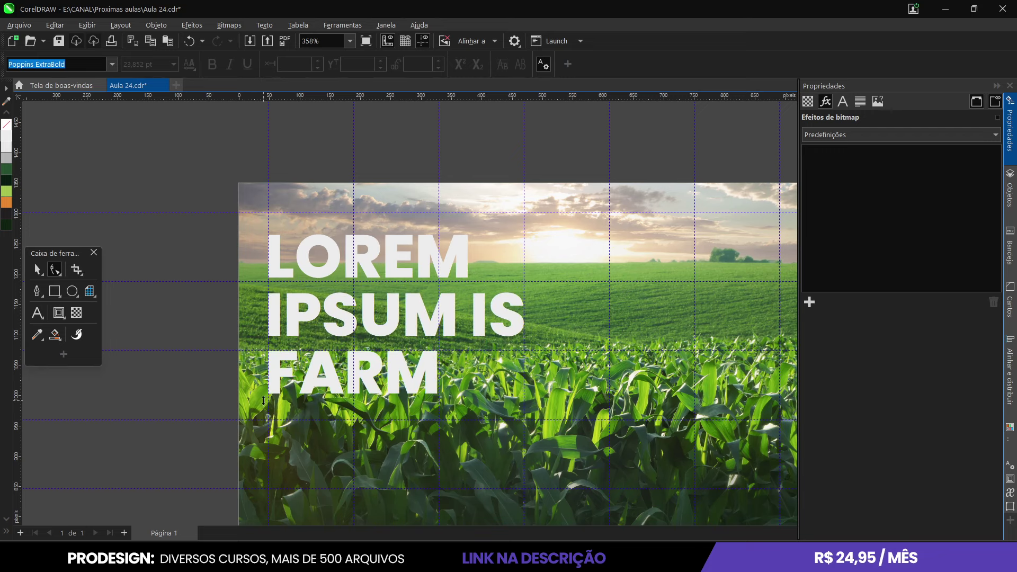
left_click(35, 272)
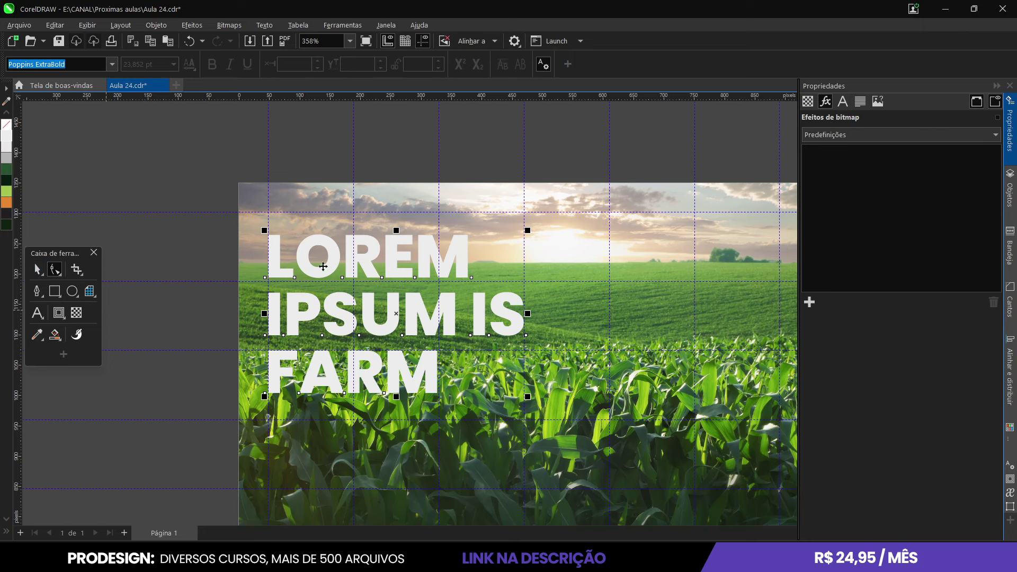
scroll(347, 284, "down", 5)
left_click(614, 385)
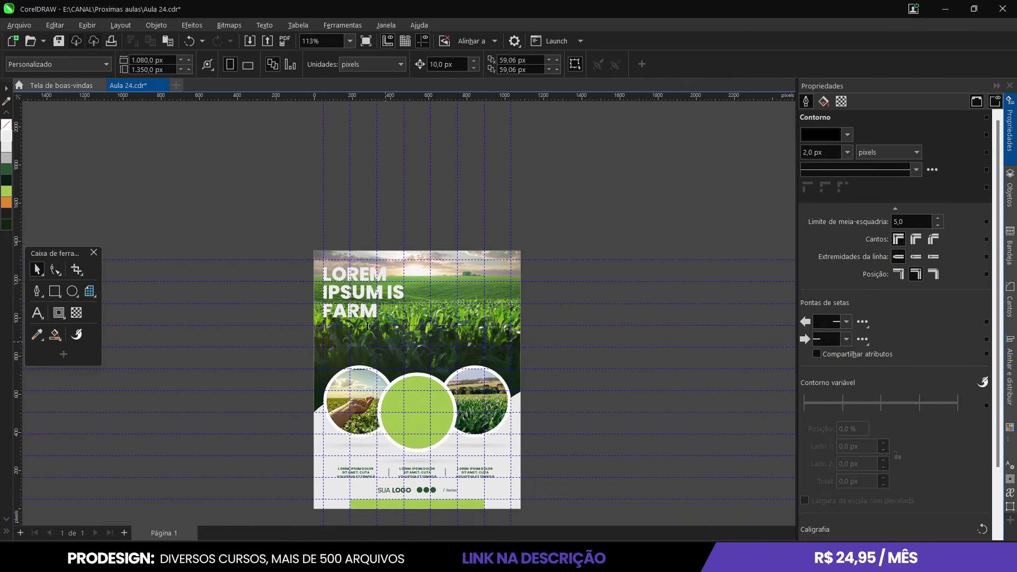
Draw a paragraph text frame about 421 × 114 px between the guides below "FARM" and give its text an off-white fill
scroll(407, 334, "up", 2)
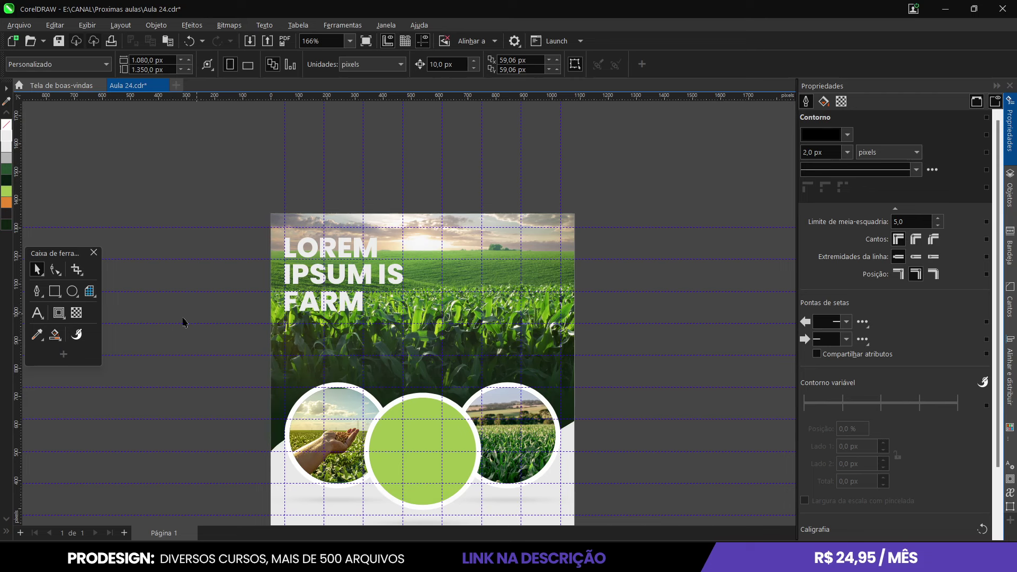
left_click(37, 313)
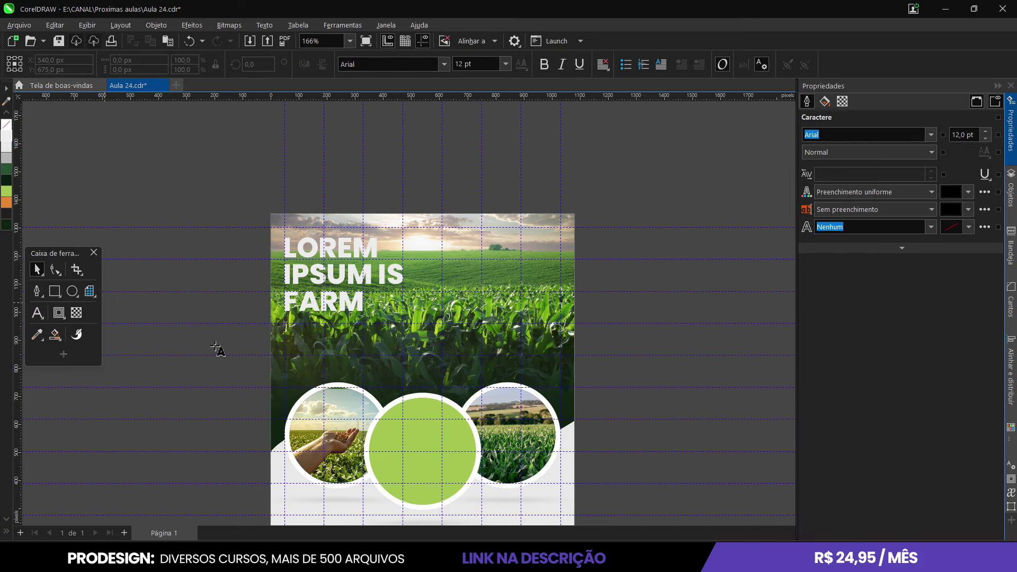
scroll(290, 344, "up", 2)
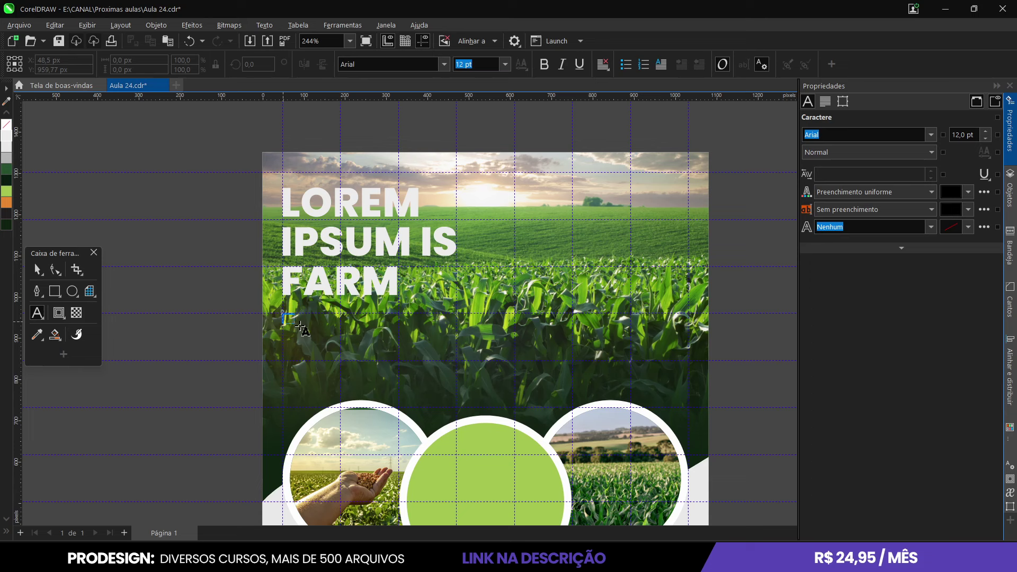
mouse_move(282, 314)
left_mouse_down()
mouse_move(462, 369)
mouse_move(456, 361)
left_mouse_up()
left_click(37, 270)
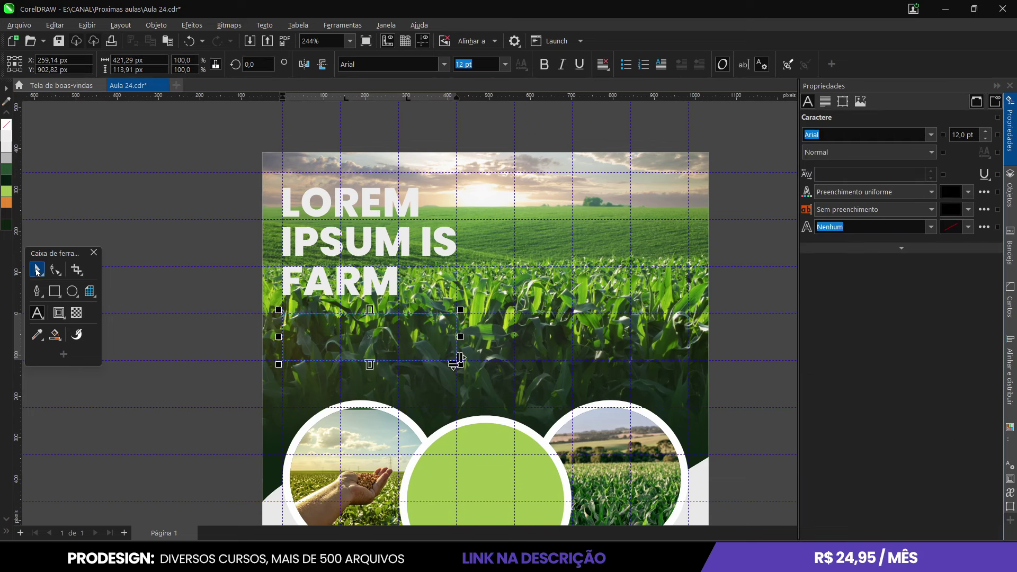
scroll(357, 342, "up", 2)
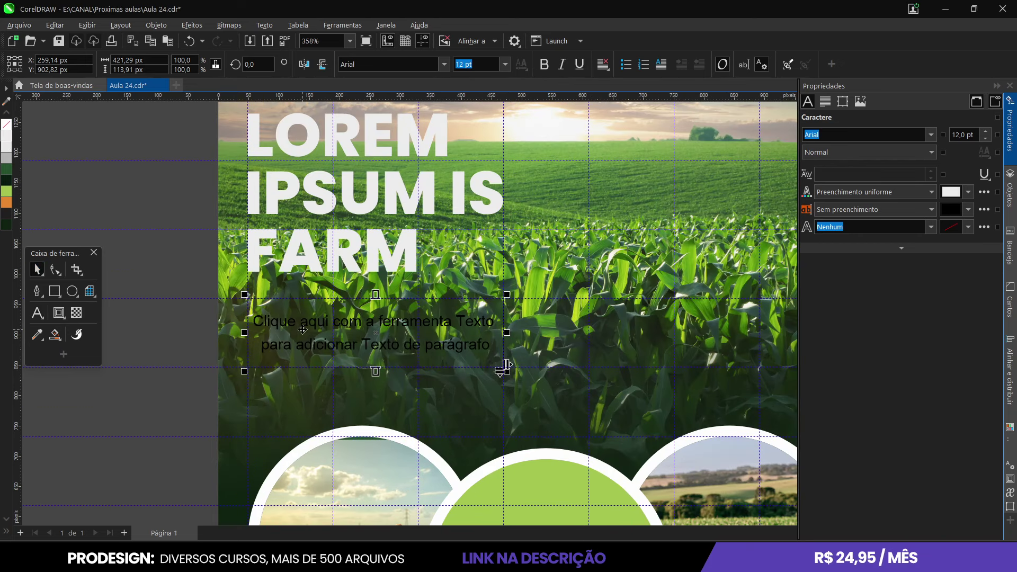
Try filling the paragraph frame below the headline with placeholder text at 9 pt, and undo the insertion
left_click(504, 65)
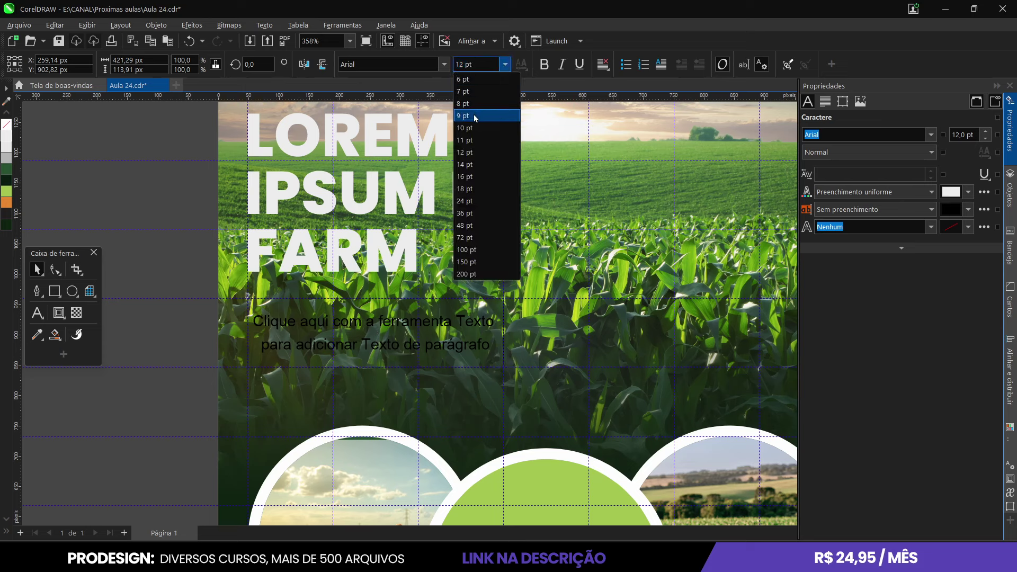
left_click(346, 297)
right_click(307, 322)
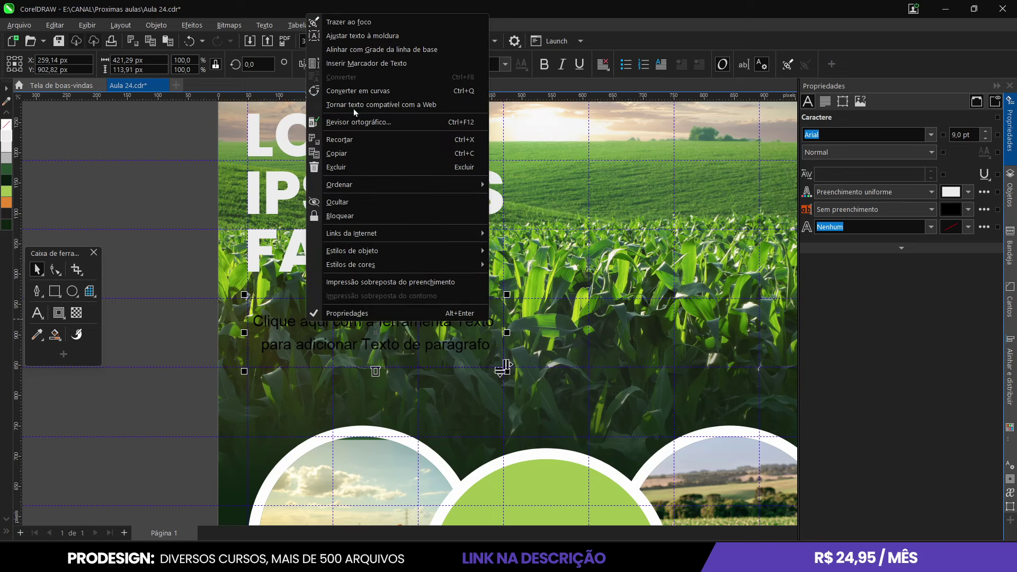
left_click(357, 68)
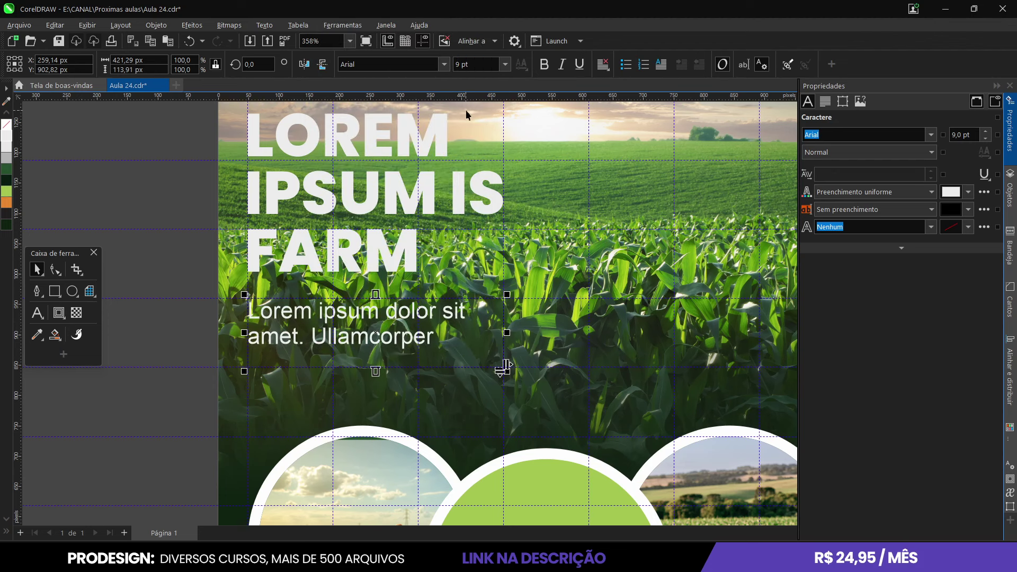
key("ctrl+z")
Set the paragraph frame's text size to 6 pt and fill the frame with placeholder text
left_click(504, 64)
left_click(329, 354)
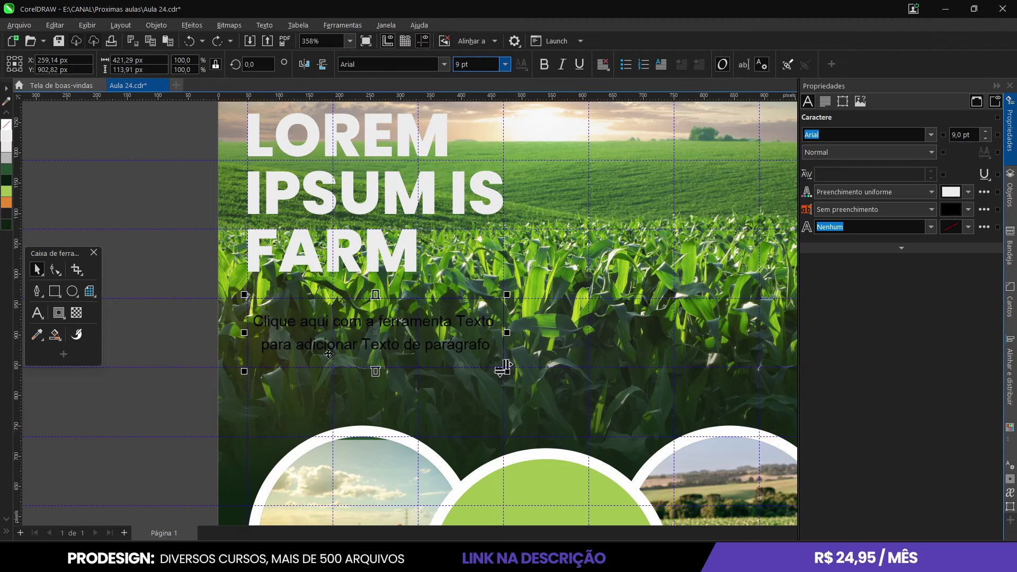
right_click(286, 333)
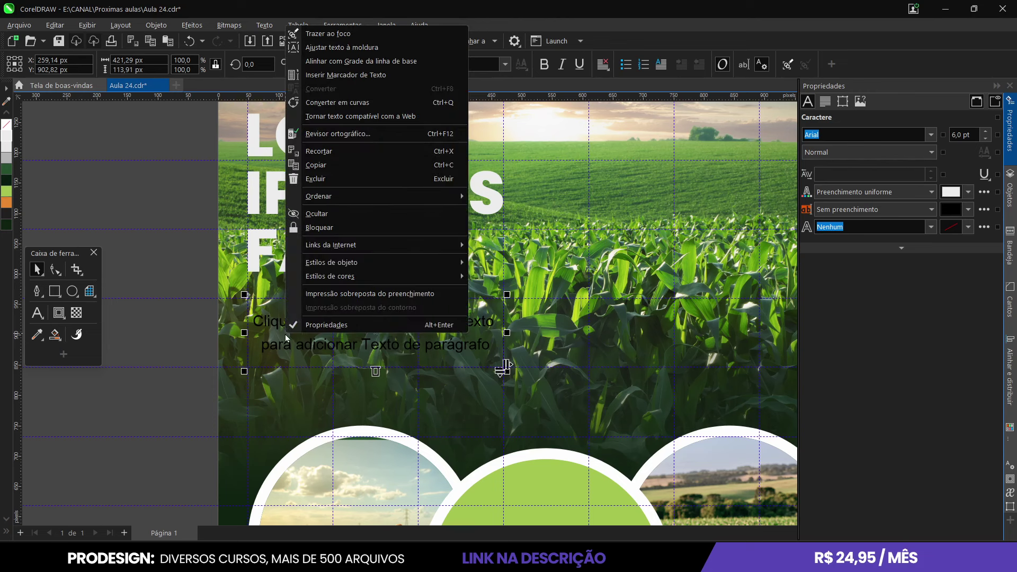
left_click(340, 79)
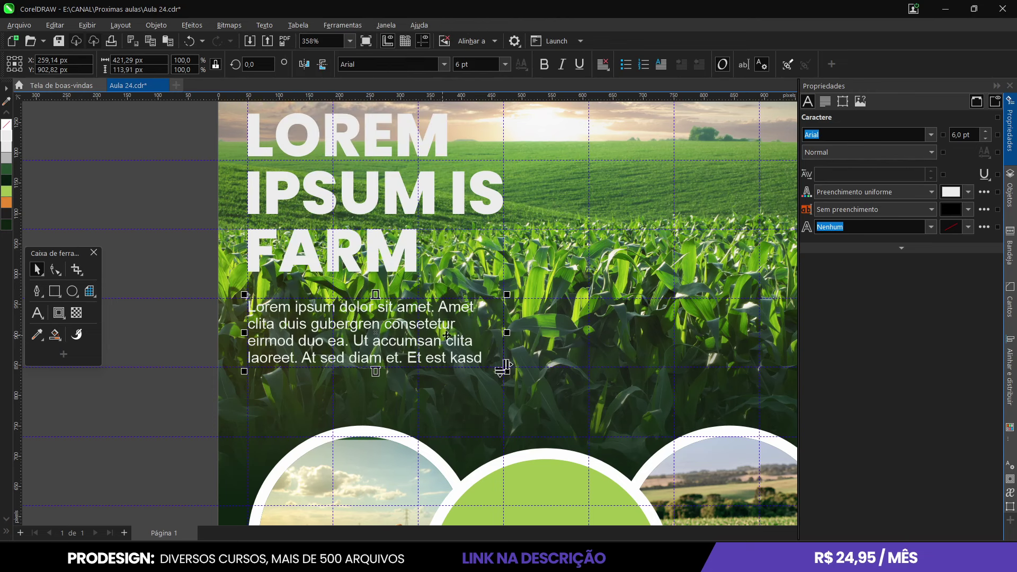
Widen the paragraph text frame below the headline to about 469 px, keeping its left edge on the margin guide
left_click_drag(513, 336, 532, 330)
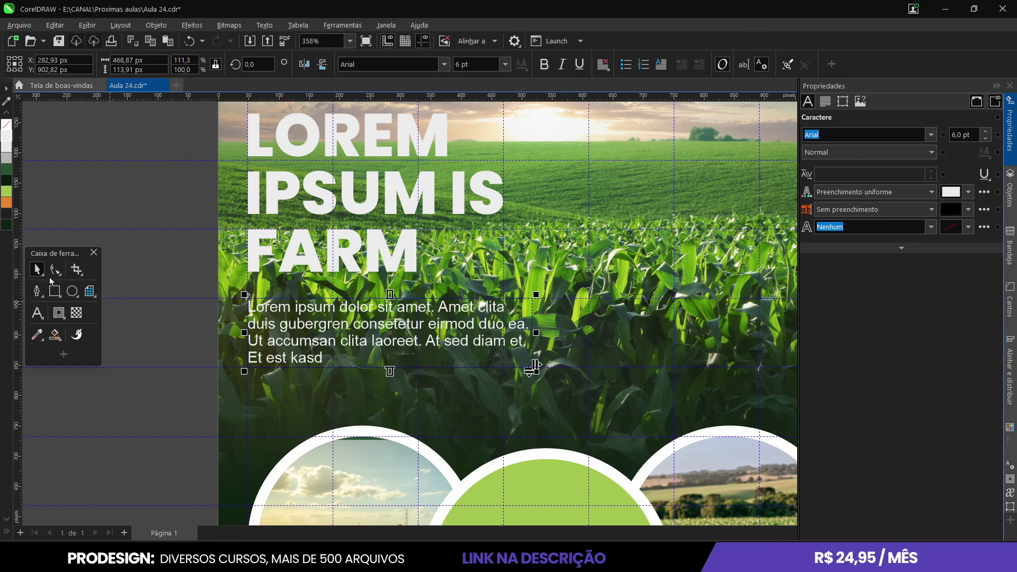
left_click(38, 270)
scroll(294, 335, "down", 3)
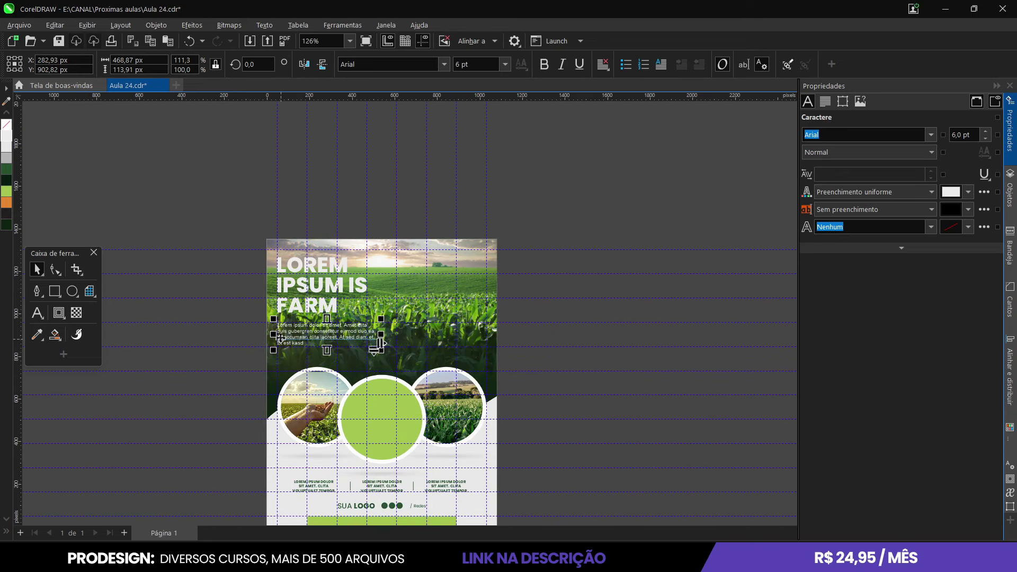
Narrow the paragraph frame below the headline to about 447 px and convert it to artistic text
left_click(281, 338)
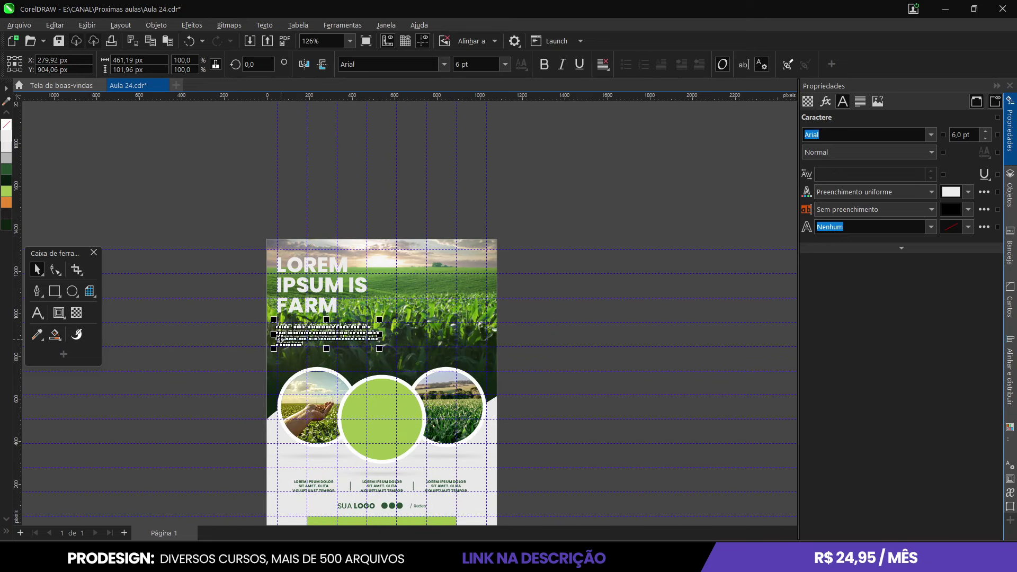
scroll(388, 386, "down", 1)
scroll(389, 386, "up", 2)
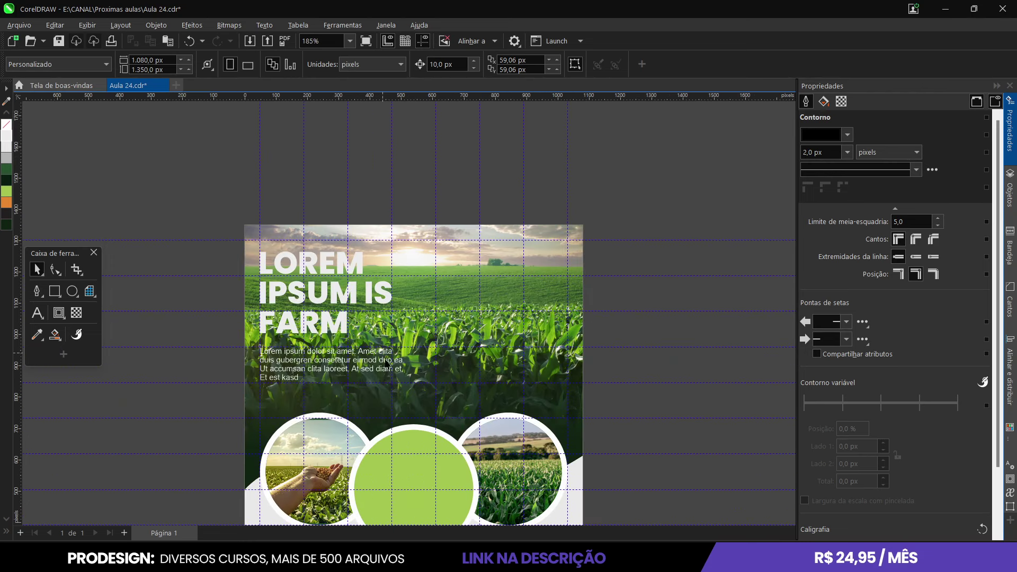
scroll(388, 386, "up", 2)
left_click_drag(425, 357, 413, 356)
scroll(413, 377, "down", 2)
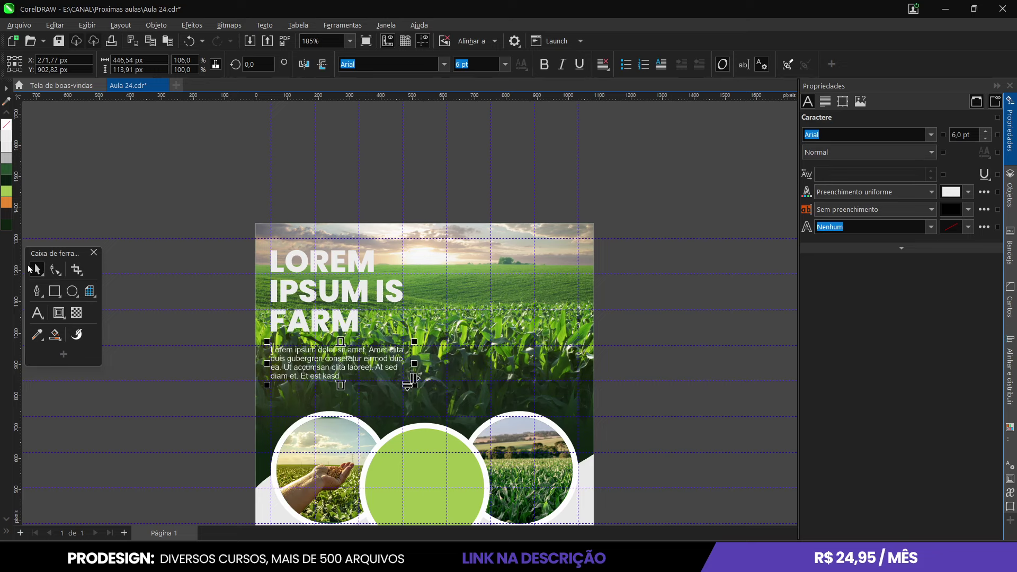
left_click_drag(301, 353, 302, 355)
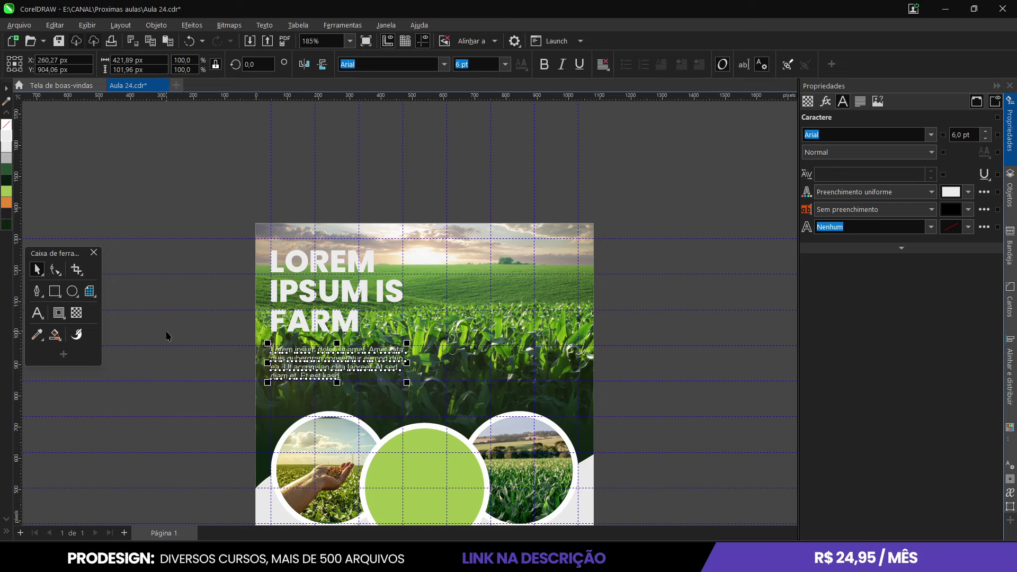
left_click(166, 336)
scroll(346, 319, "down", 2)
scroll(386, 434, "up", 1)
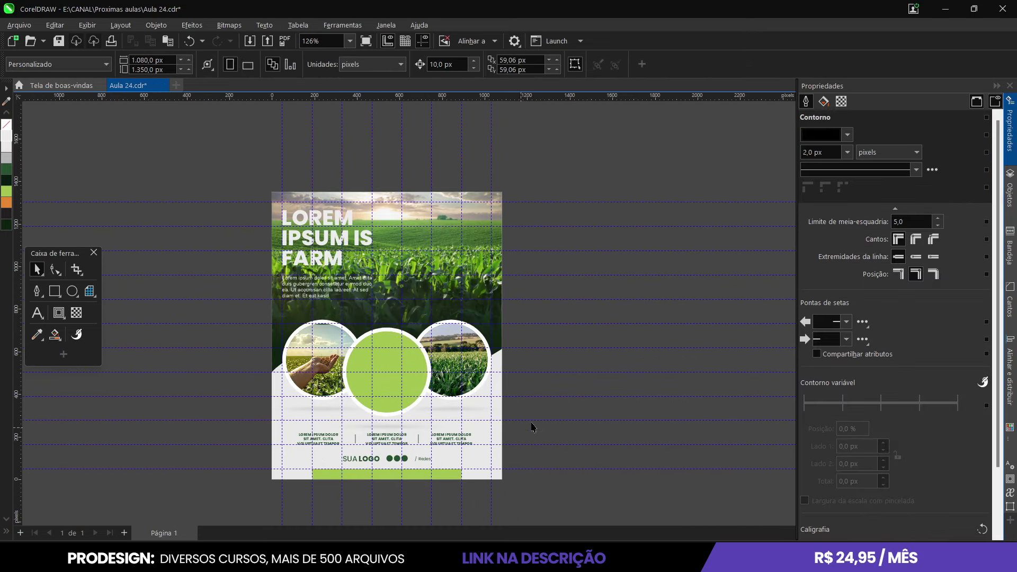
Add the cut-out photo of the farmer to the page and scale it down to about 1,481 × 1,302 px
scroll(553, 435, "up", 1)
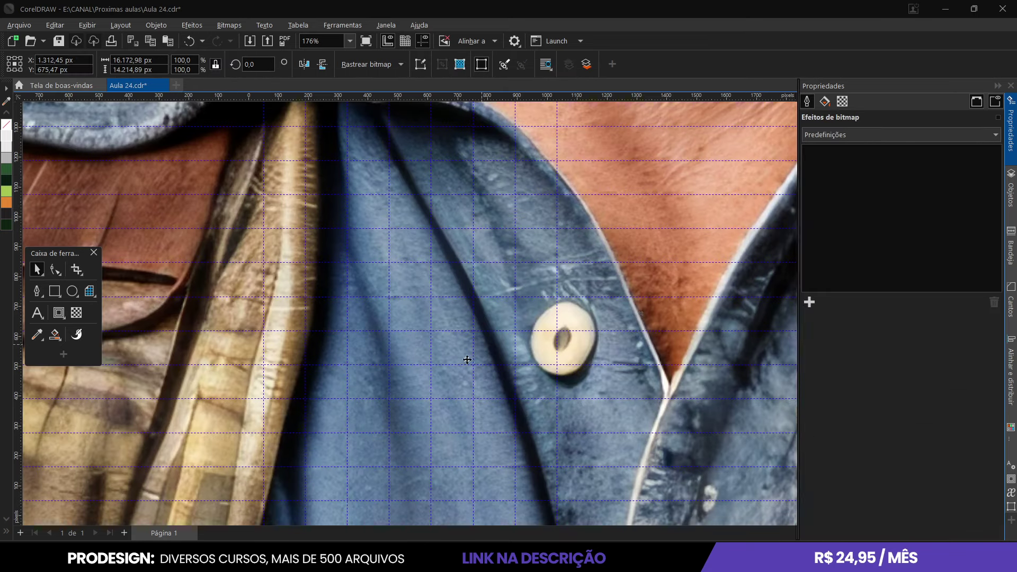
scroll(465, 356, "down", 5)
scroll(530, 311, "down", 3)
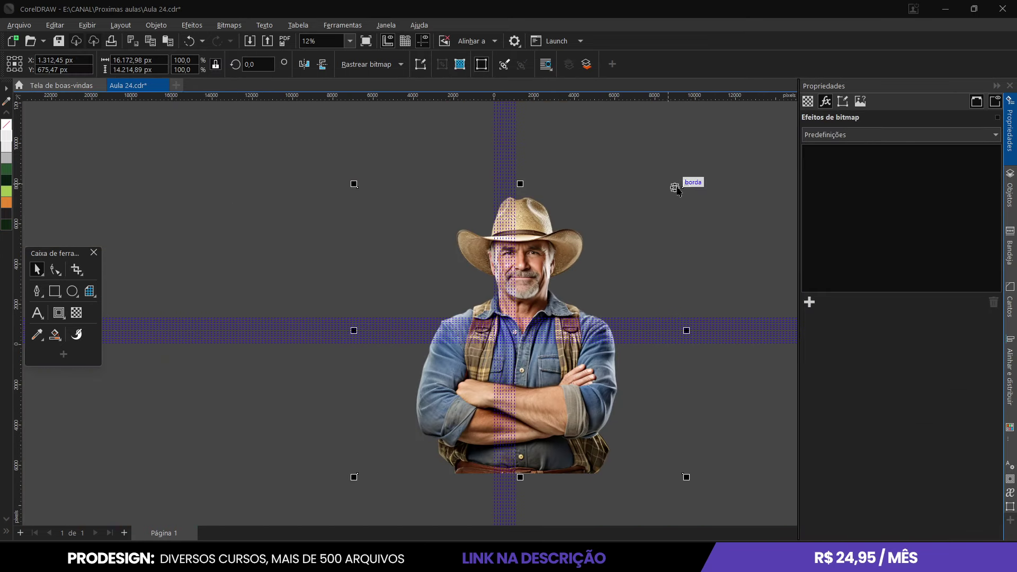
left_click_drag(686, 182, 543, 310)
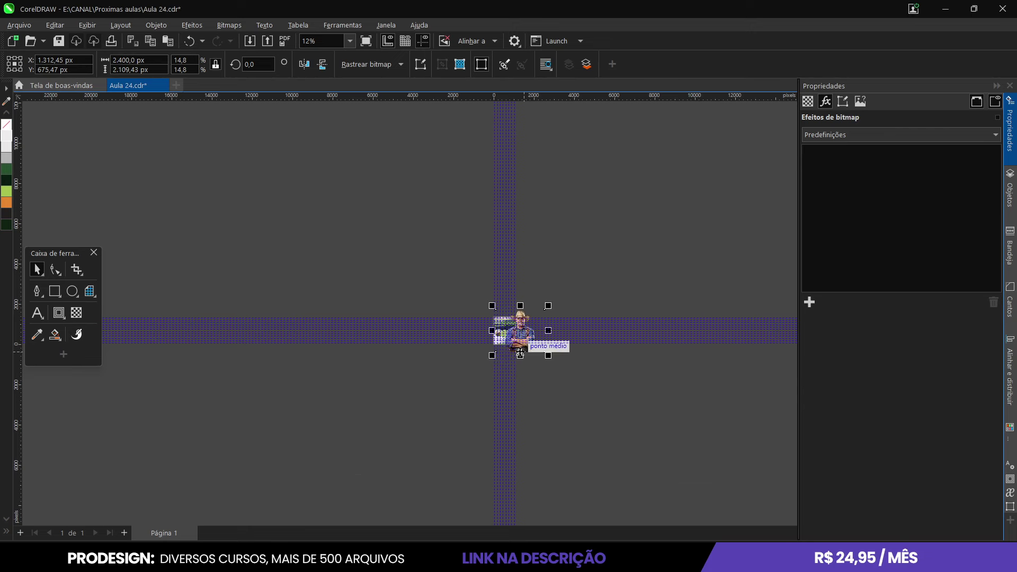
scroll(526, 318, "up", 5)
left_click_drag(652, 406, 526, 295)
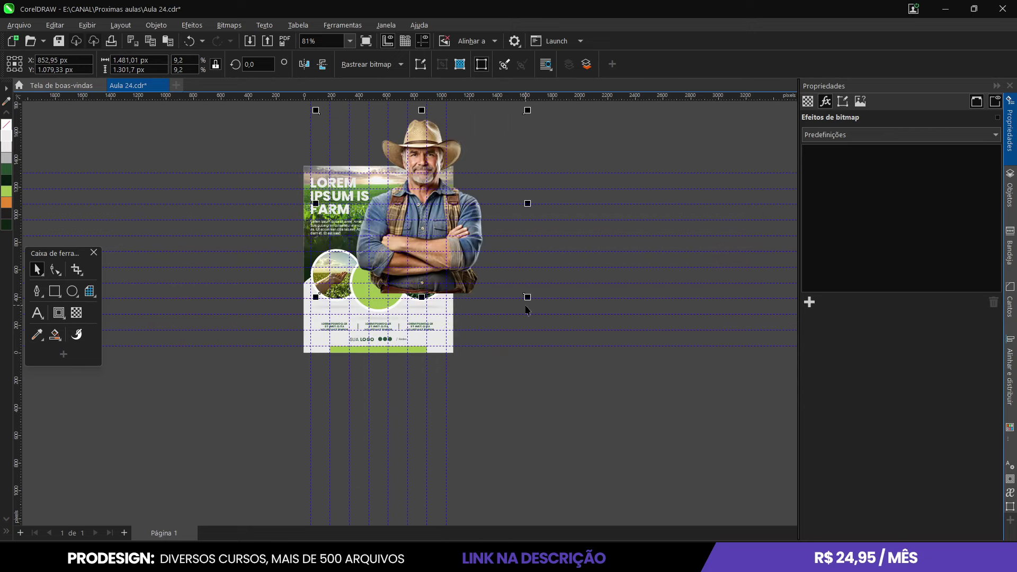
Scale the farmer cut-out to about 1,020 × 896 px and place it over the field photo beside the headline, with the hat just inside the page
scroll(424, 122, "up", 3)
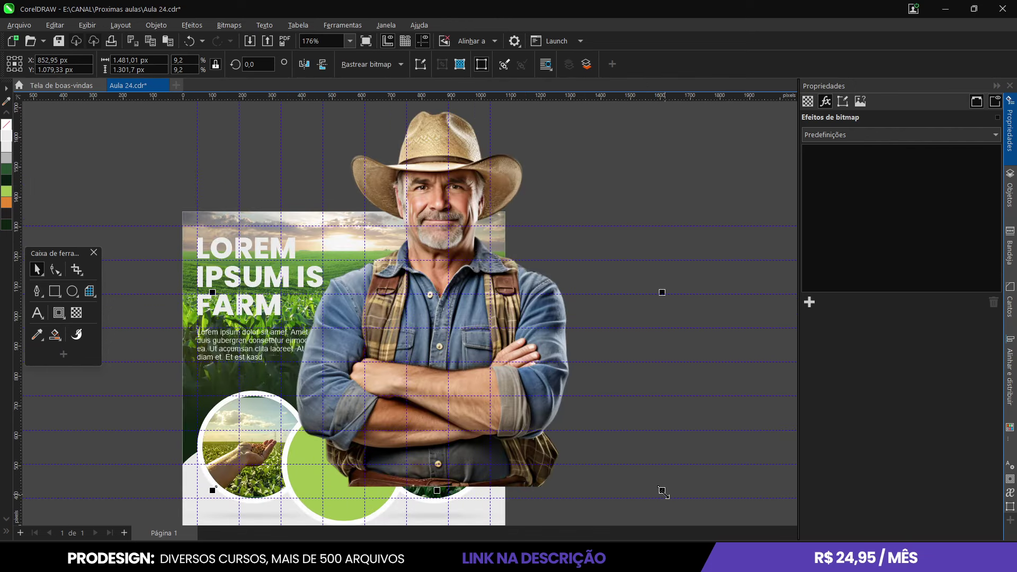
left_click_drag(662, 491, 592, 429)
left_click(454, 328)
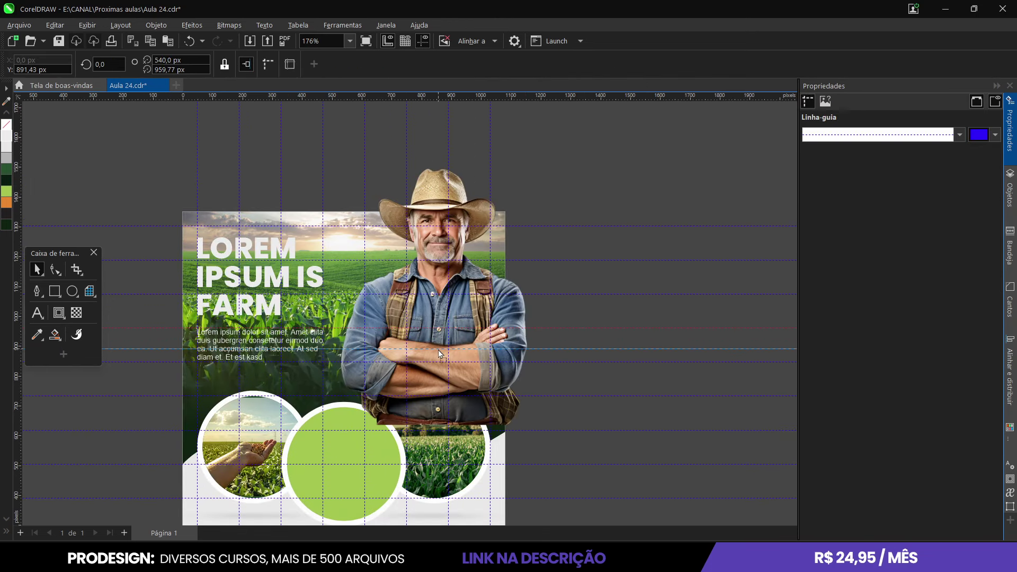
left_click(460, 306)
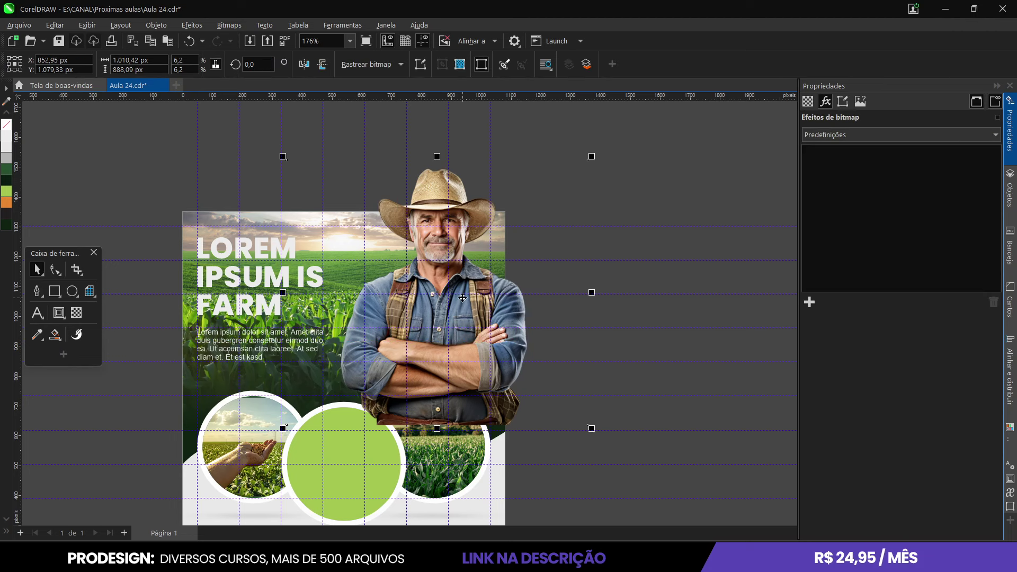
left_click_drag(461, 306, 438, 351)
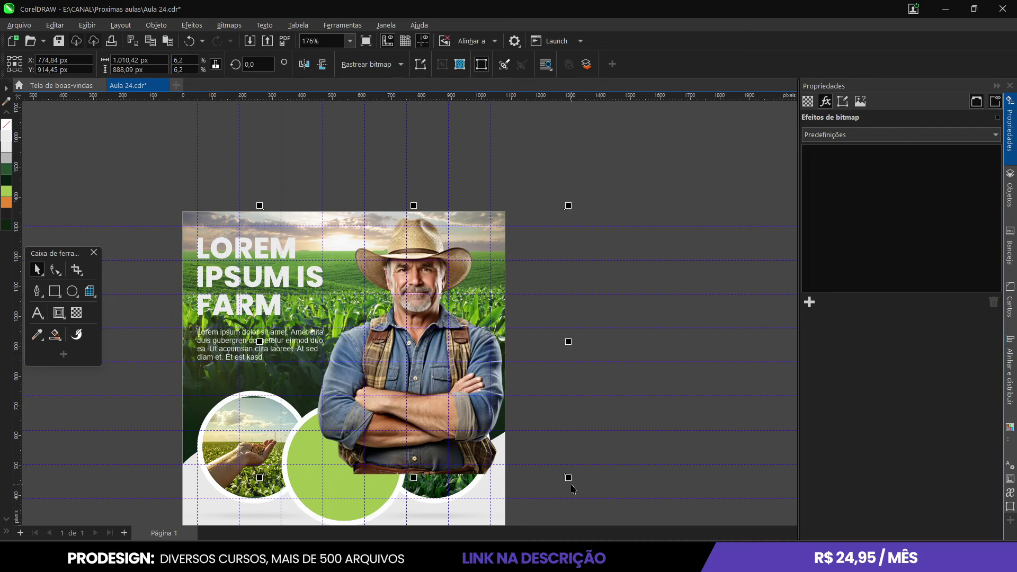
left_click_drag(568, 478, 557, 468)
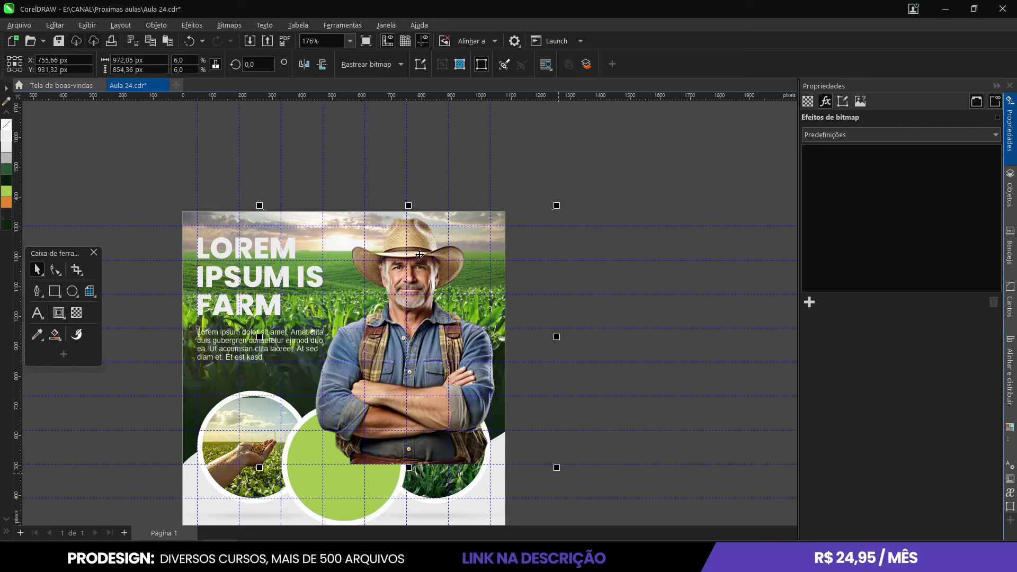
scroll(427, 360, "down", 3)
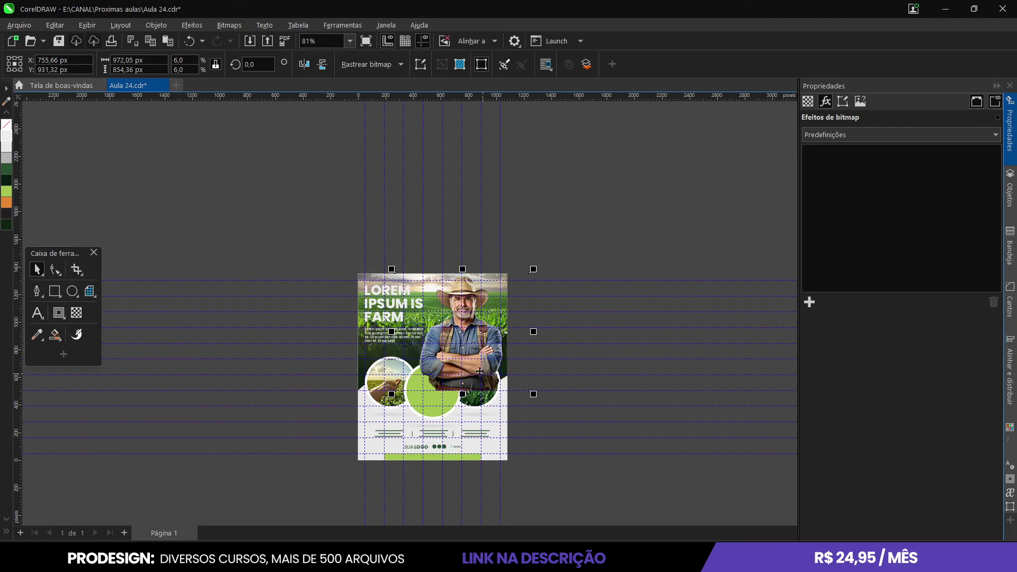
left_click_drag(557, 403, 566, 411)
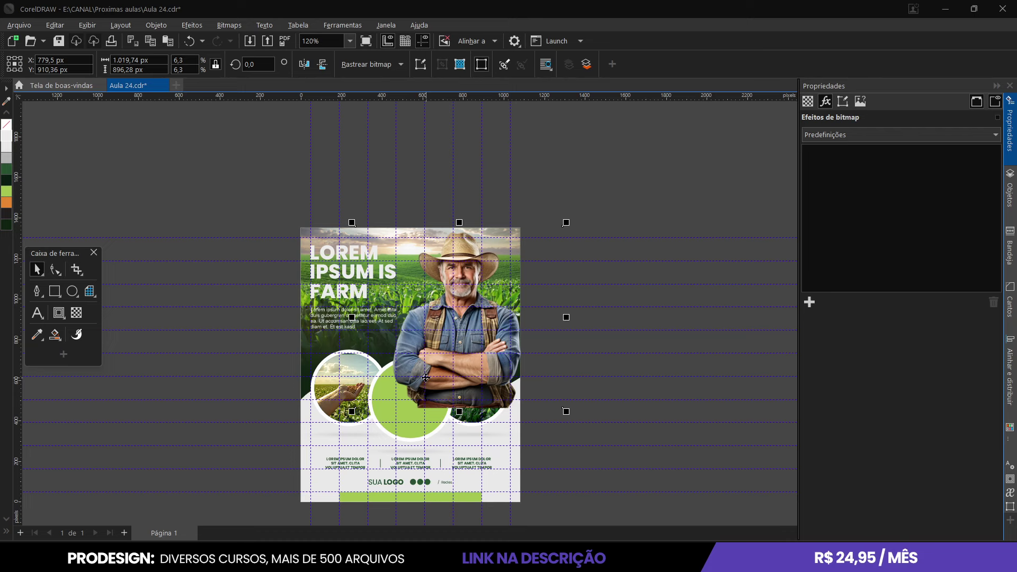
Reorder the farmer cut-out so it sits in front of the field photo but behind the dark gradient and the three circles
scroll(431, 347, "up", 5)
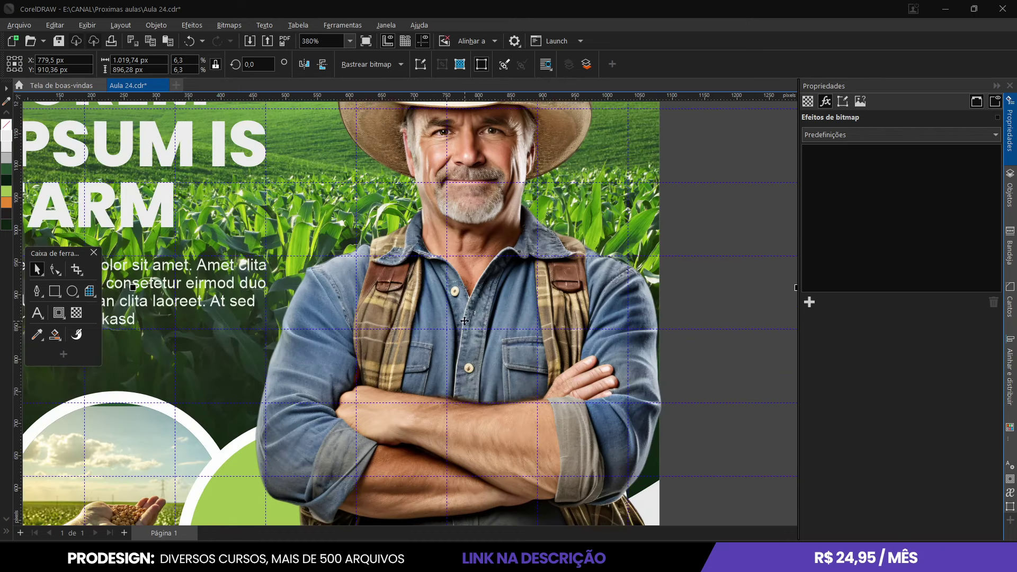
right_click(469, 321)
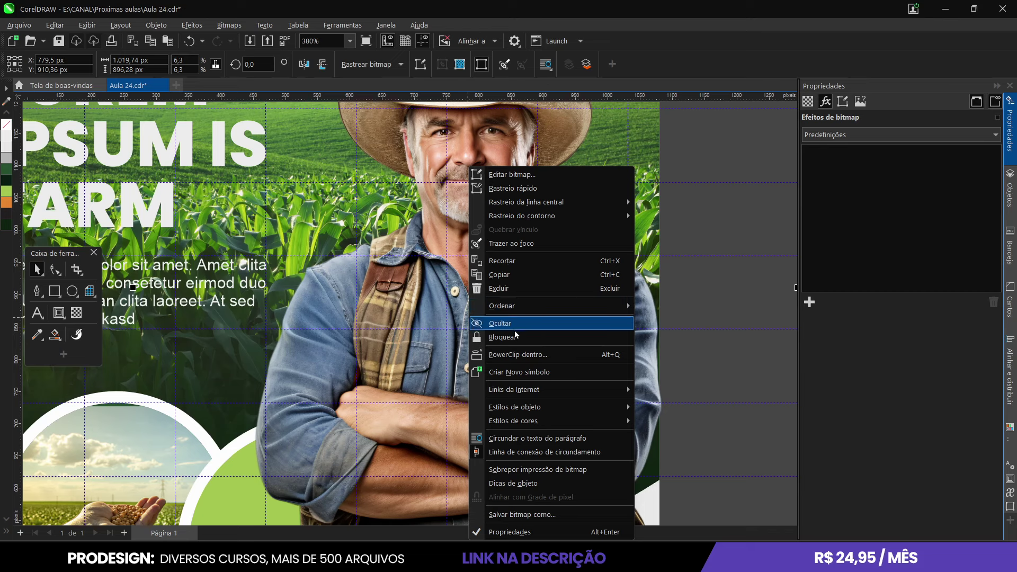
mouse_move(516, 306)
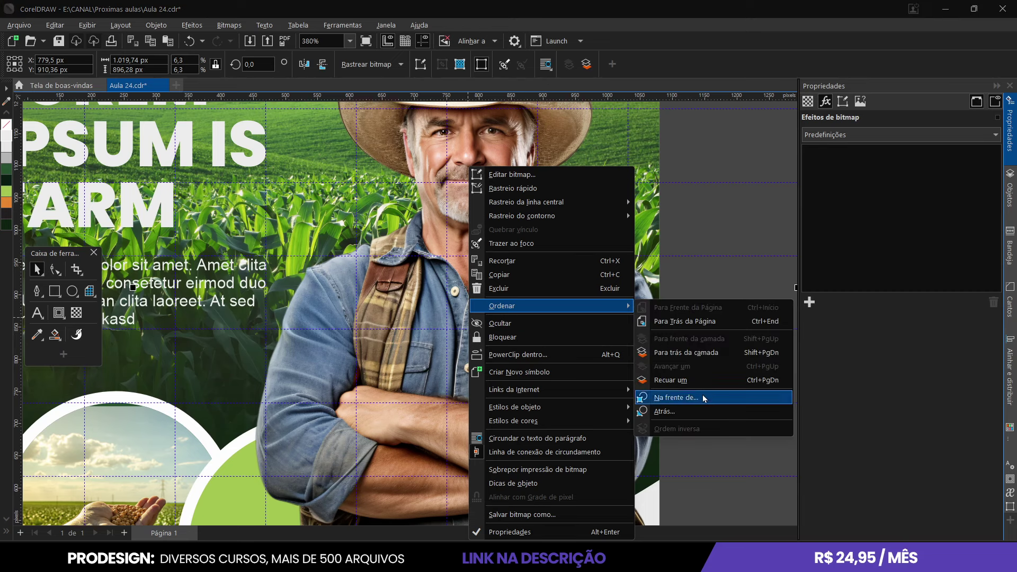
left_click(769, 326)
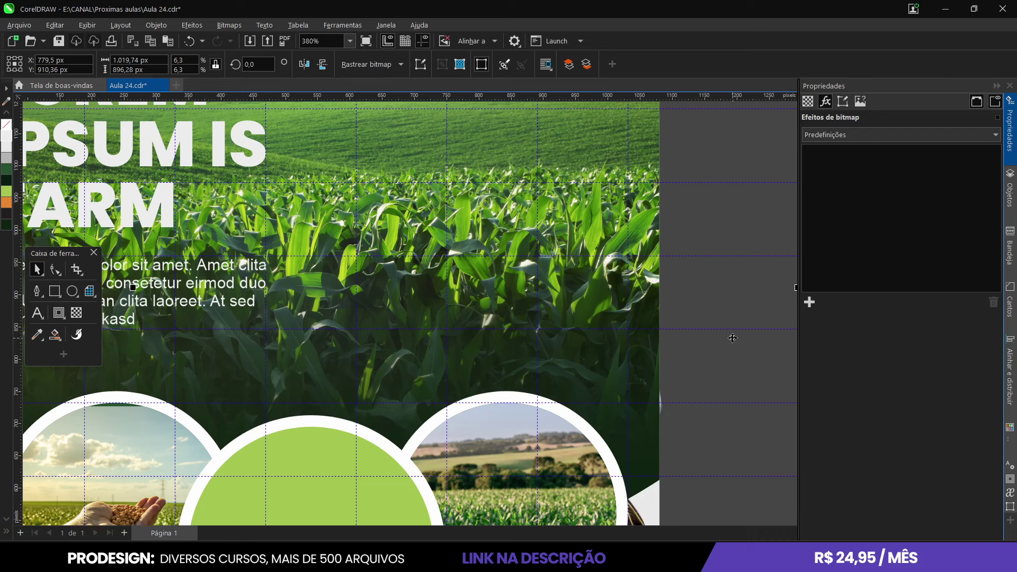
key("ctrl+z")
scroll(499, 337, "down", 3)
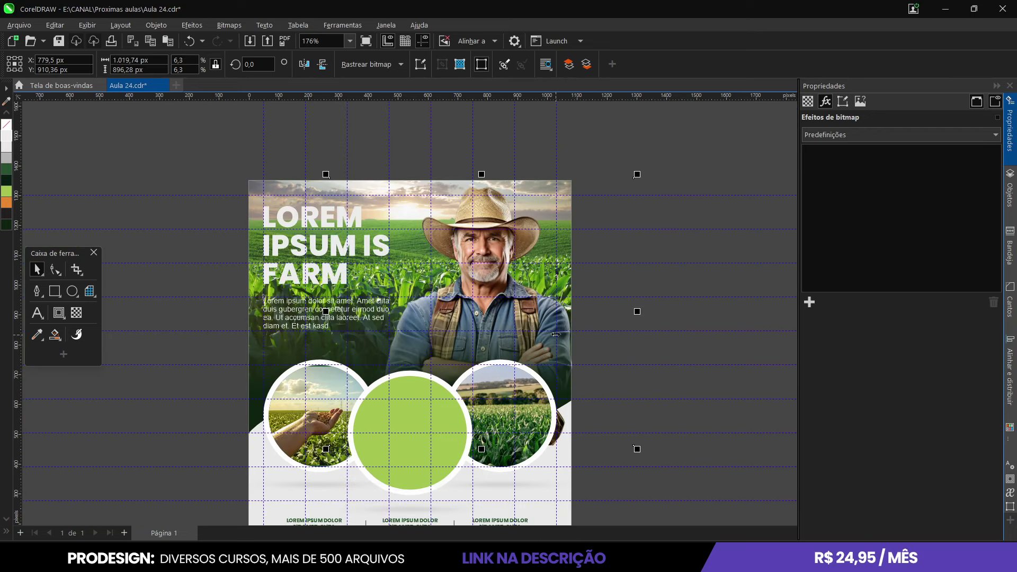
Shift the farmer cut-out slightly toward the headline and enlarge it to about 1,034 × 909 px
left_click_drag(590, 324, 582, 322)
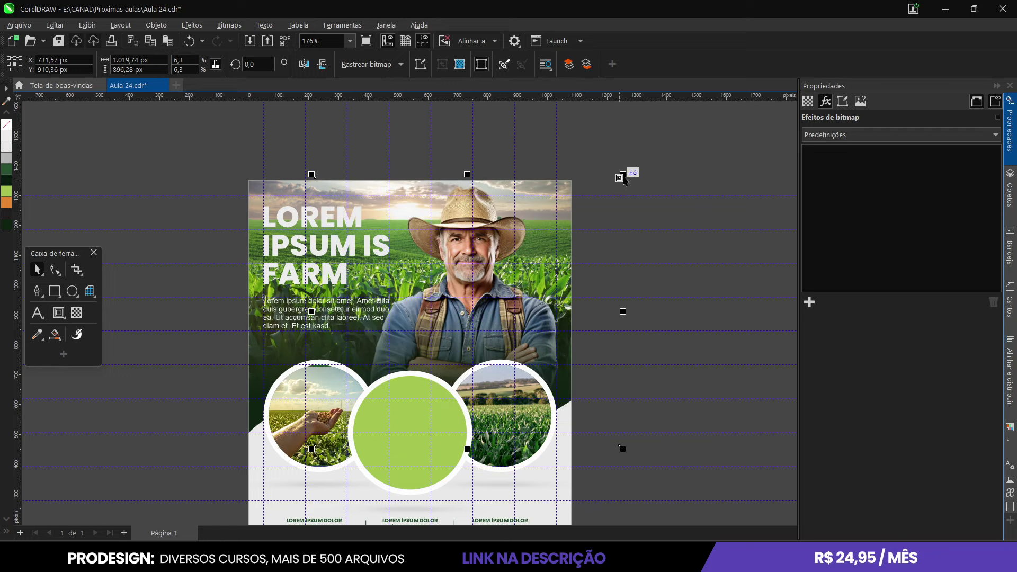
left_click_drag(624, 174, 627, 171)
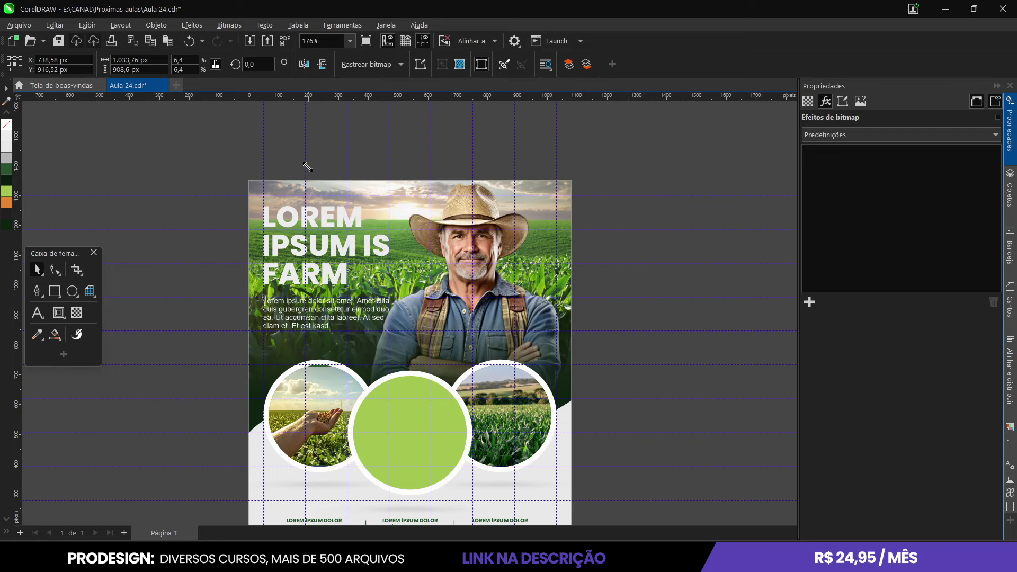
left_click_drag(627, 171, 626, 170)
Examine how the farmer cut-out meets the dark gradient, the circles and the page edge, up close and across the whole layout
scroll(580, 409, "up", 2)
scroll(546, 344, "up", 3)
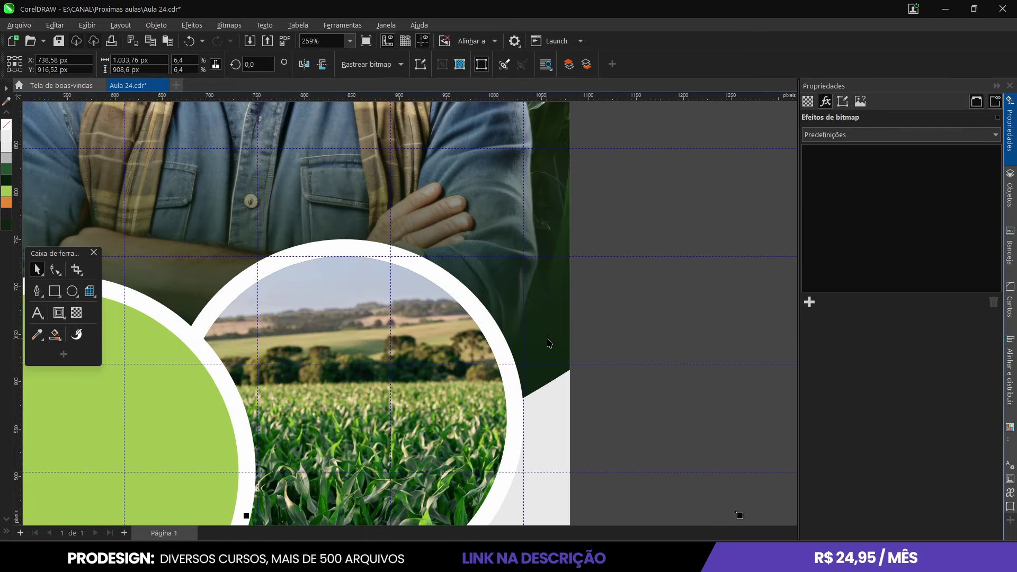
scroll(540, 337, "down", 5)
scroll(445, 396, "up", 2)
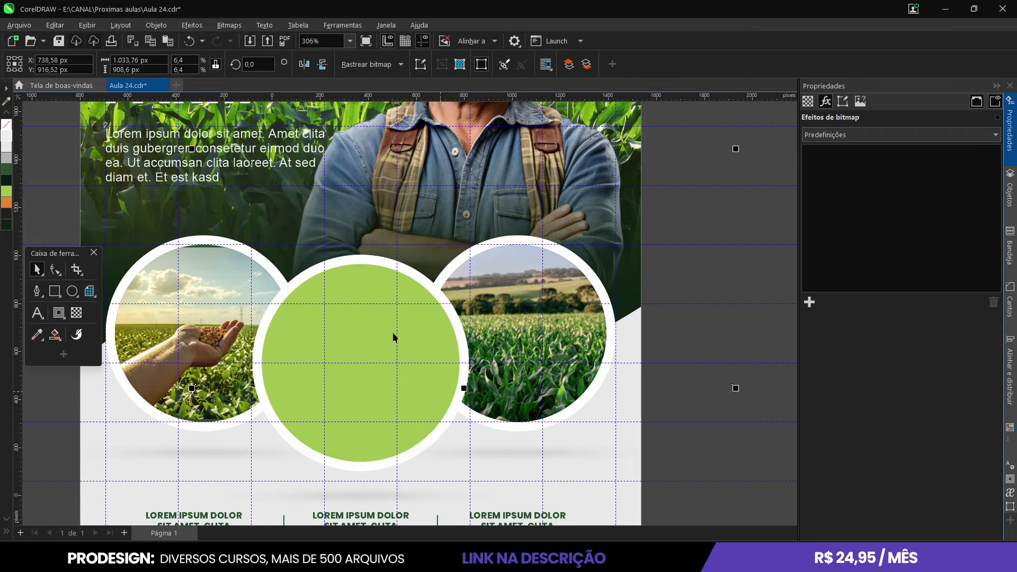
scroll(392, 336, "down", 4)
scroll(445, 371, "up", 2)
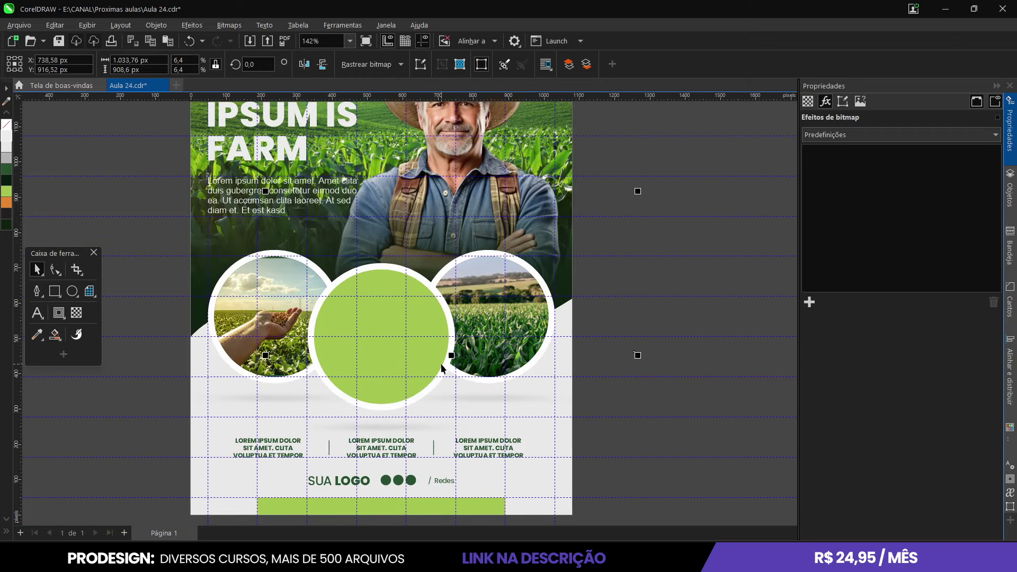
scroll(466, 397, "up", 3)
scroll(461, 418, "down", 4)
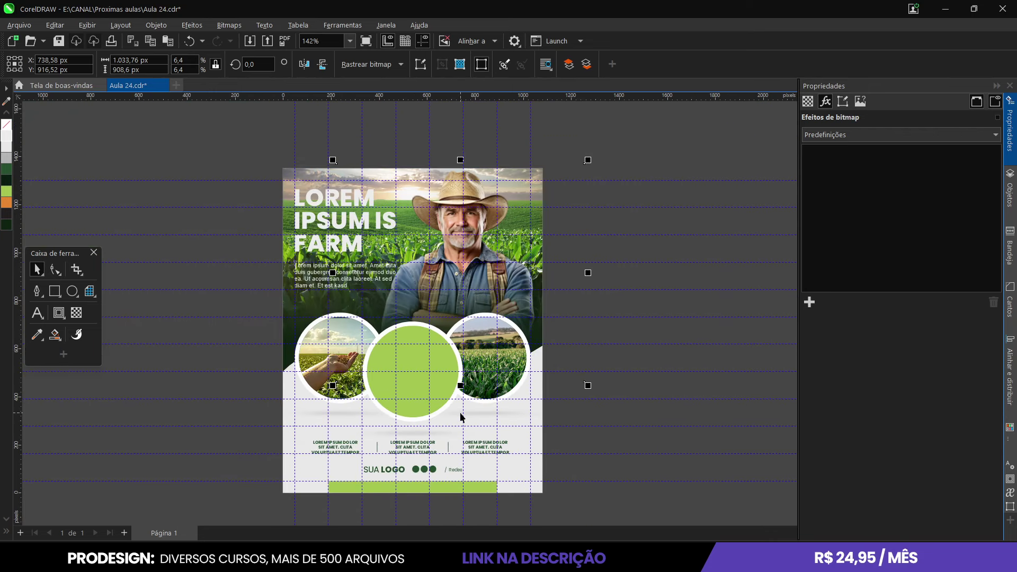
scroll(461, 417, "up", 1)
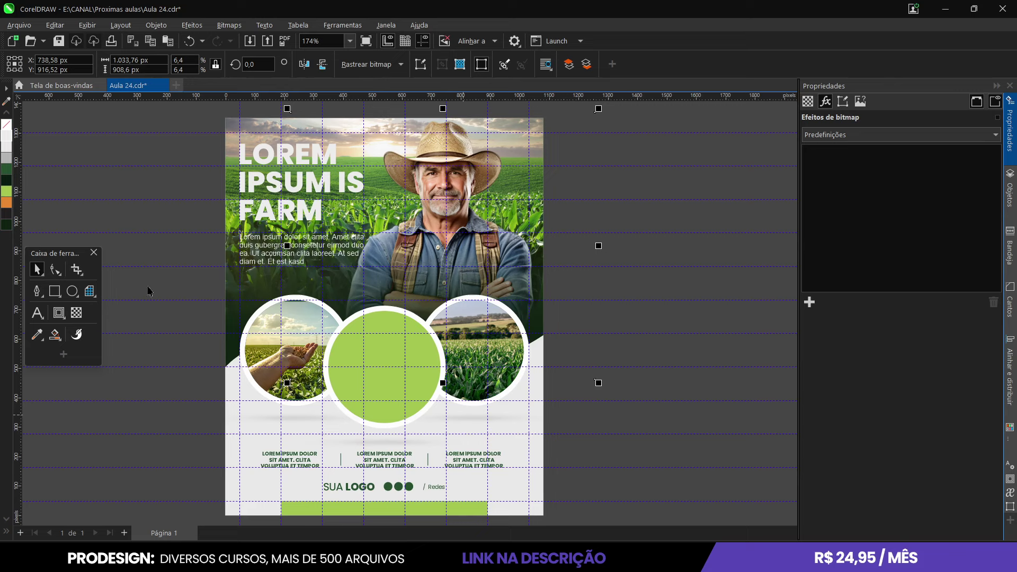
Crop the farmer bitmap with the Shape tool along its top and right sides, bringing it to about 858 × 888 px near the page edge
left_click(54, 269)
left_click_drag(283, 107, 740, 132)
key("Down")
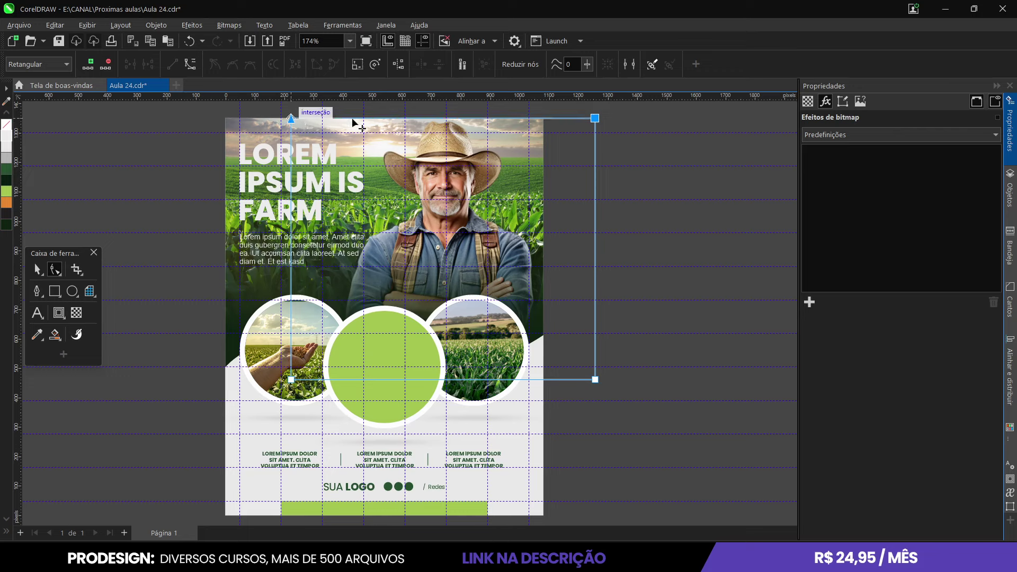
left_click_drag(617, 113, 543, 379)
left_click(36, 269)
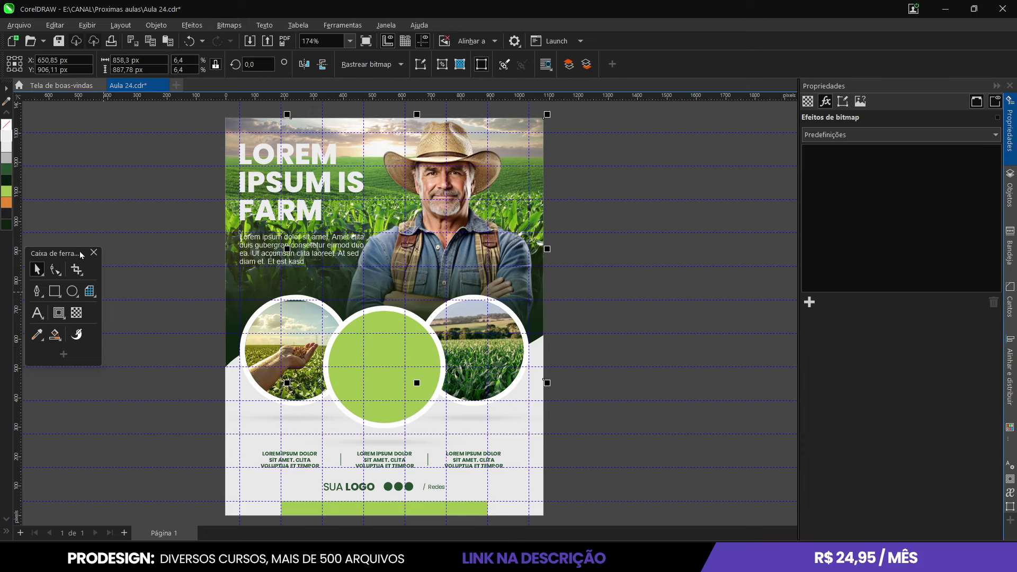
left_click(129, 245)
Place a dark green copy of the headline on the central green circle, with its text replaced by "280"
scroll(135, 246, "up", 1)
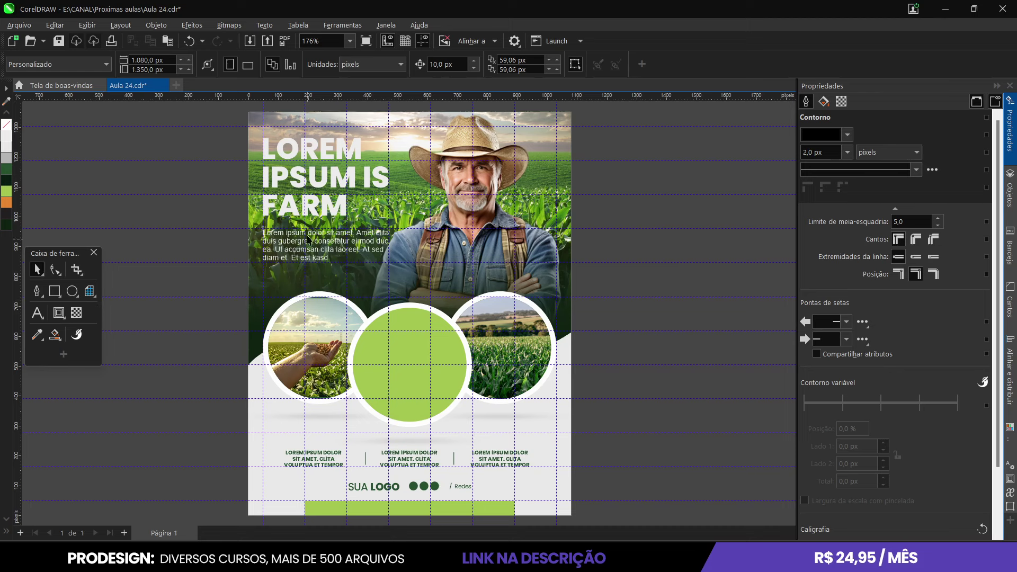
left_click_drag(298, 179, 414, 369)
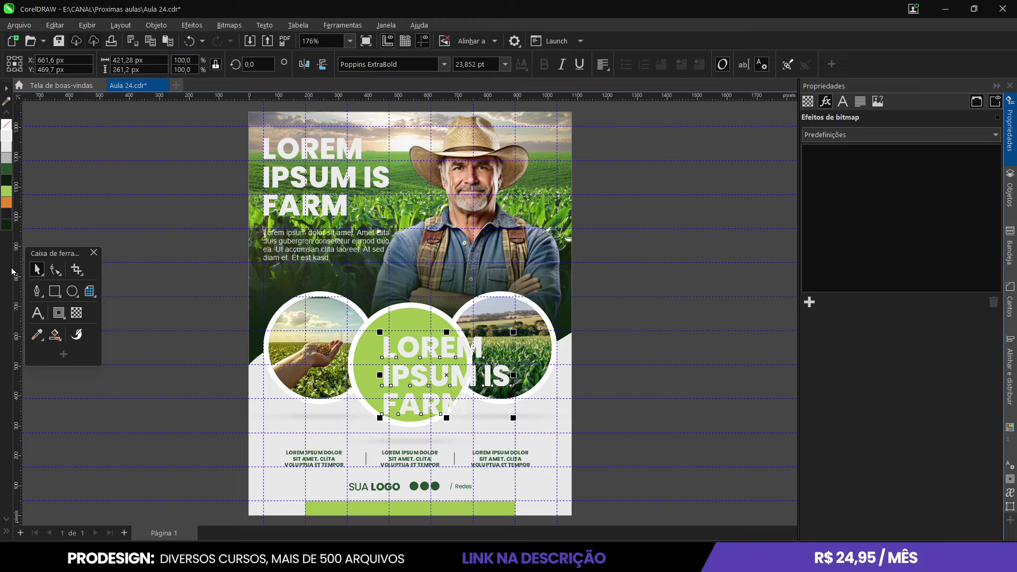
left_click(6, 169)
double_click(418, 348)
key("ctrl+a")
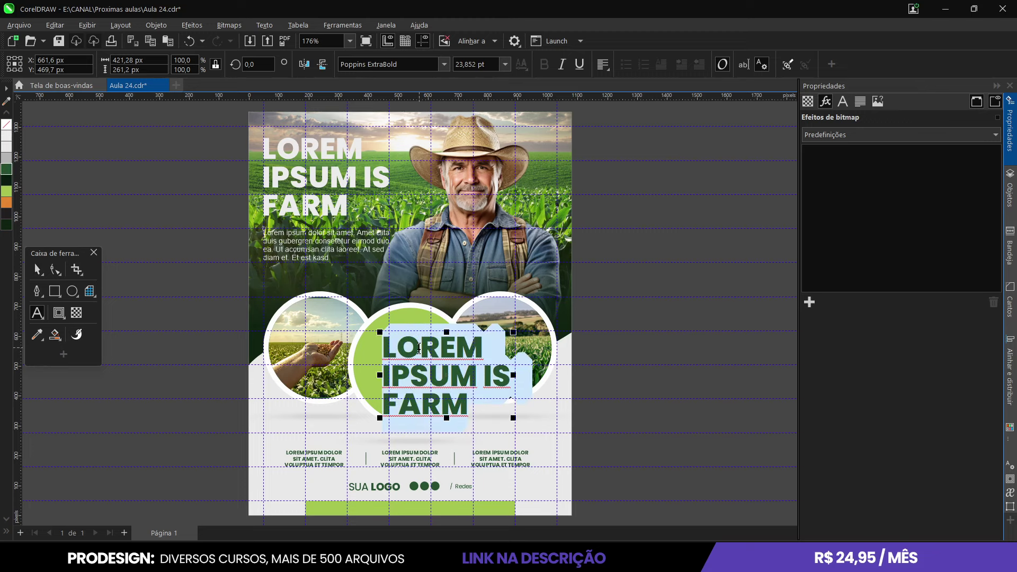
type("280")
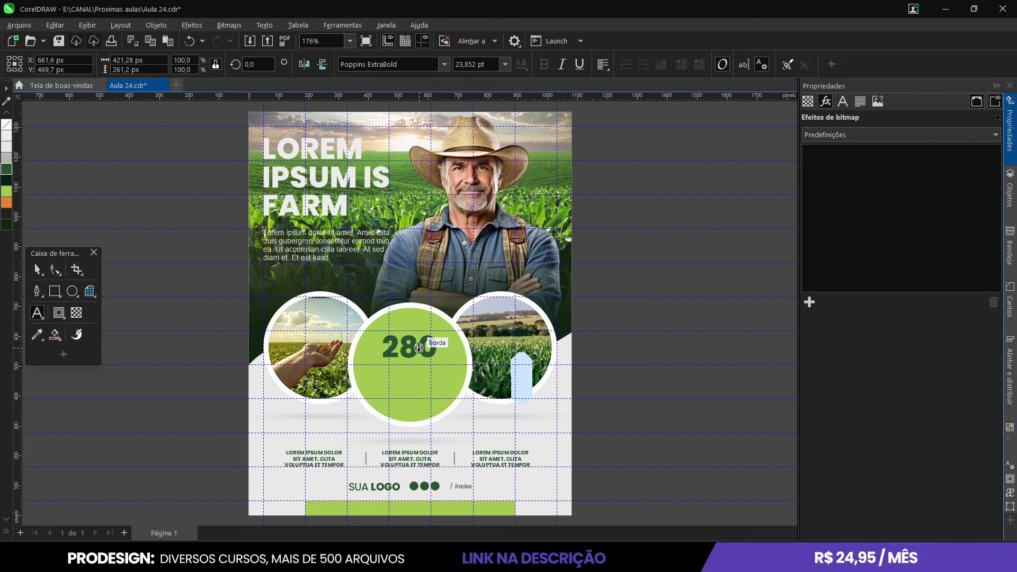
key("F10")
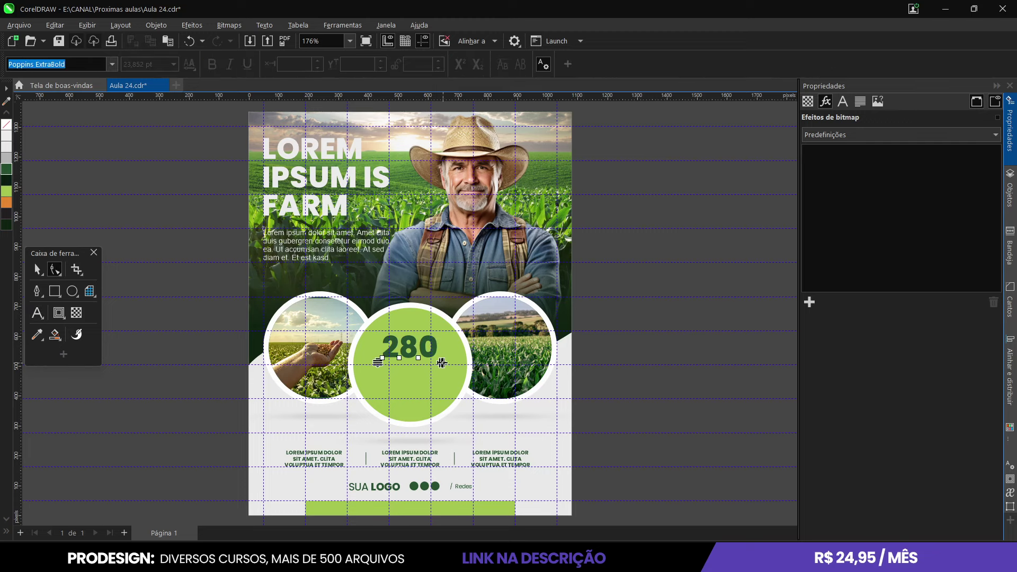
Tighten the letter spacing of "280" and enlarge it to about 214 × 95 px in the middle of the green circle
left_click_drag(443, 362, 378, 359)
scroll(432, 364, "up", 5)
key("space")
scroll(413, 352, "down", 4)
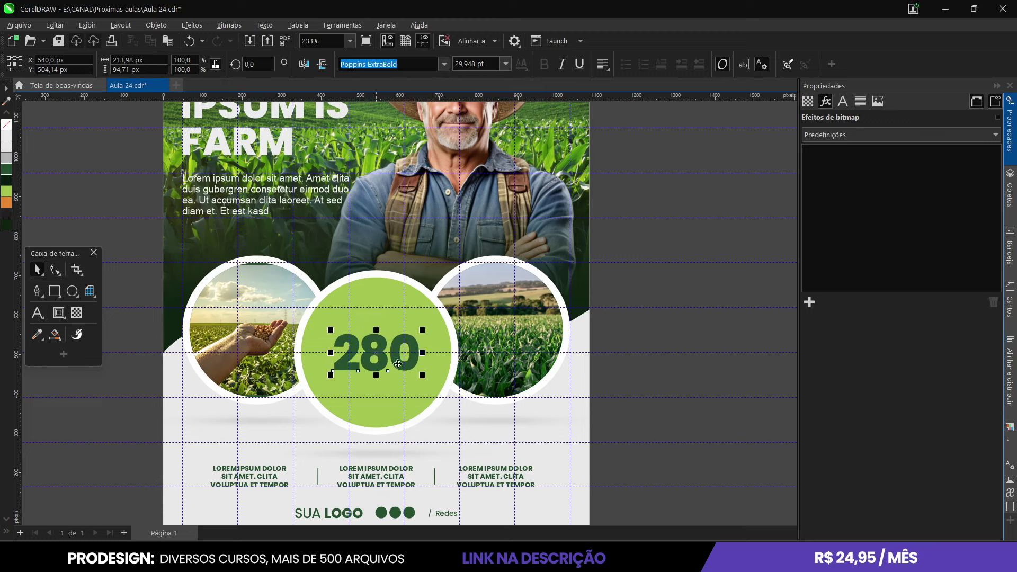
scroll(461, 397, "down", 3)
scroll(461, 397, "up", 5)
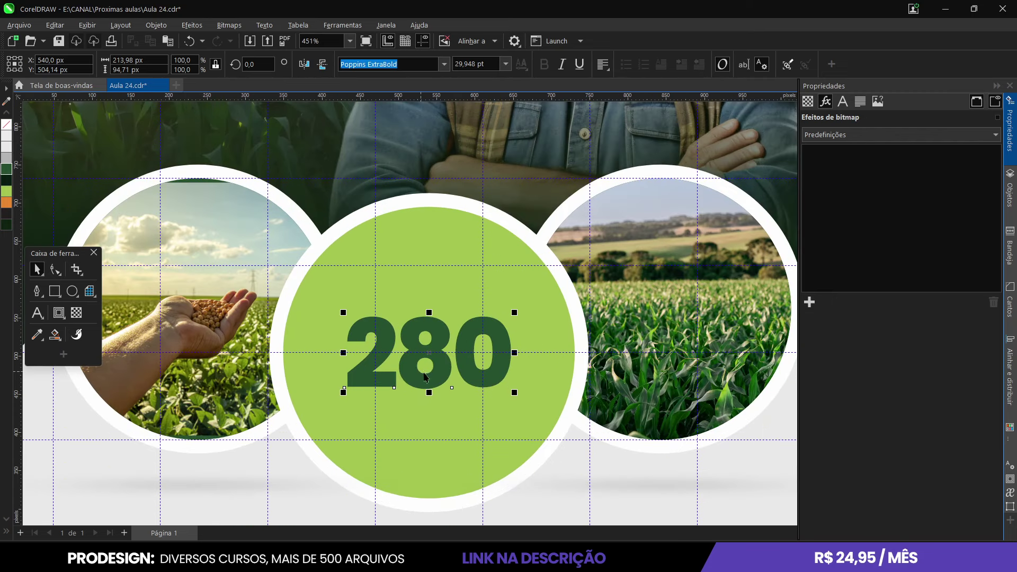
Place a small 8.695 pt copy of "280" just before the large number and replace its text with "R$"
left_click_drag(514, 393, 334, 339)
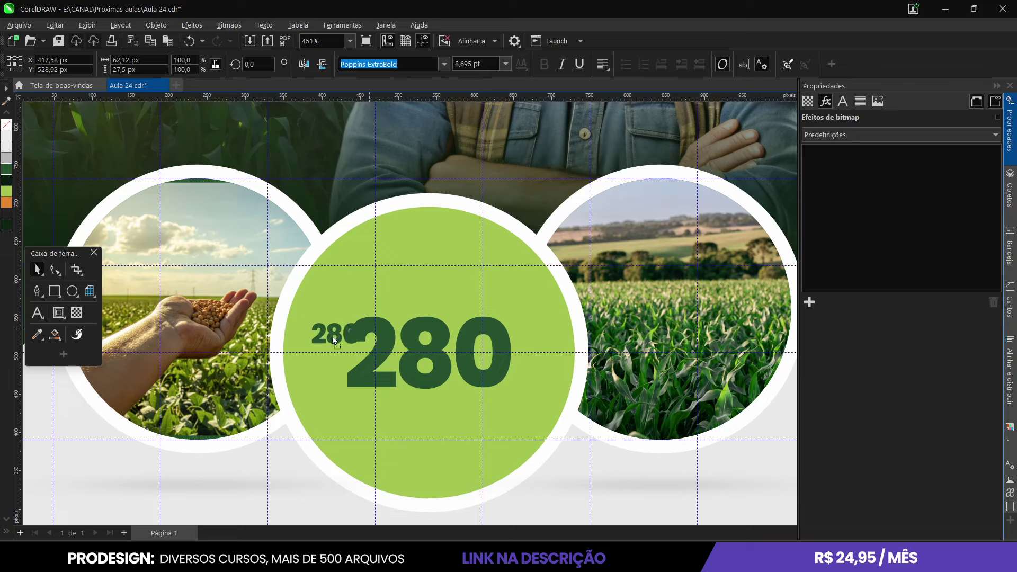
double_click(326, 338)
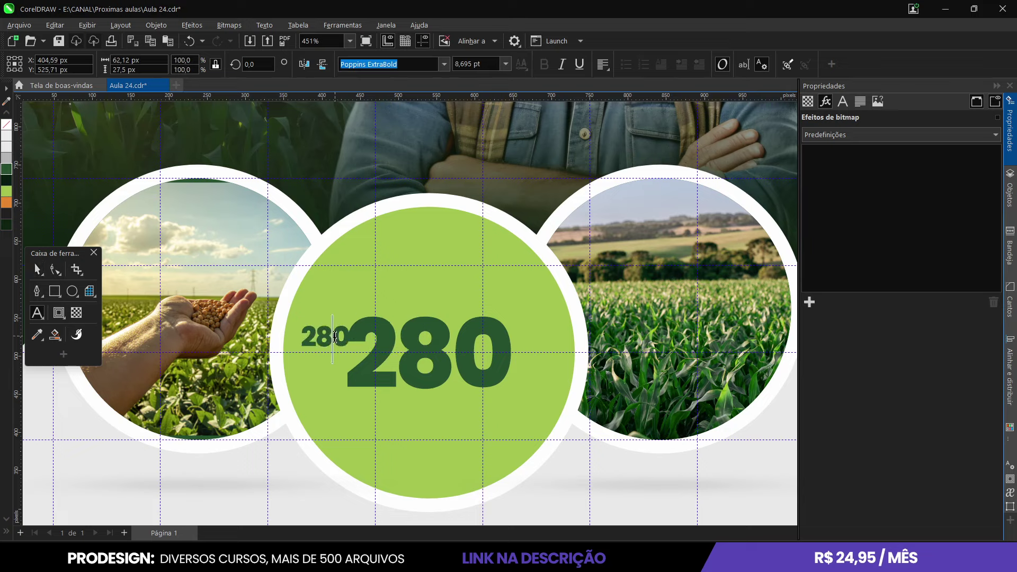
key("ctrl+a")
key("BackSpace")
type("%")
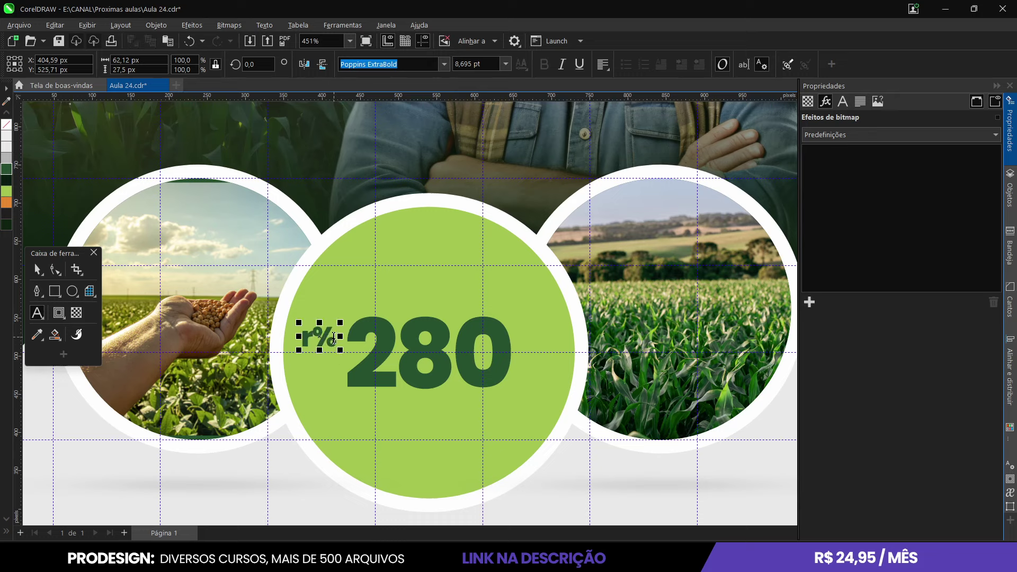
key("BackSpace")
type("R$")
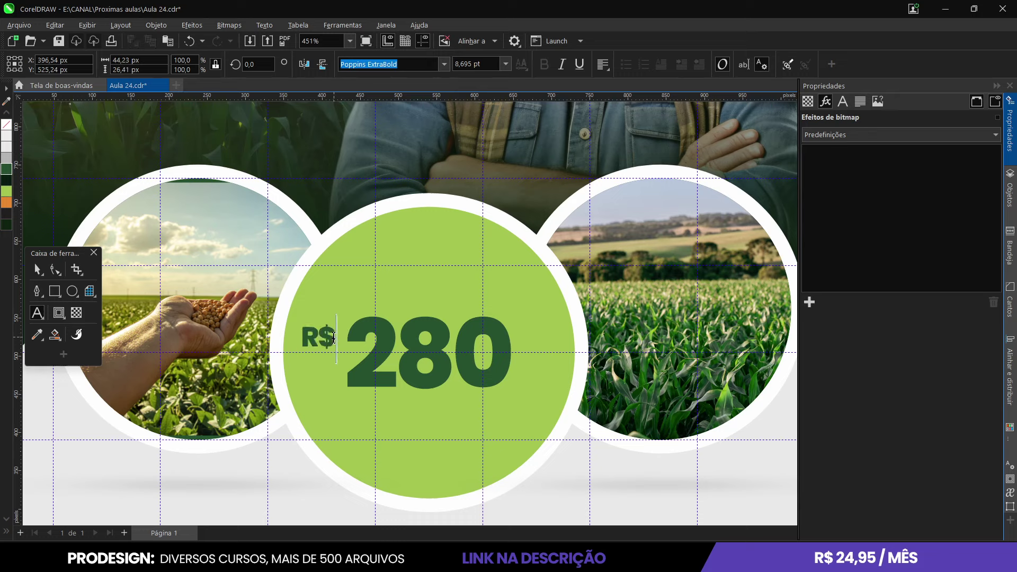
key("ctrl+space")
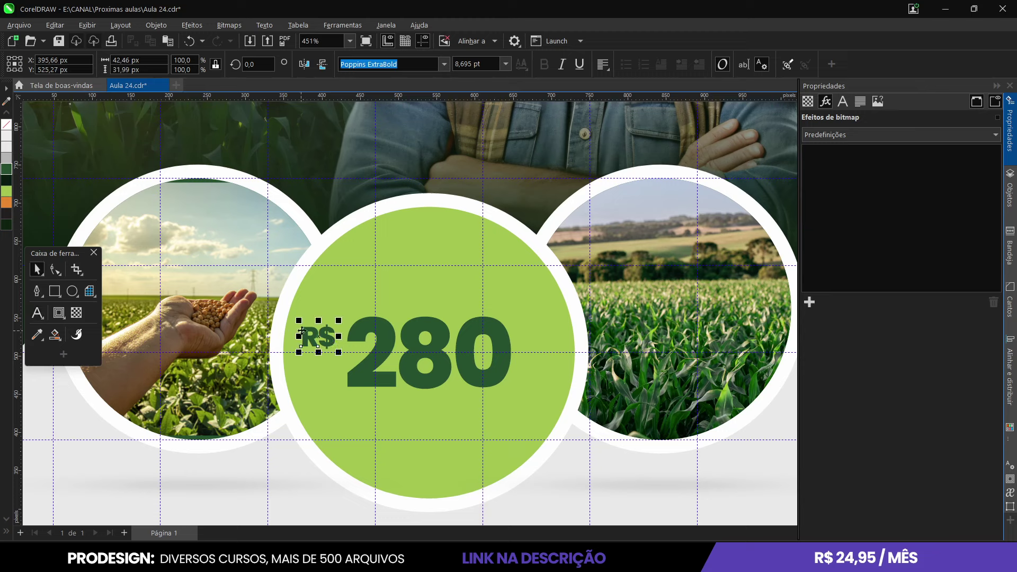
Align "R$" level with the number and place a copy after "280" with its text replaced by ",99"
left_click_drag(317, 336, 532, 353)
right_click(533, 352)
double_click(532, 353)
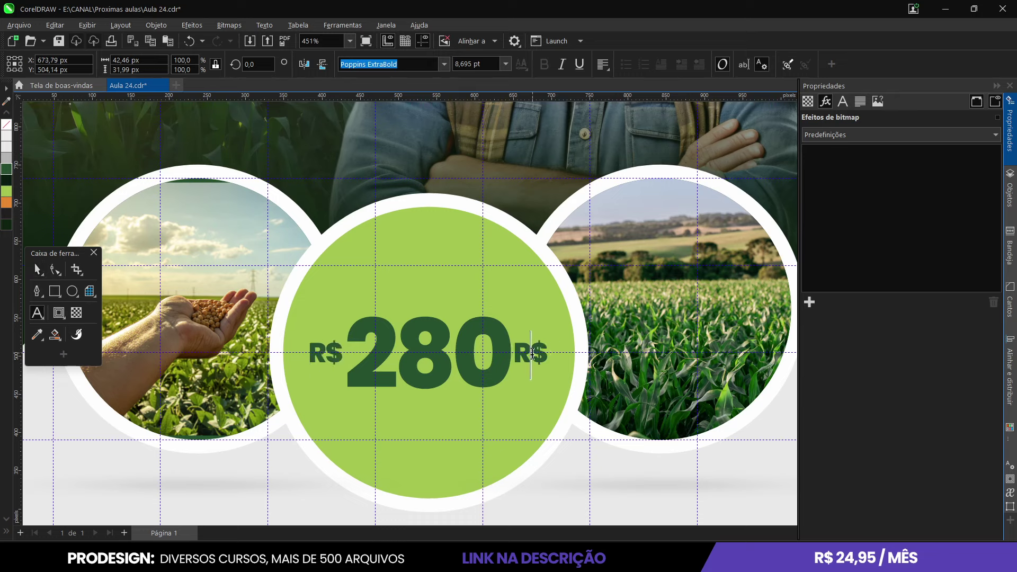
type(",99")
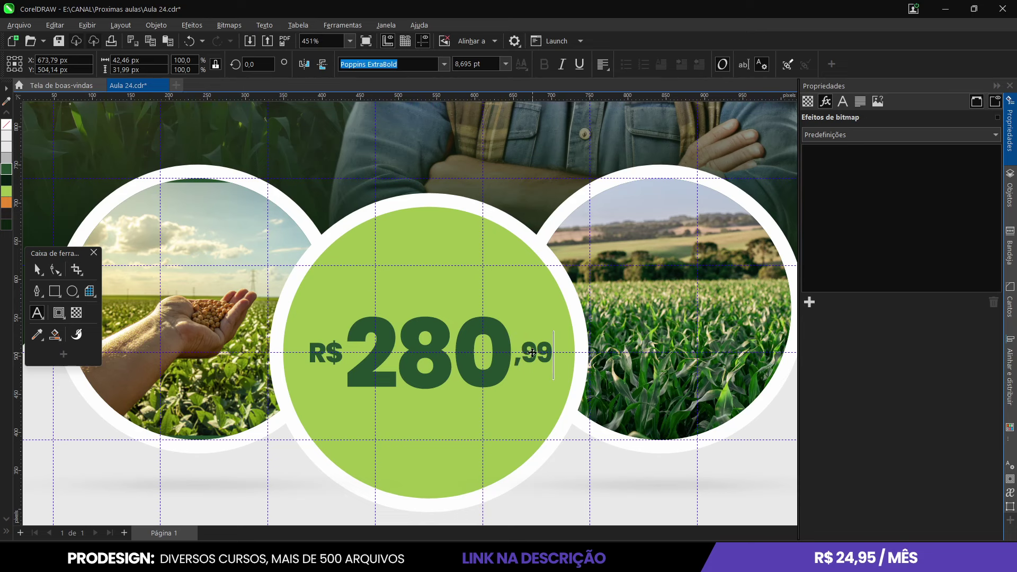
left_click(36, 271)
scroll(424, 352, "down", 4)
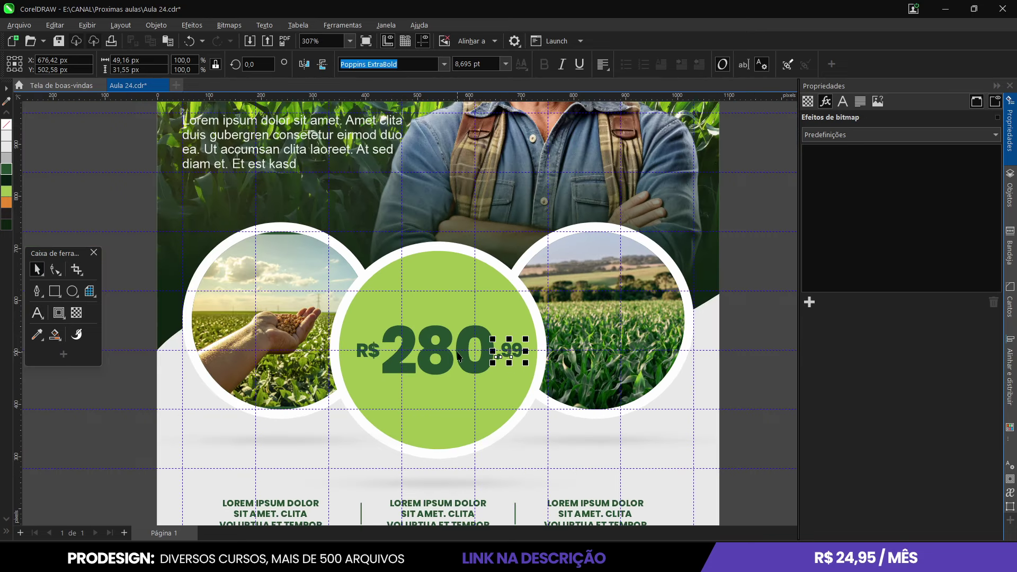
key("Escape")
scroll(465, 353, "up", 2)
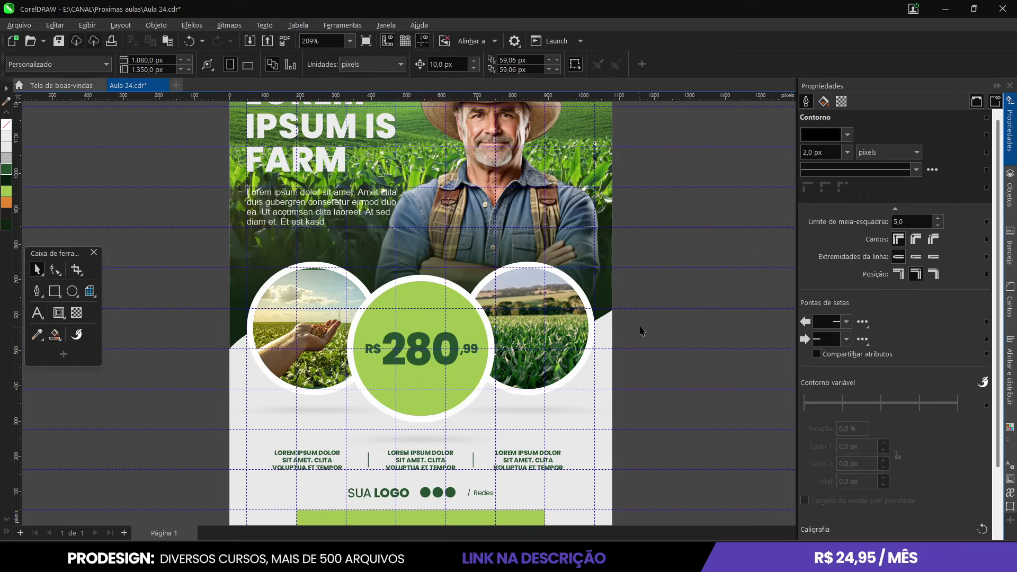
Move the whole R$ 280,99 price slightly upward inside the green circle, to Y 515.34 px
left_click(408, 357)
scroll(408, 360, "up", 2)
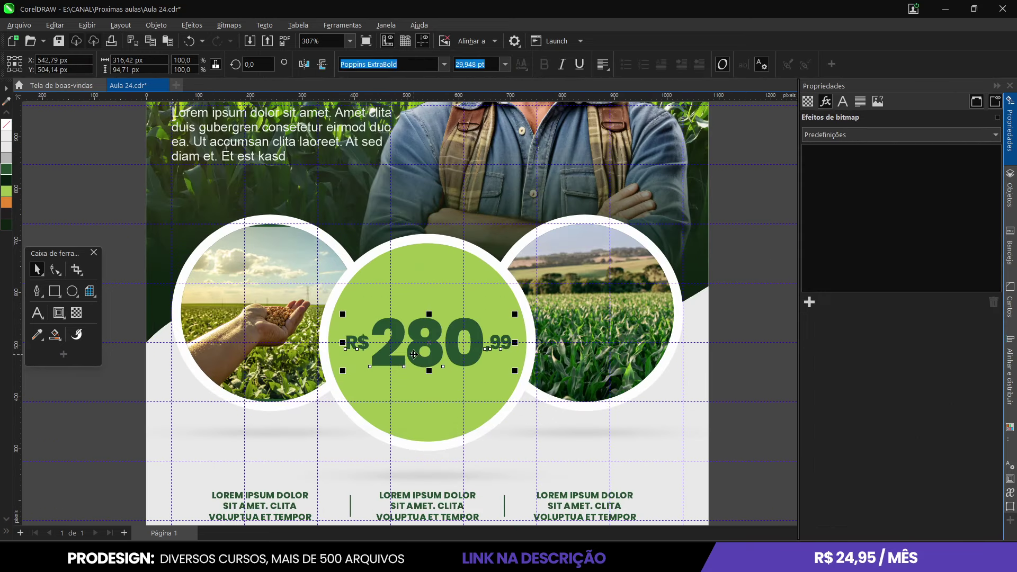
left_click_drag(414, 355, 413, 348)
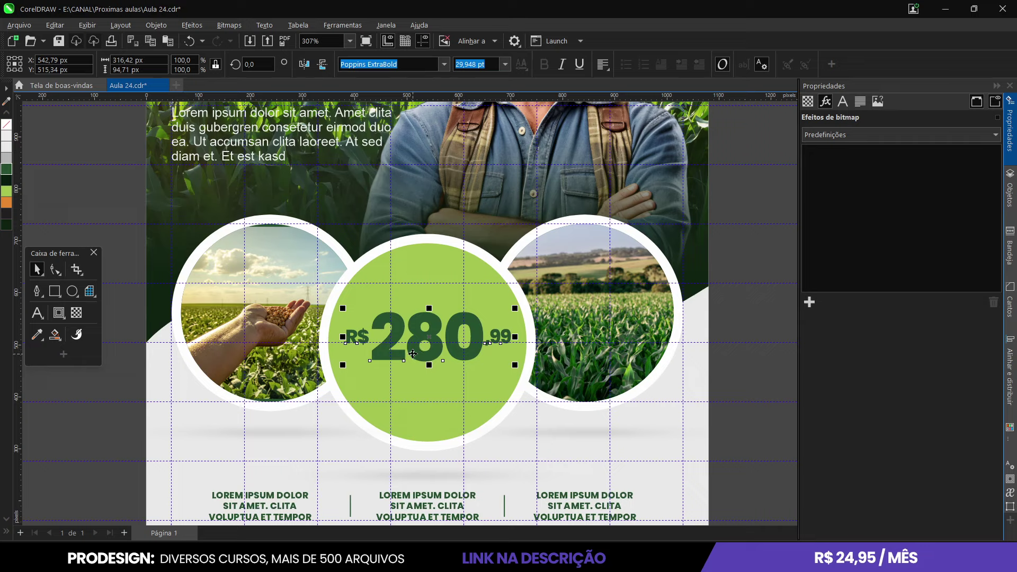
Place a copy of the small "R$" text below the price, inside the green circle
left_click(352, 336)
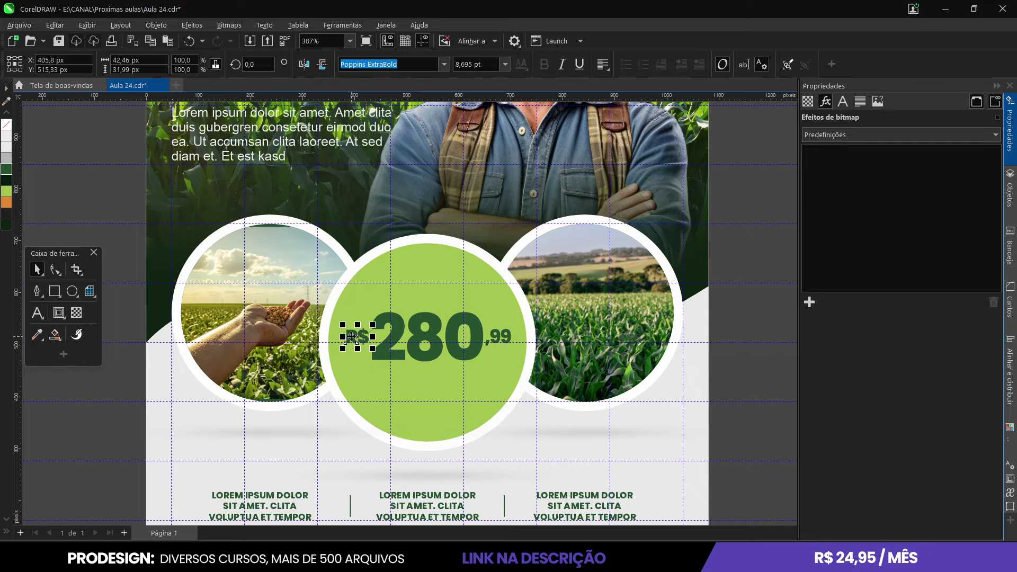
left_click_drag(373, 383, 374, 382)
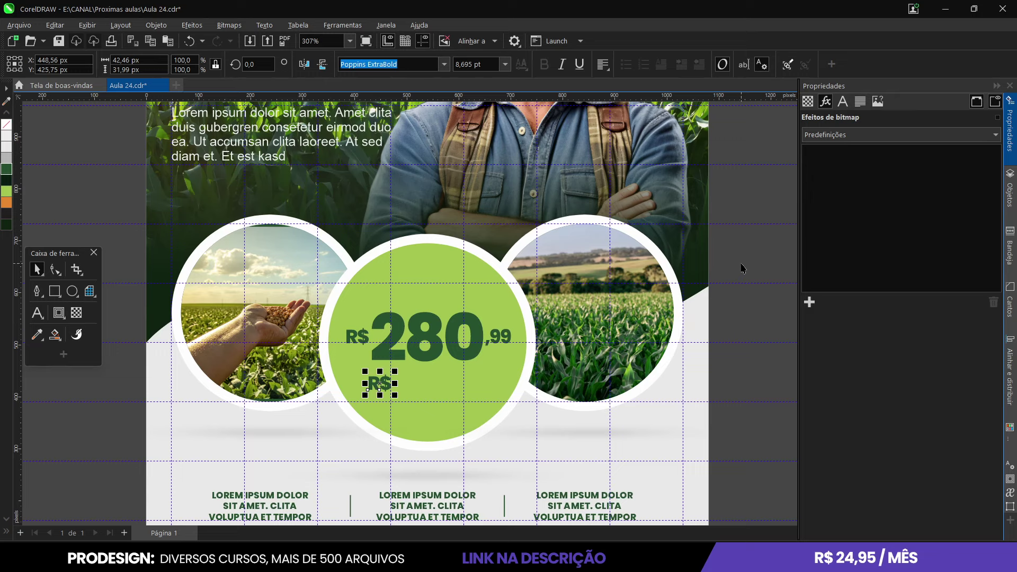
left_click_drag(742, 269, 310, 379)
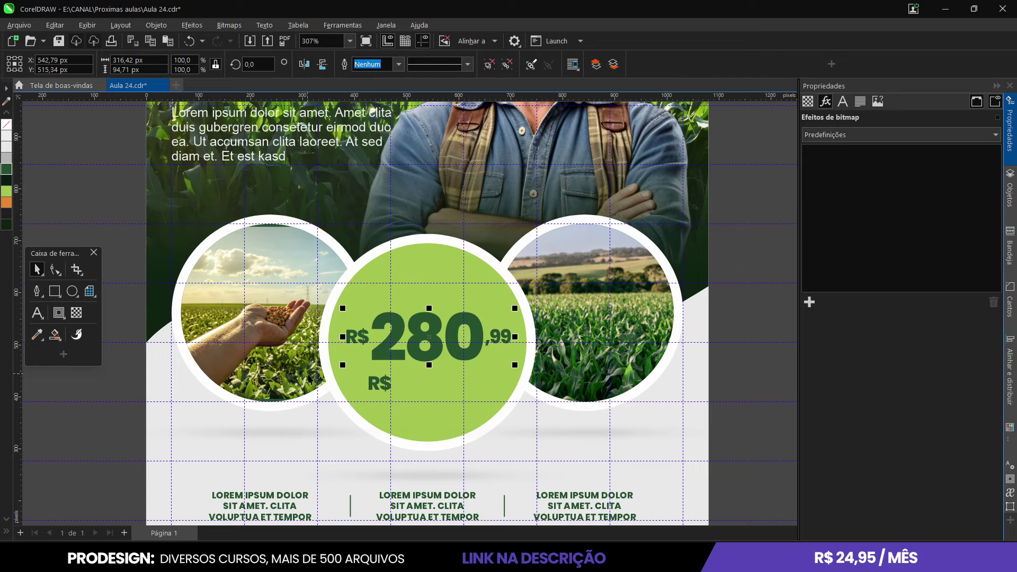
scroll(374, 385, "up", 3)
Replace the text of the "R$" copy below the price with "ou 12x de:"
double_click(377, 391)
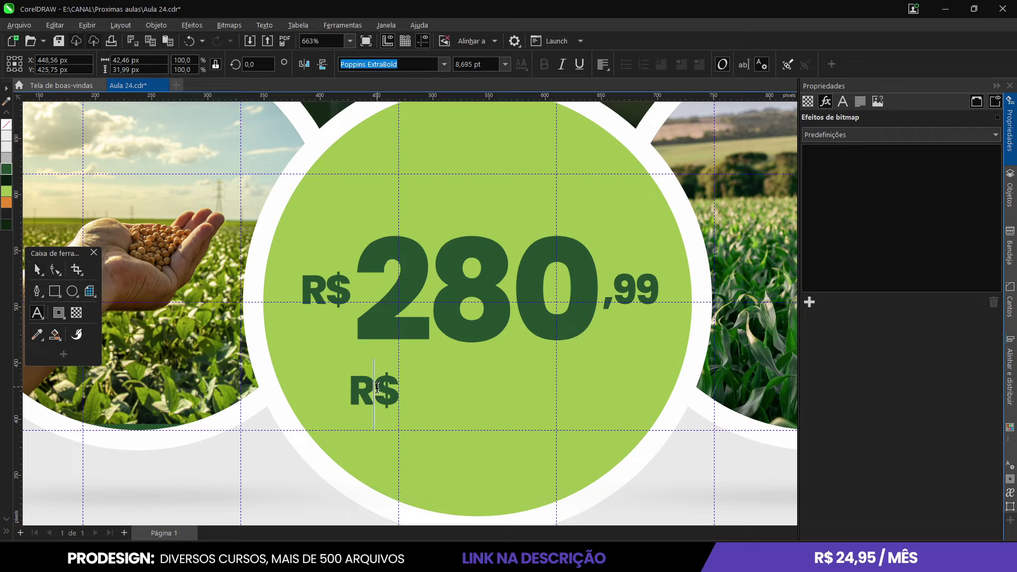
key("ctrl+a")
type("D")
key("BackSpace")
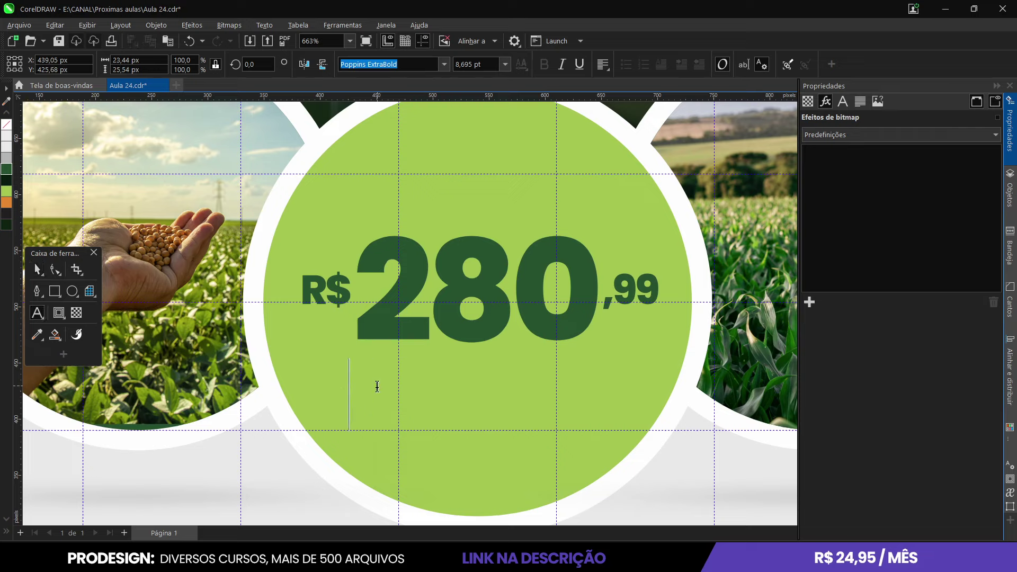
type("OU")
key("BackSpace")
key("BackSpace")
type("ou")
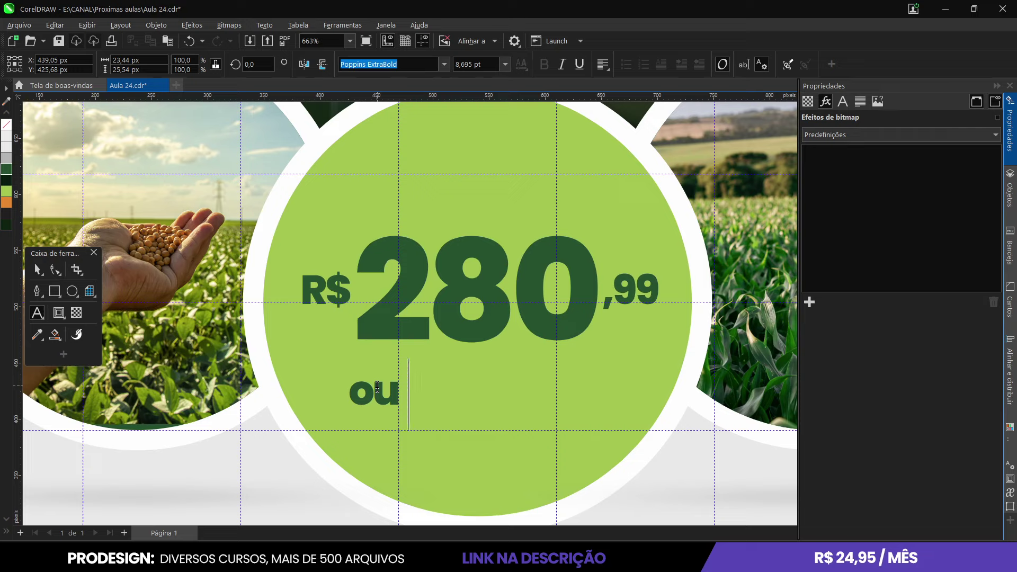
type(" 12x d")
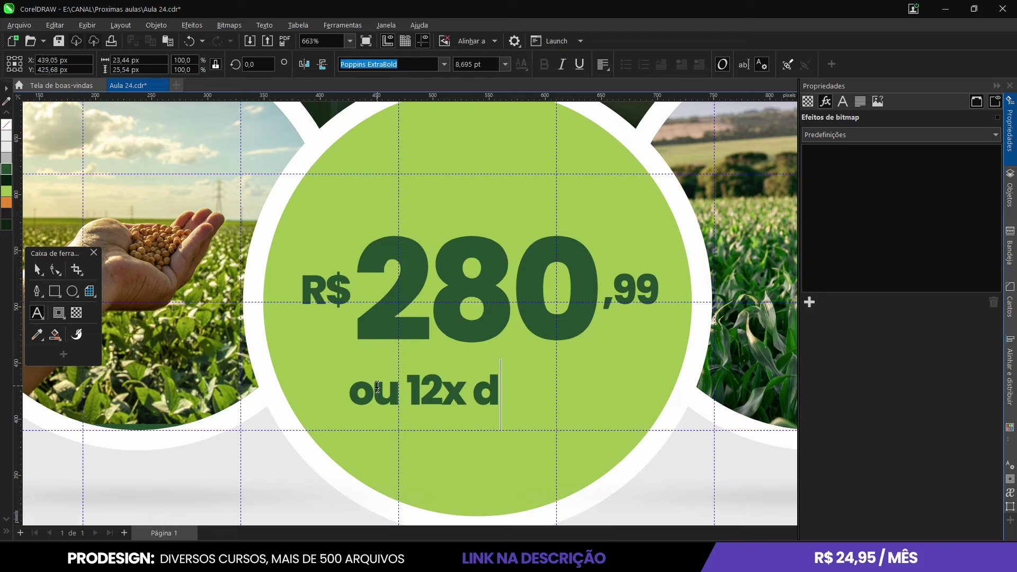
type("e:")
key("ctrl+space")
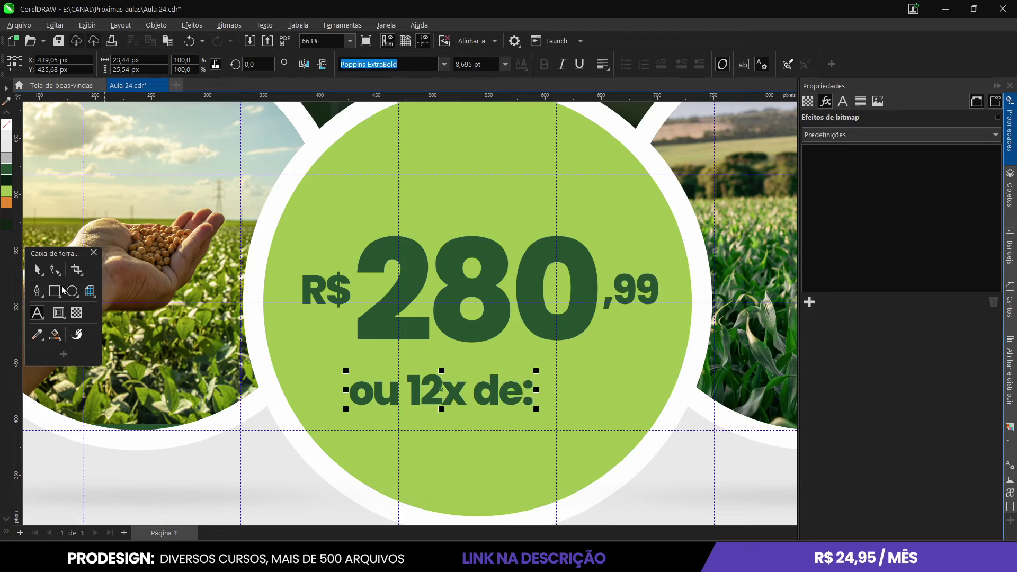
Shift "ou 12x de:" close under the price and place a copy after it with the text "R$ 38,99"
left_click_drag(442, 390, 602, 372)
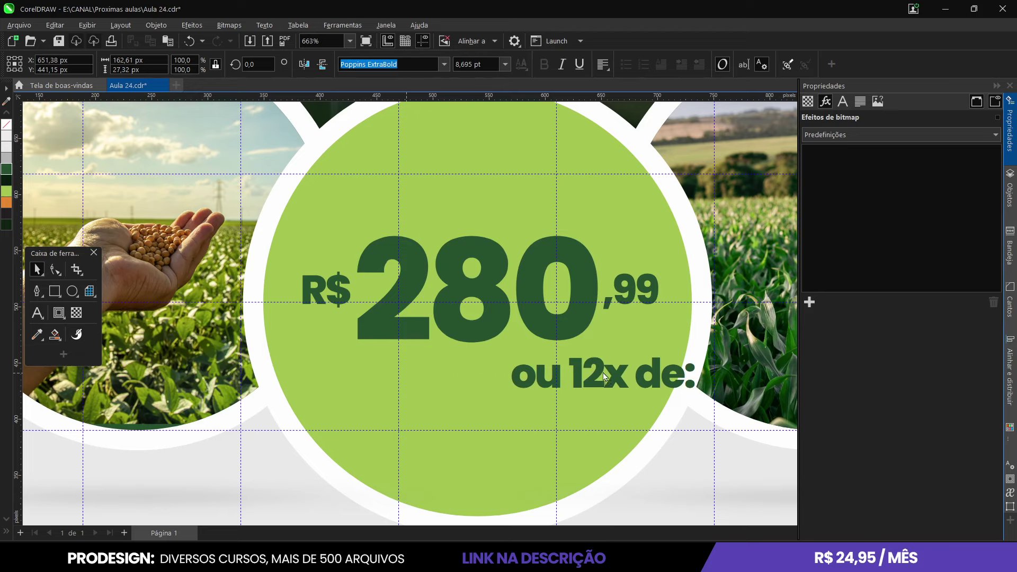
right_click(603, 373)
double_click(603, 372)
key("ctrl+a")
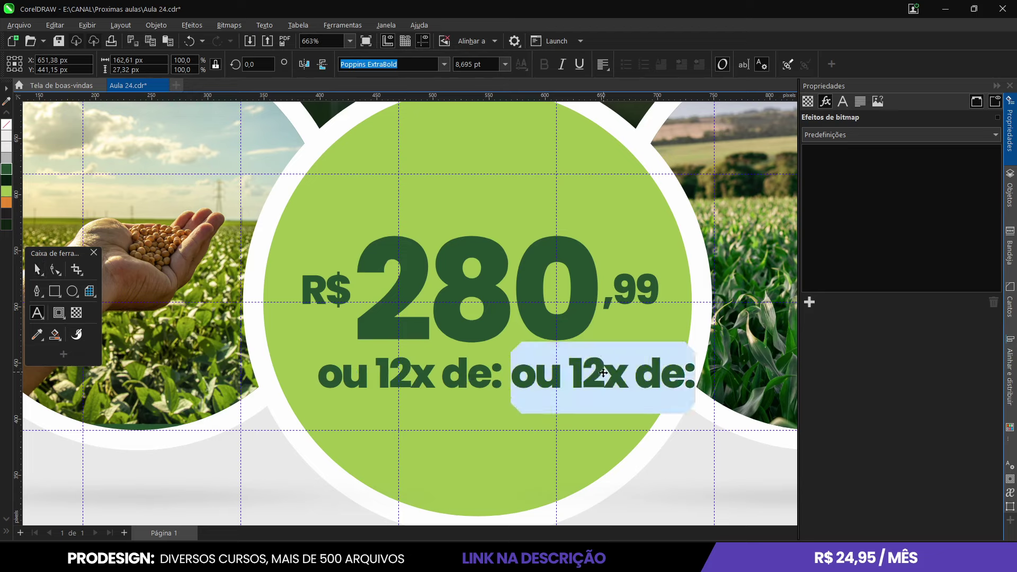
type("R$ 3")
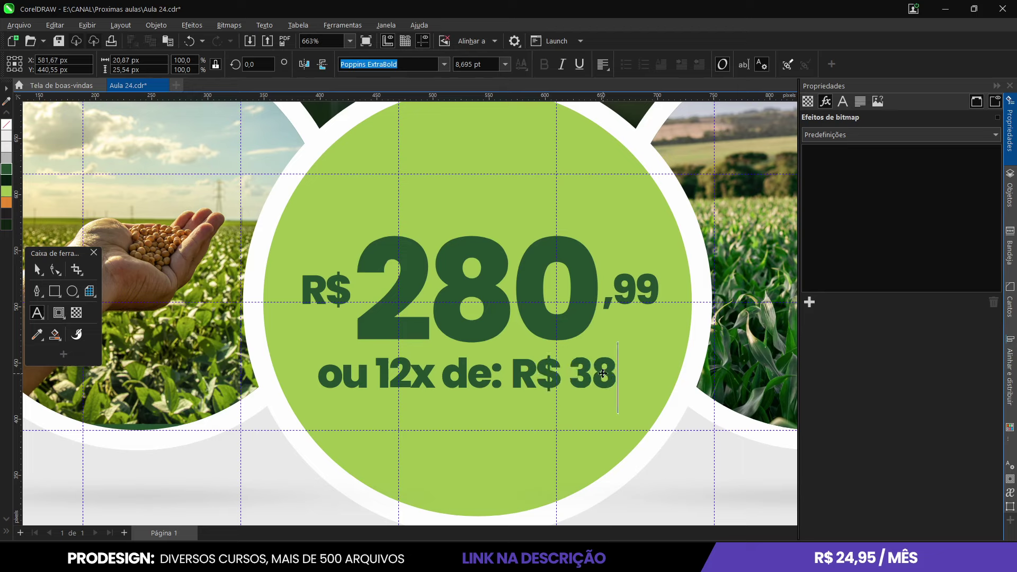
type("8,99")
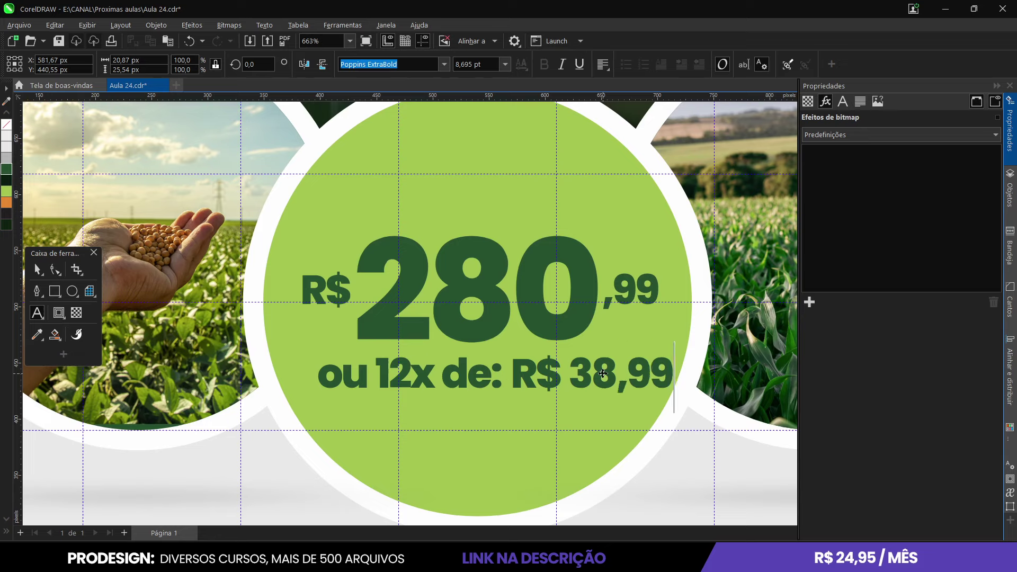
Change the font of the "R$ 38,99" instalment amount to Poppins Medium
left_click(35, 270)
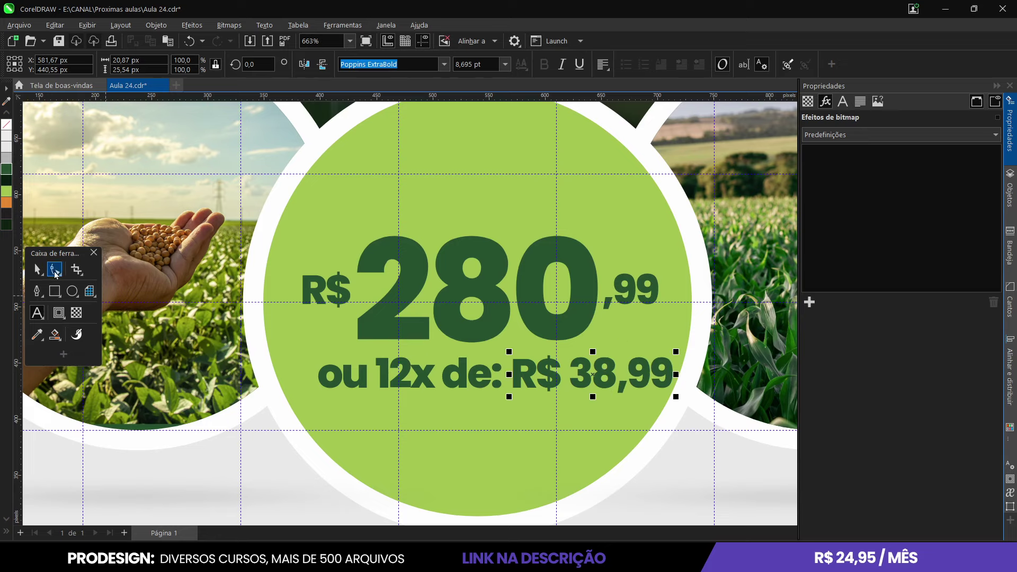
left_click(444, 64)
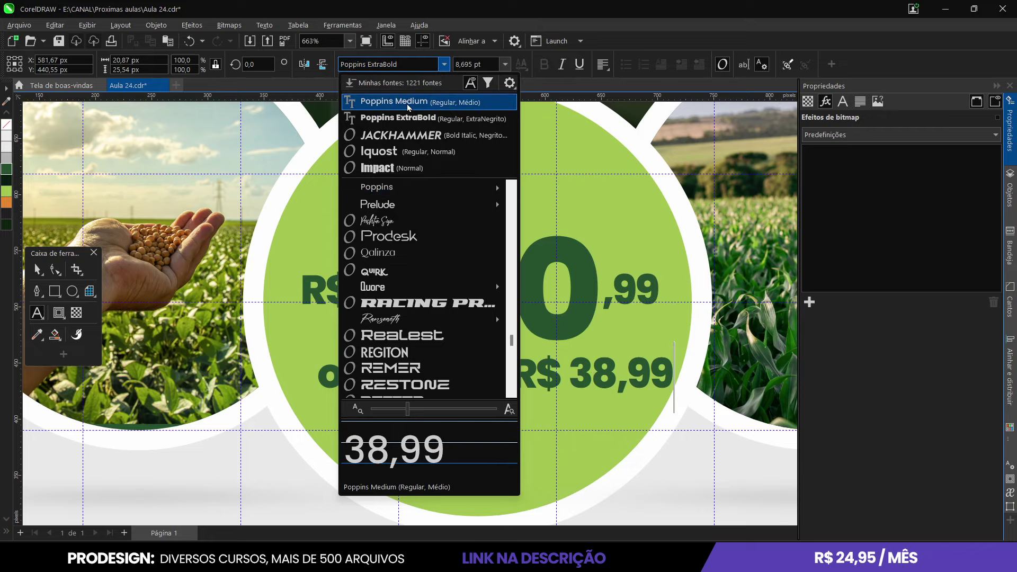
left_click(34, 270)
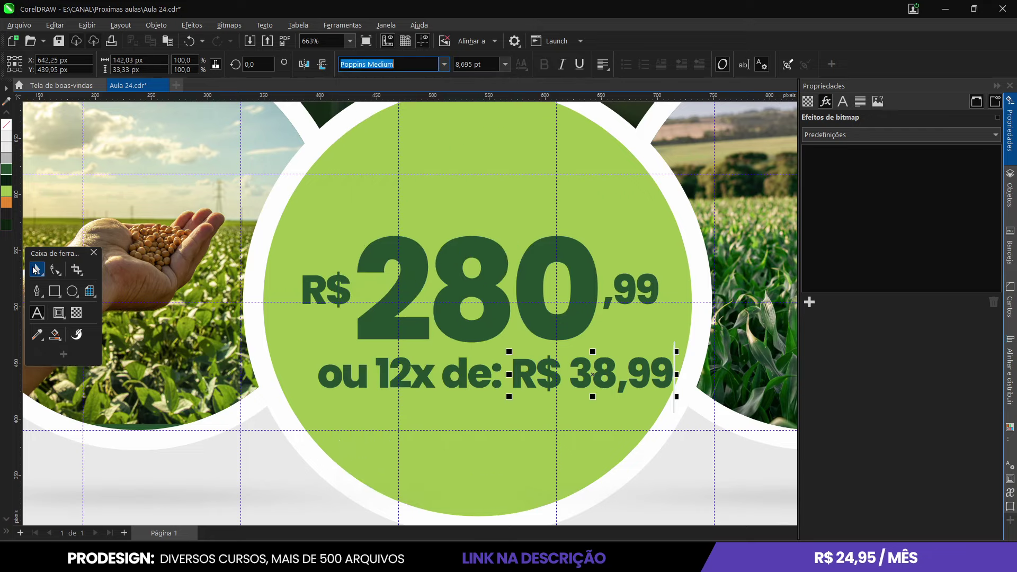
left_click(443, 65)
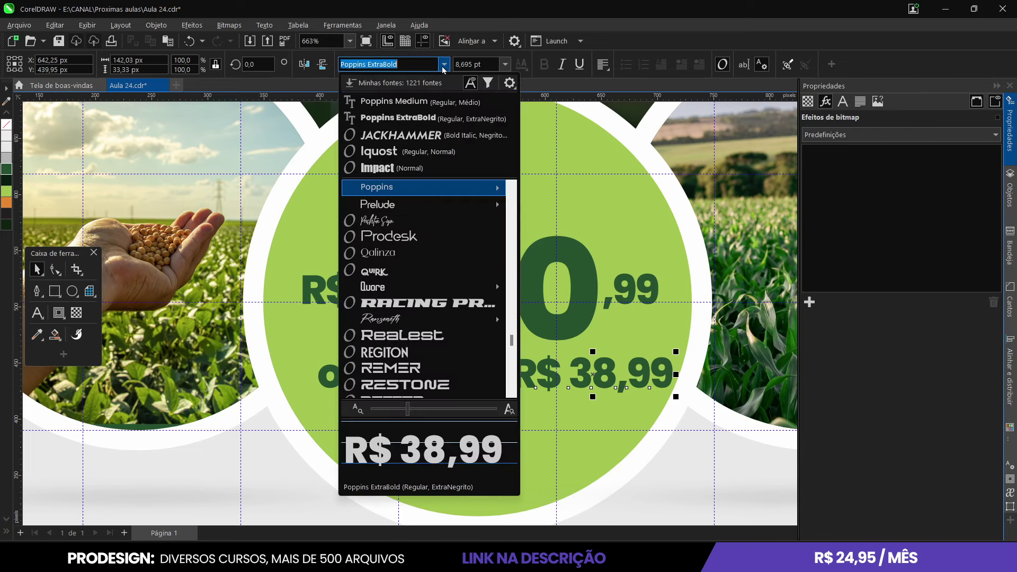
left_click(403, 102)
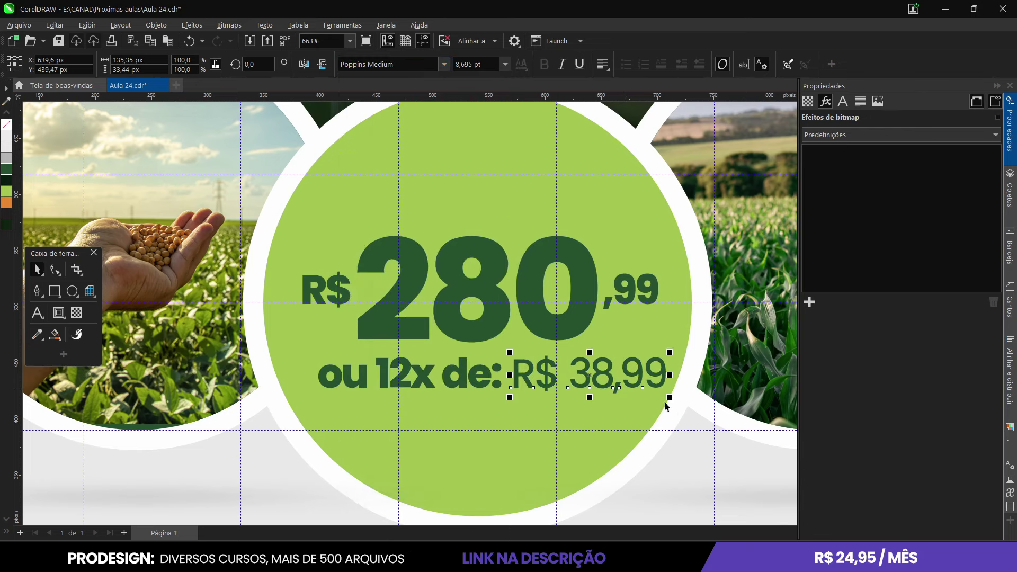
scroll(666, 406, "down", 3)
scroll(478, 345, "up", 3)
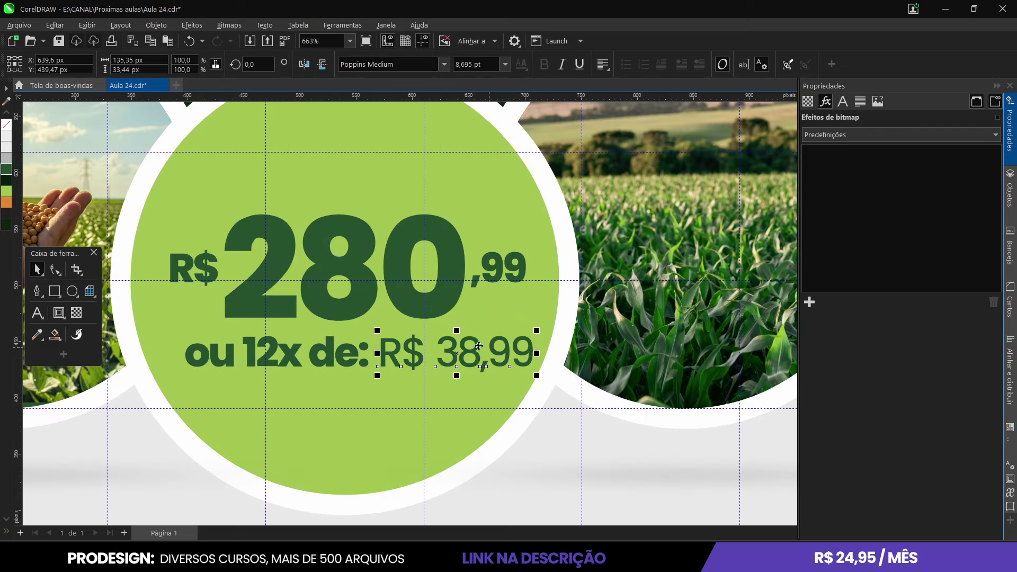
Scale the whole instalment line under the price down to about 253 × 27 px
scroll(479, 346, "down", 3)
left_click(627, 359)
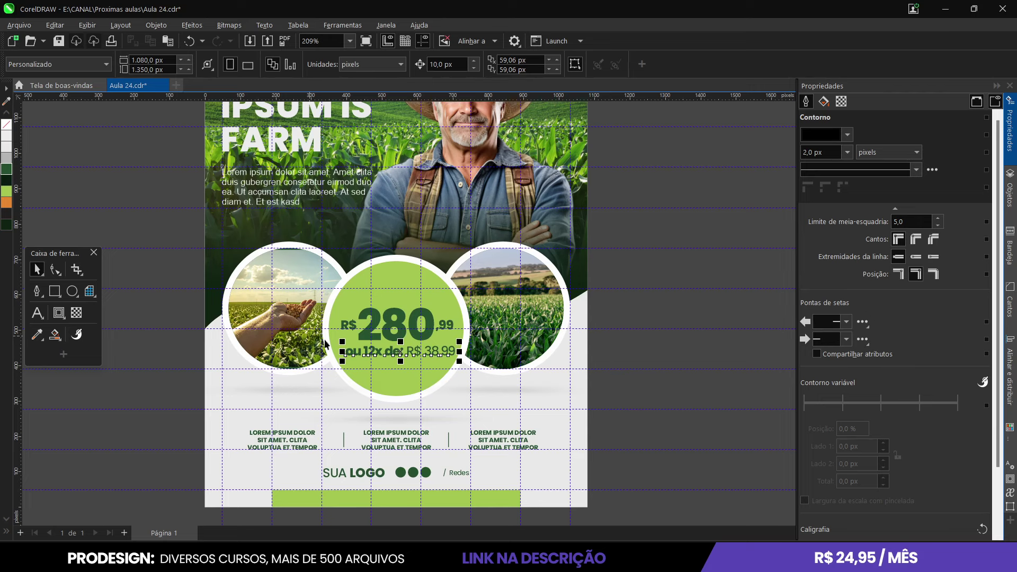
left_click(448, 353)
left_click_drag(451, 362, 448, 361)
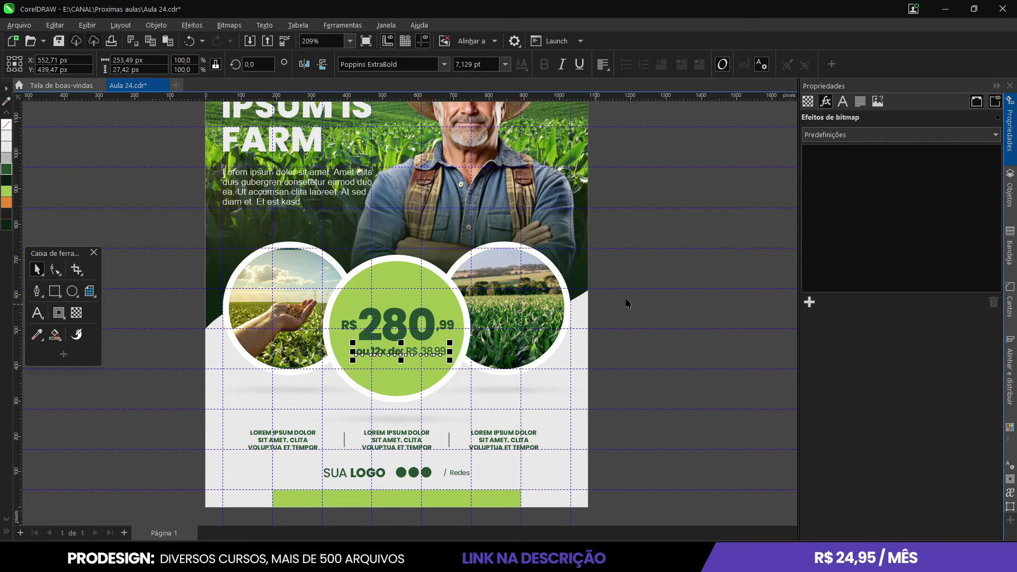
Move the price and the instalment line together upward in the green circle, to Y 540.15 px
left_click(644, 272)
left_click_drag(549, 306, 334, 371)
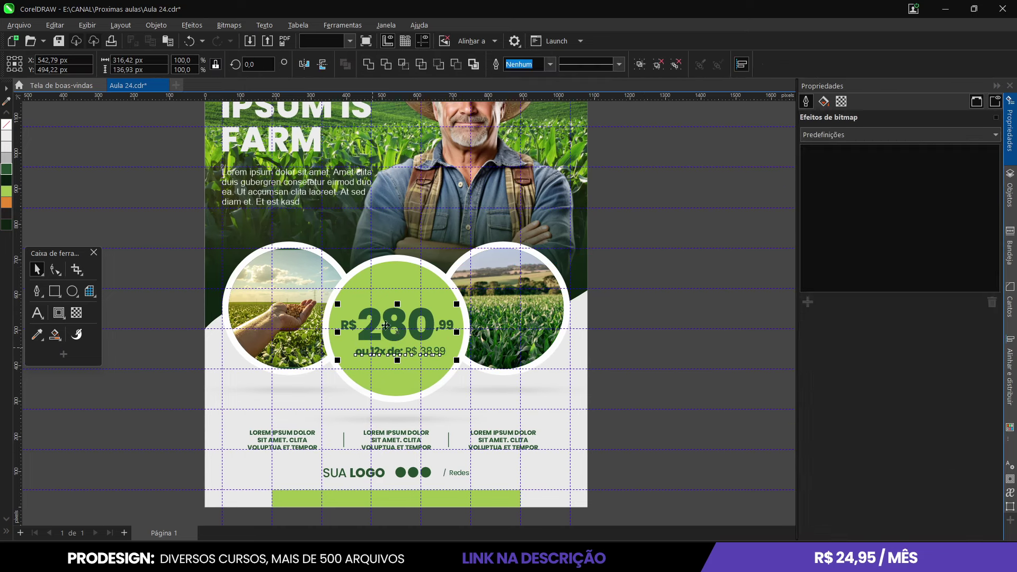
left_click_drag(383, 320, 386, 310)
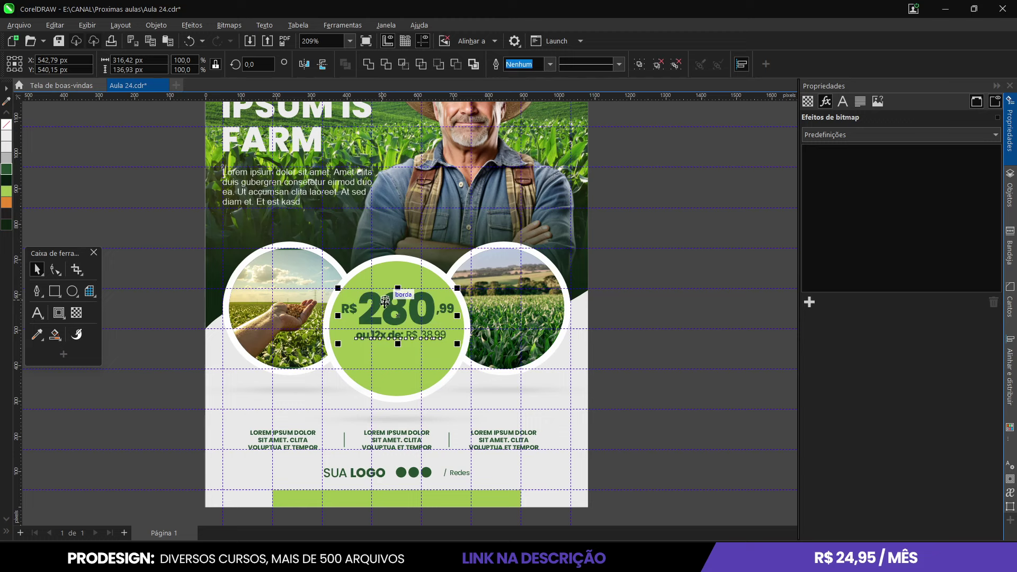
Place a copy of the bold three-line lorem ipsum text inside the central green circle, under the instalment line
left_click(286, 433)
left_click_drag(286, 433, 402, 354)
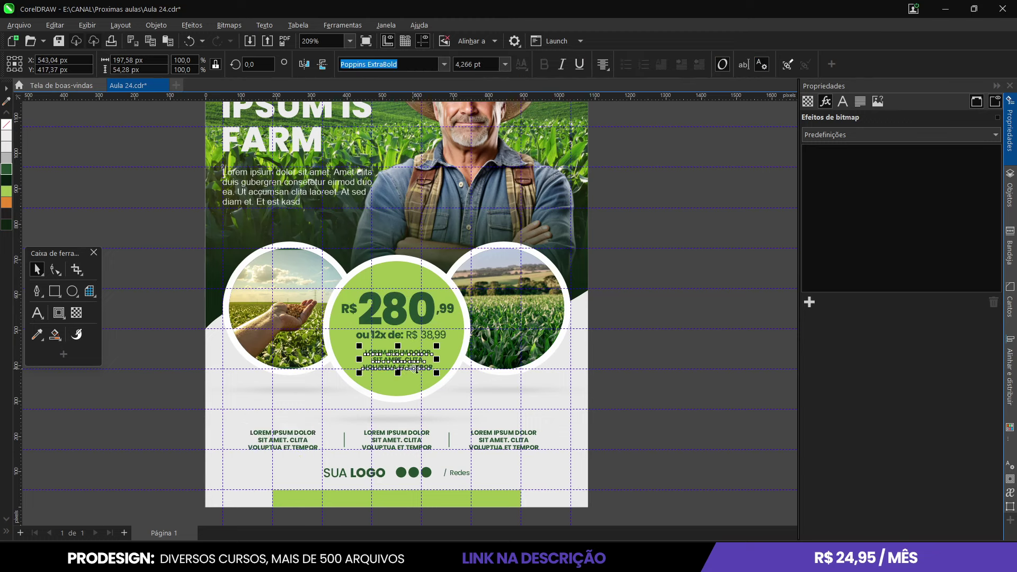
left_click(449, 352, "shift")
left_click(609, 356)
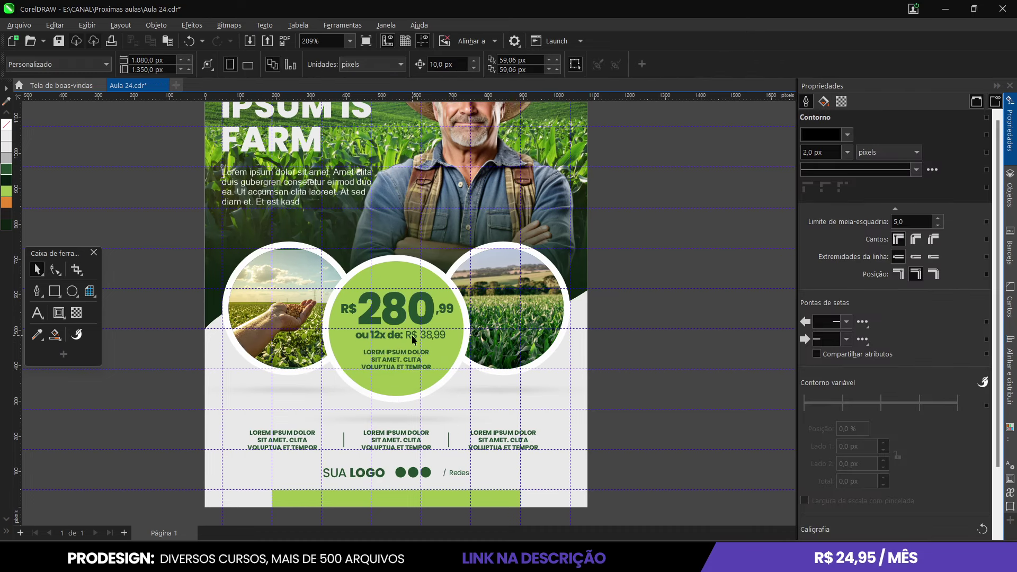
Scale the price and instalment group down to about 306 × 132 px and shift it slightly down in the green circle
scroll(414, 337, "up", 1)
left_click(466, 342)
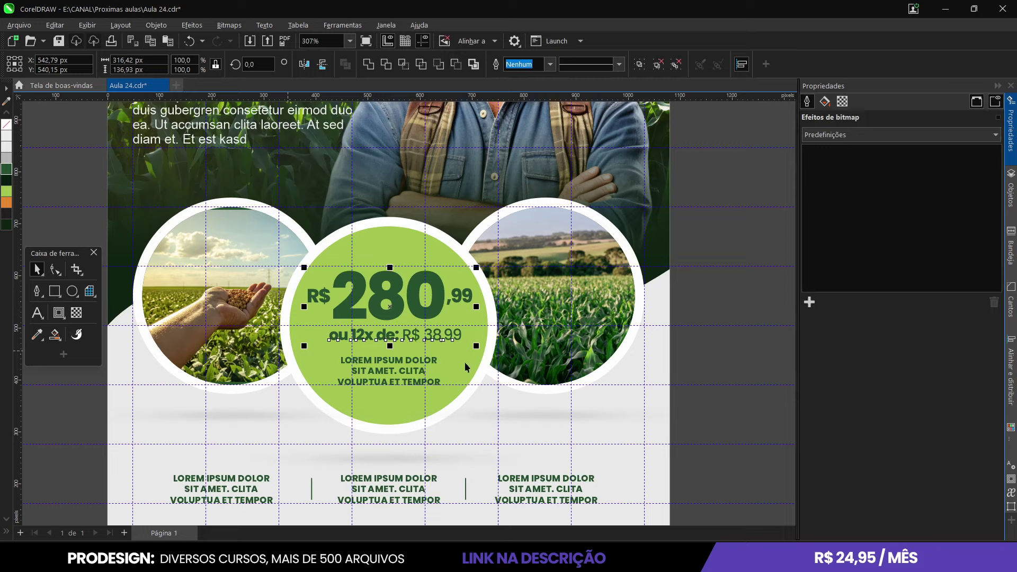
left_click_drag(471, 345, 474, 345)
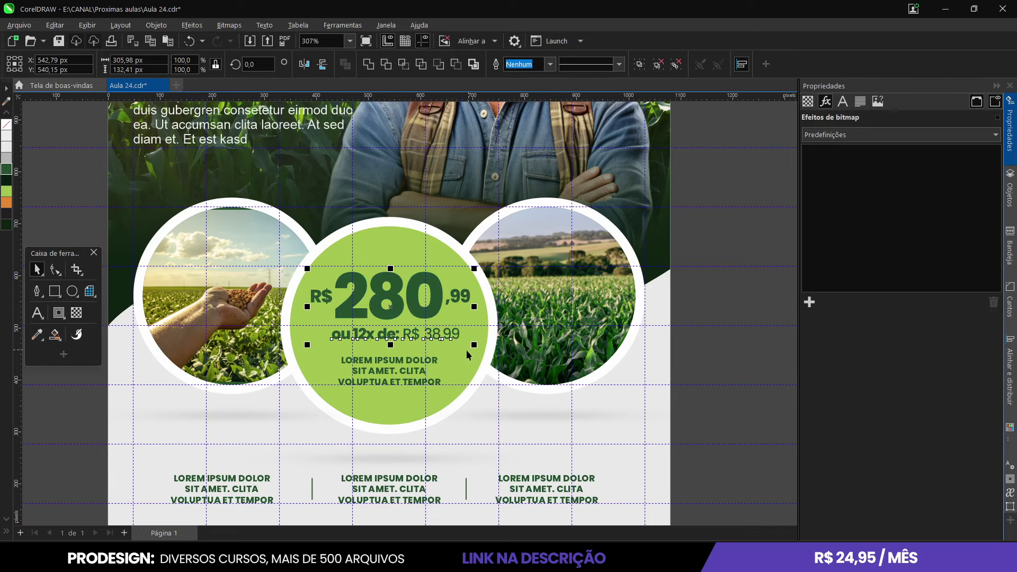
scroll(394, 305, "up", 2)
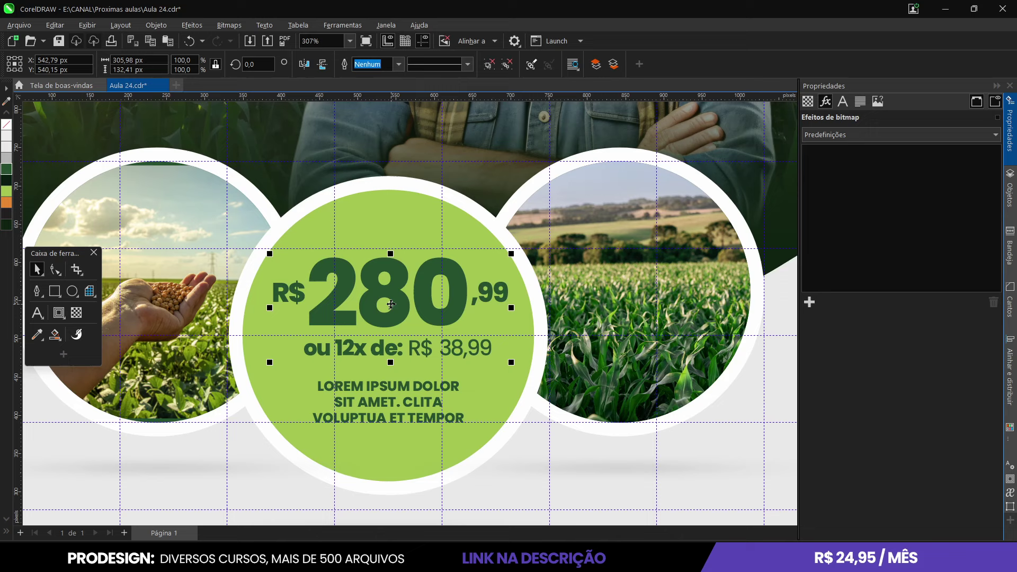
left_click_drag(396, 299, 398, 304)
left_click(406, 234)
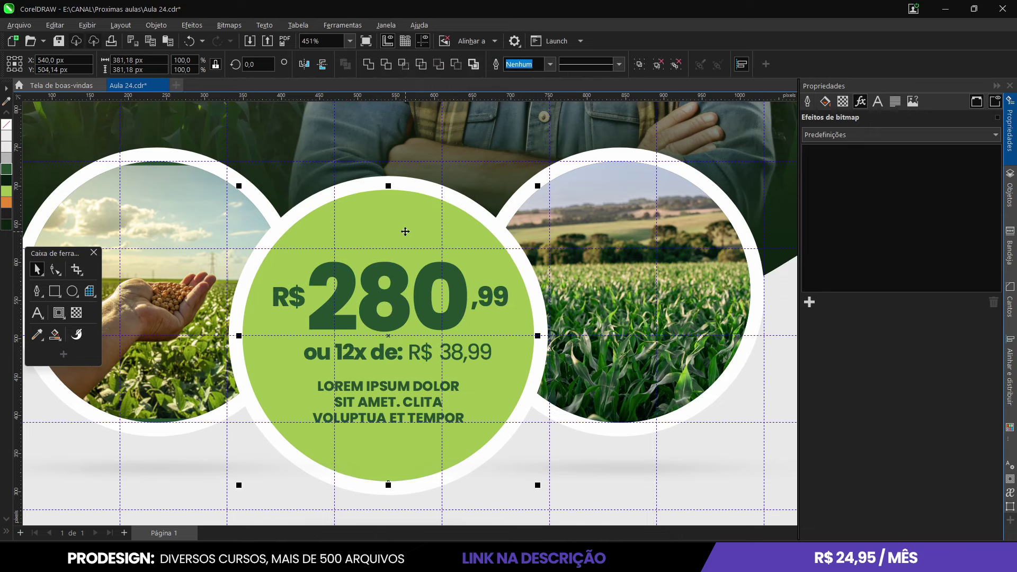
Group the price, instalment line and lorem ipsum text and centre them horizontally in the green circle at X 540 px
scroll(402, 283, "down", 2)
scroll(477, 335, "down", 4)
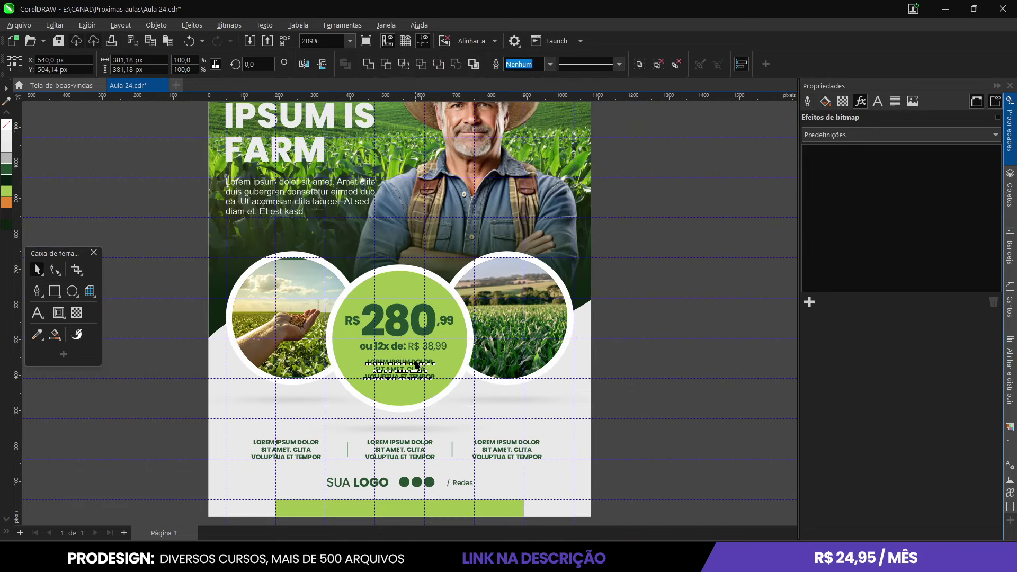
scroll(449, 351, "down", 4)
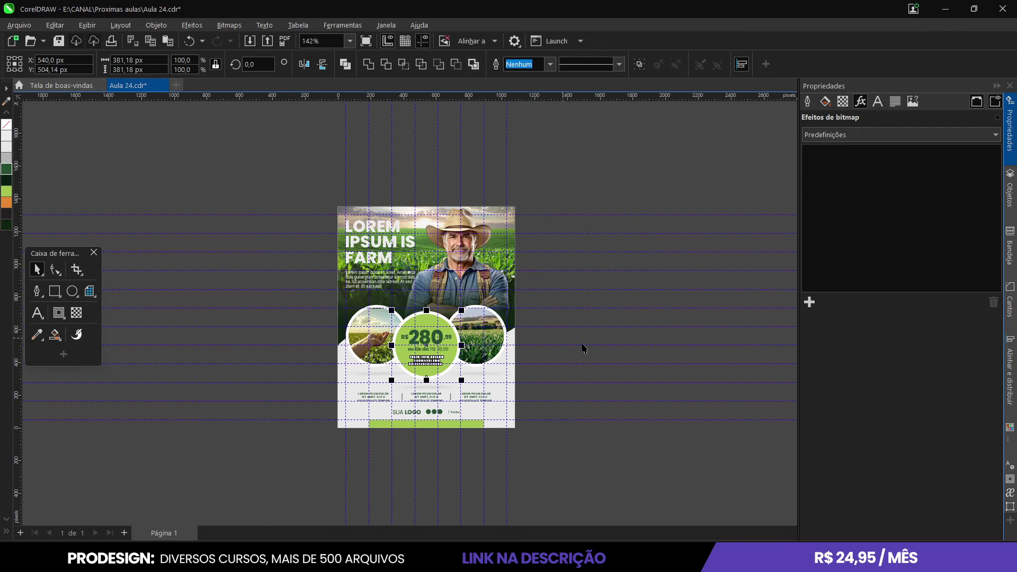
scroll(588, 348, "up", 2)
left_click_drag(551, 312, 347, 387)
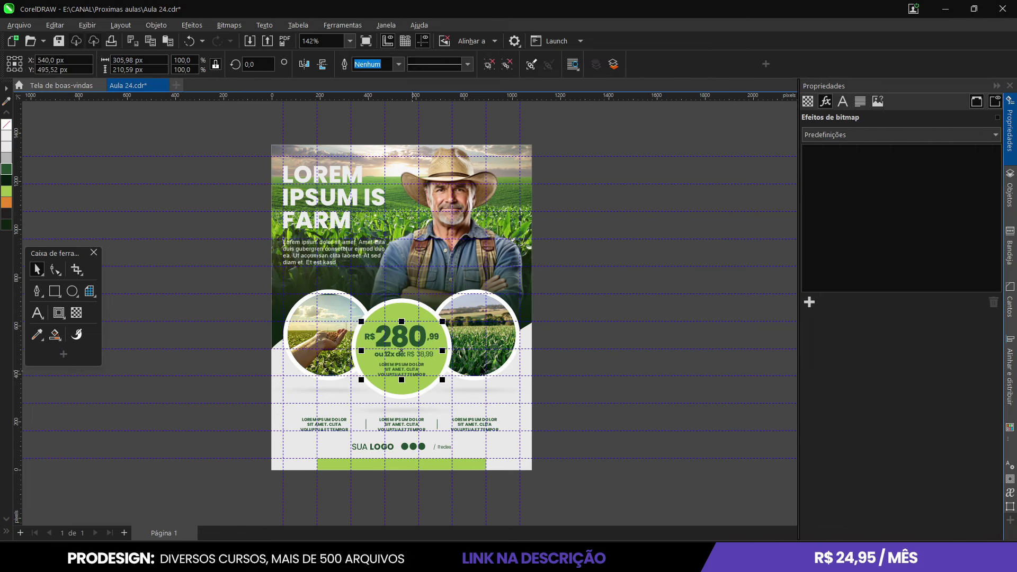
left_click(573, 255)
scroll(571, 256, "up", 1)
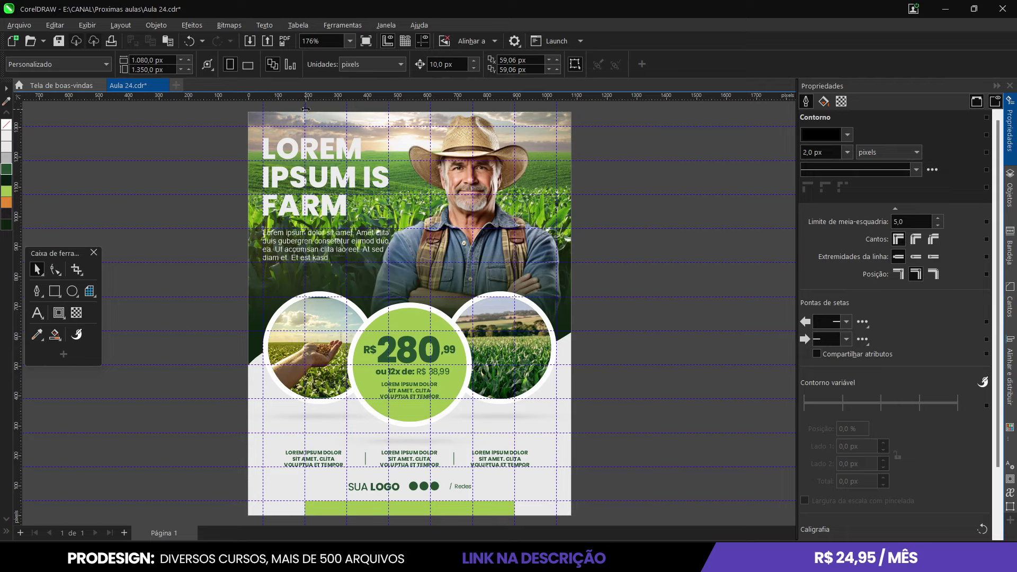
Hide the guidelines and scale the grouped offer text in the green circle down to about 279 × 192 px
left_click(422, 41)
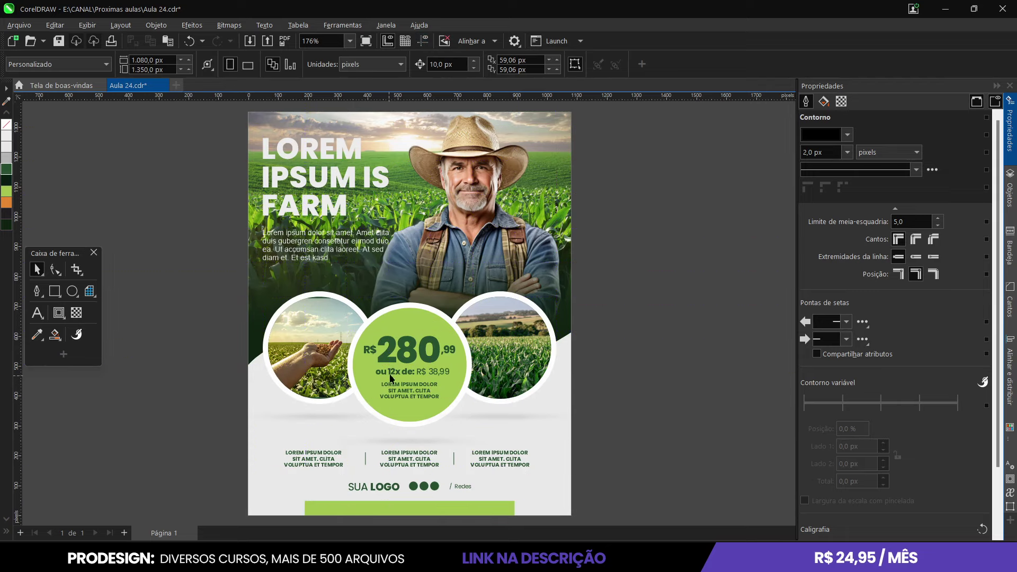
left_click(361, 374)
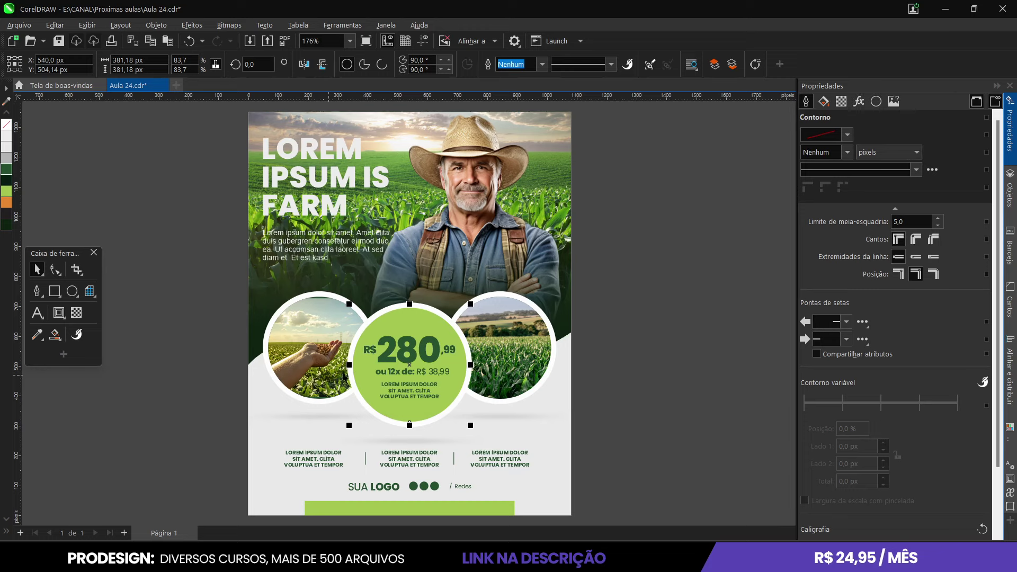
left_click_drag(595, 301, 344, 419)
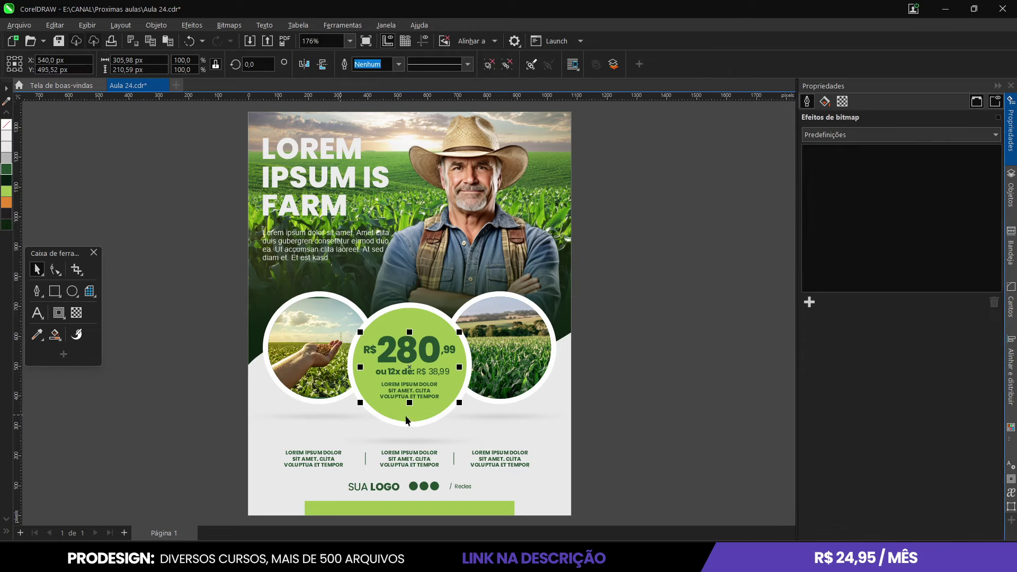
left_click_drag(459, 404, 456, 400)
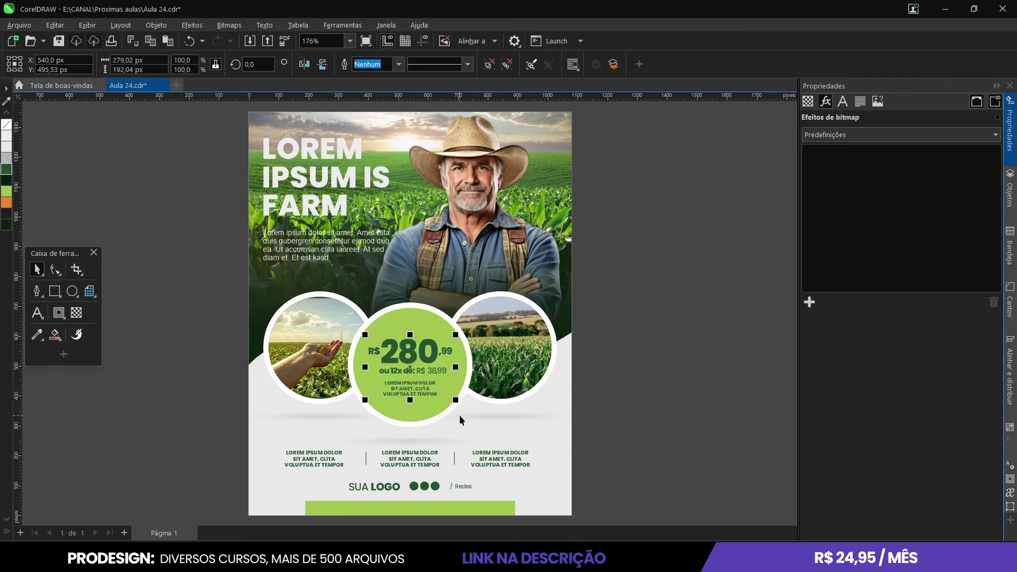
left_click(651, 380)
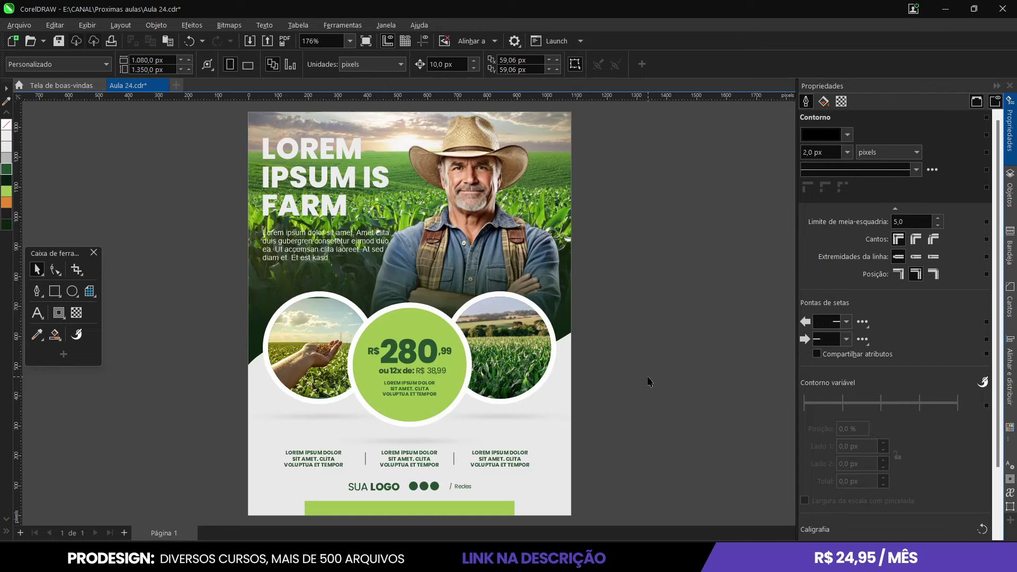
Bring a duplicate of the white circle behind the offer to the front and fill it with the palette's dark green R34 G83 B48
left_click(350, 361)
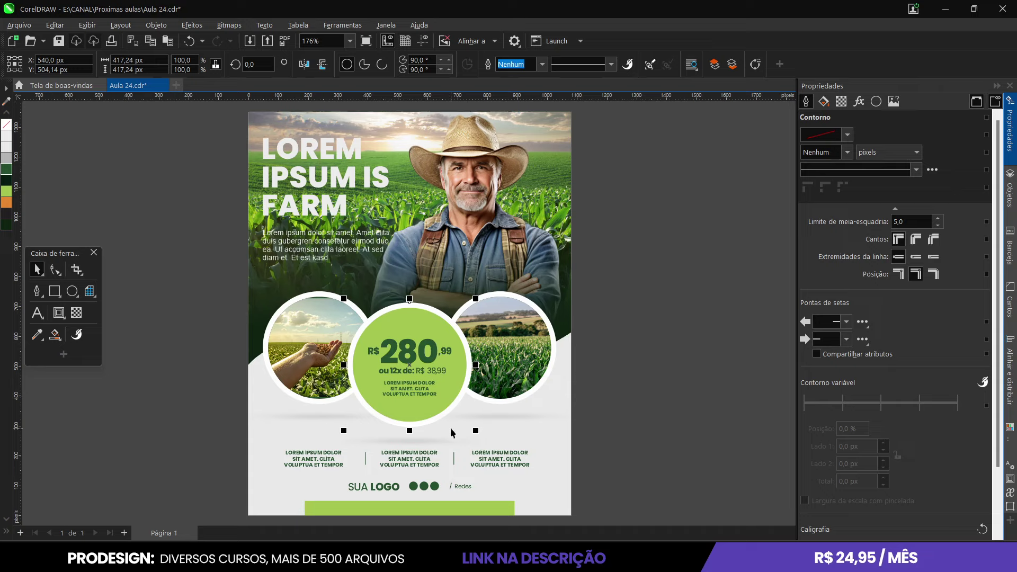
key("shift+Page_Up")
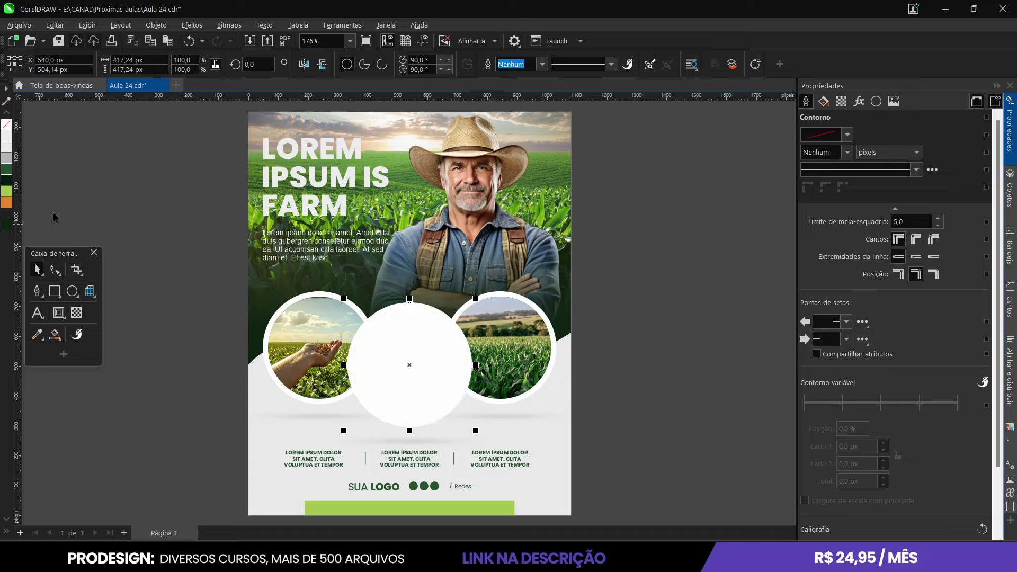
left_click(6, 169)
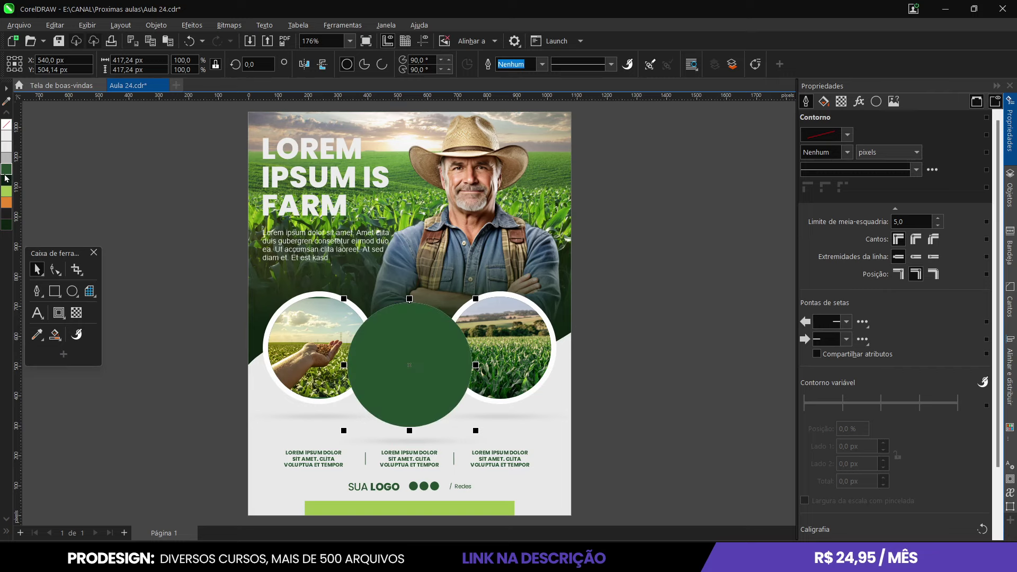
left_click(6, 213)
scroll(425, 376, "up", 2)
scroll(424, 376, "up", 3)
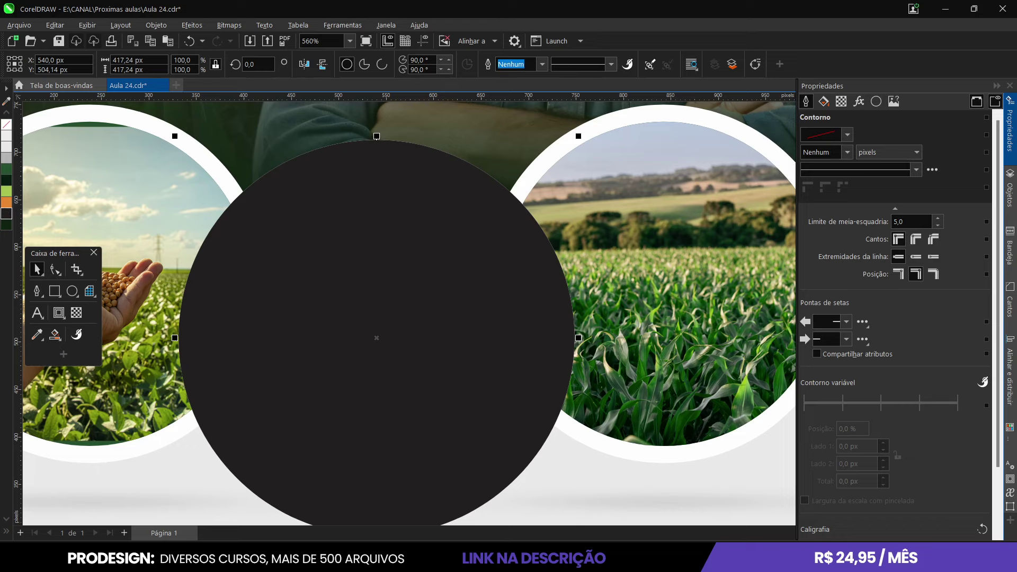
left_click(7, 170)
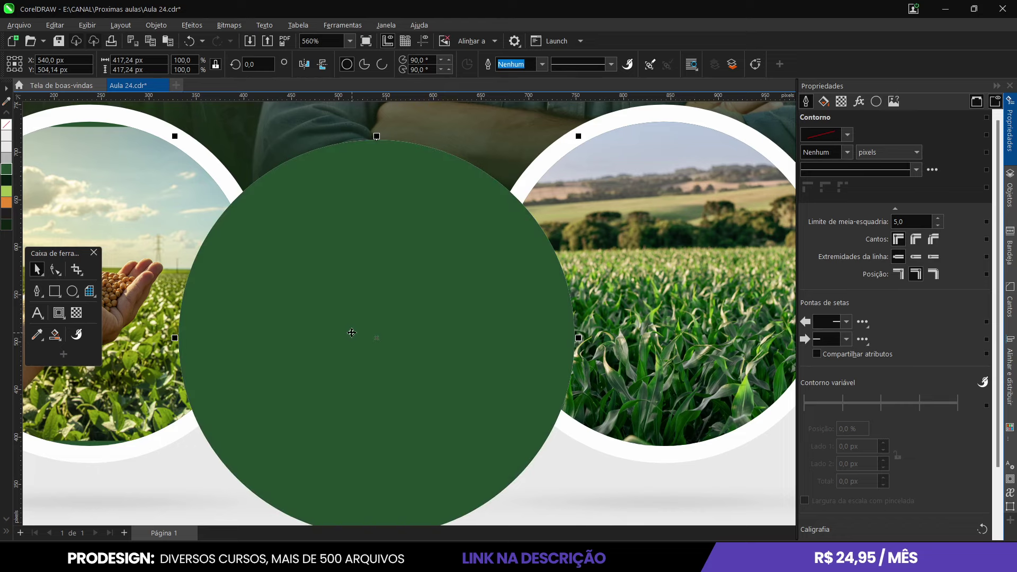
Darken the uniform fill of the duplicated circle to #14381E
key("shift+F11")
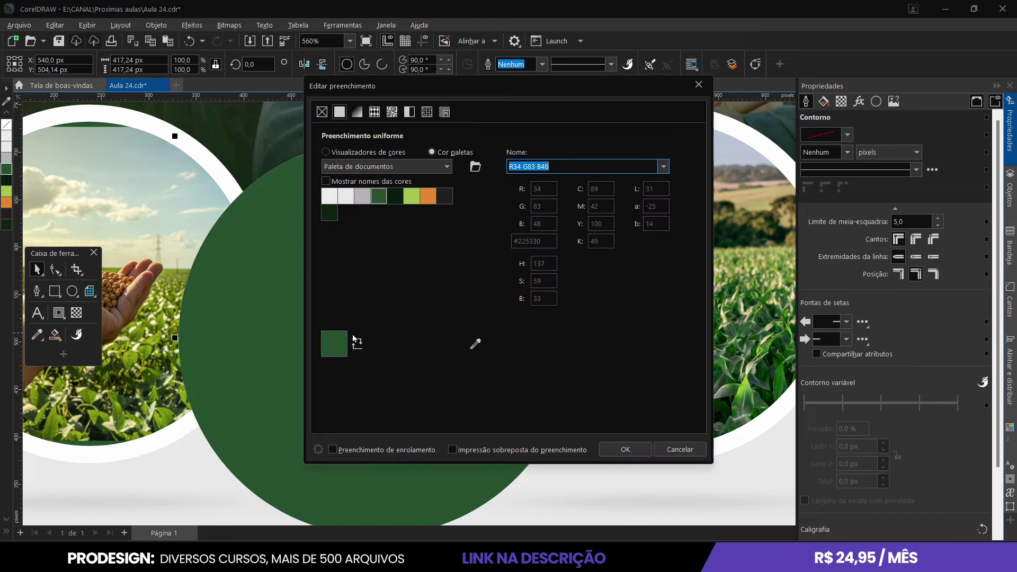
left_click(365, 154)
left_click_drag(417, 284, 422, 302)
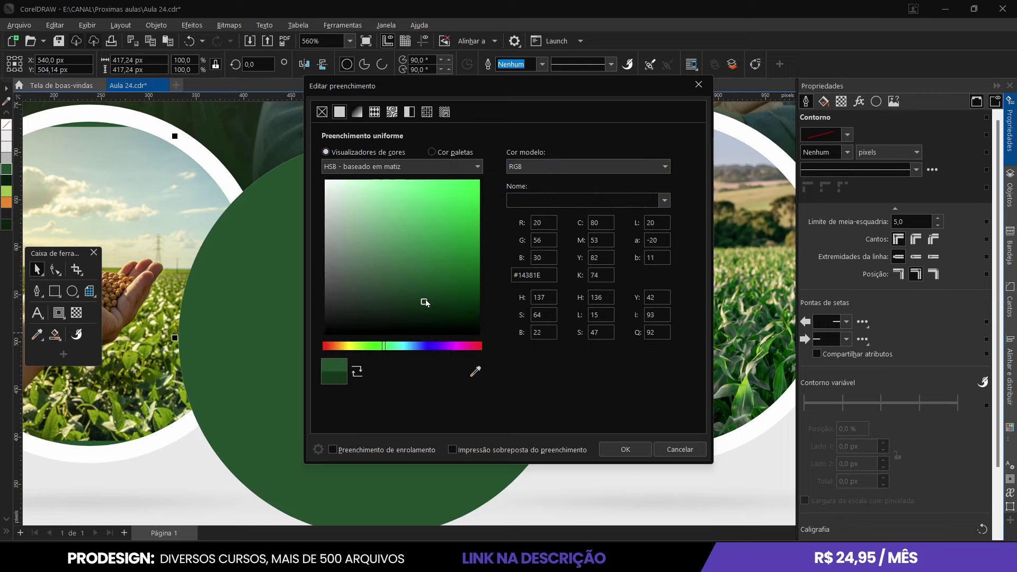
left_click(625, 449)
Send the dark green circle back in the stacking order, behind the white ring and the offer
scroll(419, 369, "down", 4)
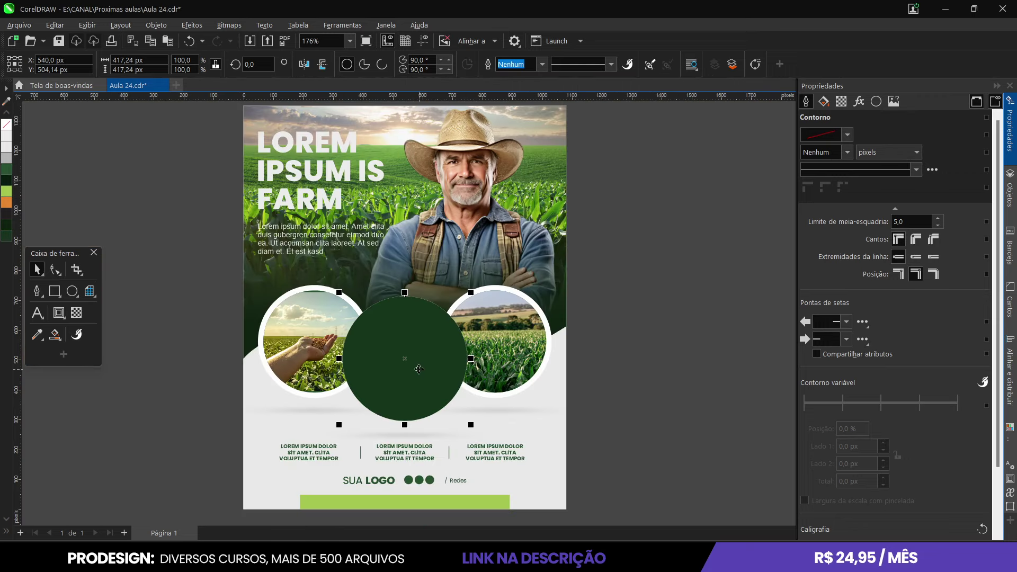
key("ctrl+Page_Down")
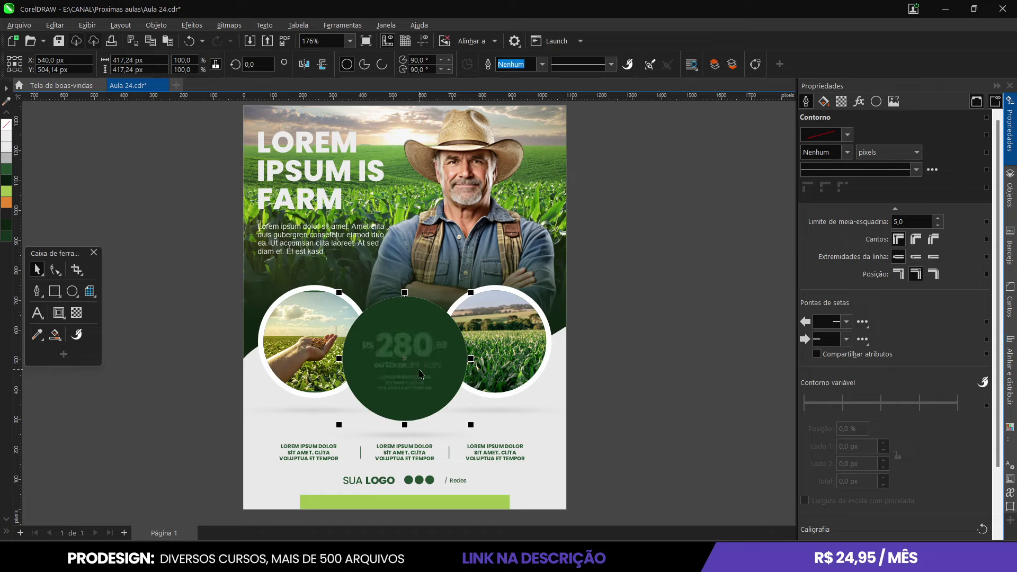
key("ctrl+z")
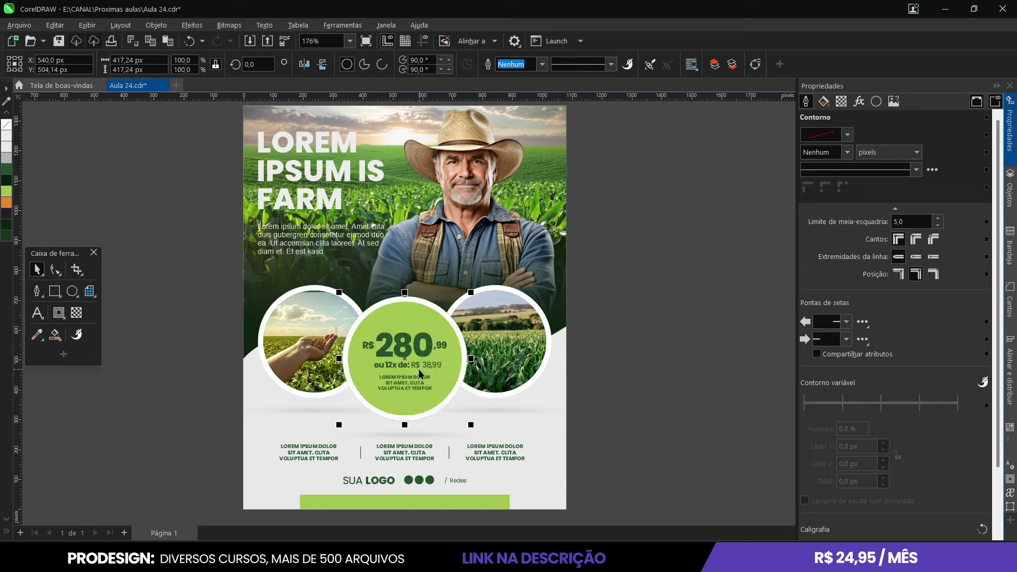
Stretch the dark circle out around the sides and bottom of the white ring, to about 456 × 436 px
left_click_drag(405, 425, 406, 406)
left_click_drag(472, 406, 474, 407)
left_click_drag(471, 349, 479, 349)
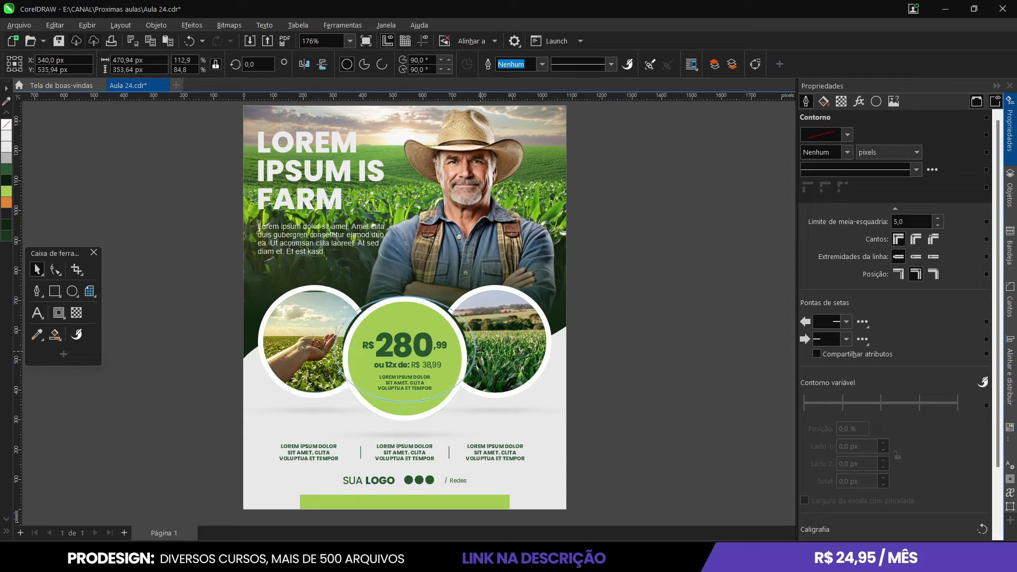
left_click_drag(405, 406, 404, 430)
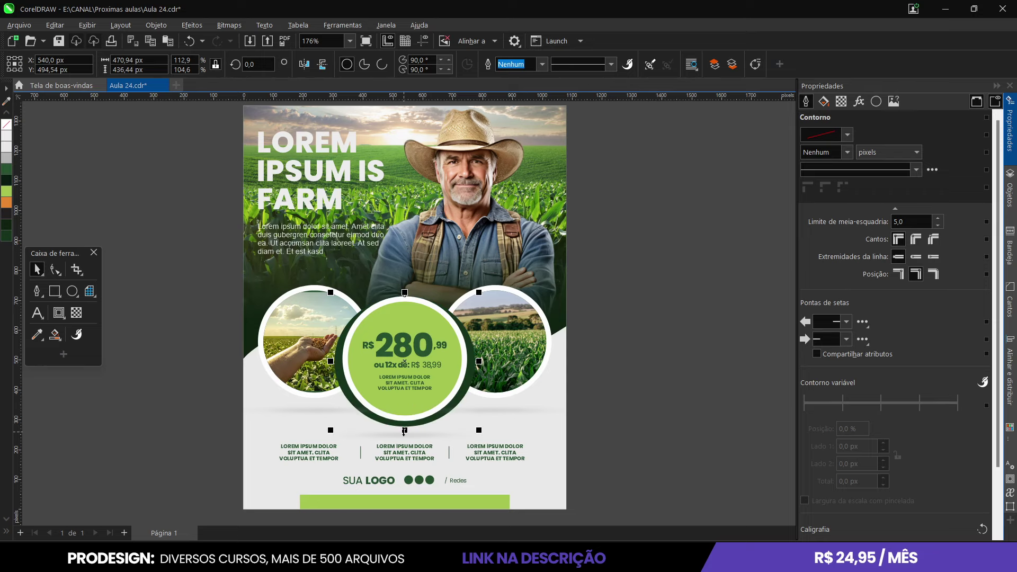
scroll(369, 384, "up", 5)
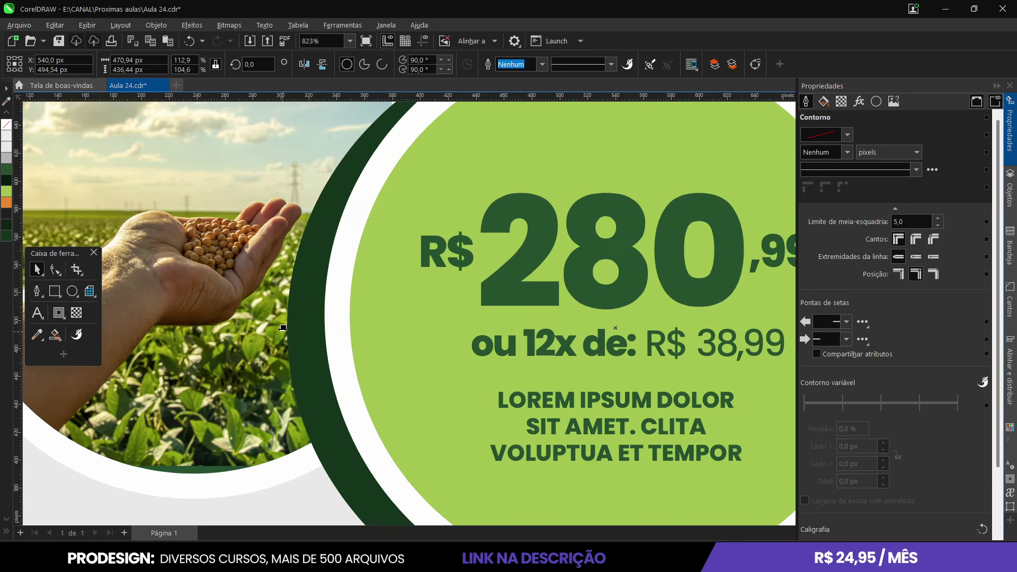
left_click_drag(283, 328, 292, 329)
scroll(279, 374, "down", 5)
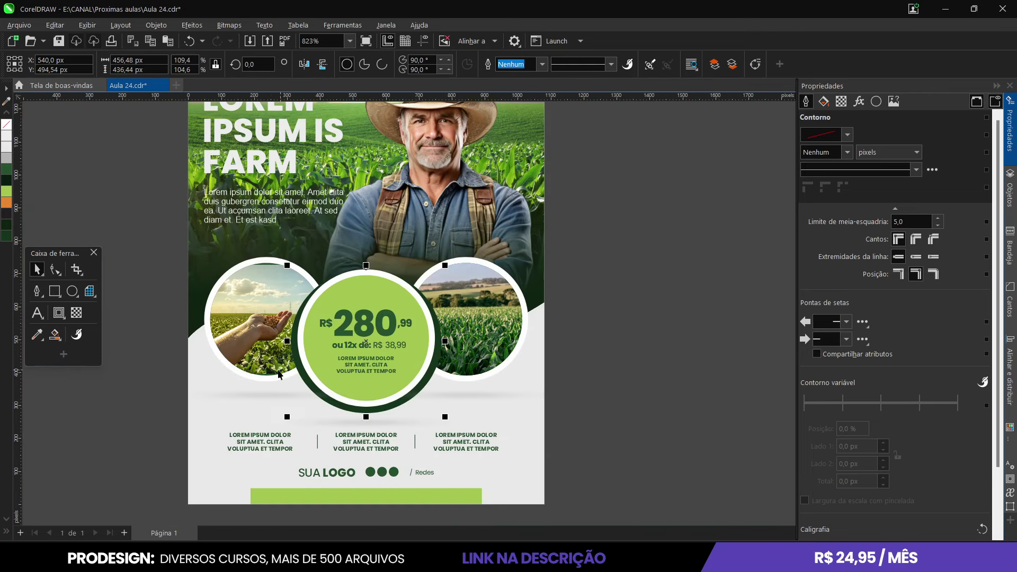
Convert the dark green circle to a 300 dpi RGB 24-bit bitmap with anti-aliasing and a transparent background
left_click(217, 28)
left_click(225, 39)
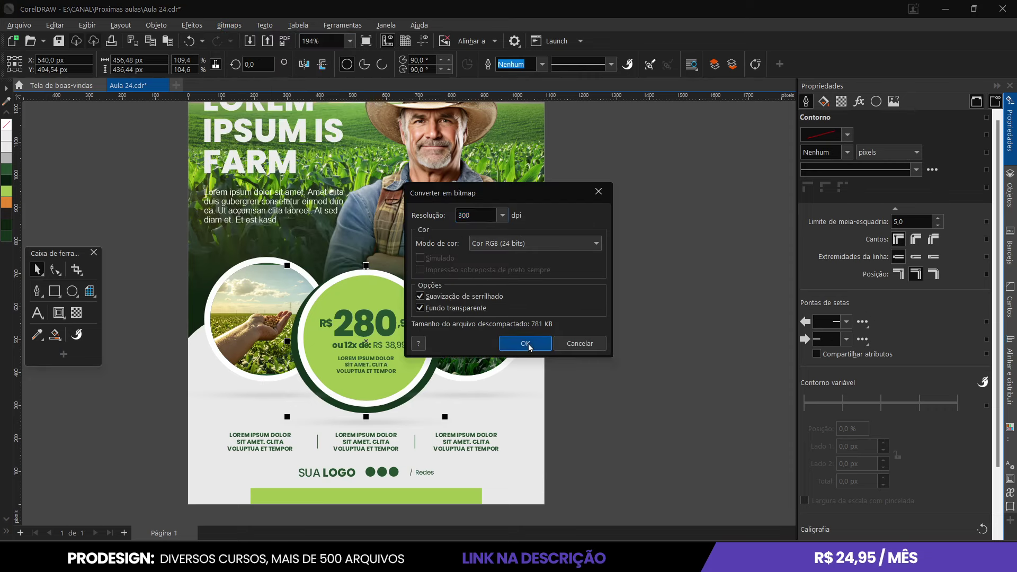
left_click(525, 344)
Apply a Gaussian blur with a radius of 5.5 to the dark circle bitmap
left_click(192, 25)
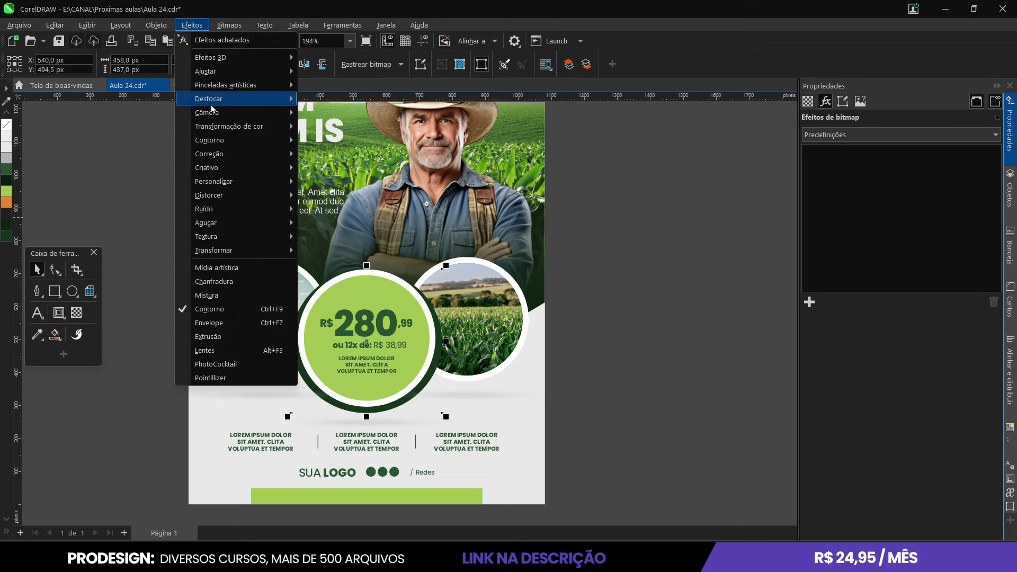
mouse_move(211, 104)
left_click(344, 143)
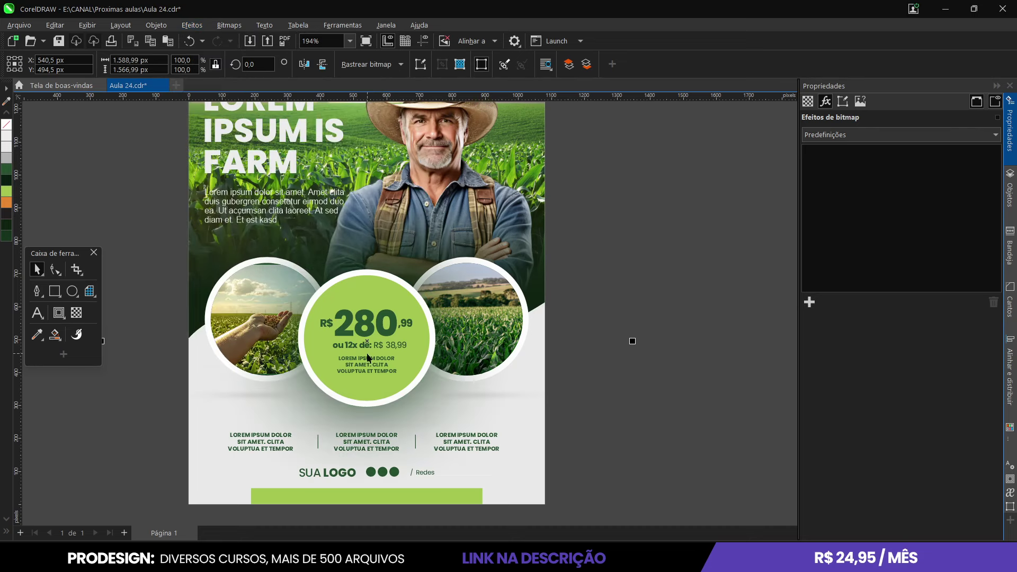
left_click(847, 347)
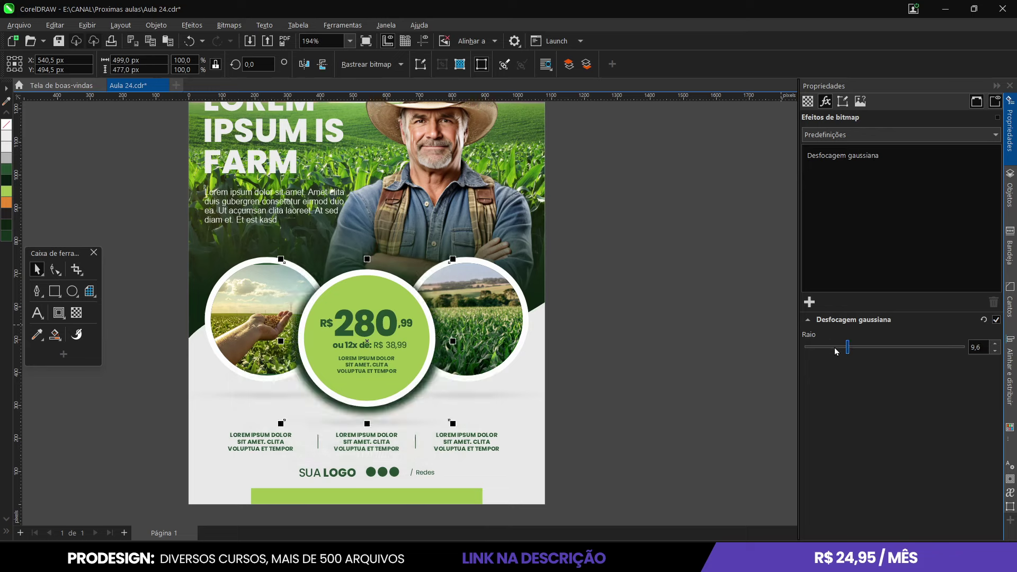
left_click(835, 347)
Stretch the blurred dark circle downward to about 483 × 505 px and fade it out toward the bottom with a linear transparency at -90°
left_click_drag(369, 423, 369, 438)
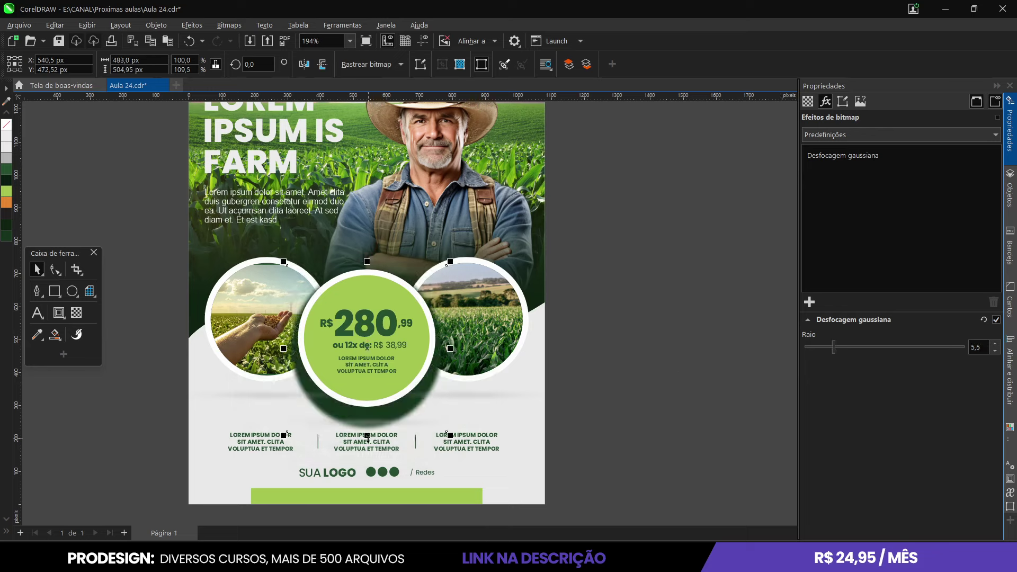
left_click(75, 313)
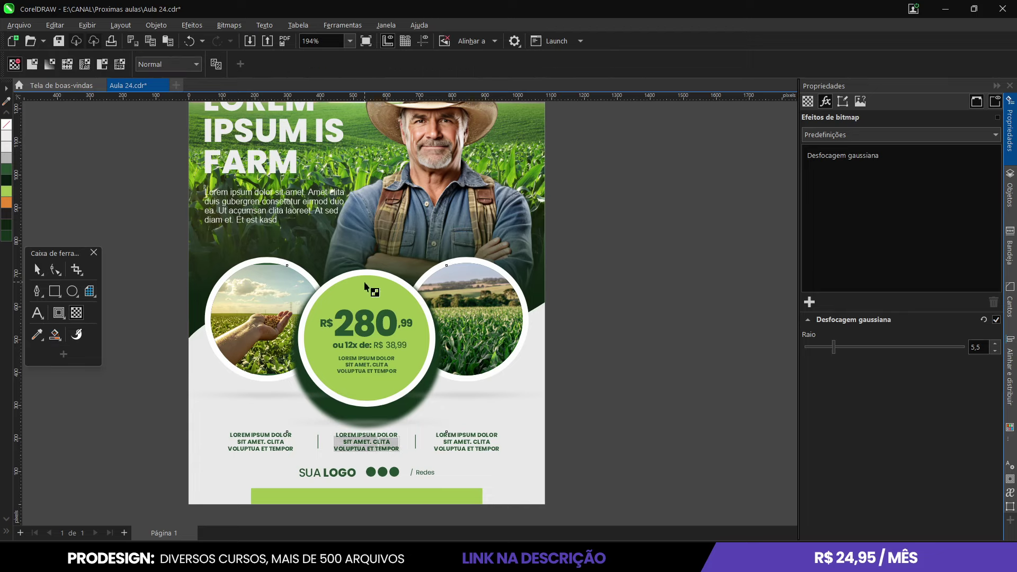
left_click_drag(367, 282, 367, 372)
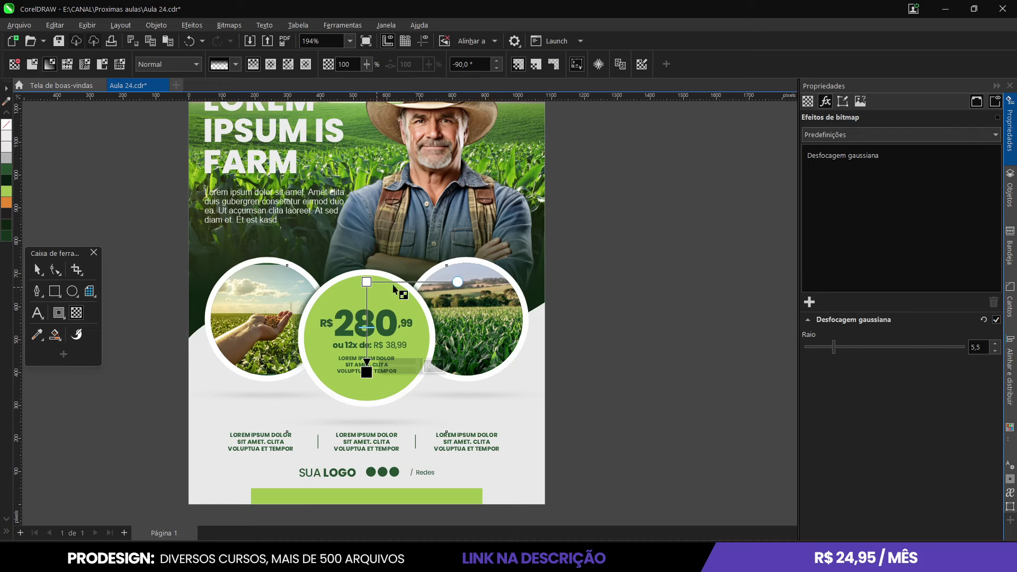
Resize the faded shadow behind the offer circle to about 490 × 447 px, keeping it horizontally centred, and deselect it
scroll(368, 289, "up", 3)
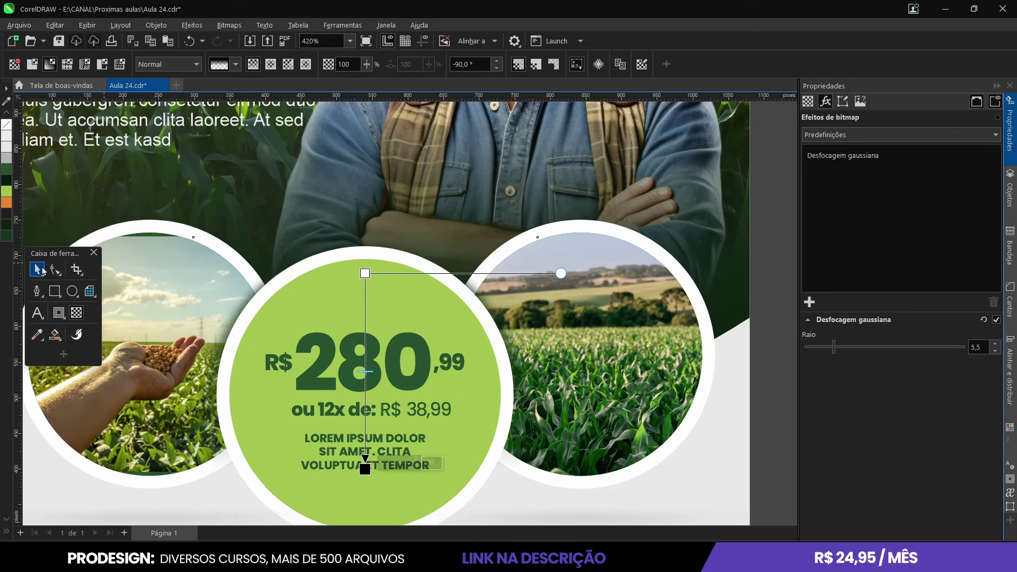
key("space")
left_click(370, 265)
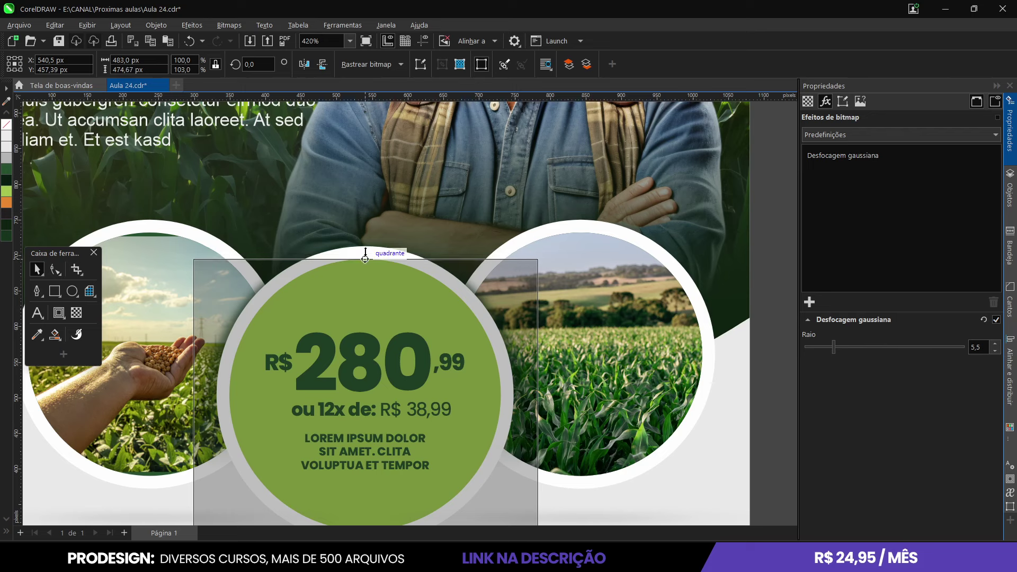
scroll(359, 276, "down", 3)
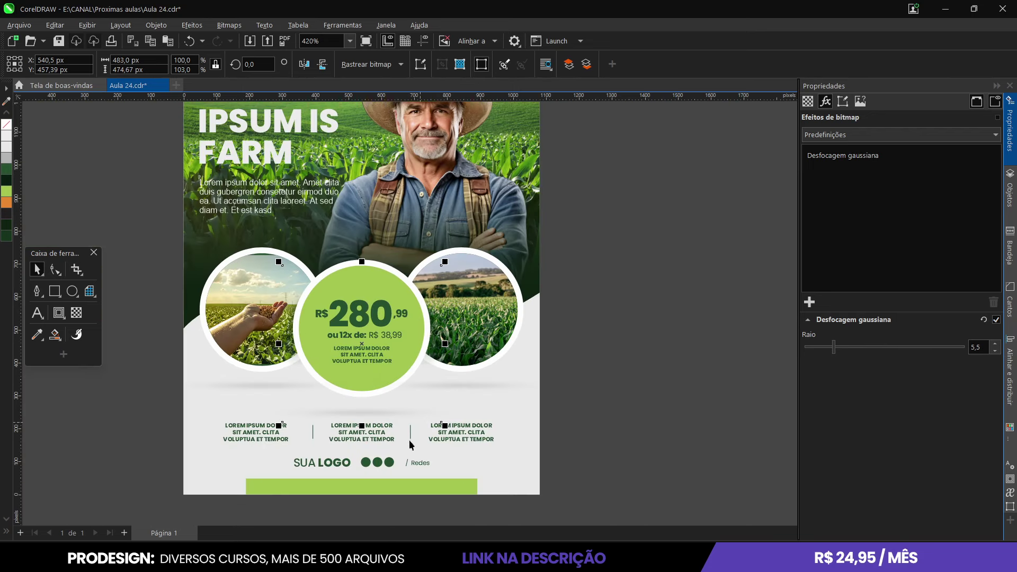
left_click_drag(362, 425, 362, 416)
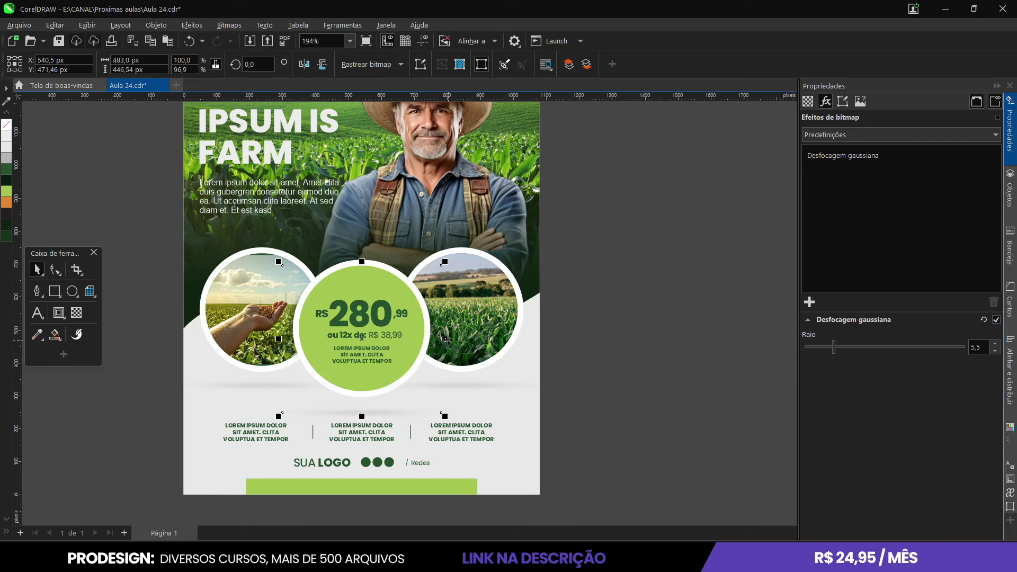
left_click_drag(445, 339, 451, 340)
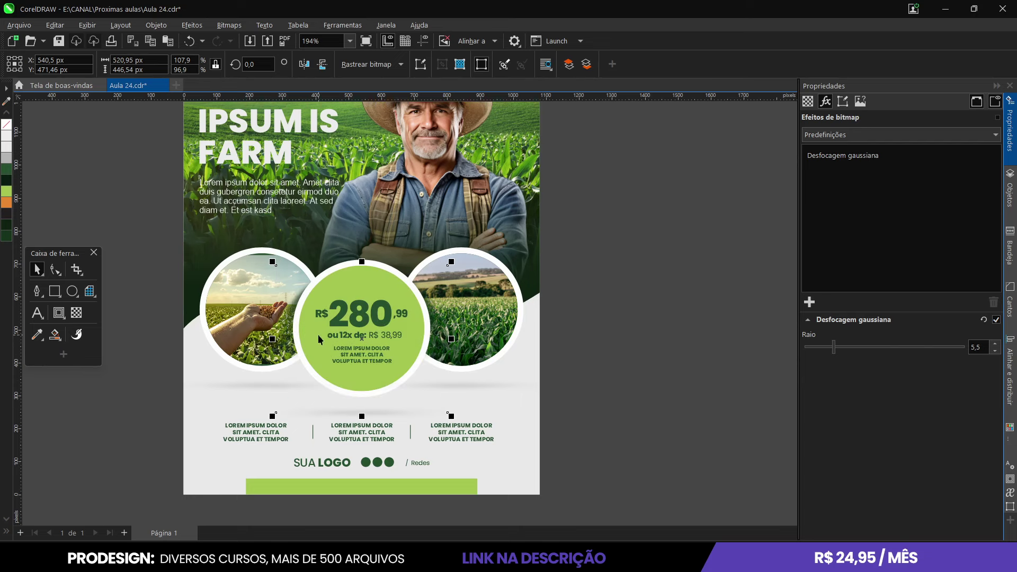
scroll(291, 320, "up", 2)
left_click_drag(265, 347, 272, 348)
key("shift+F4")
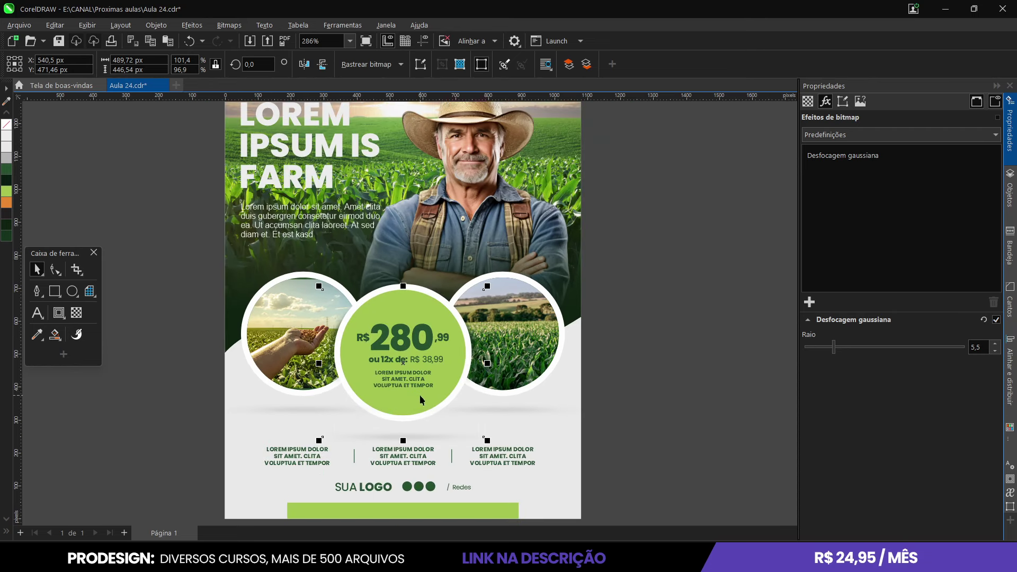
left_click(651, 375)
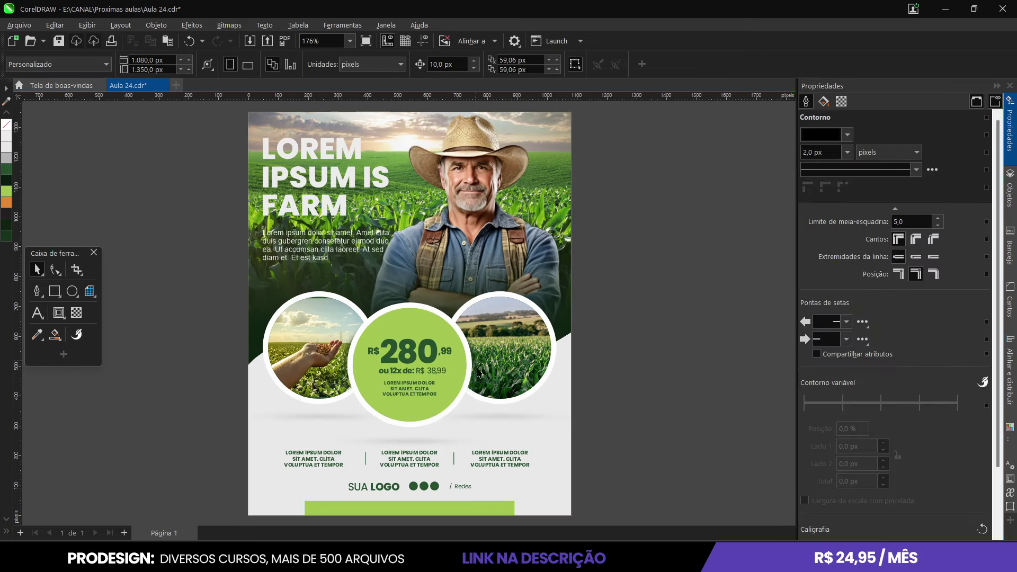
Examine the shadow's edge beside the white ring up close, and review the whole post in a full-screen preview
scroll(354, 359, "up", 8)
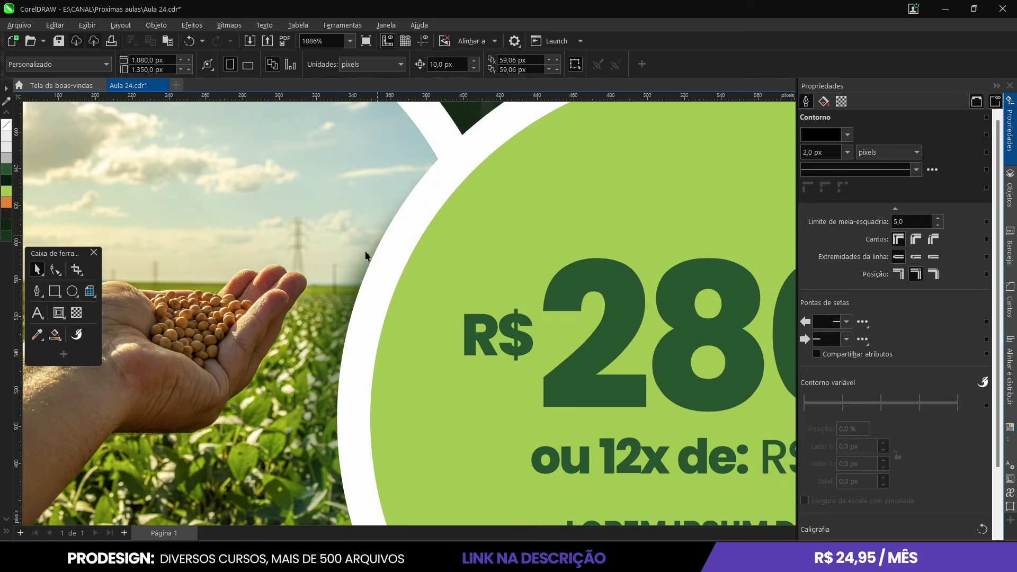
key("shift+F4")
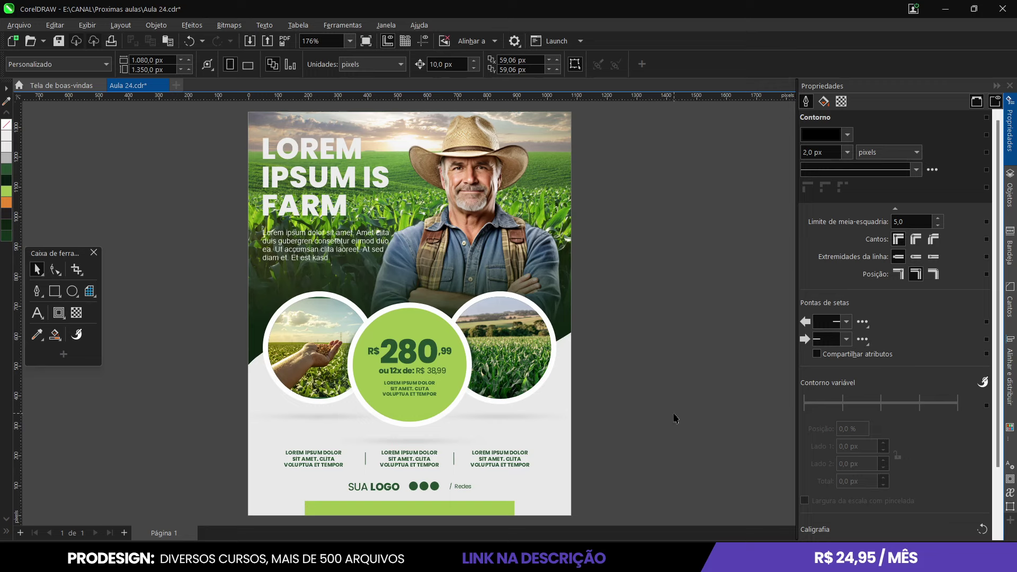
key("F9")
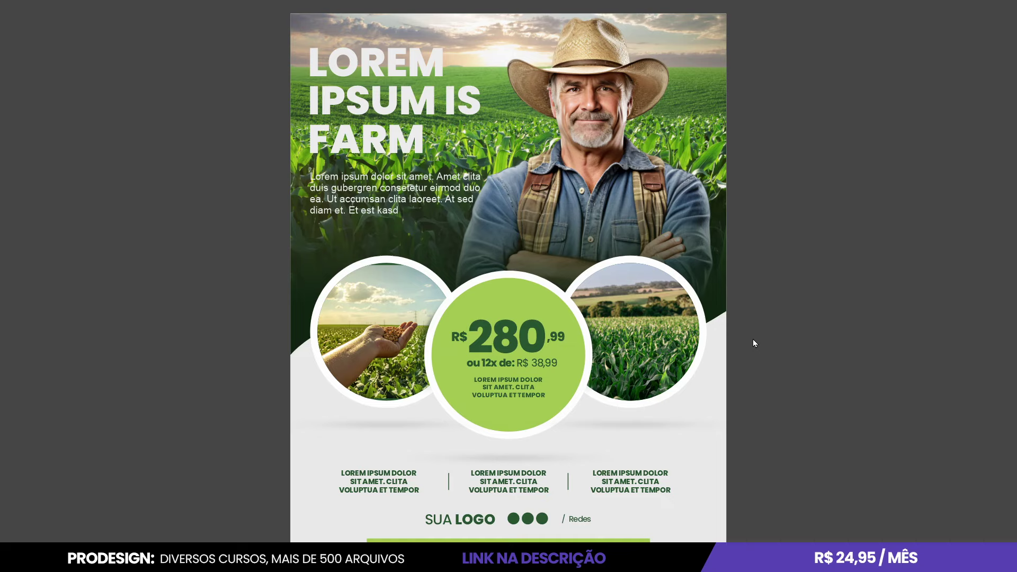
key("F9")
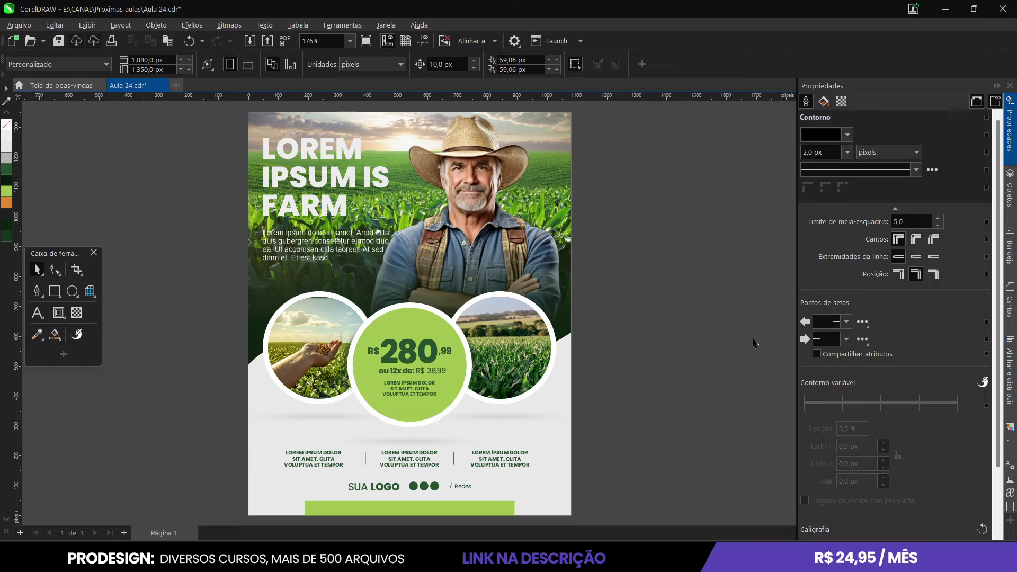